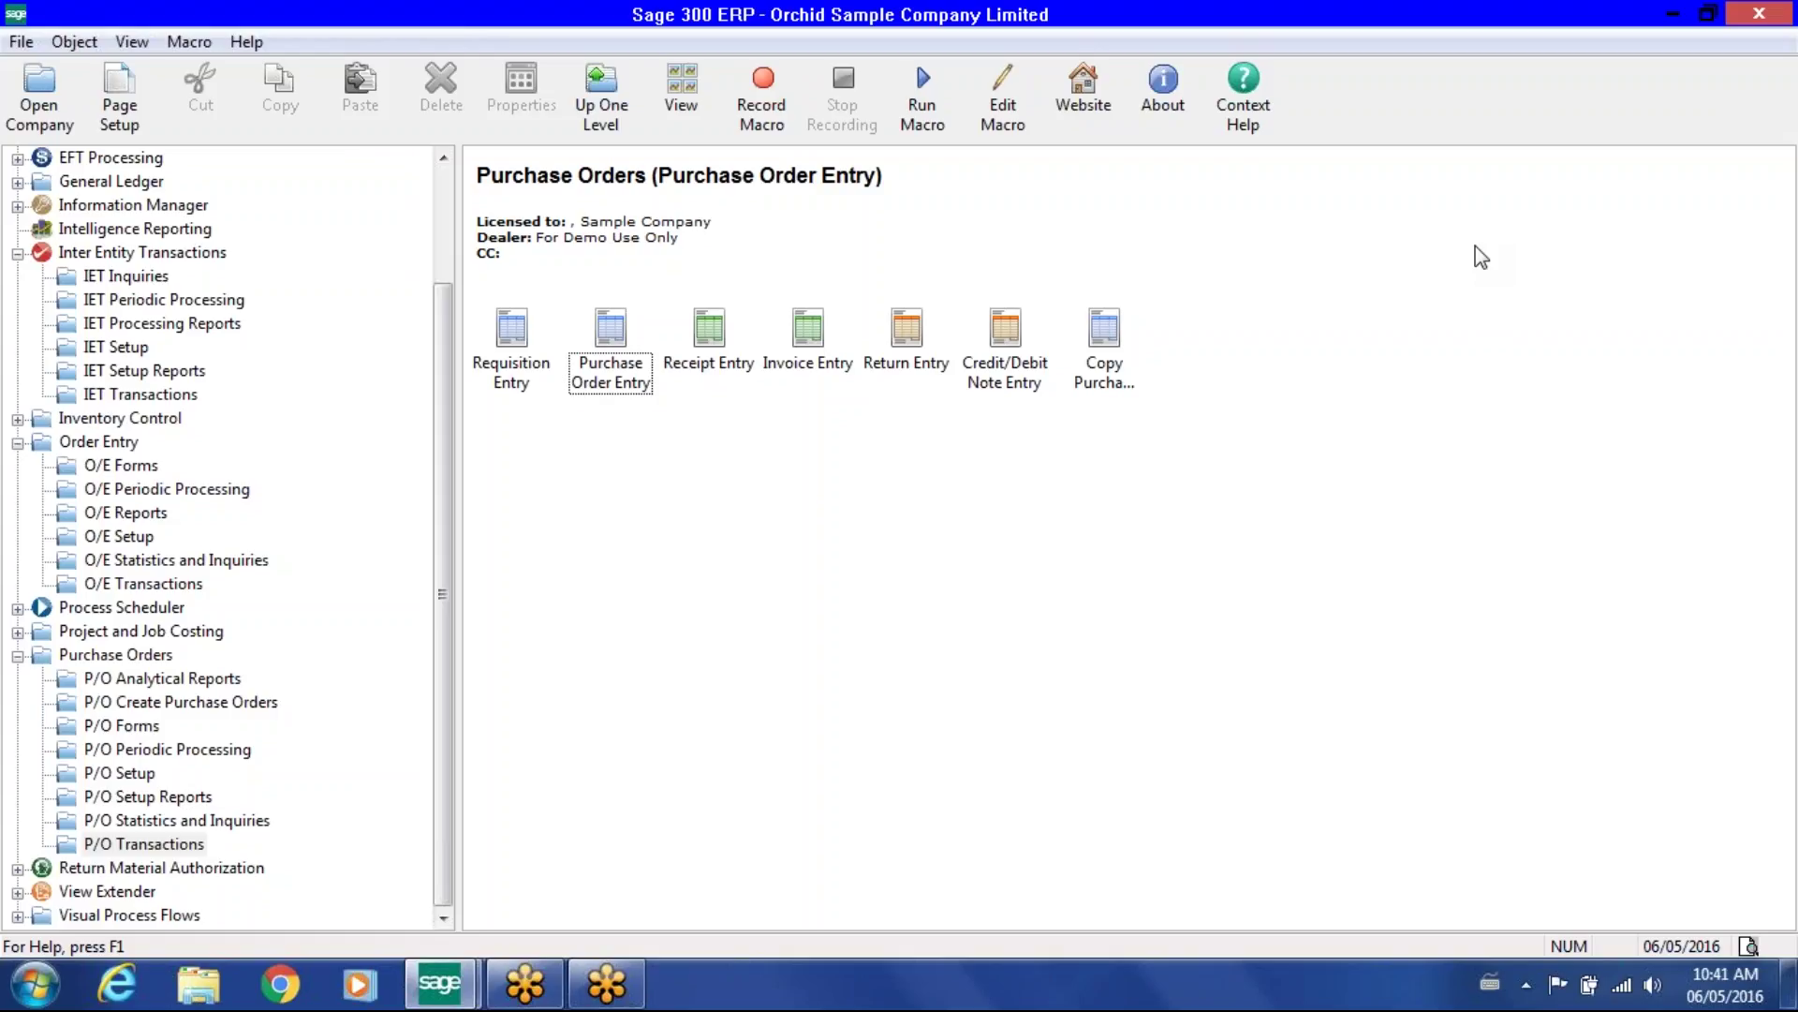
Switch to the Orchid Sample Entity 2 Inc company and open Purchase Order Entry.
left_click(455, 997)
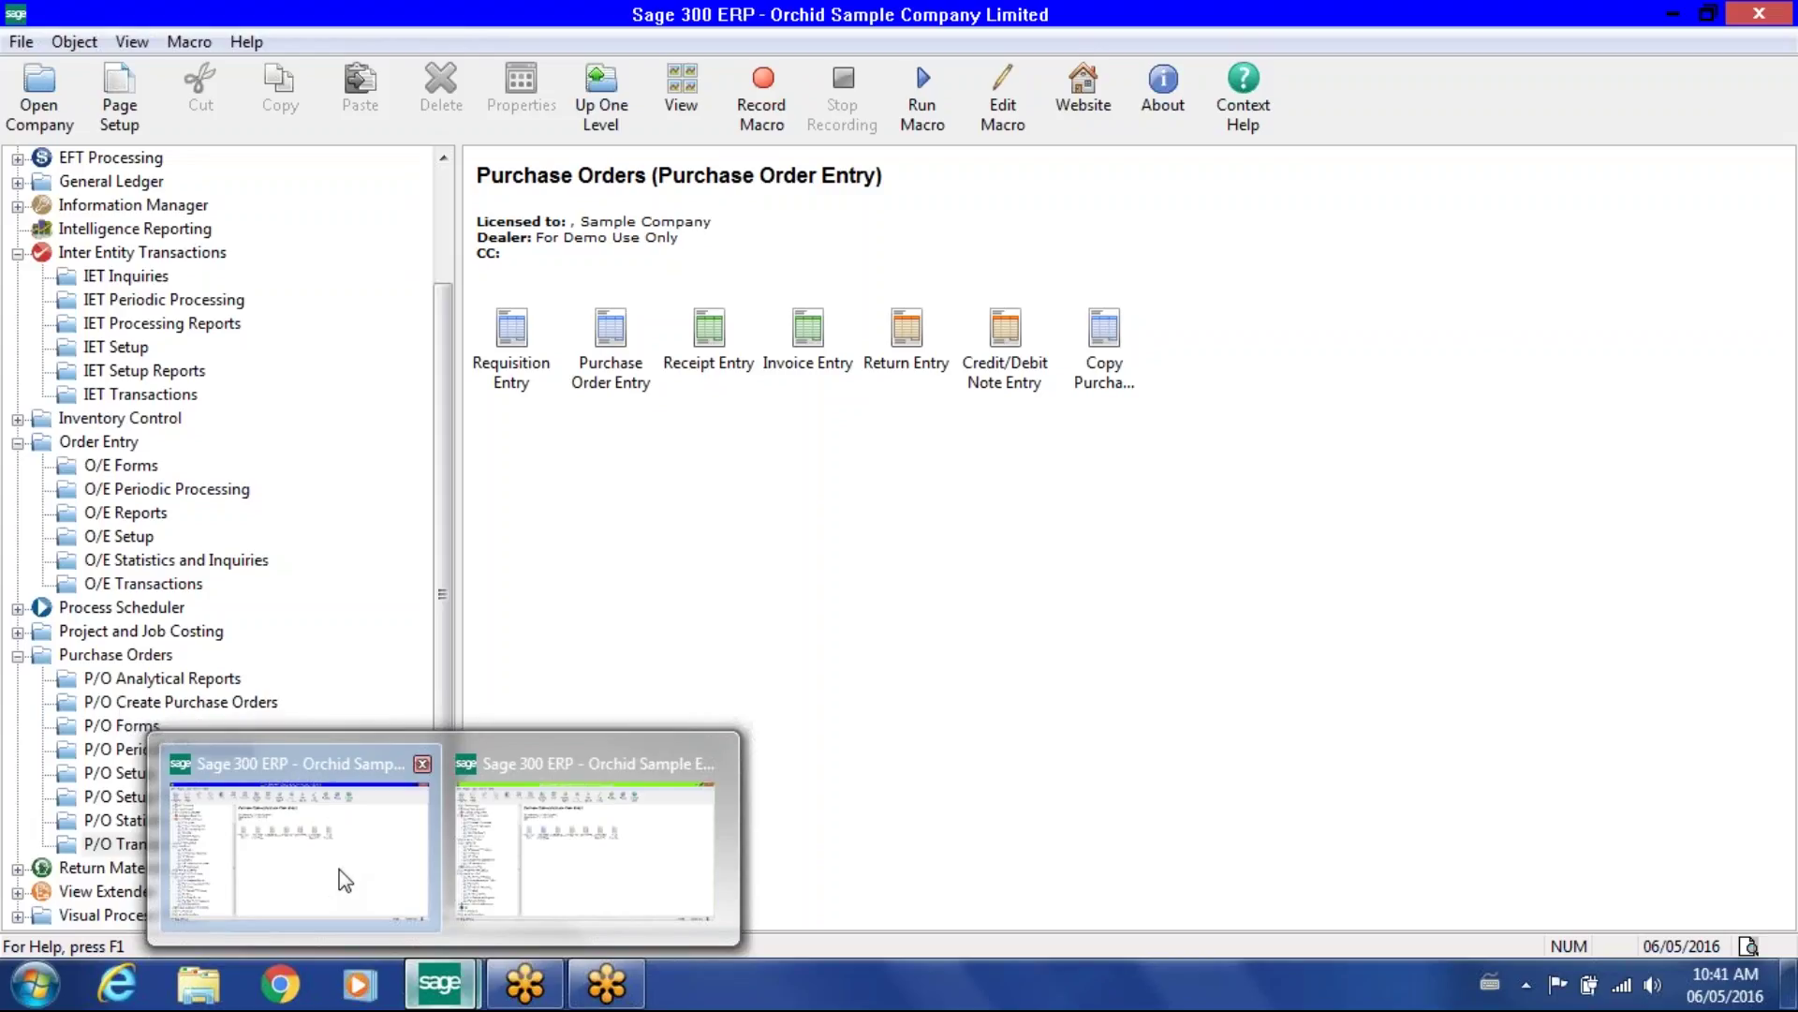
mouse_move(593, 840)
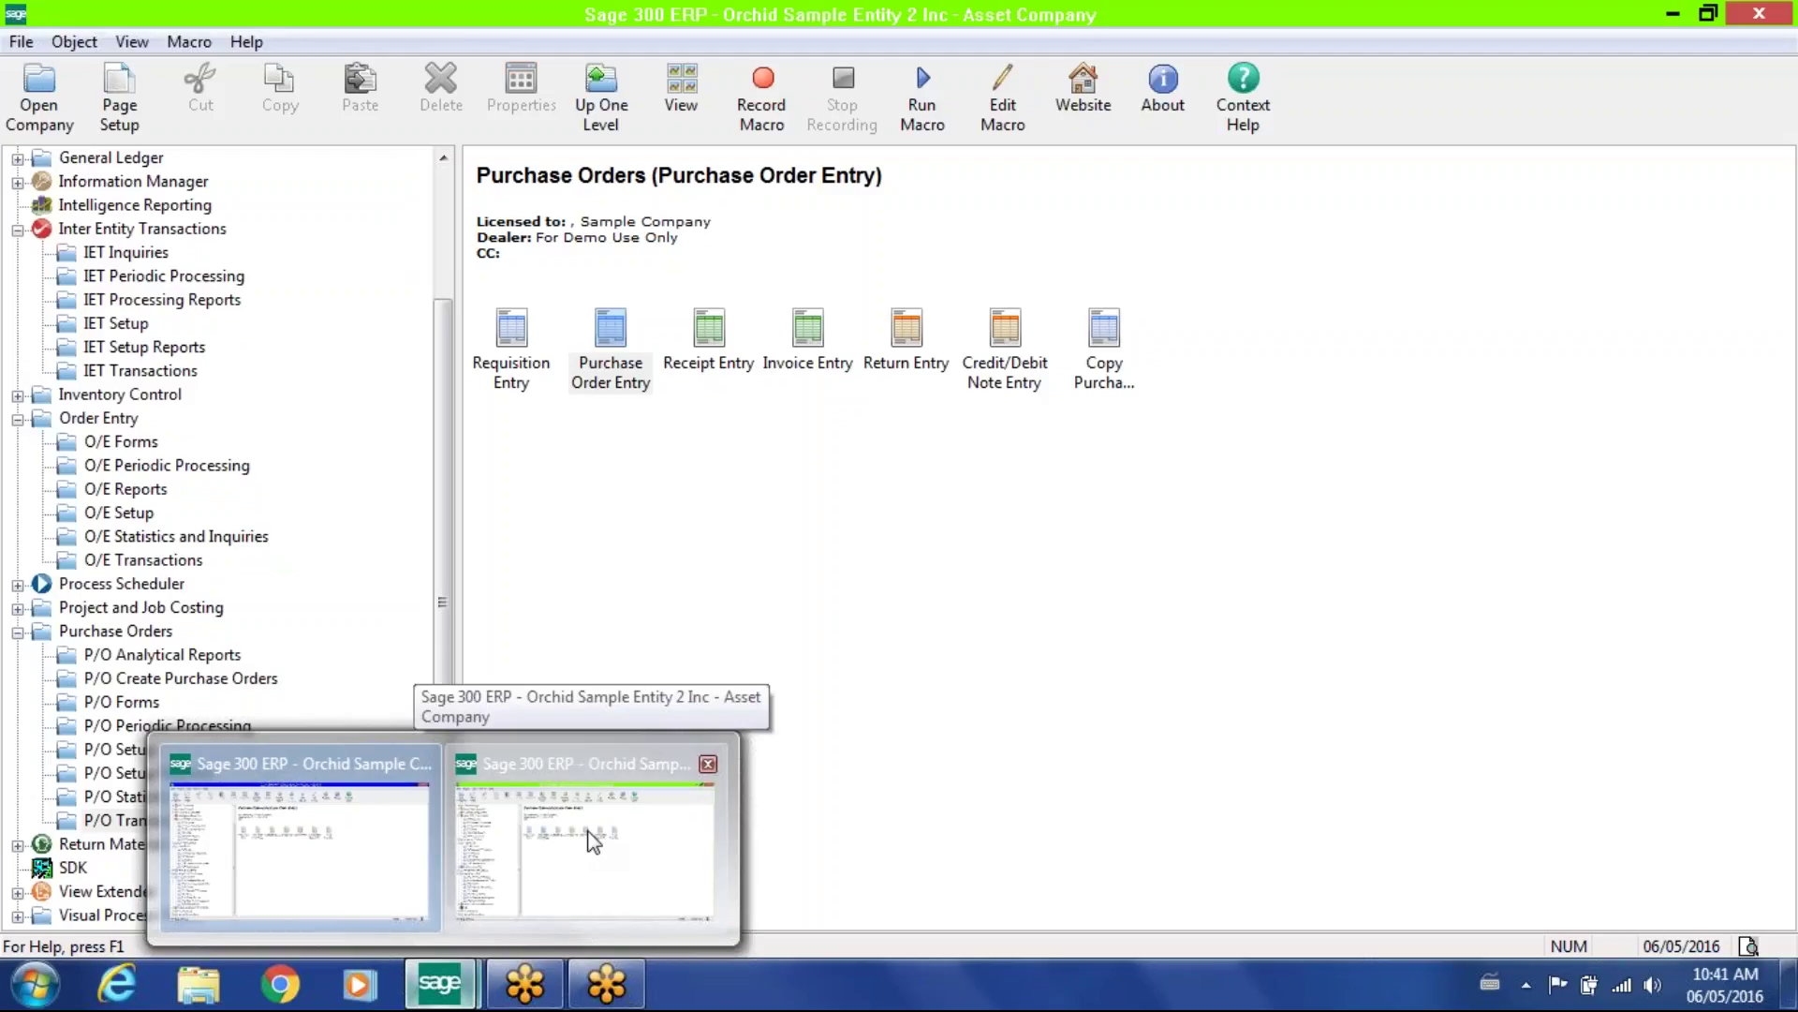
left_click(592, 840)
double_click(626, 362)
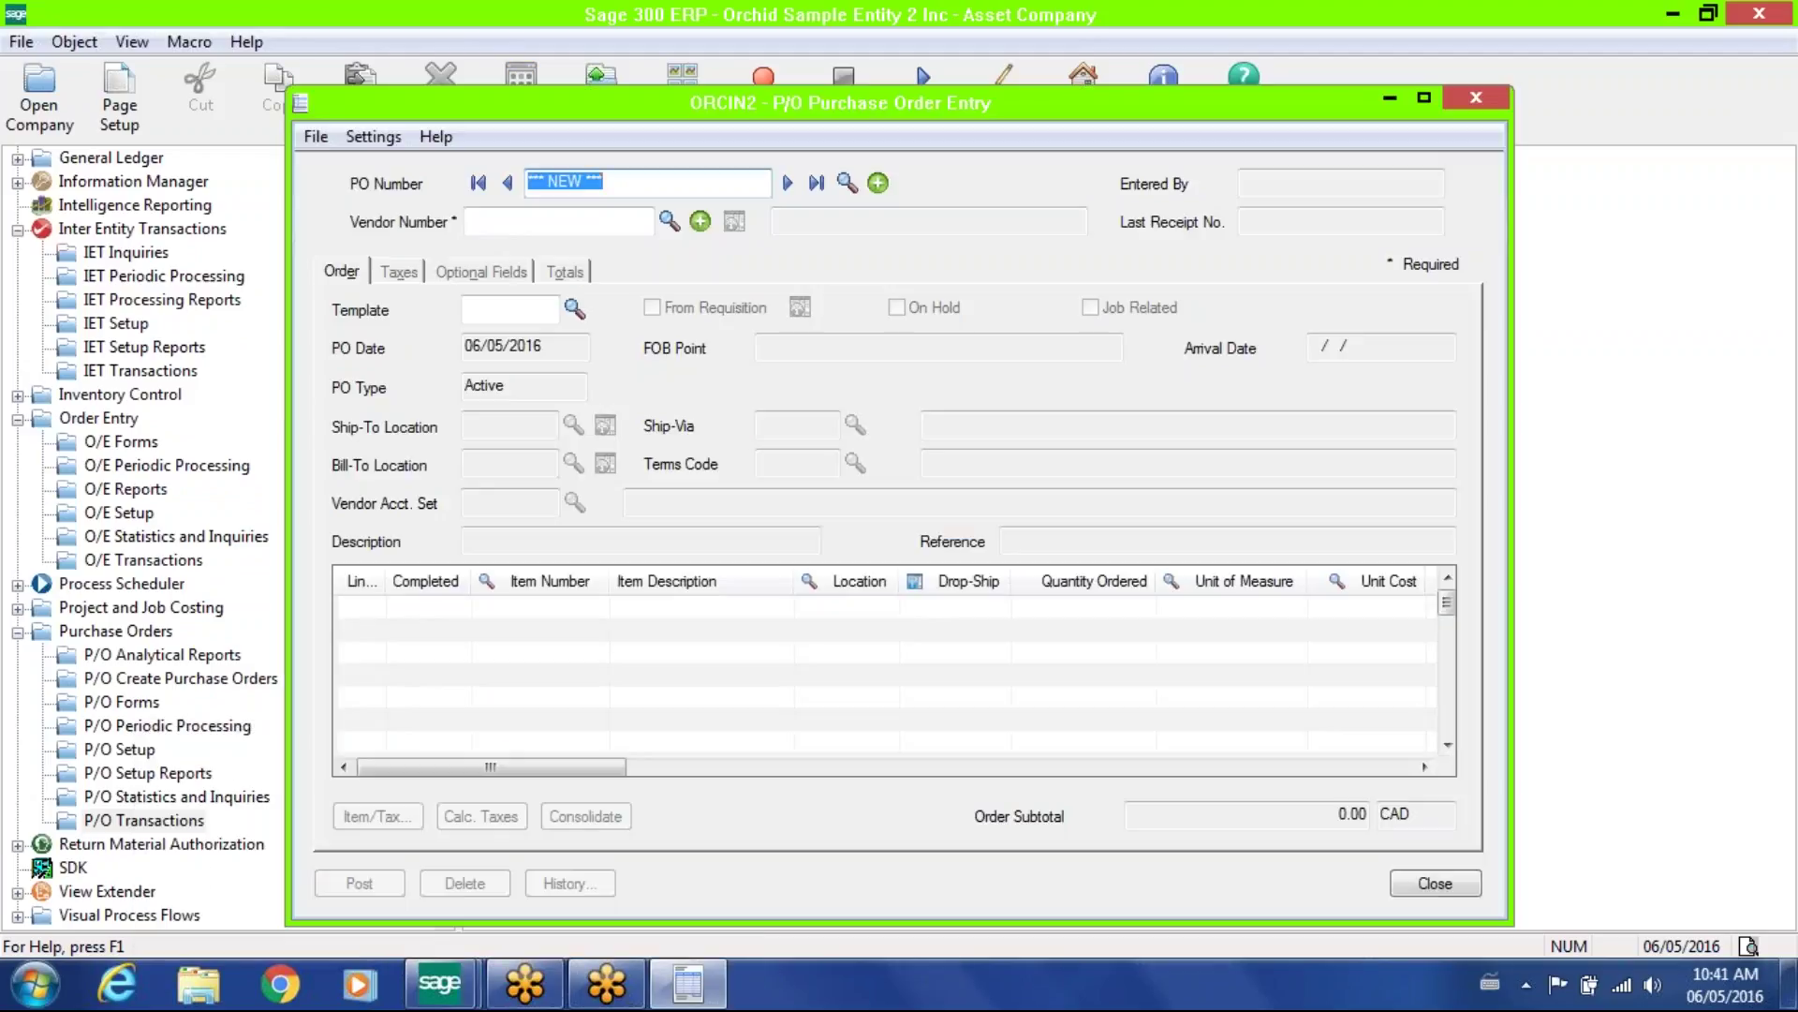
Set the vendor of the new purchase order to Orchid Limited - Entity 1.
left_click(562, 223)
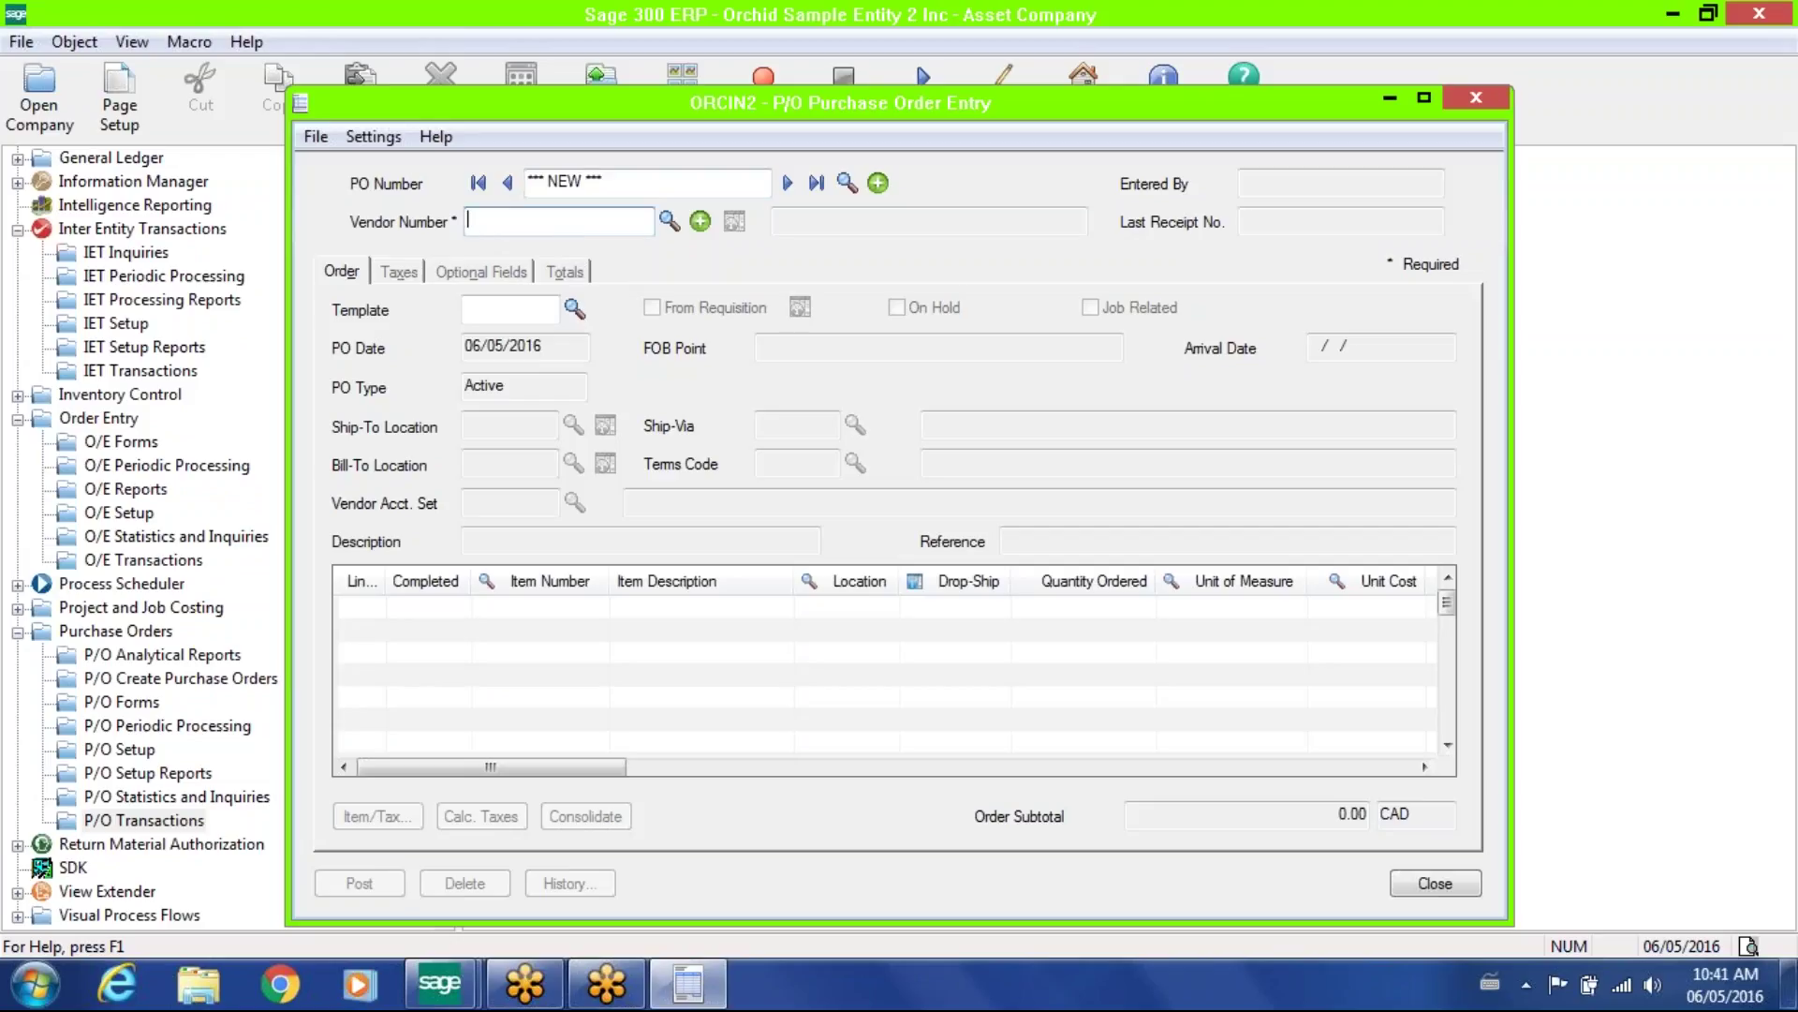
type("9995")
left_click(511, 308)
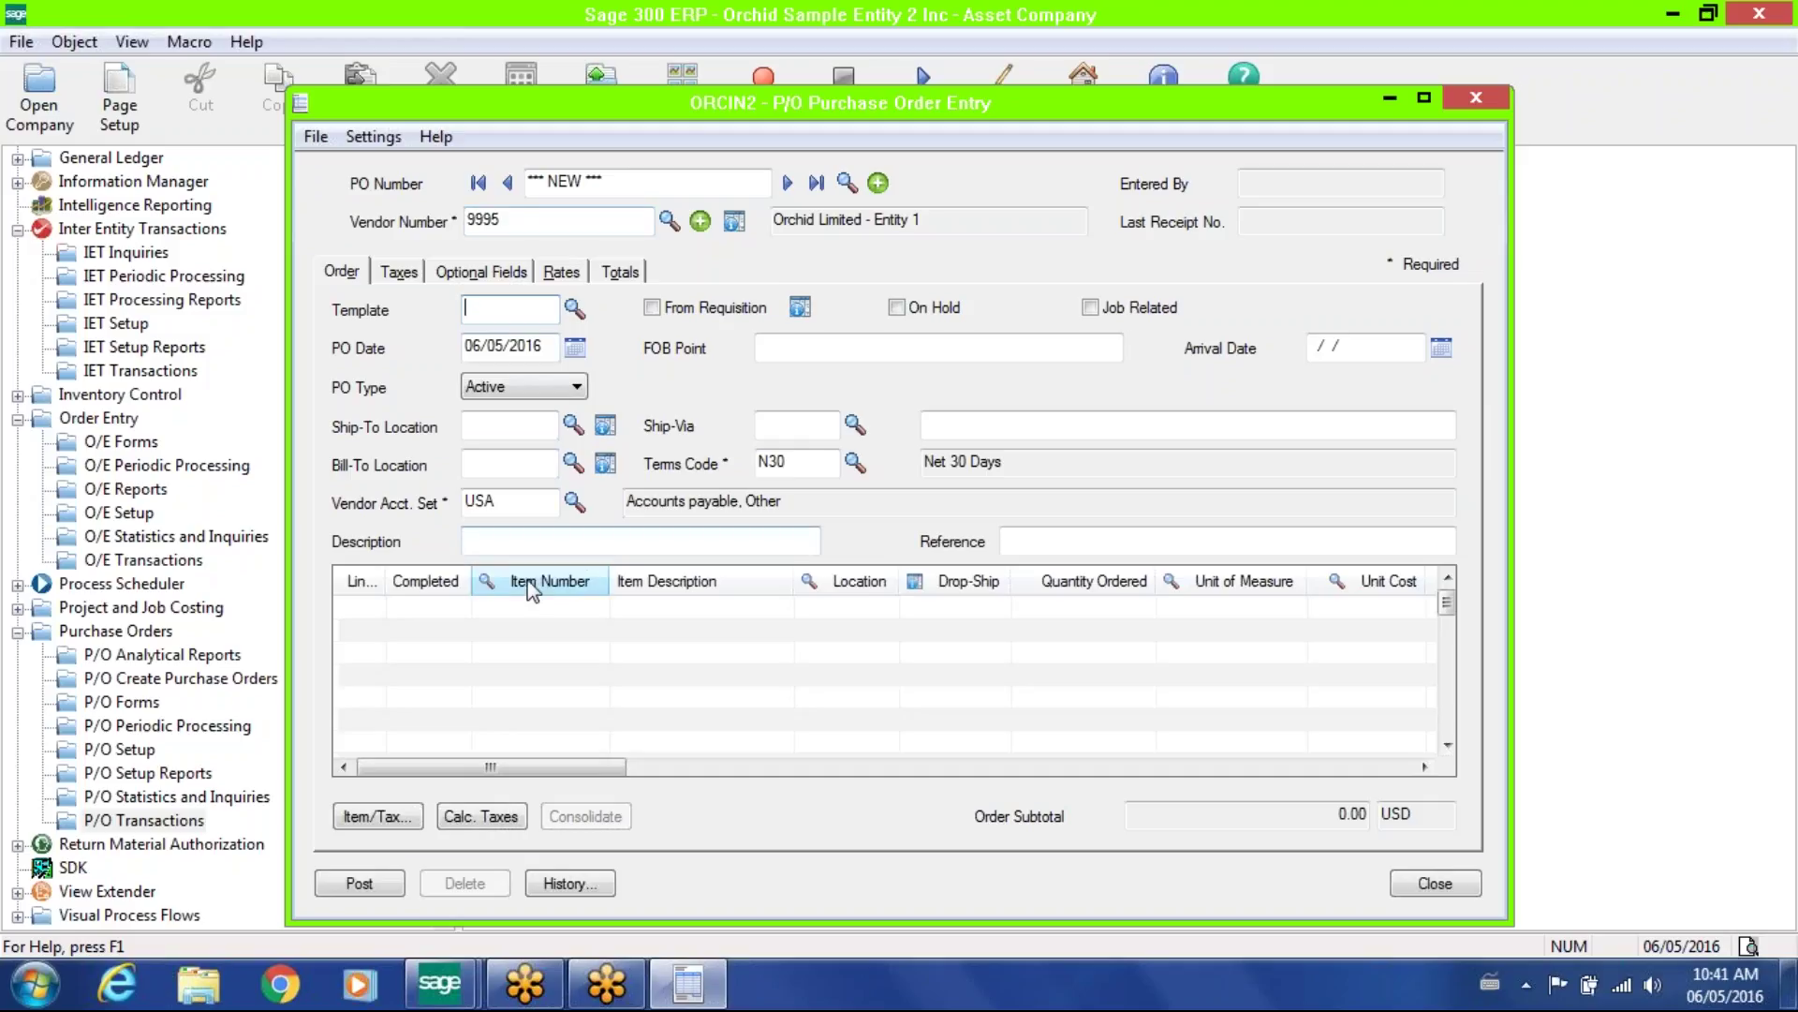
Add a purchase order line for item A1-103/0, Fluorescent Desk Lamp, with location 1 and quantity ordered 10.
left_click(486, 581)
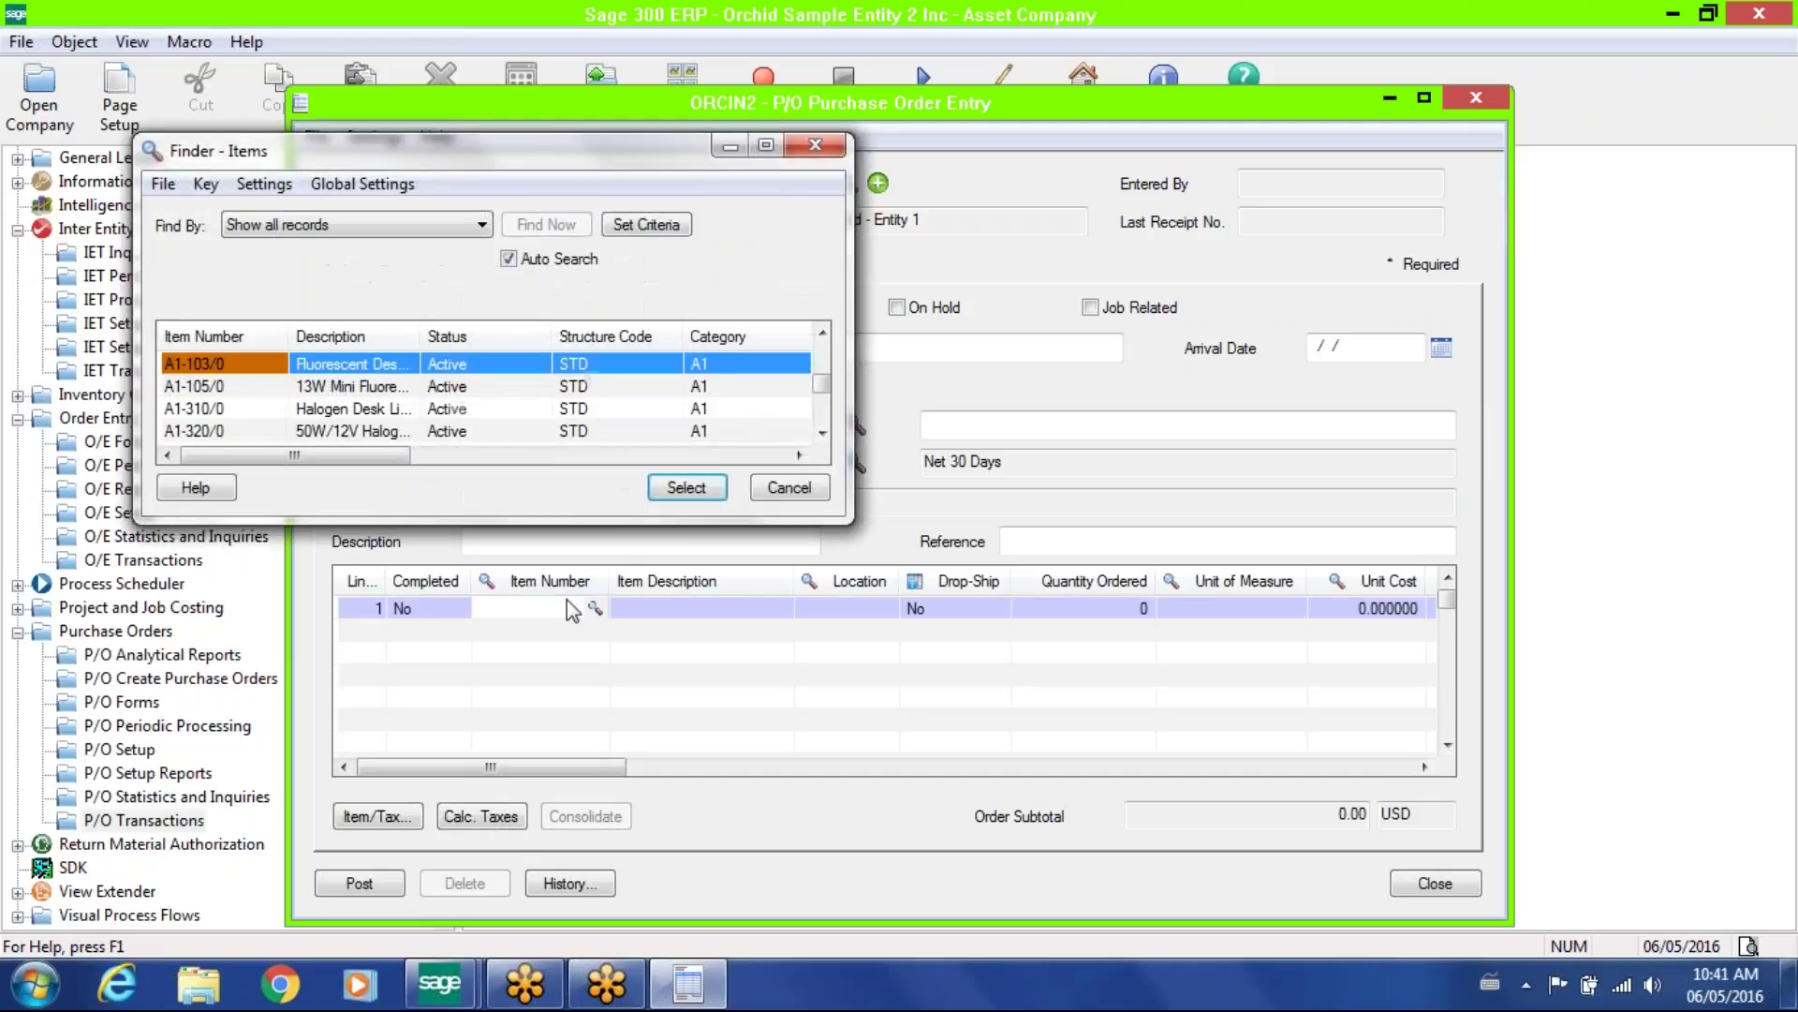
left_click(676, 488)
key("Tab")
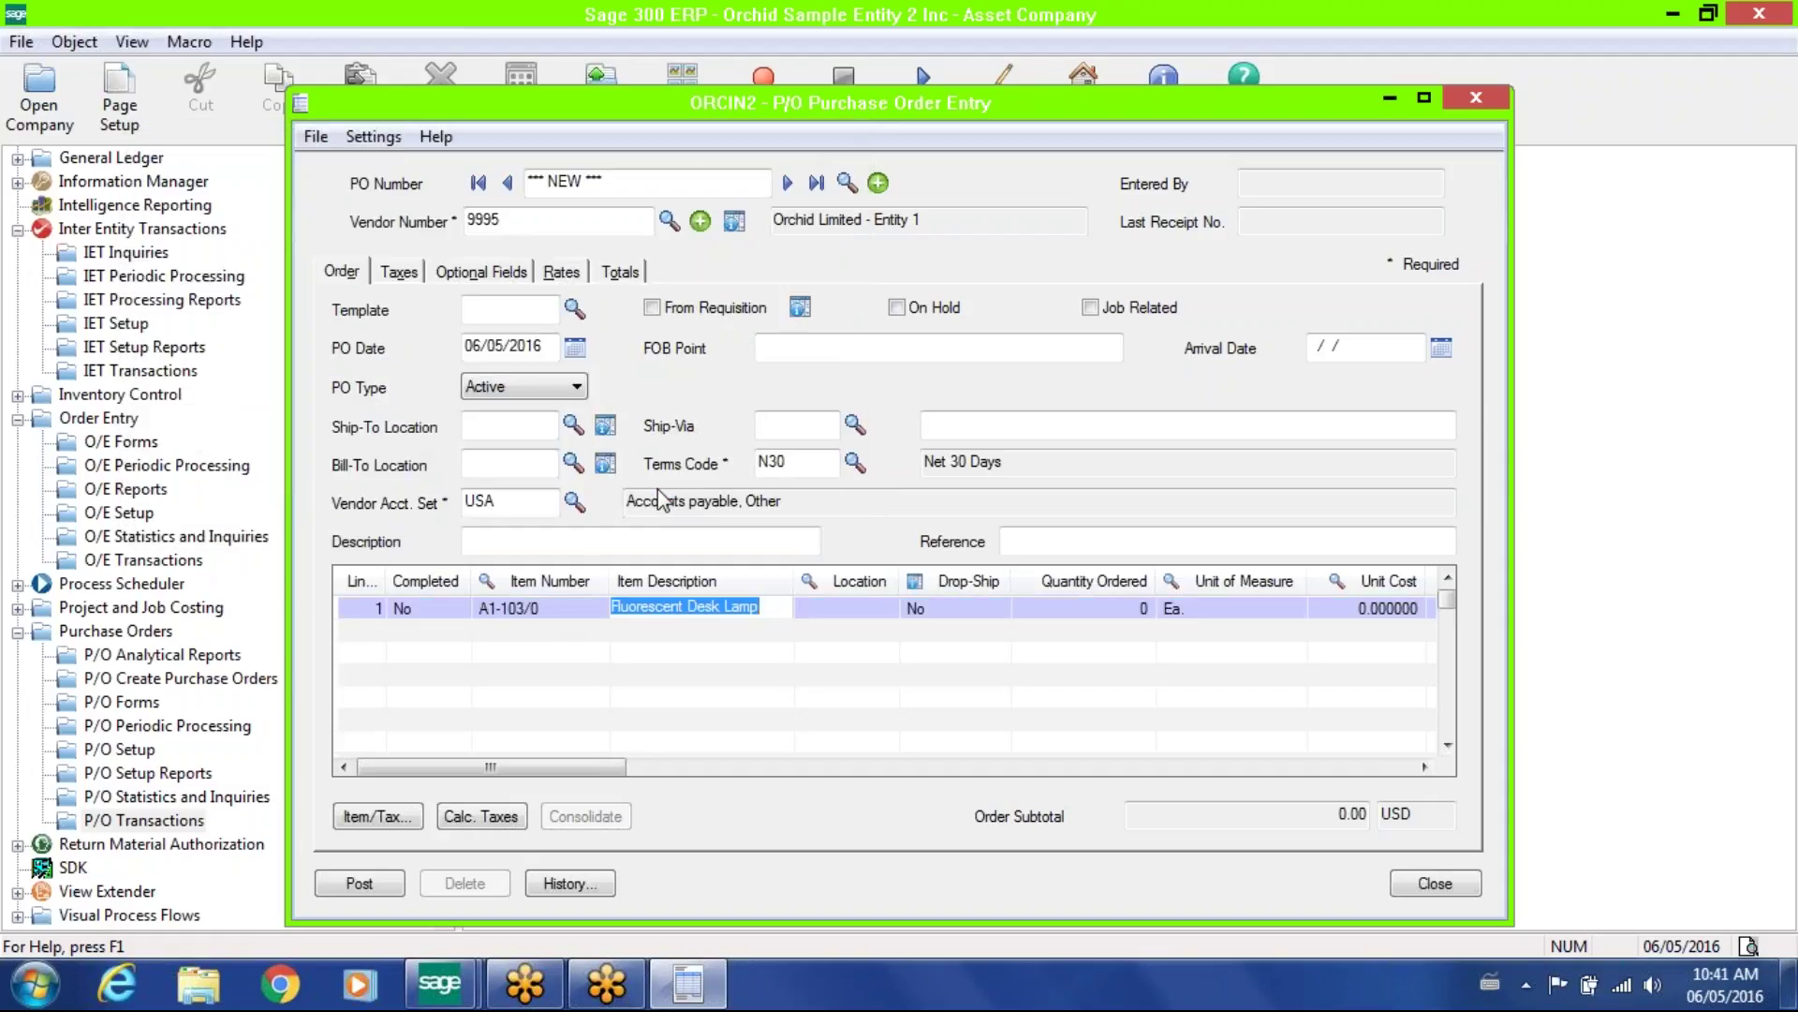
key("Tab")
type("1")
key("Tab")
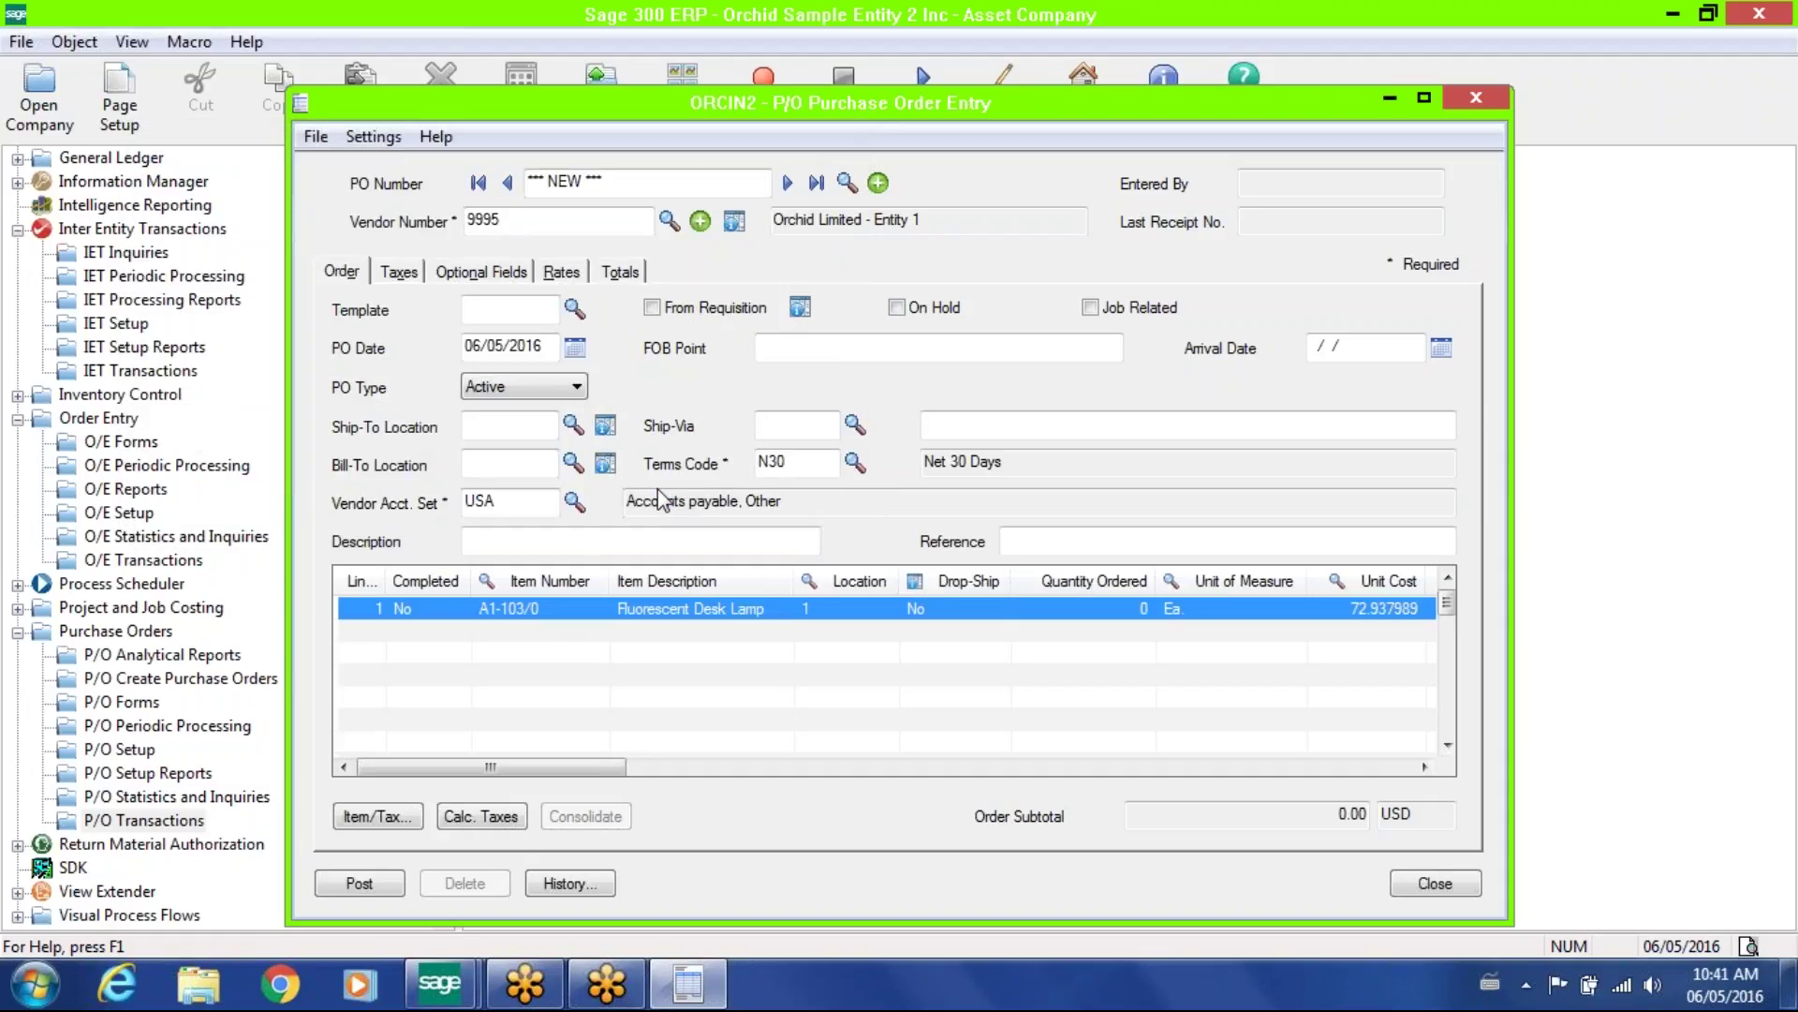
key("Tab")
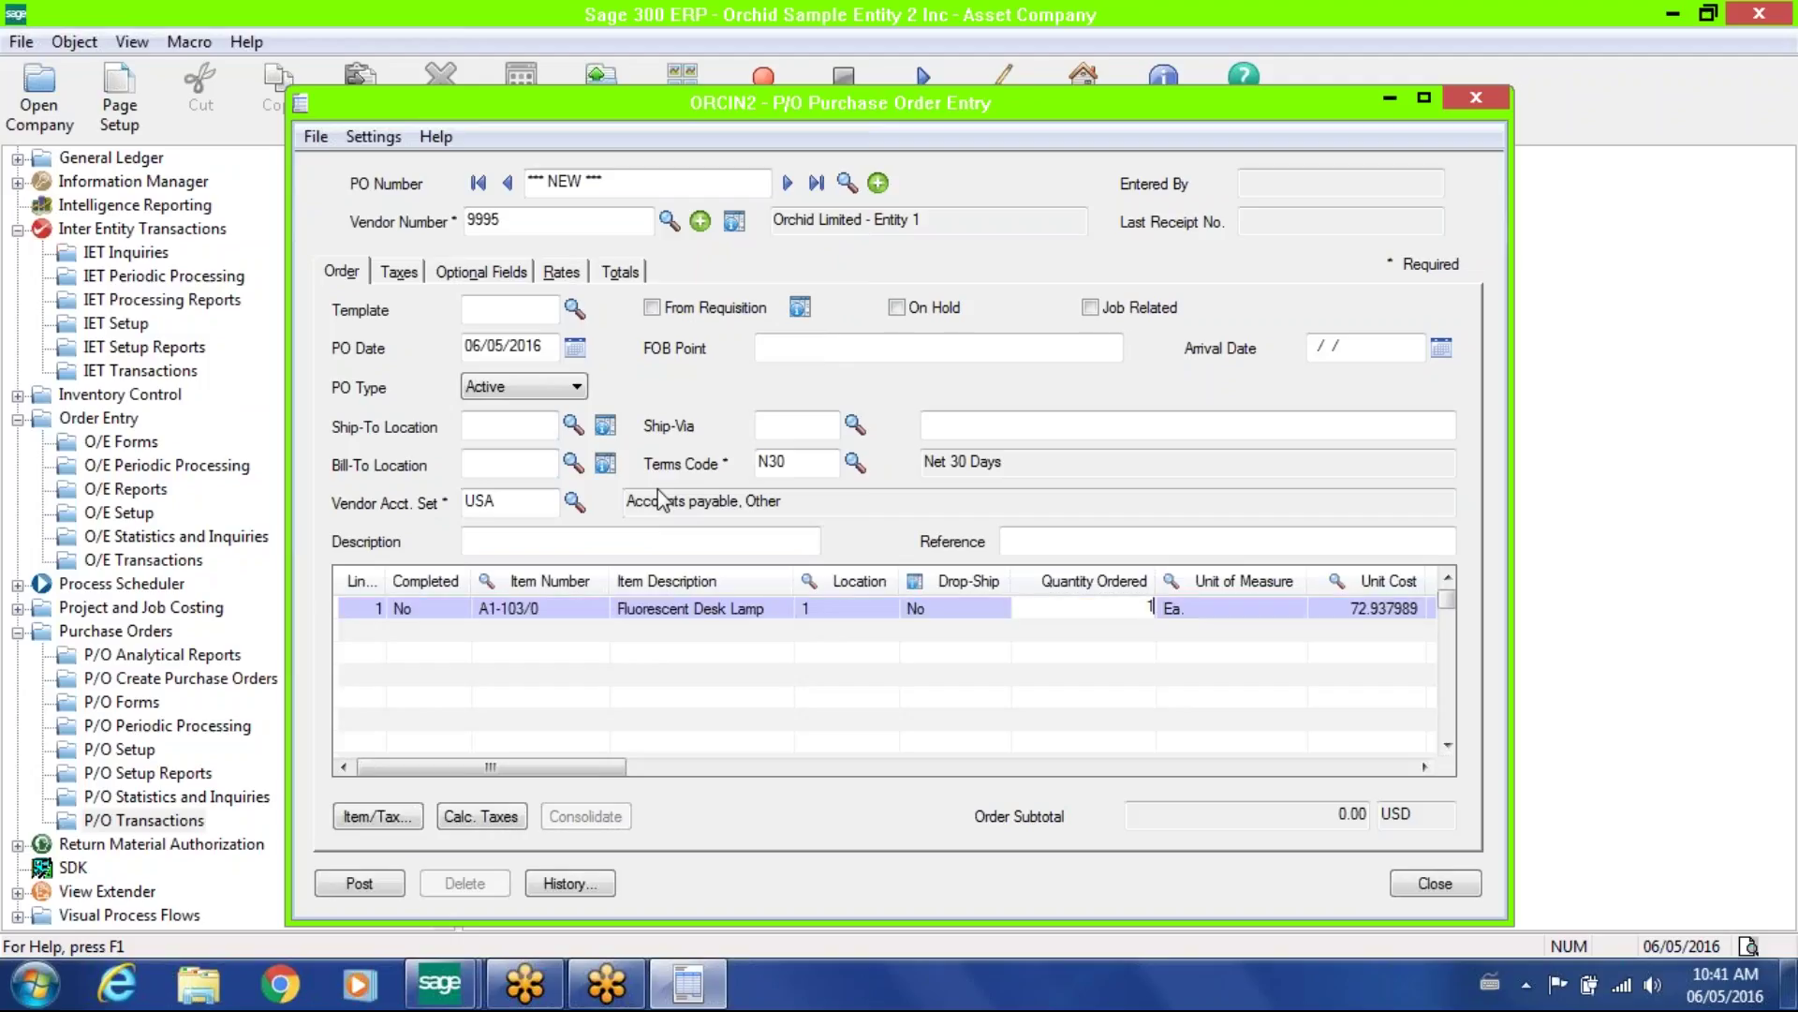
type("10")
key("Tab")
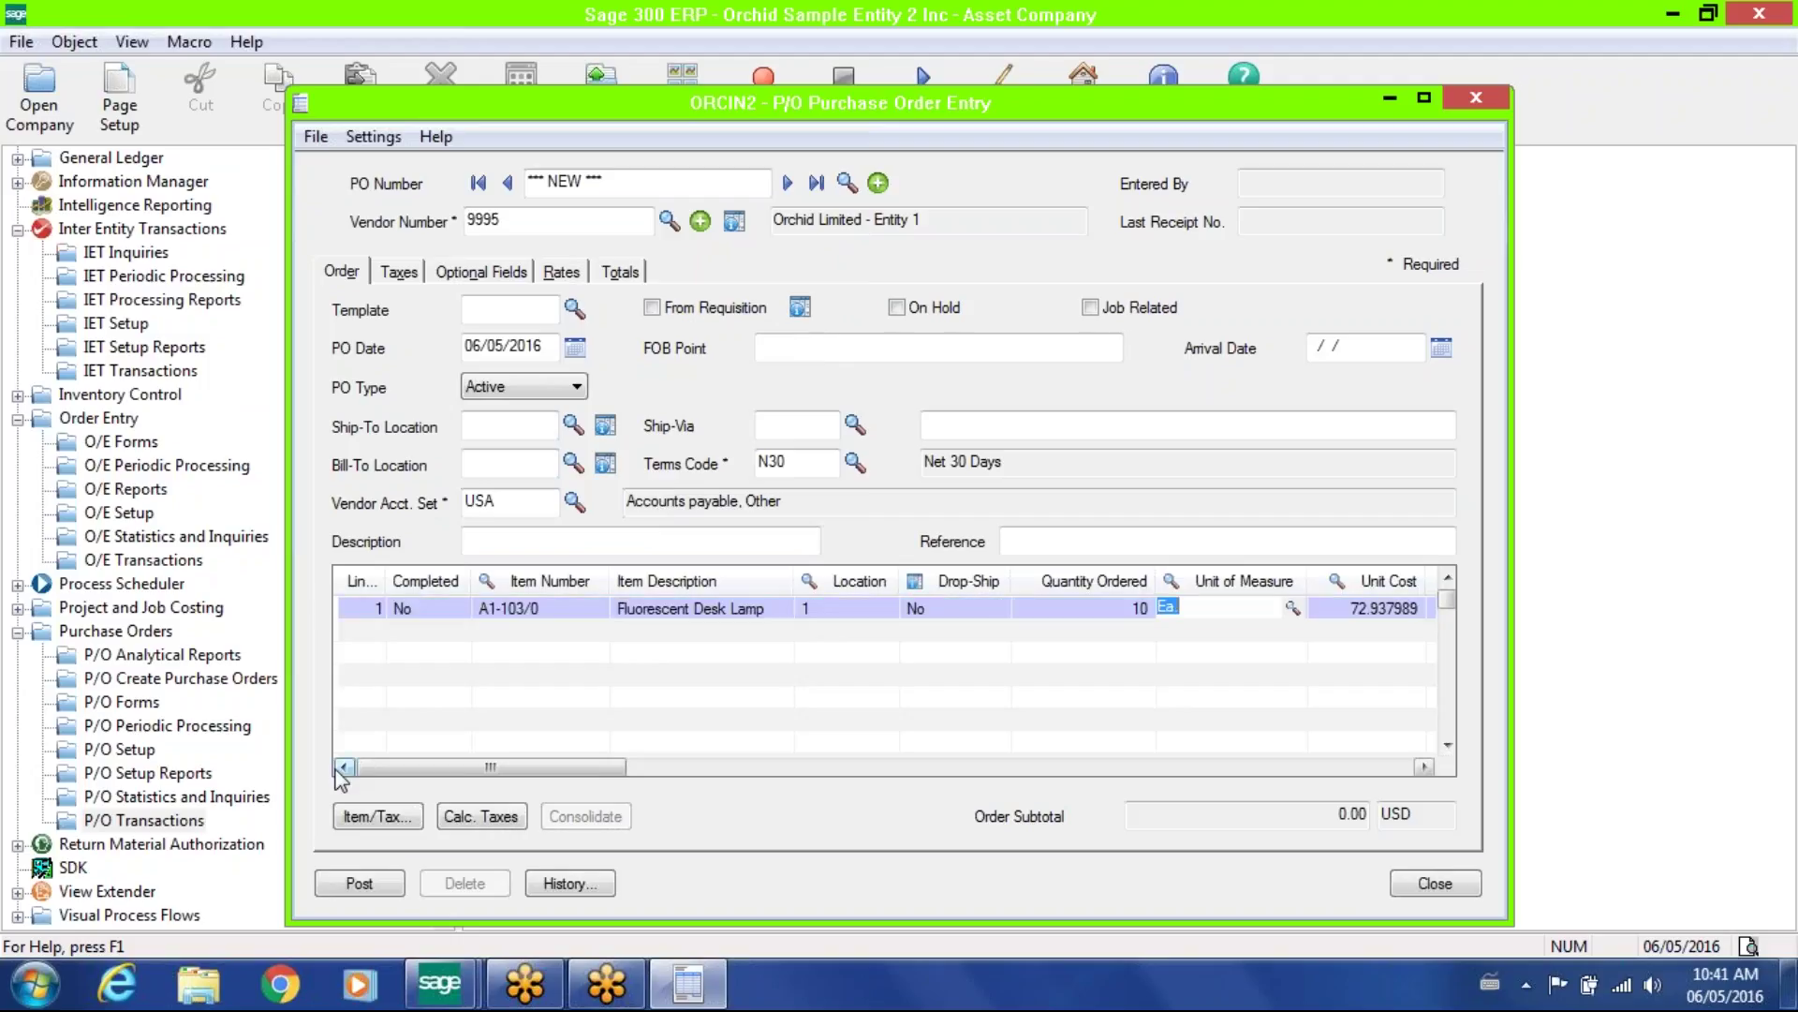
Post the purchase order without printing it and dismiss the inter-entity trade message.
left_click(361, 884)
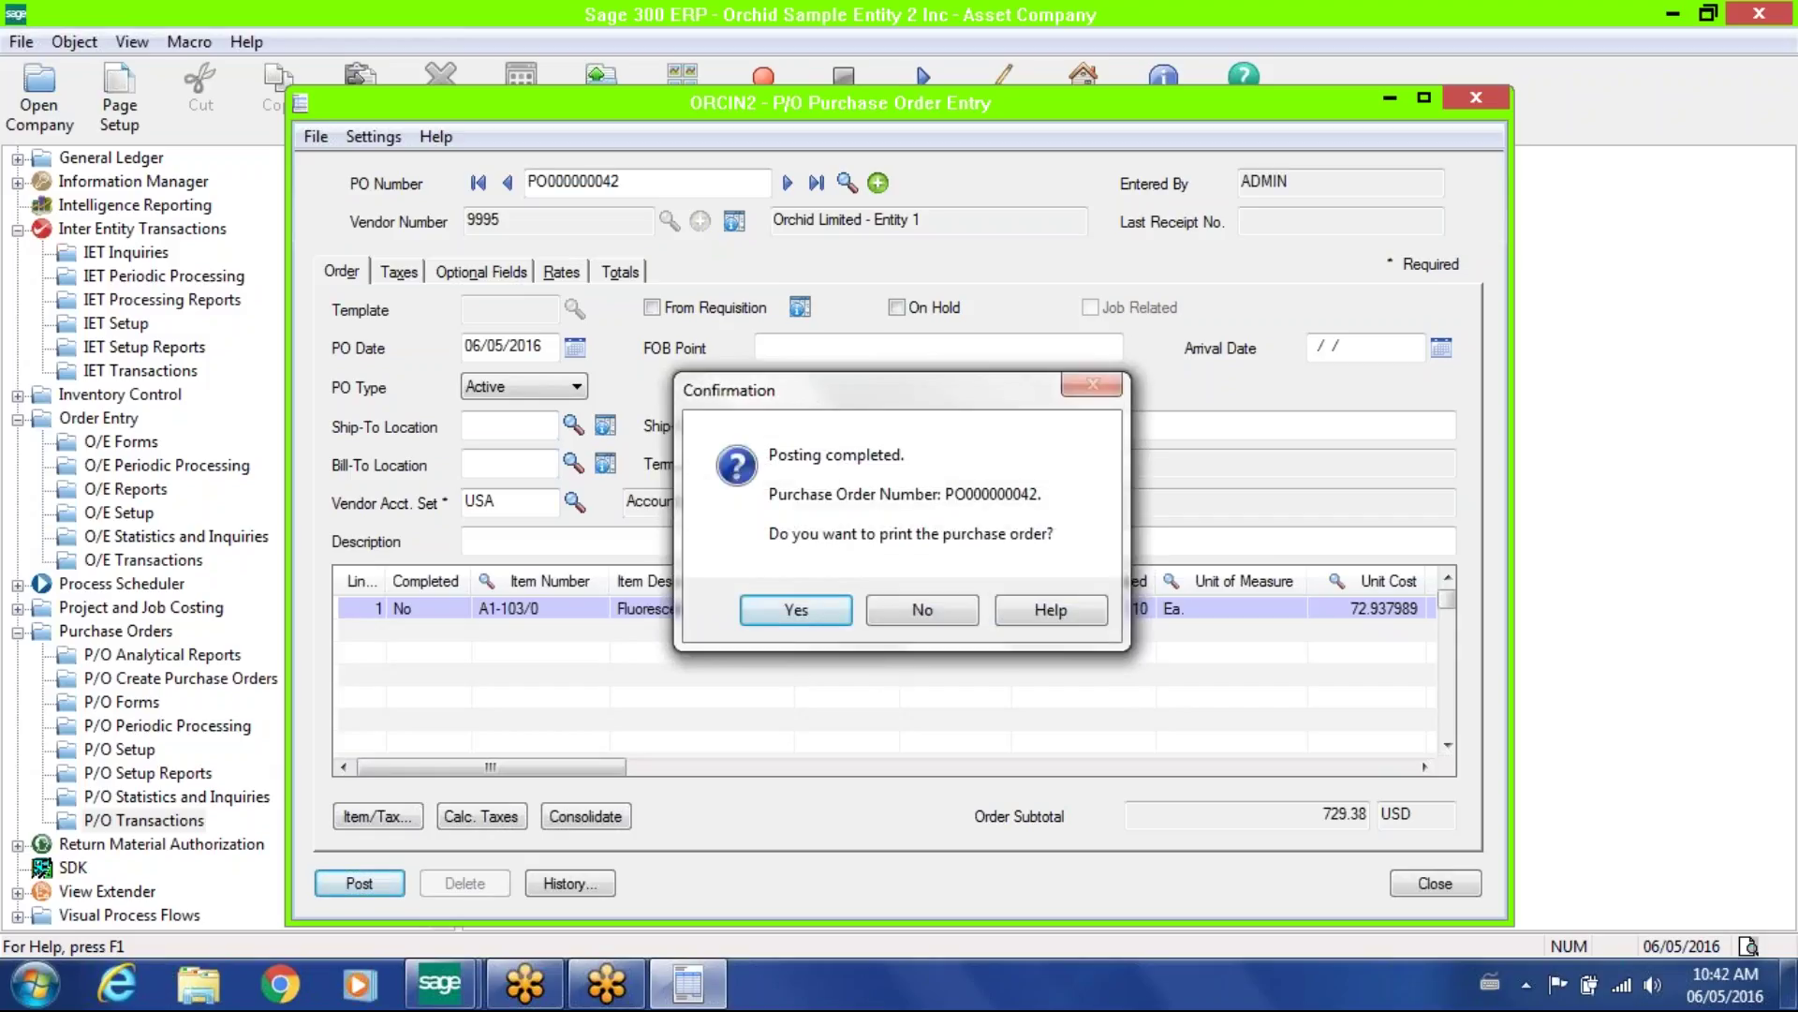
left_click(931, 613)
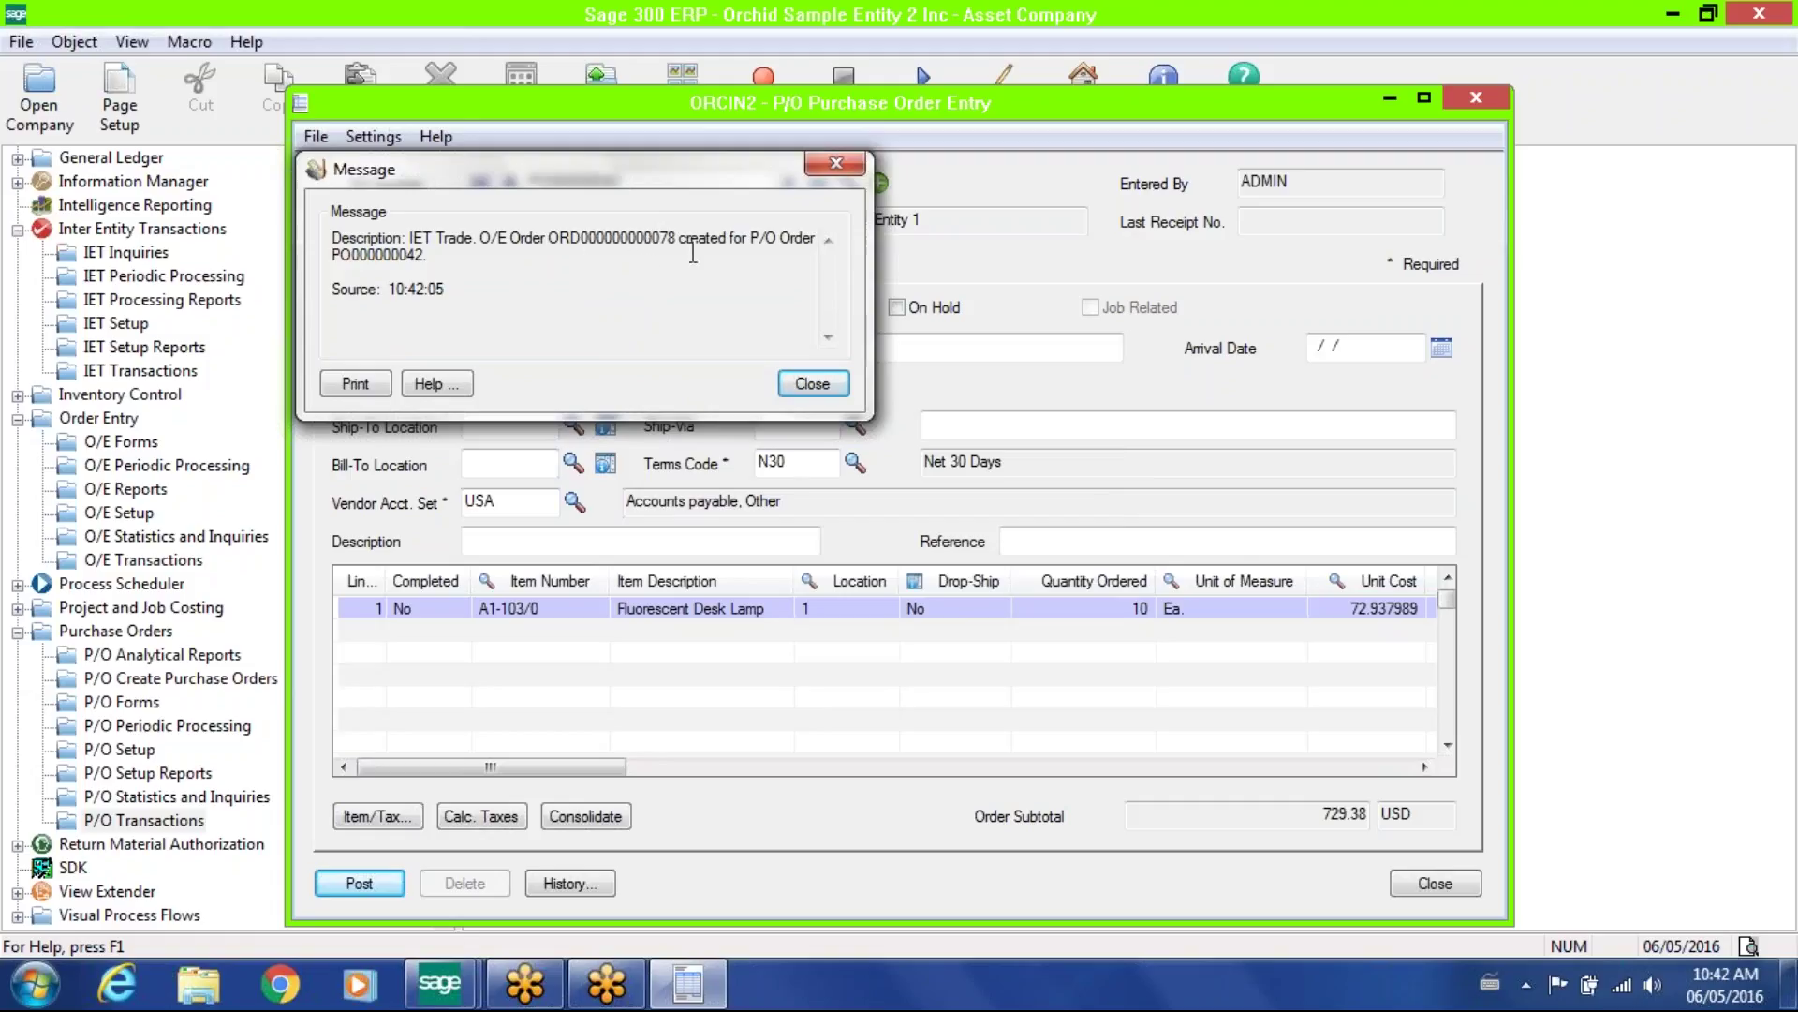
left_click(811, 384)
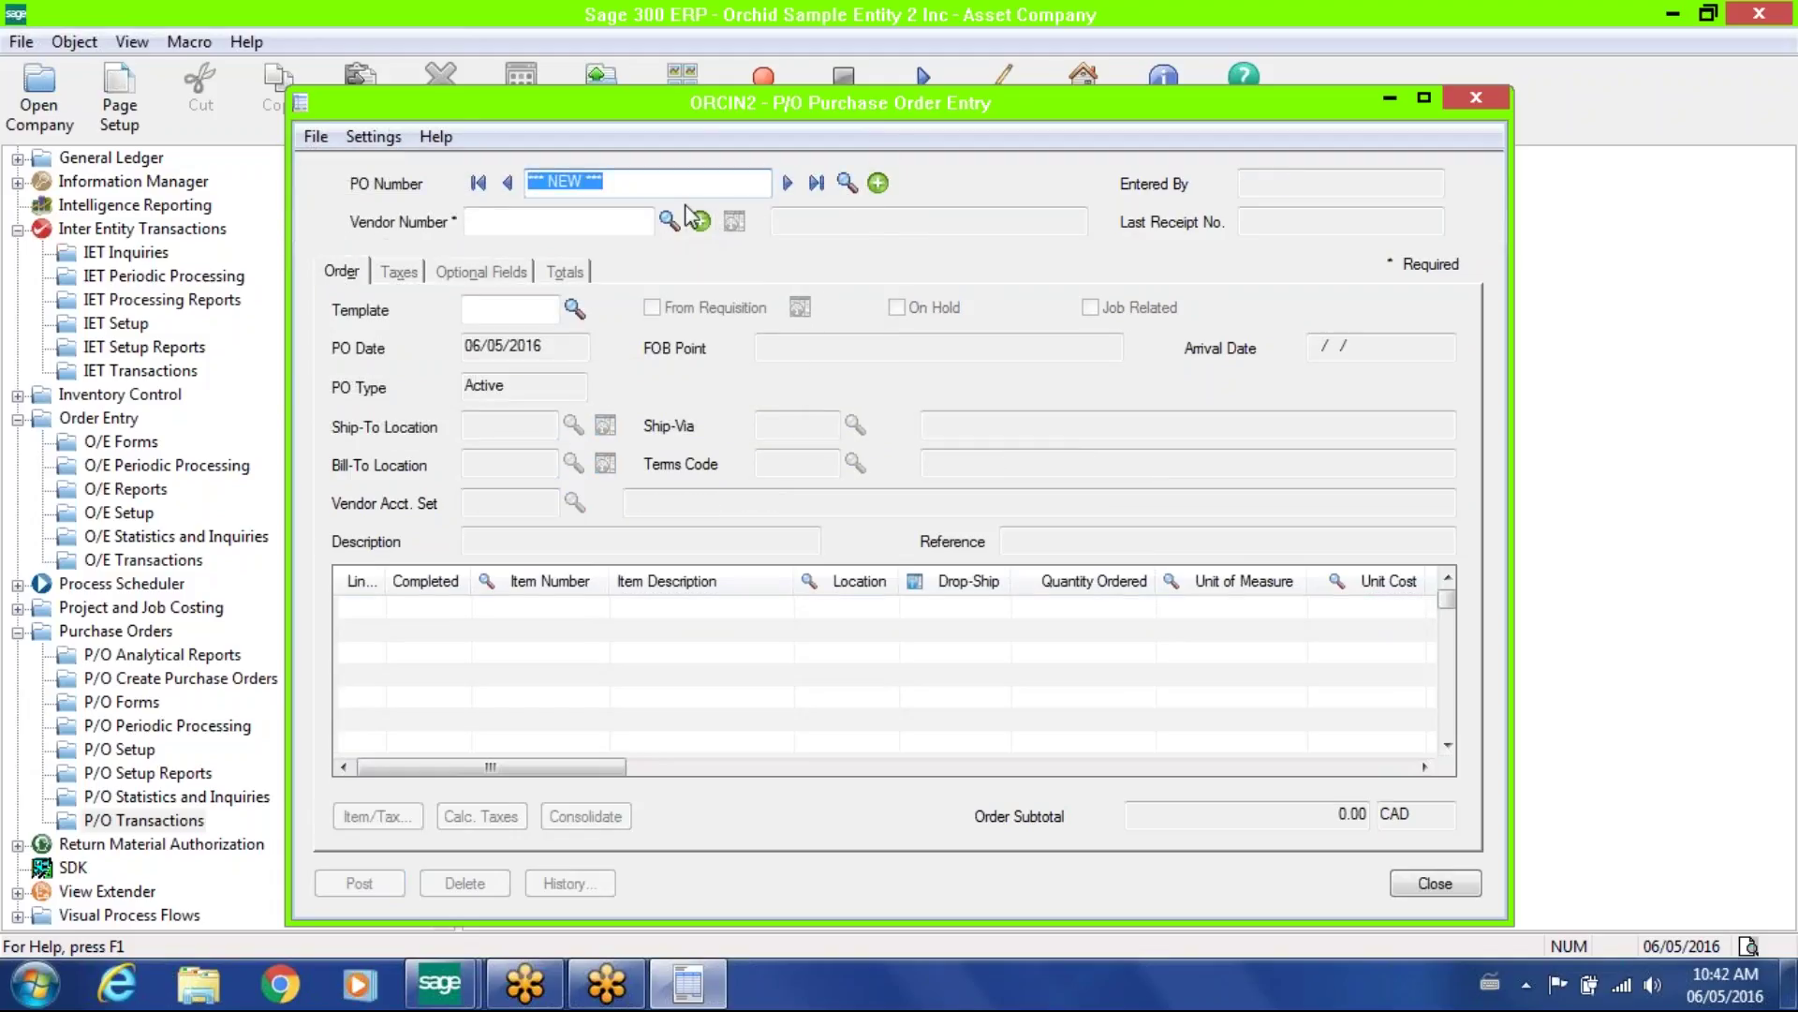
Switch to the Orchid Sample Company, display the last order in O/E Order Entry, and check its line's quantity ordered.
left_click(449, 984)
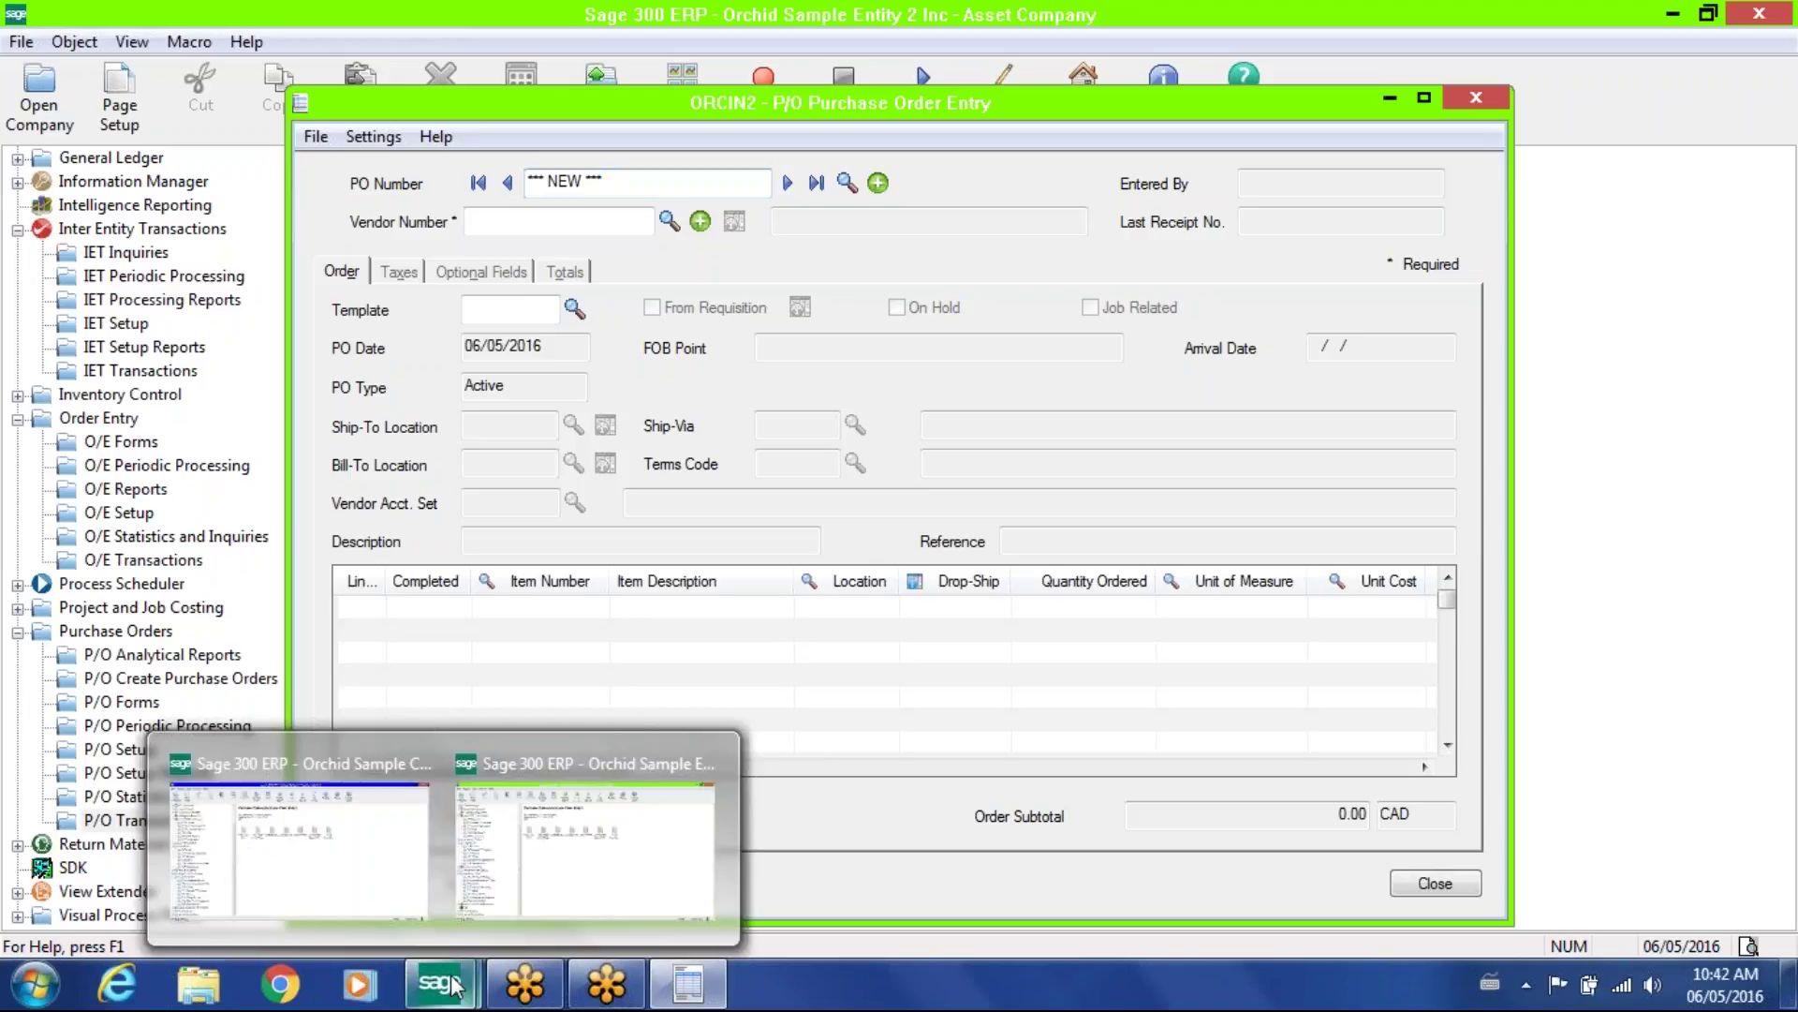
left_click(323, 881)
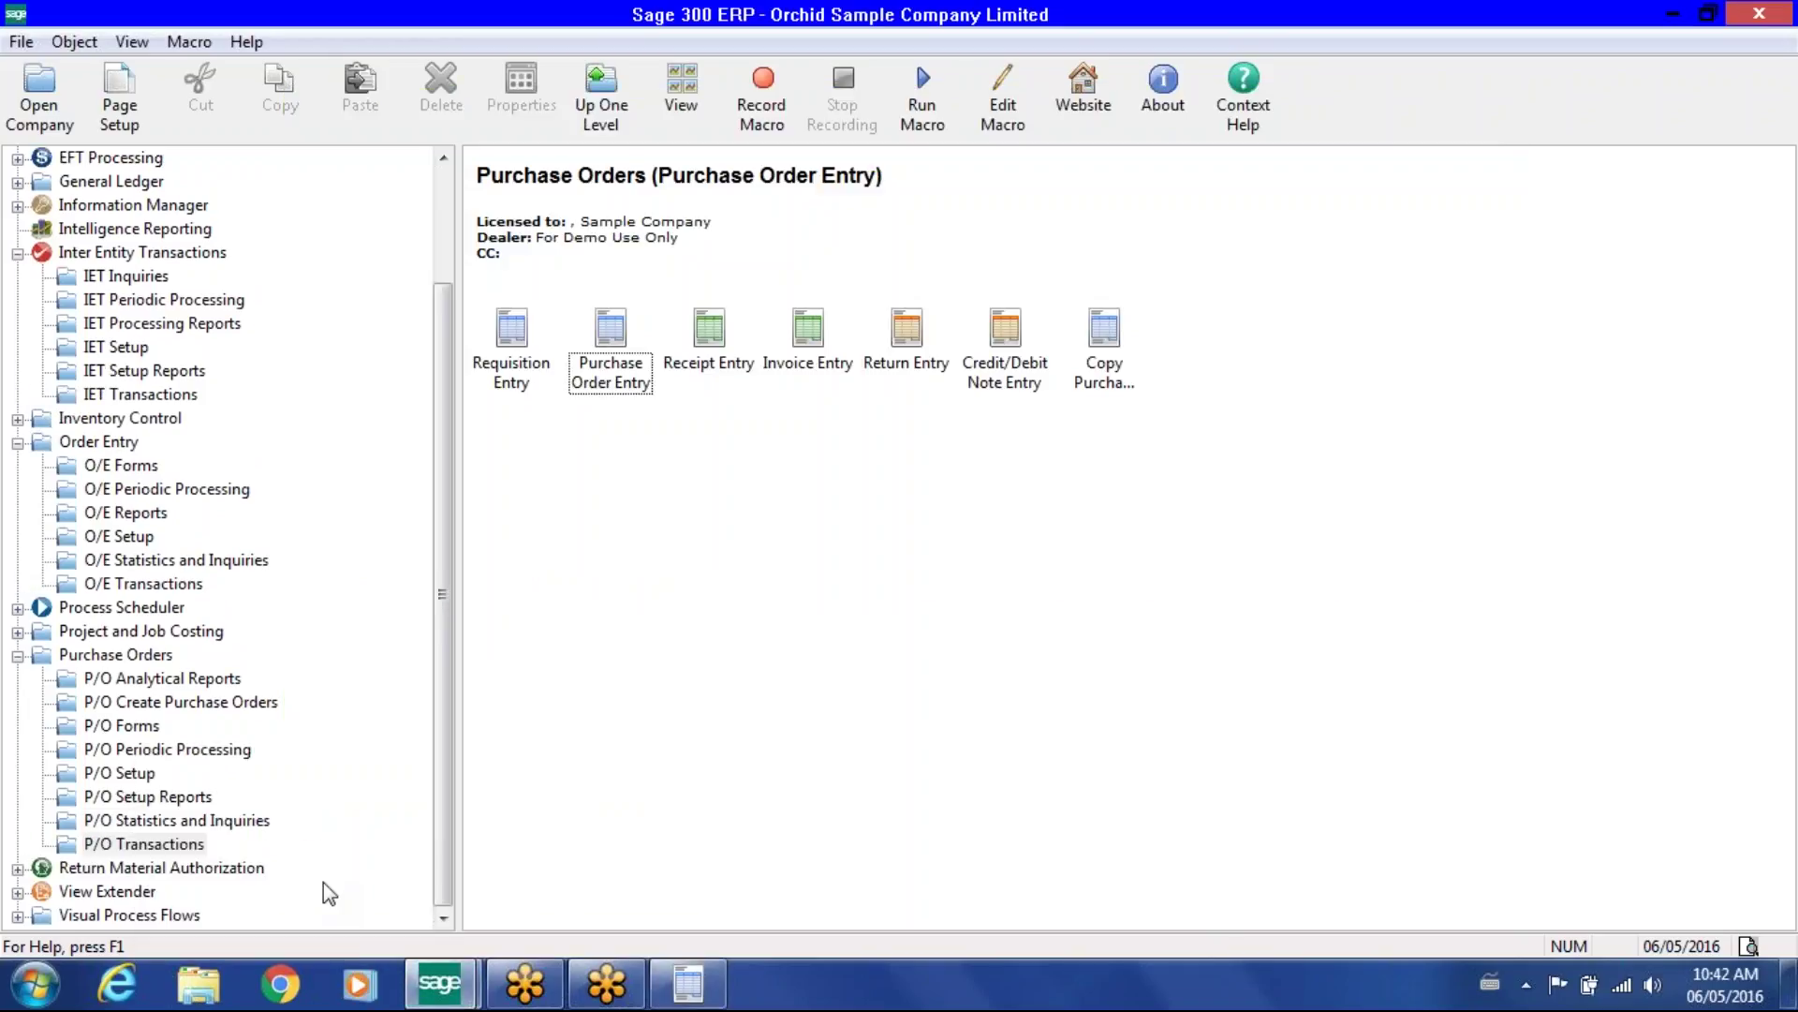
left_click(185, 584)
double_click(511, 362)
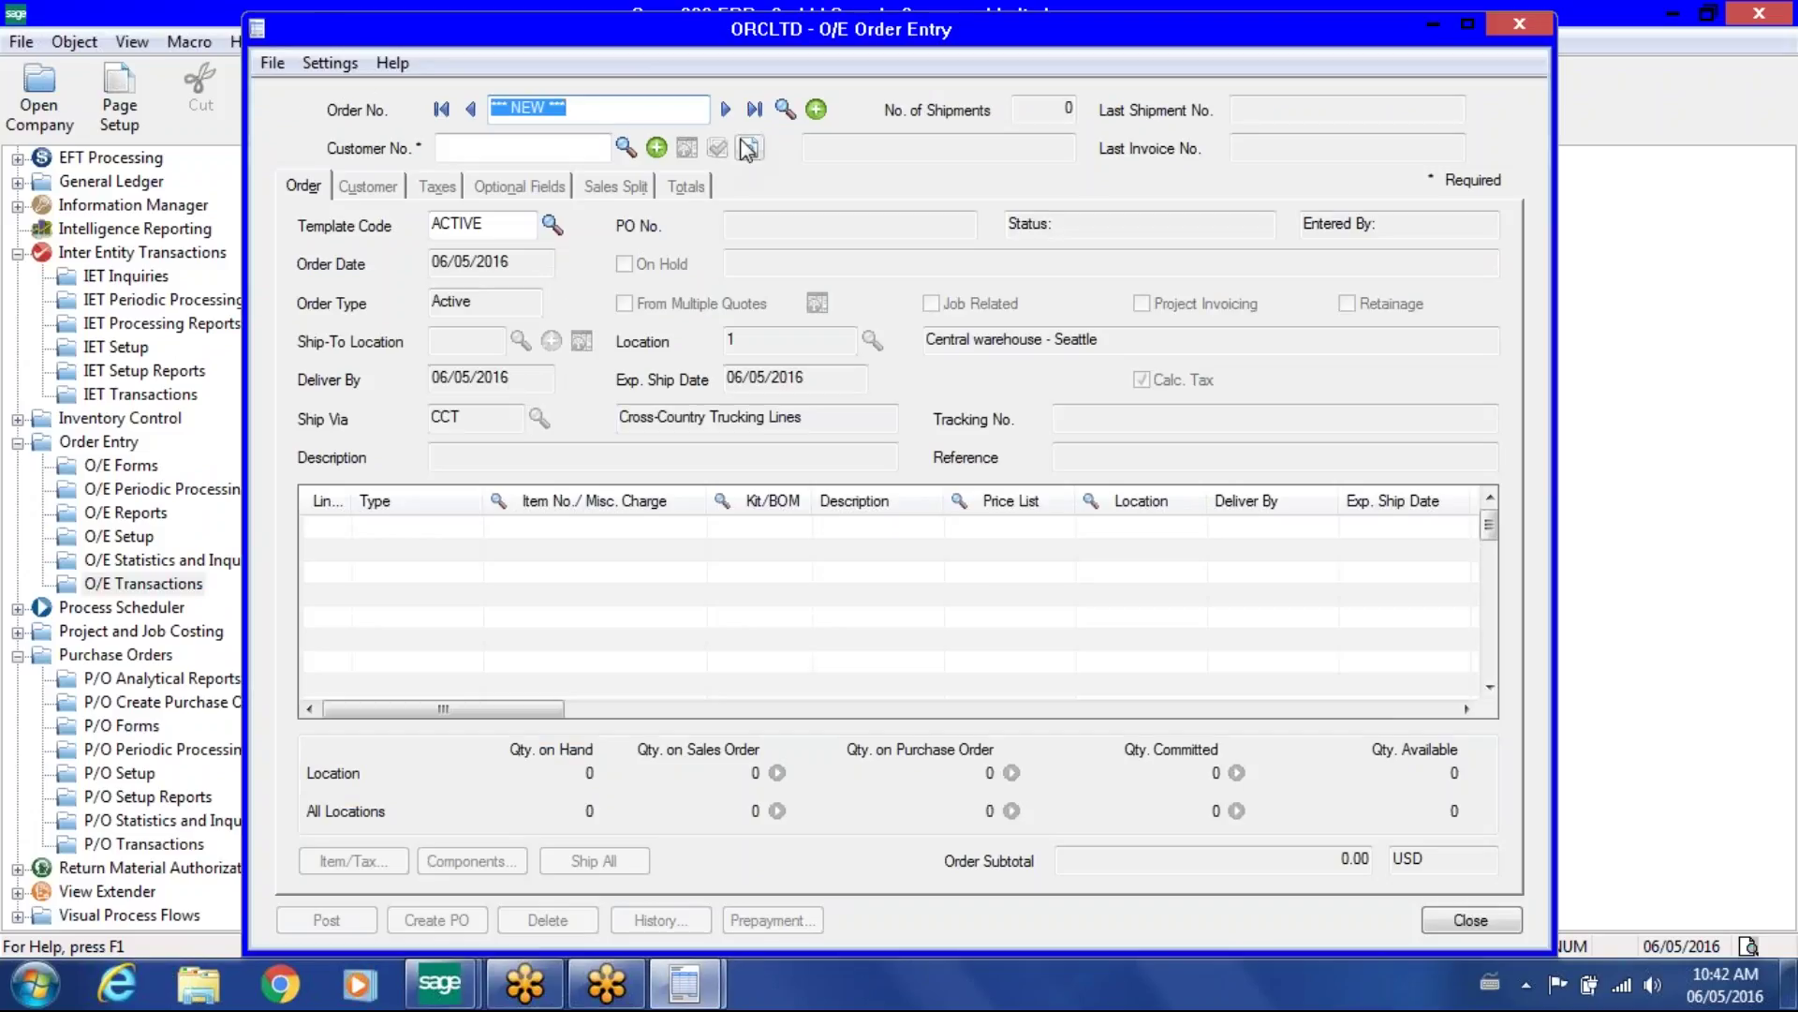
left_click(755, 110)
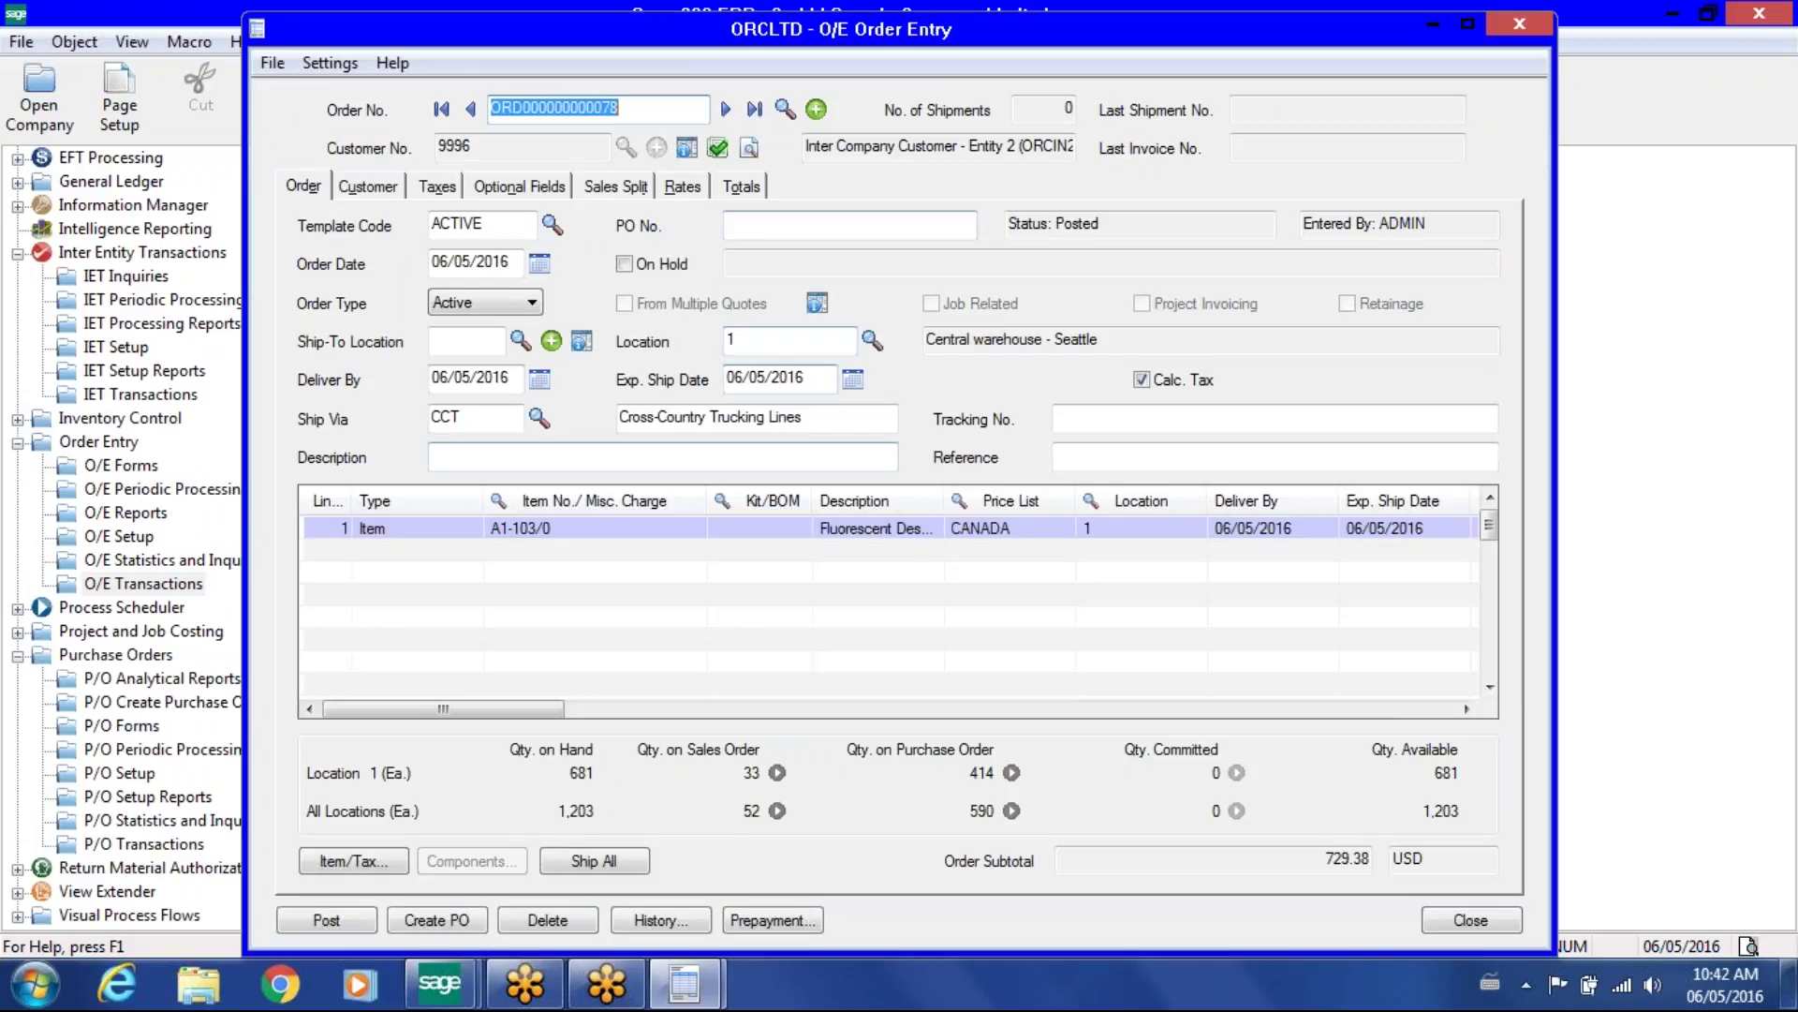
left_click(576, 698)
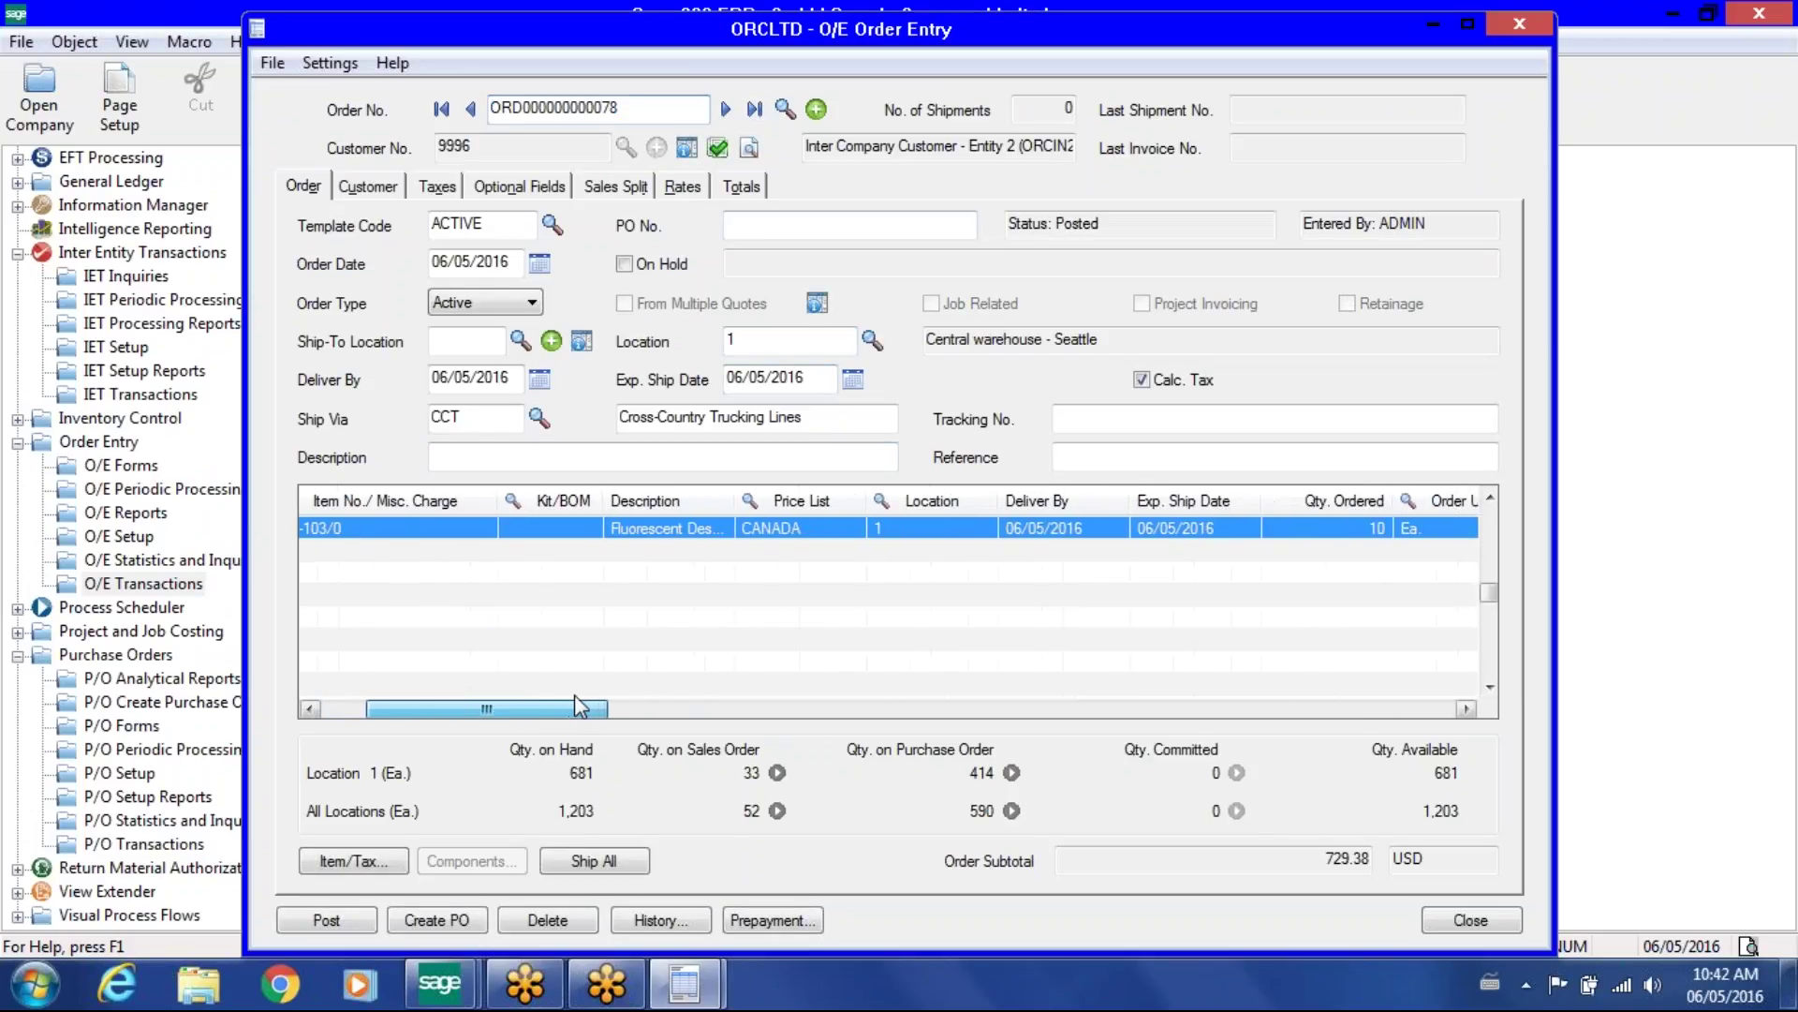
left_click(1294, 536)
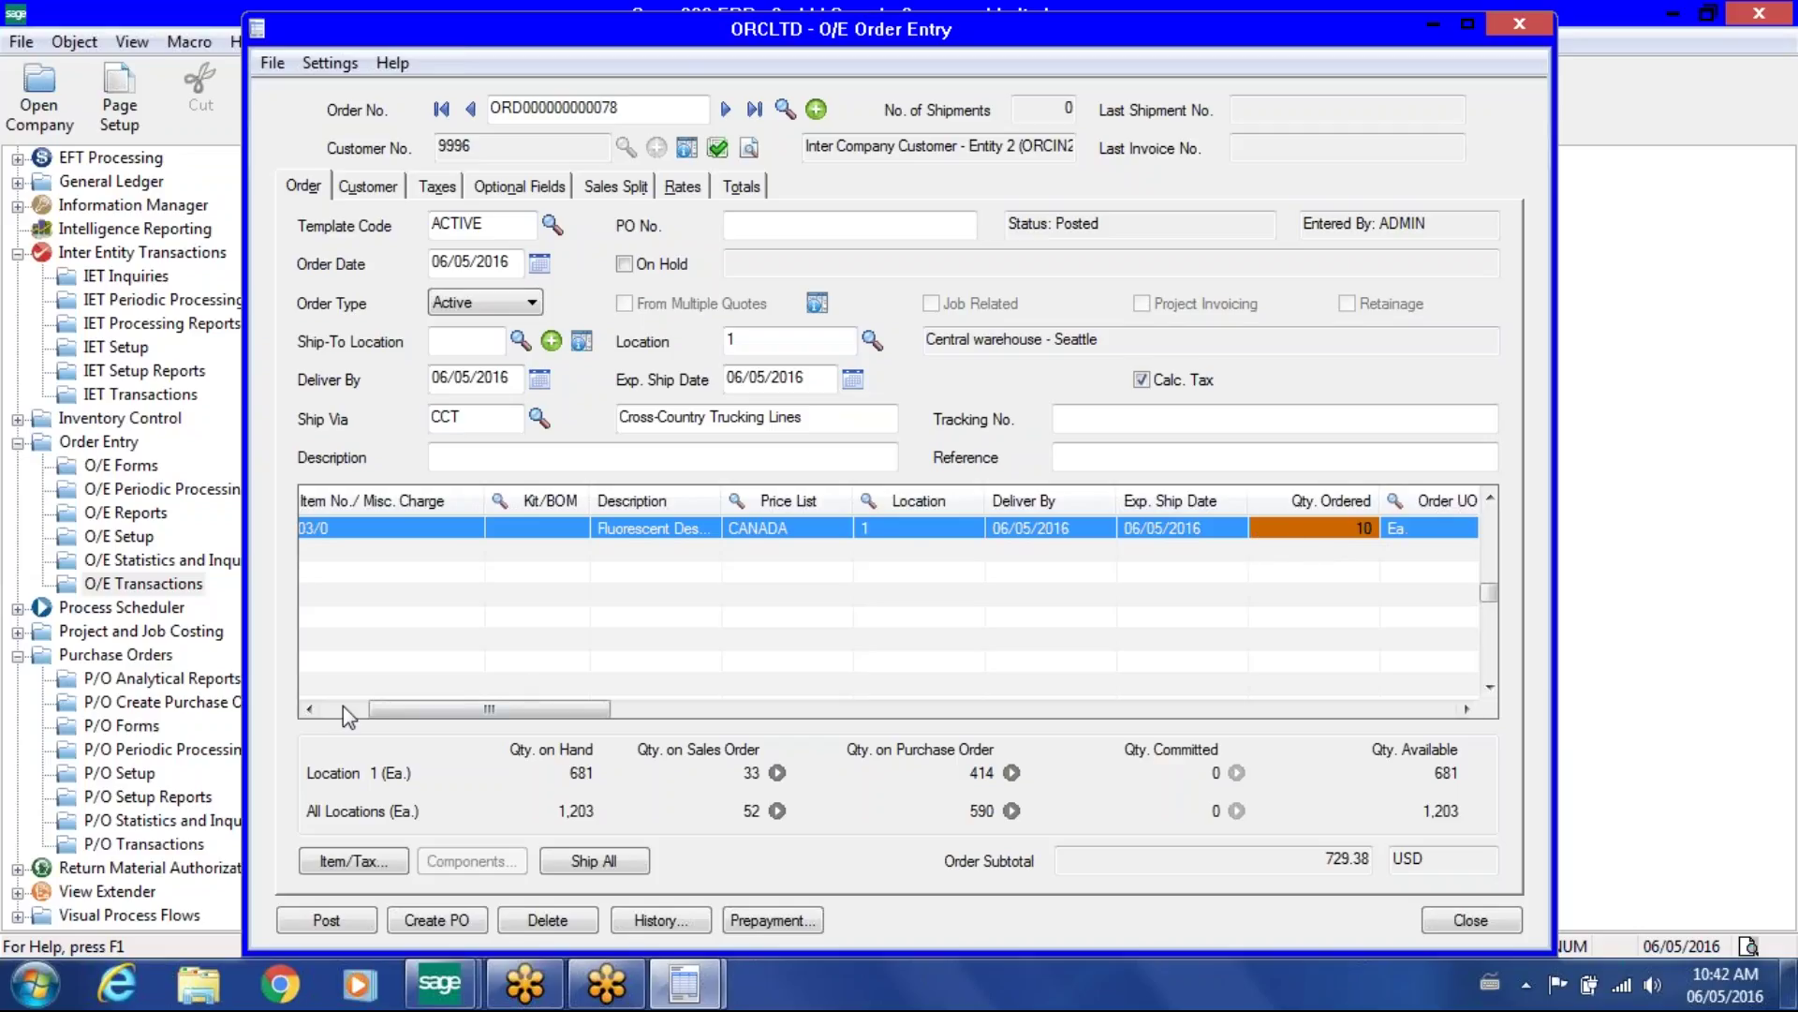
Open the last purchase order in P/O Purchase Order Entry of the Orchid Sample Company.
left_click(186, 843)
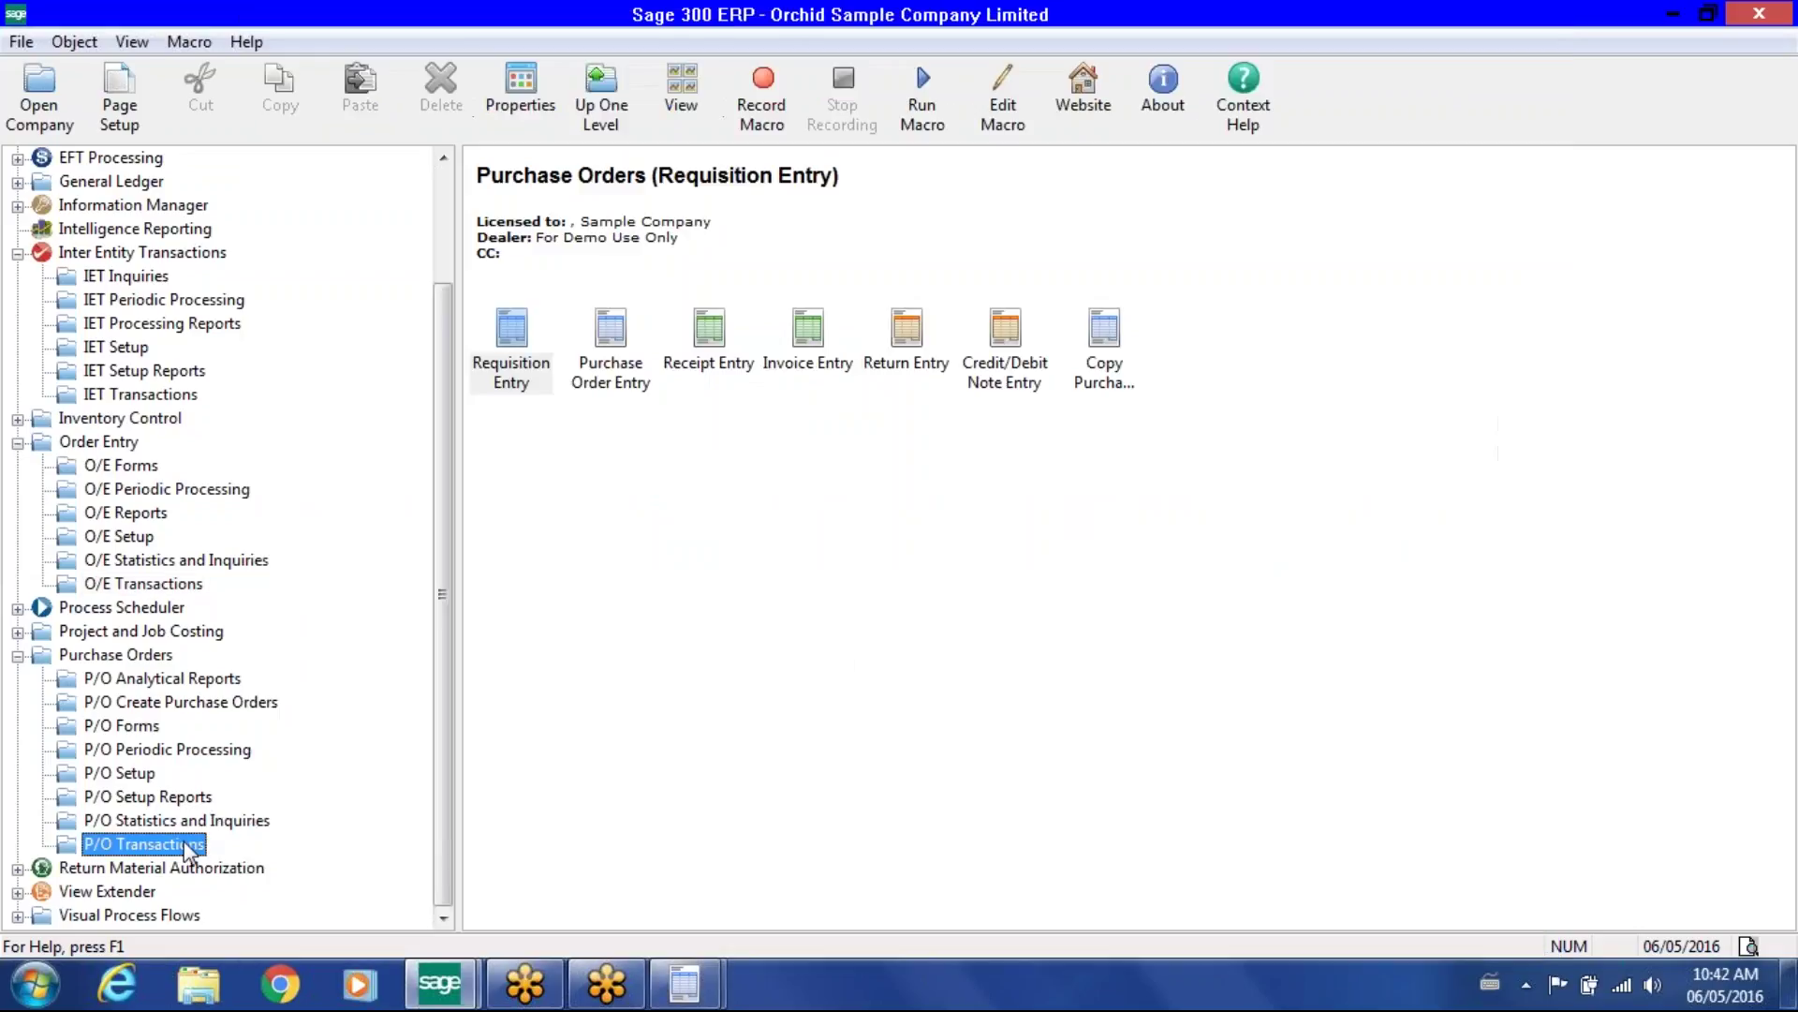
double_click(601, 373)
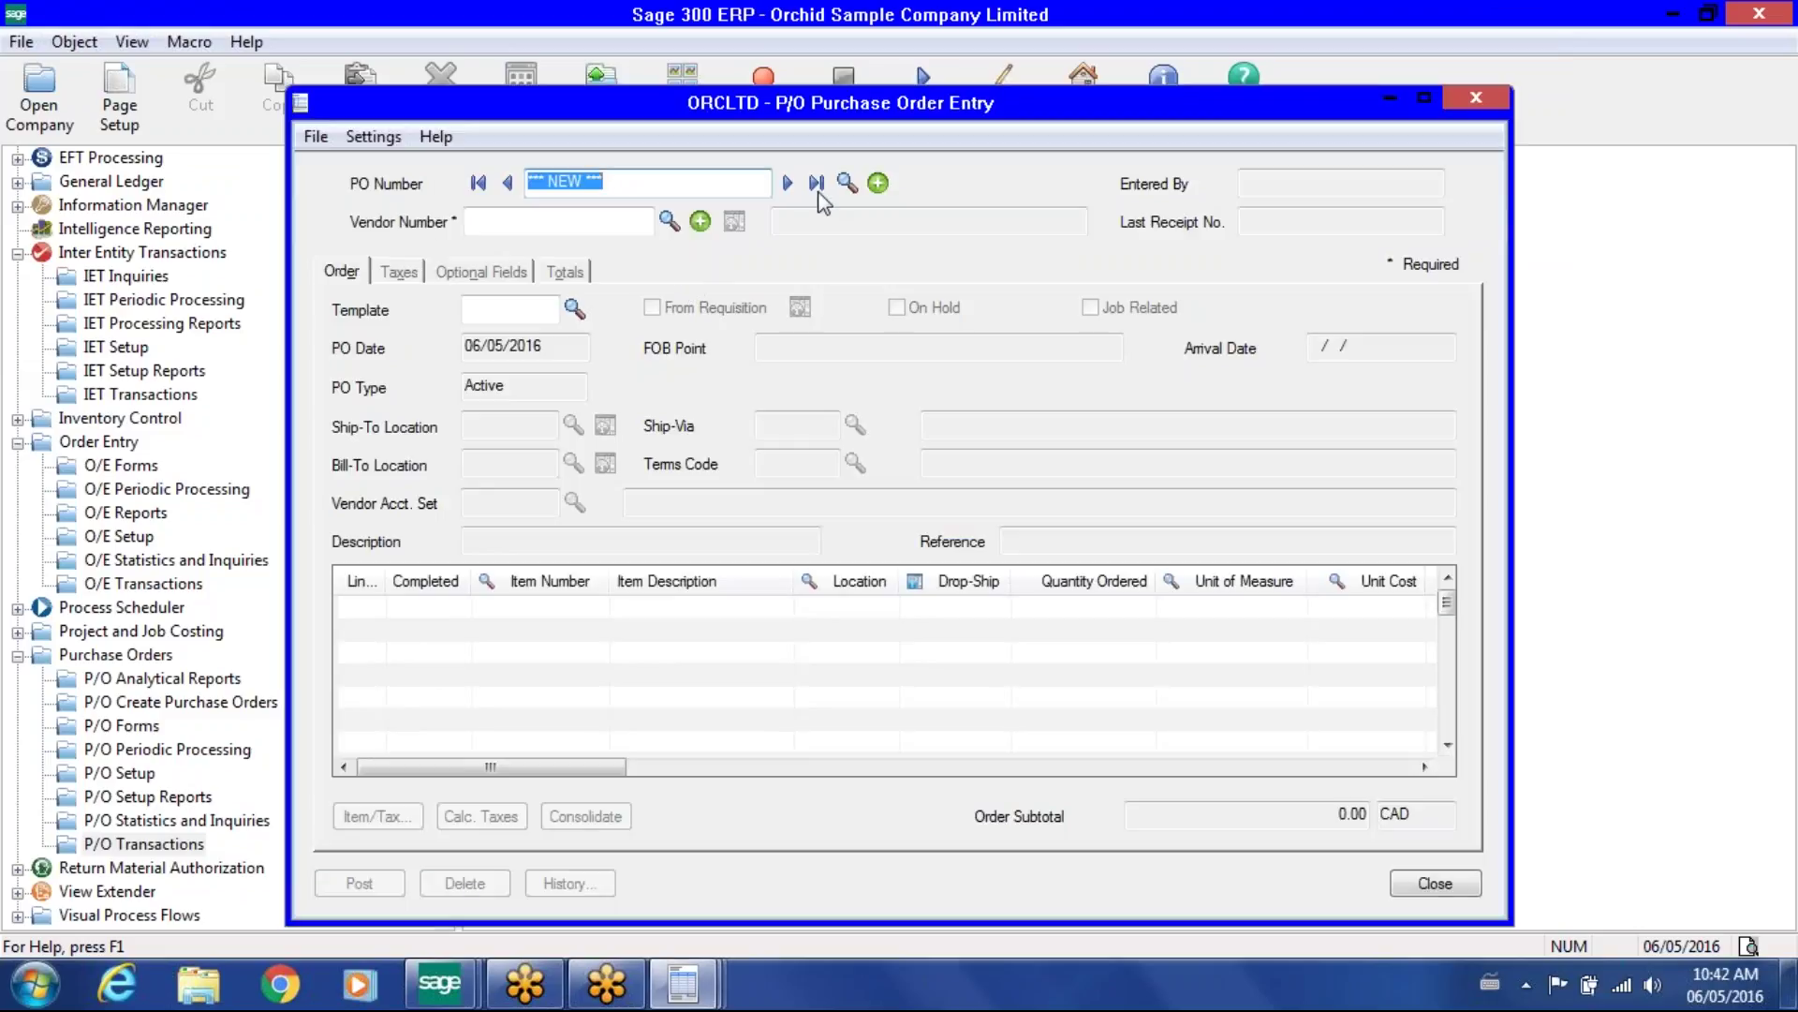
left_click(819, 185)
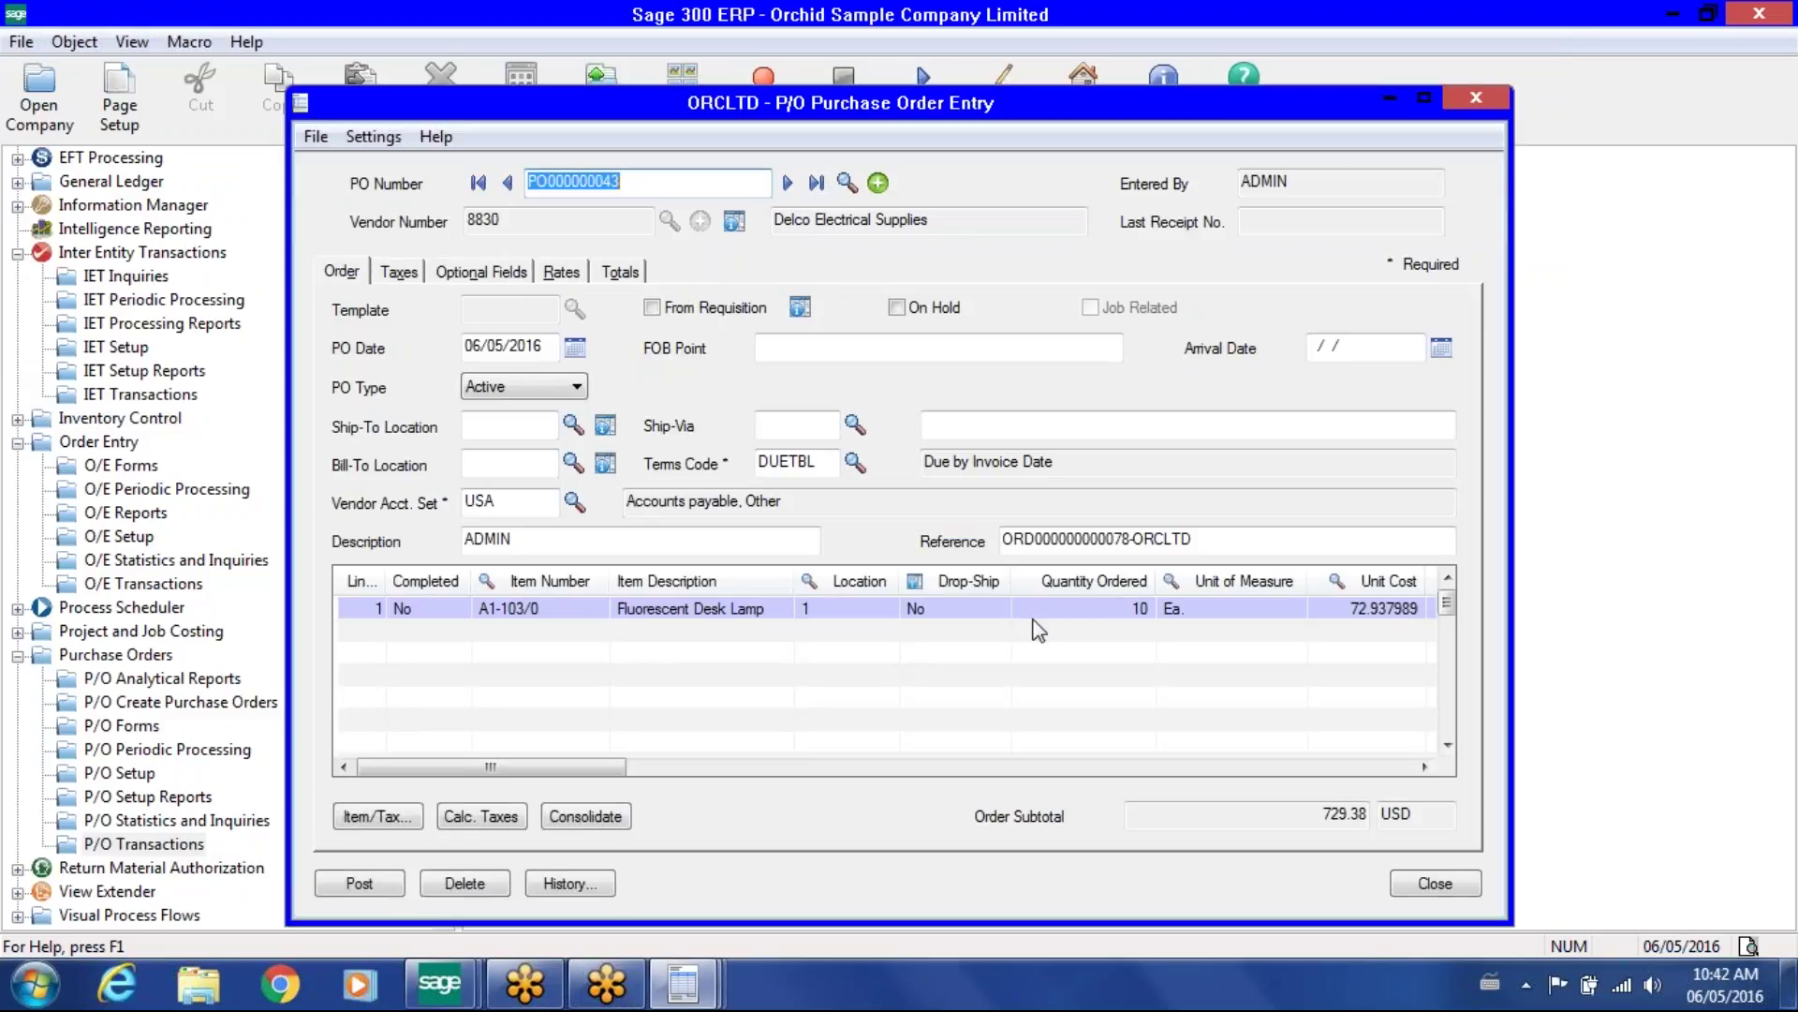
Check the quantity ordered on the desk lamp line and both parts of the purchase order's reference.
left_click(1069, 615)
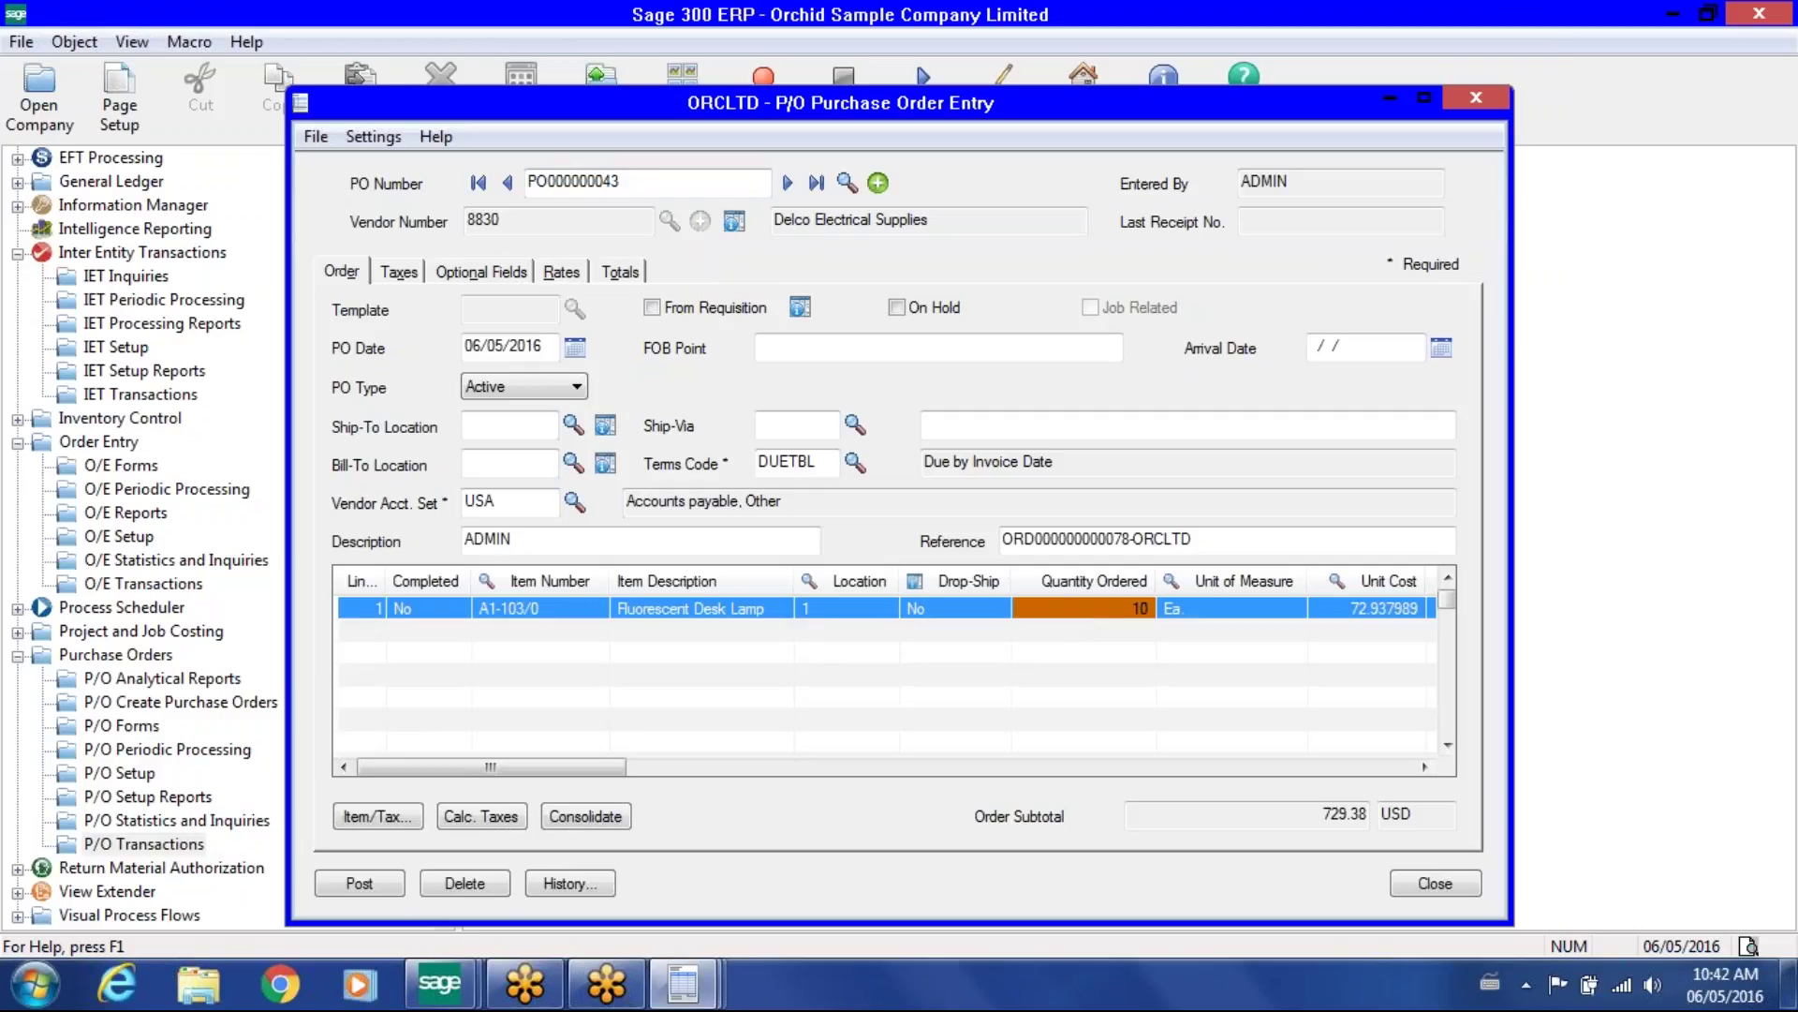
left_click_drag(1130, 538, 998, 531)
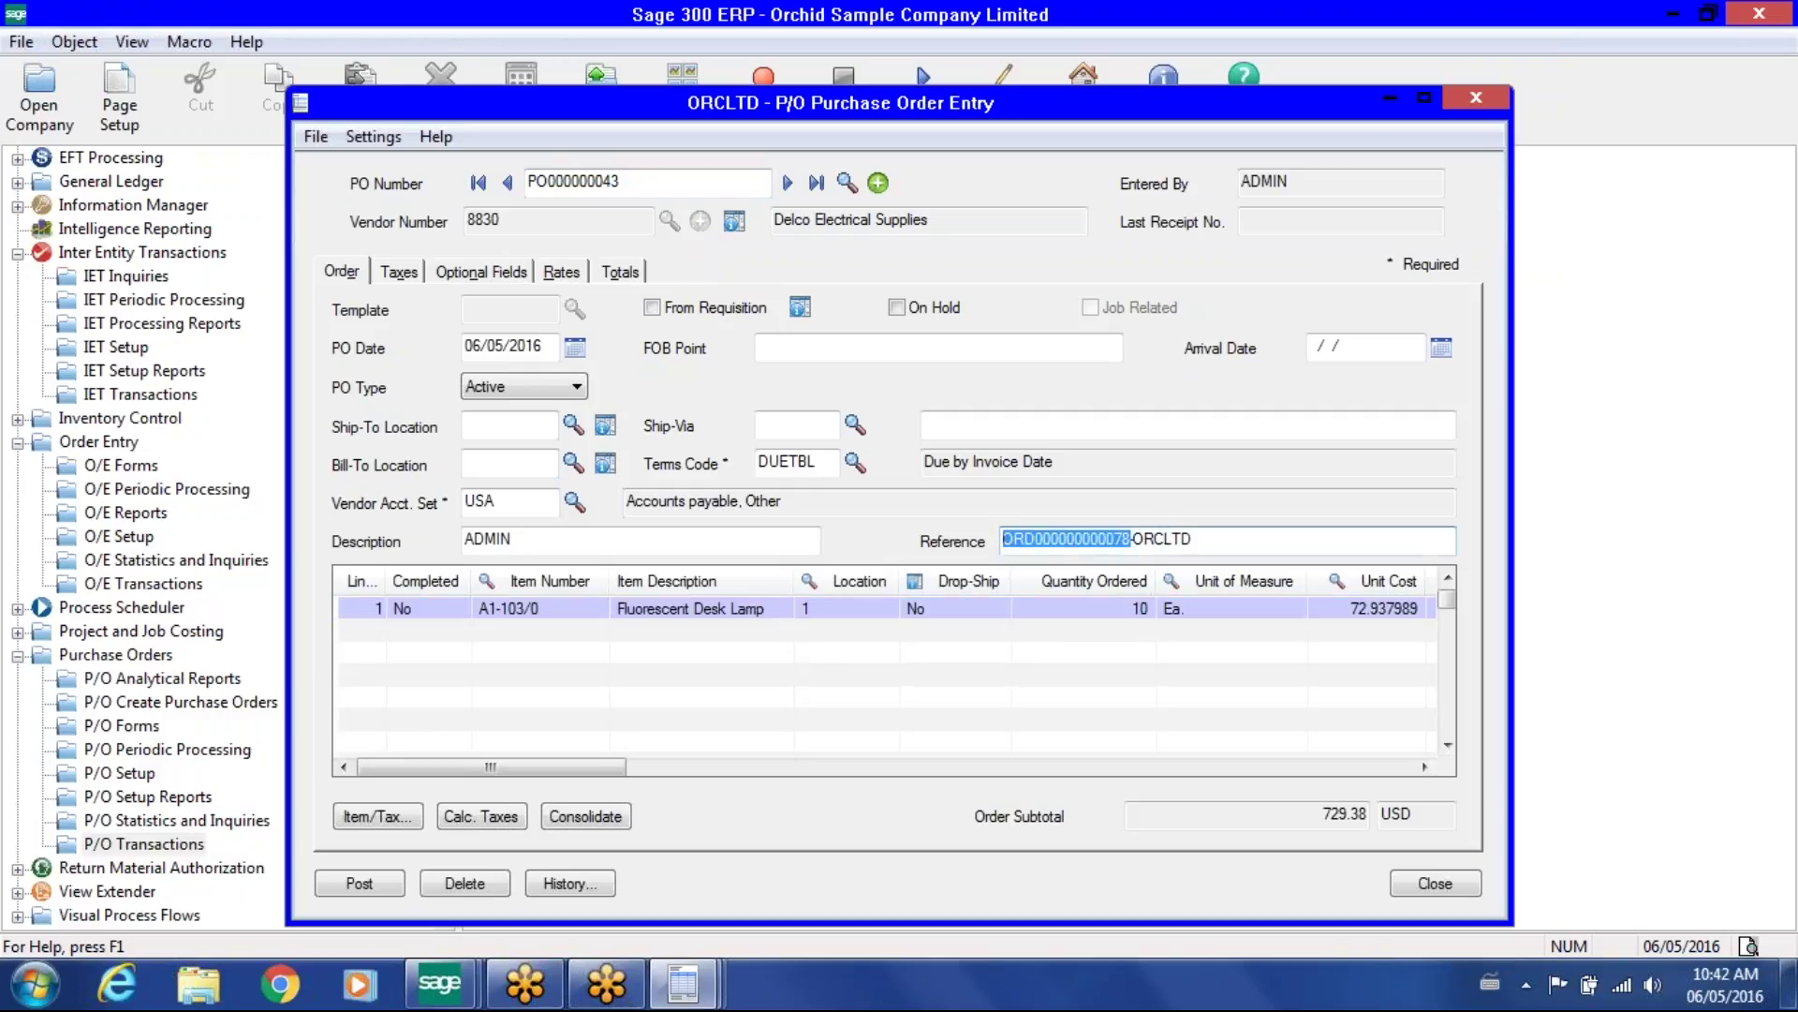
left_click_drag(1135, 538, 1206, 535)
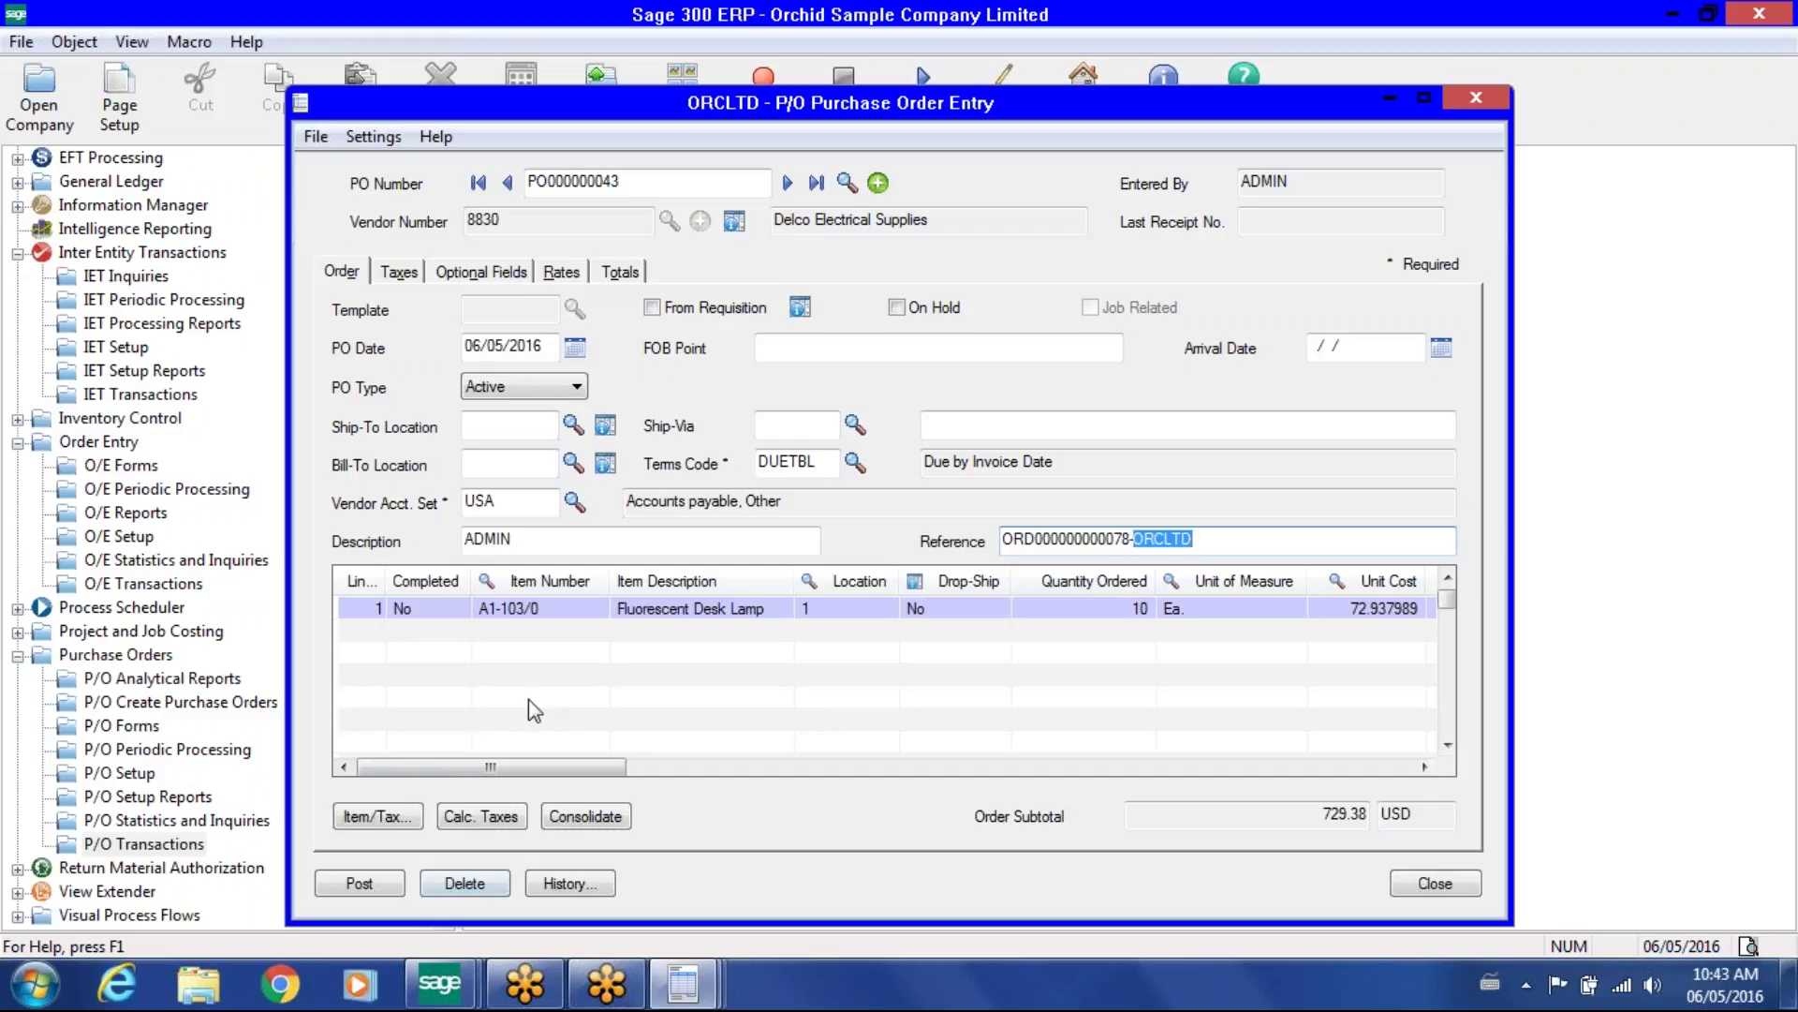
Set the quantity ordered on the Fluorescent Desk Lamp line to 15.
left_click(461, 765)
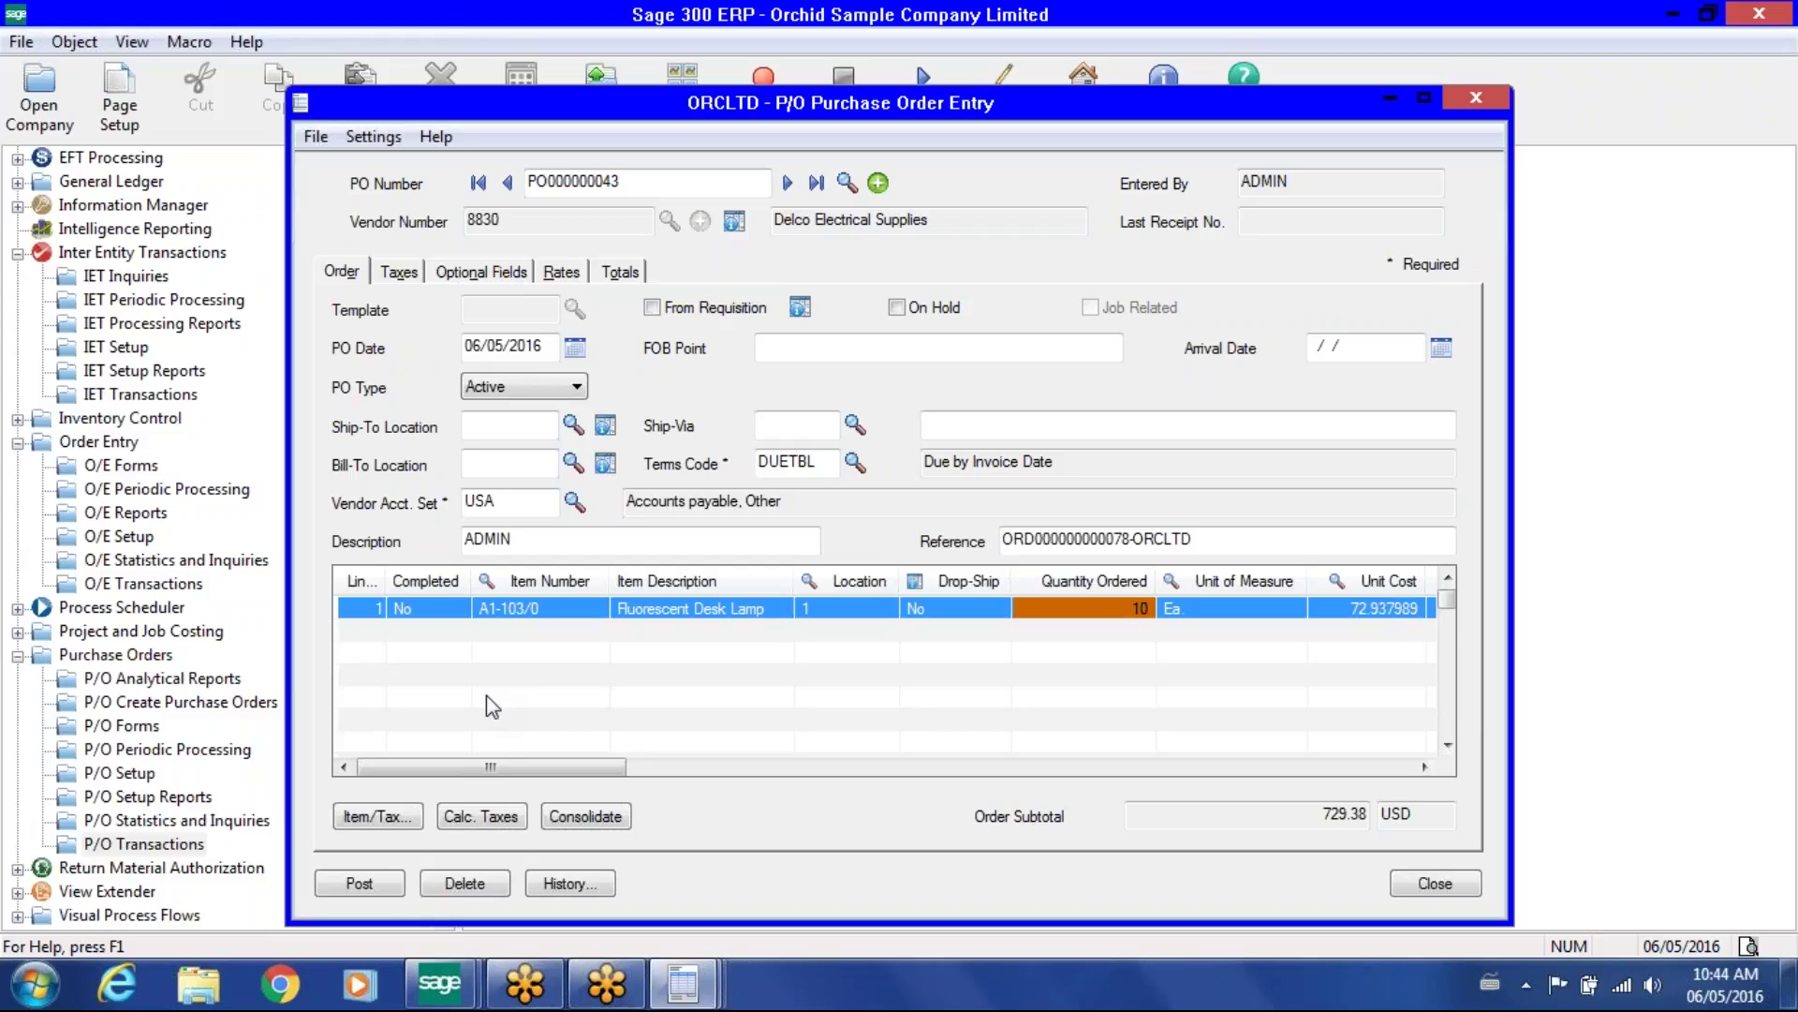
left_click(1116, 607)
type("1")
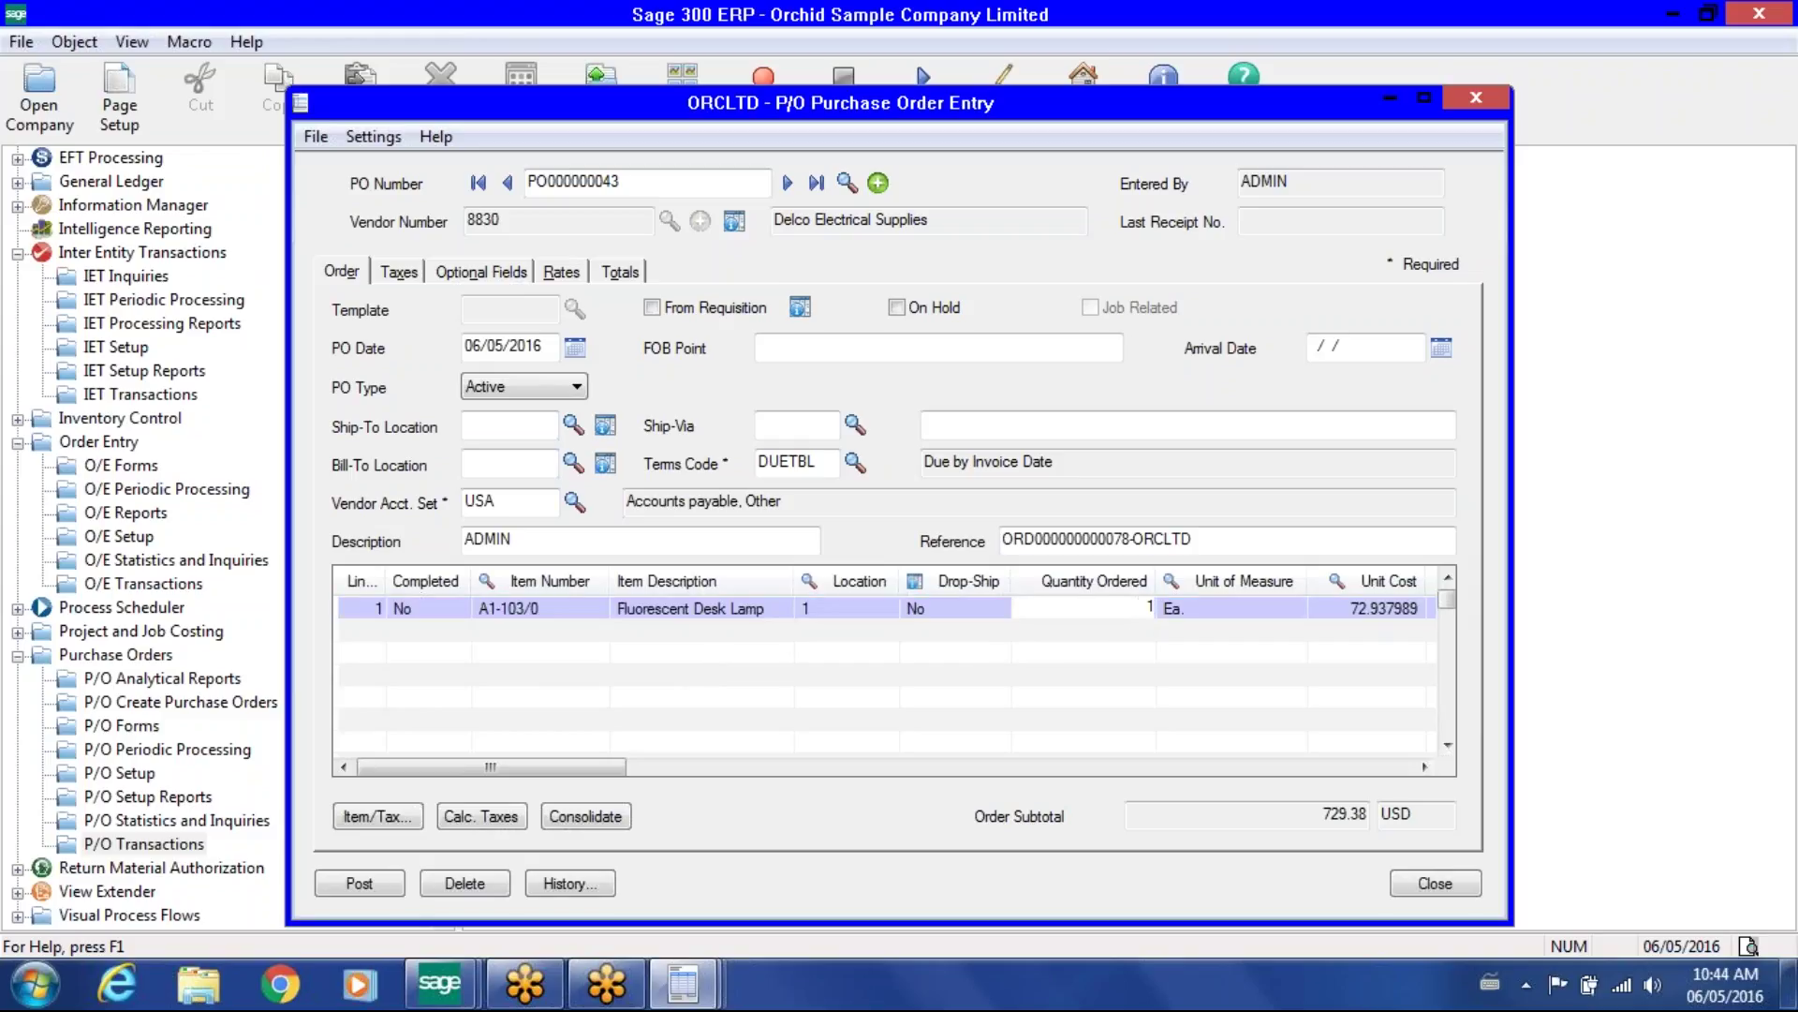
type("5")
key("Tab")
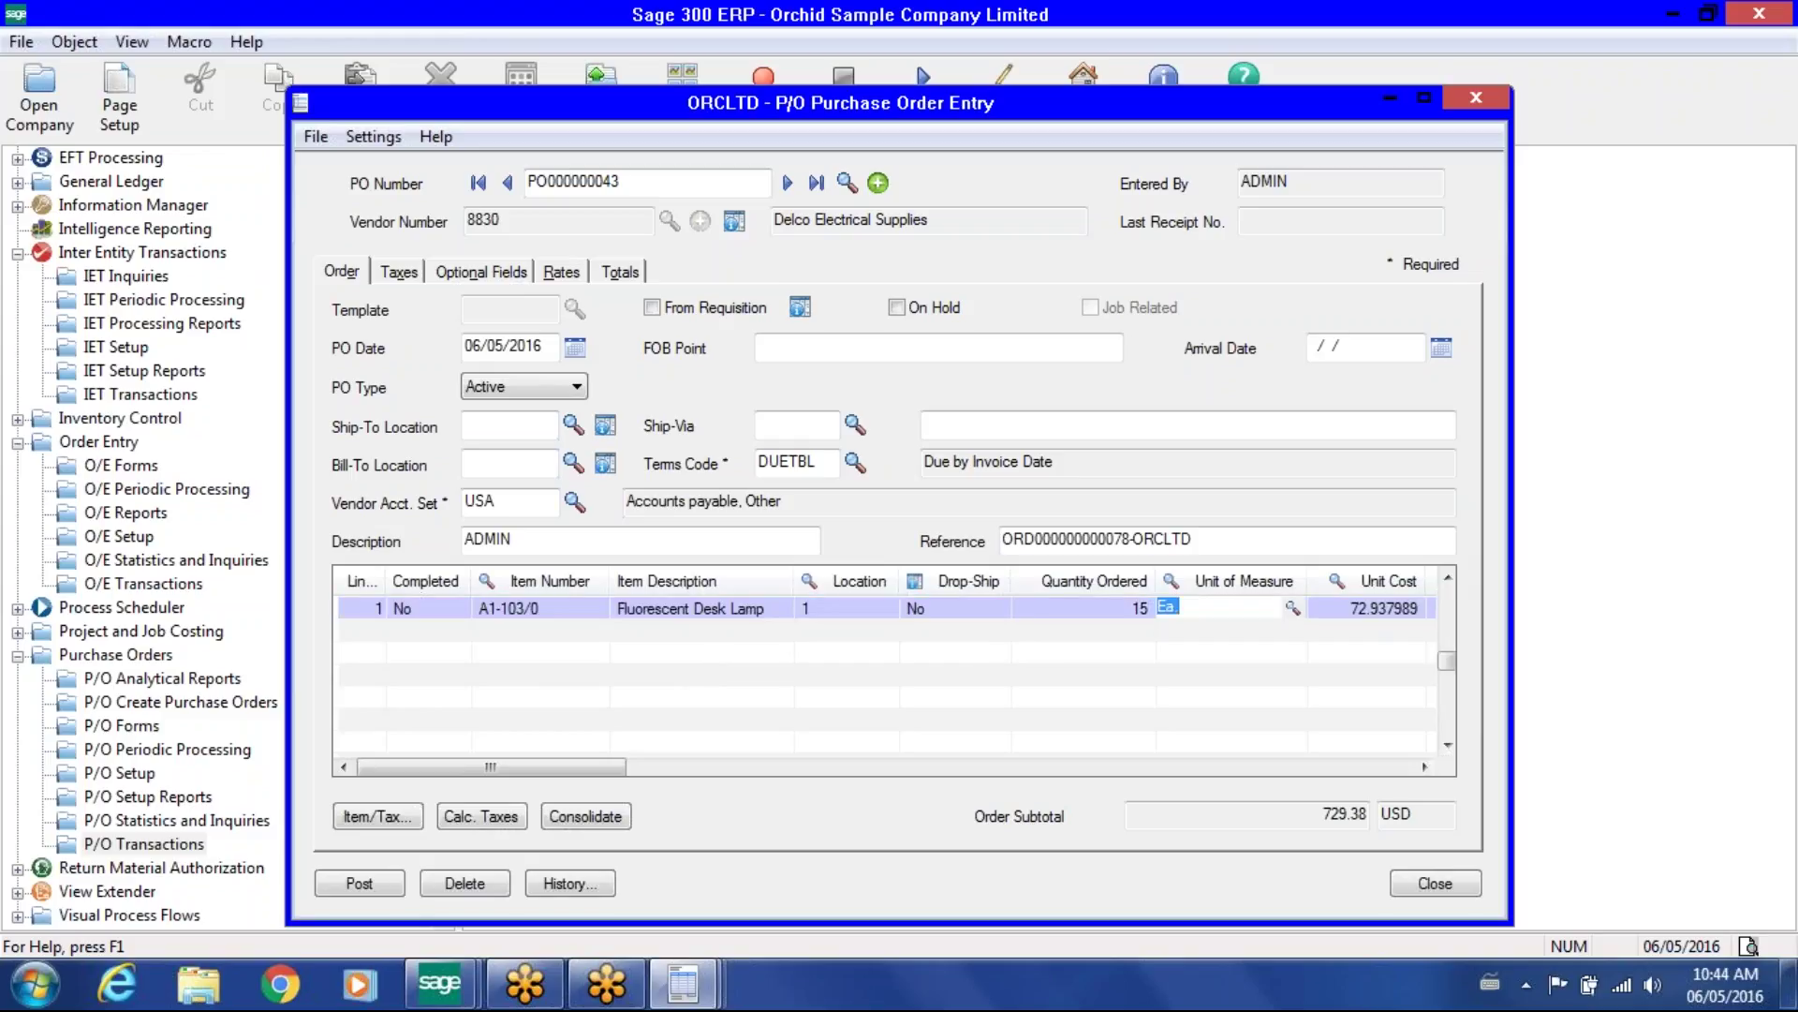
Insert a second purchase order line for item A1-105/0, 13W Mini Fluorescent Bulb.
key("Insert")
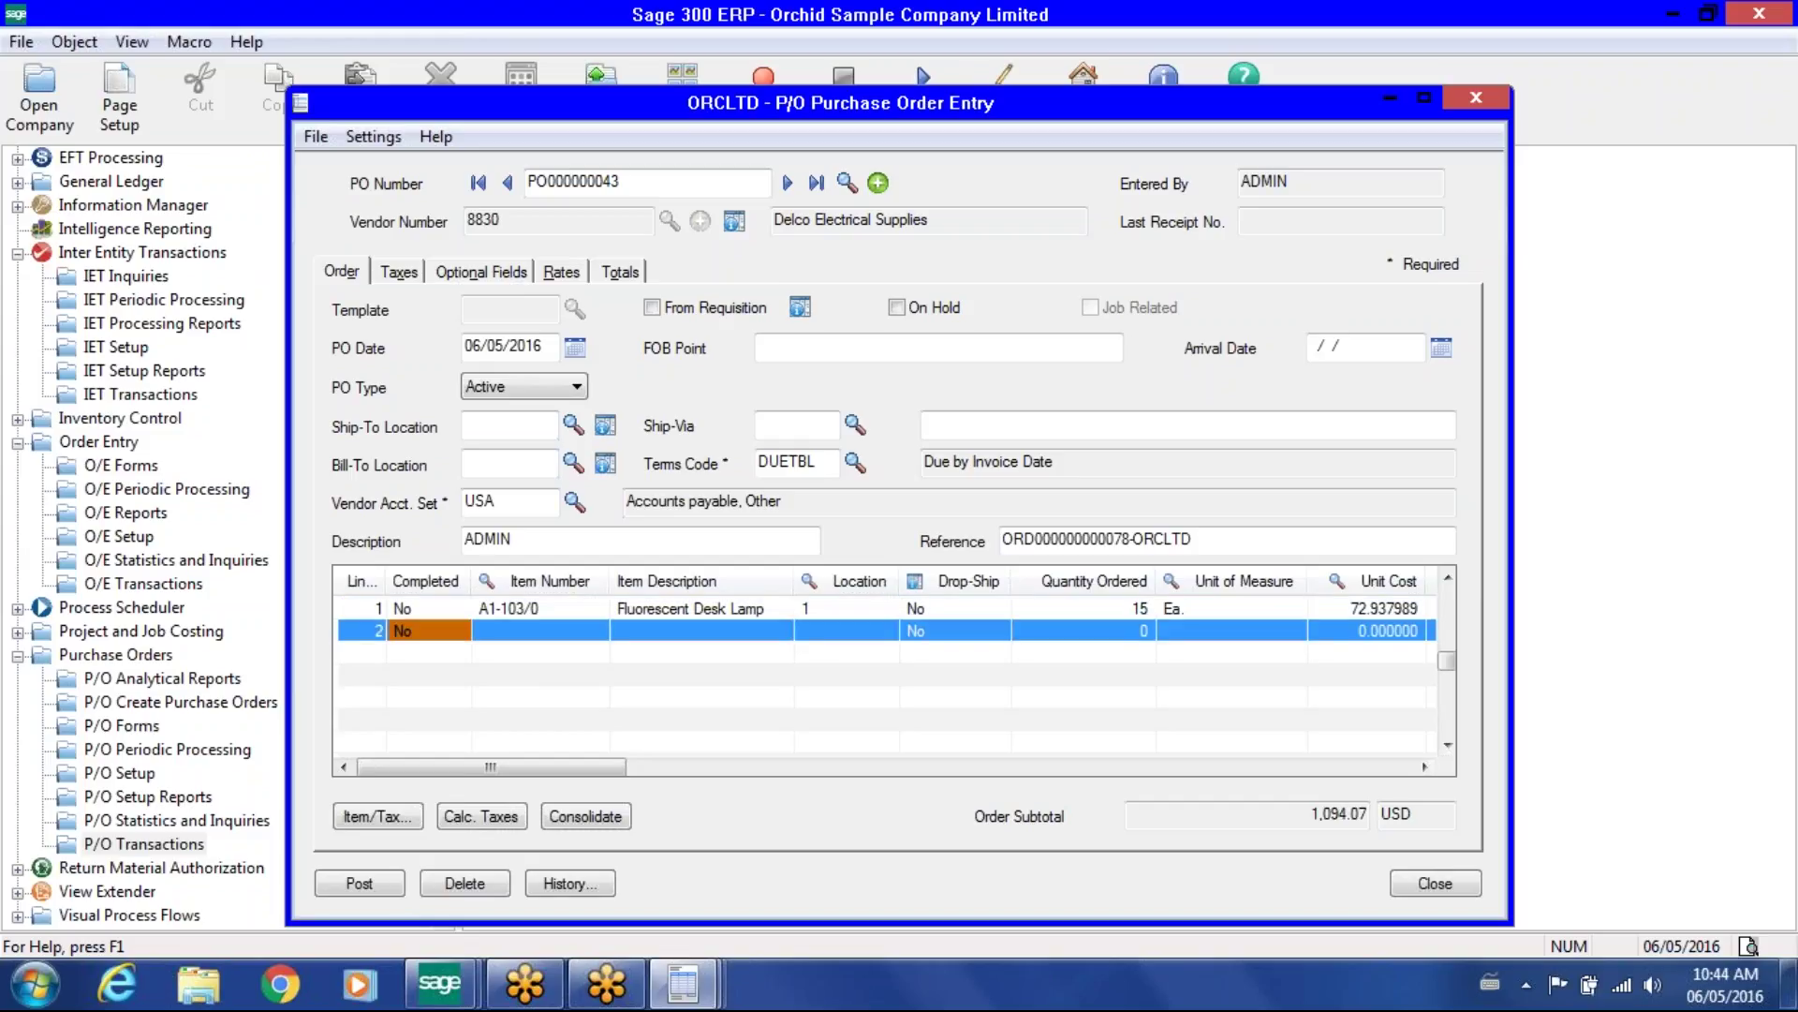
key("Tab")
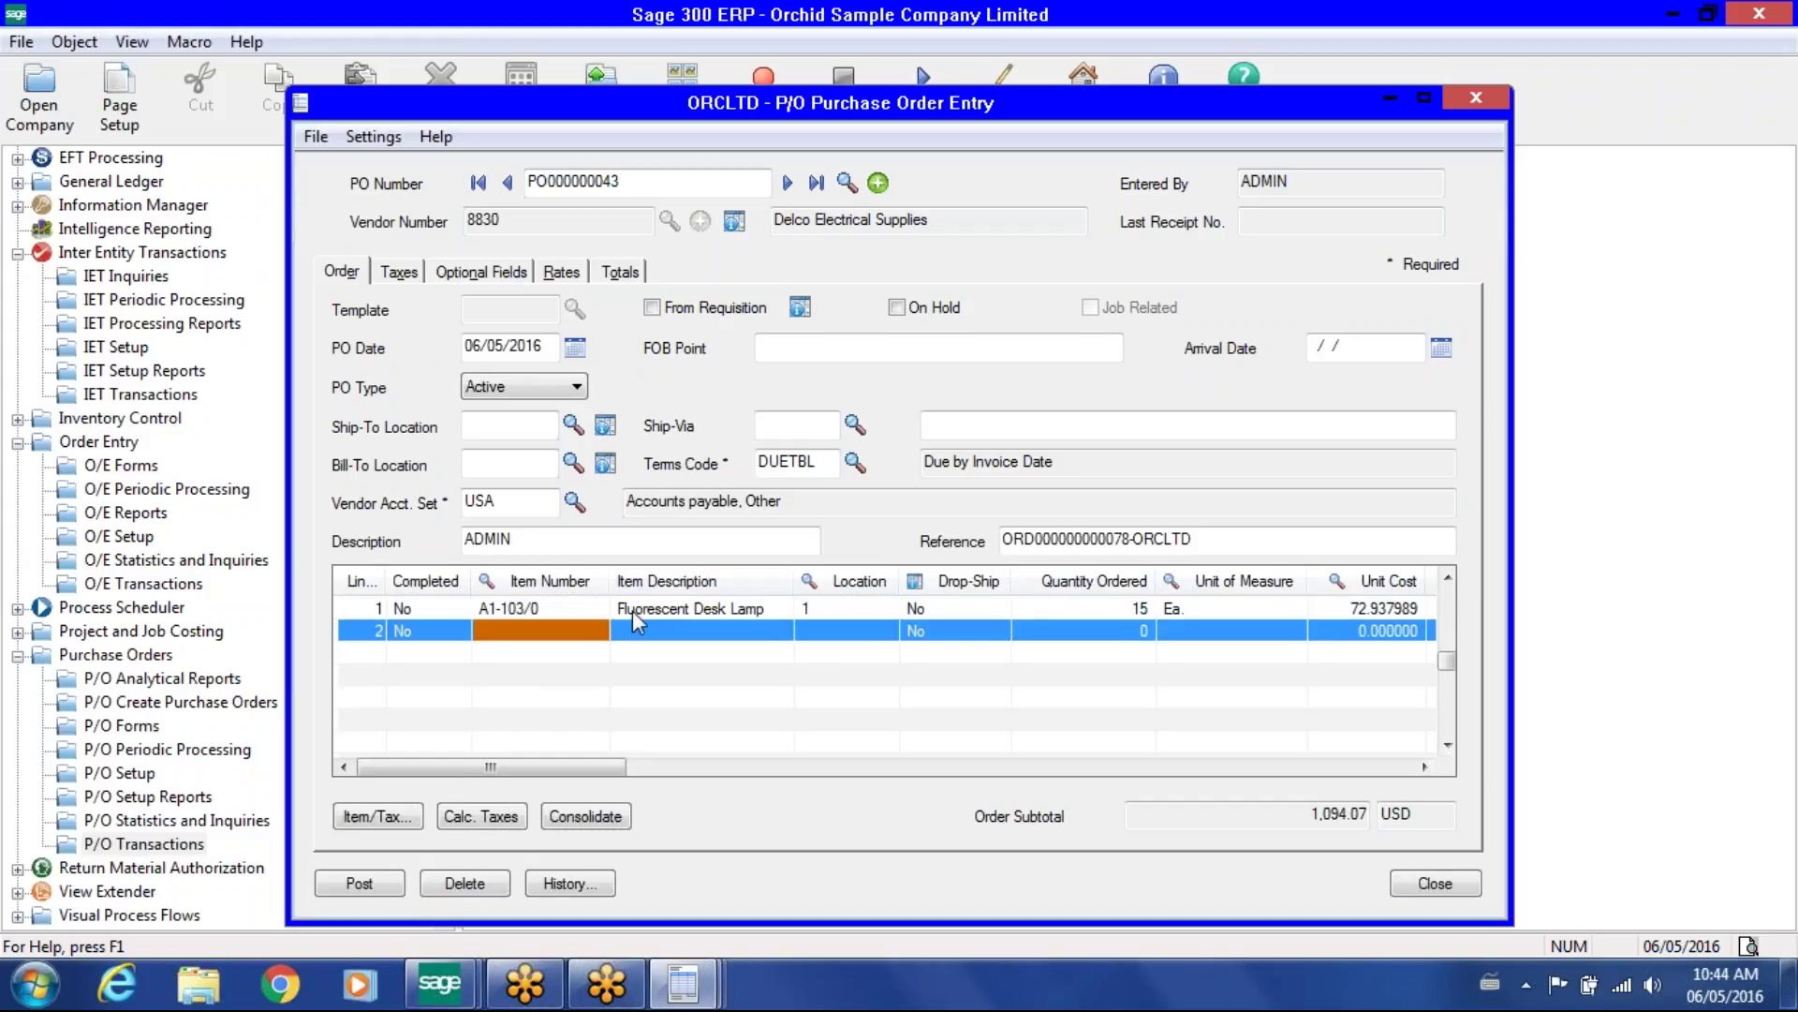
left_click(596, 630)
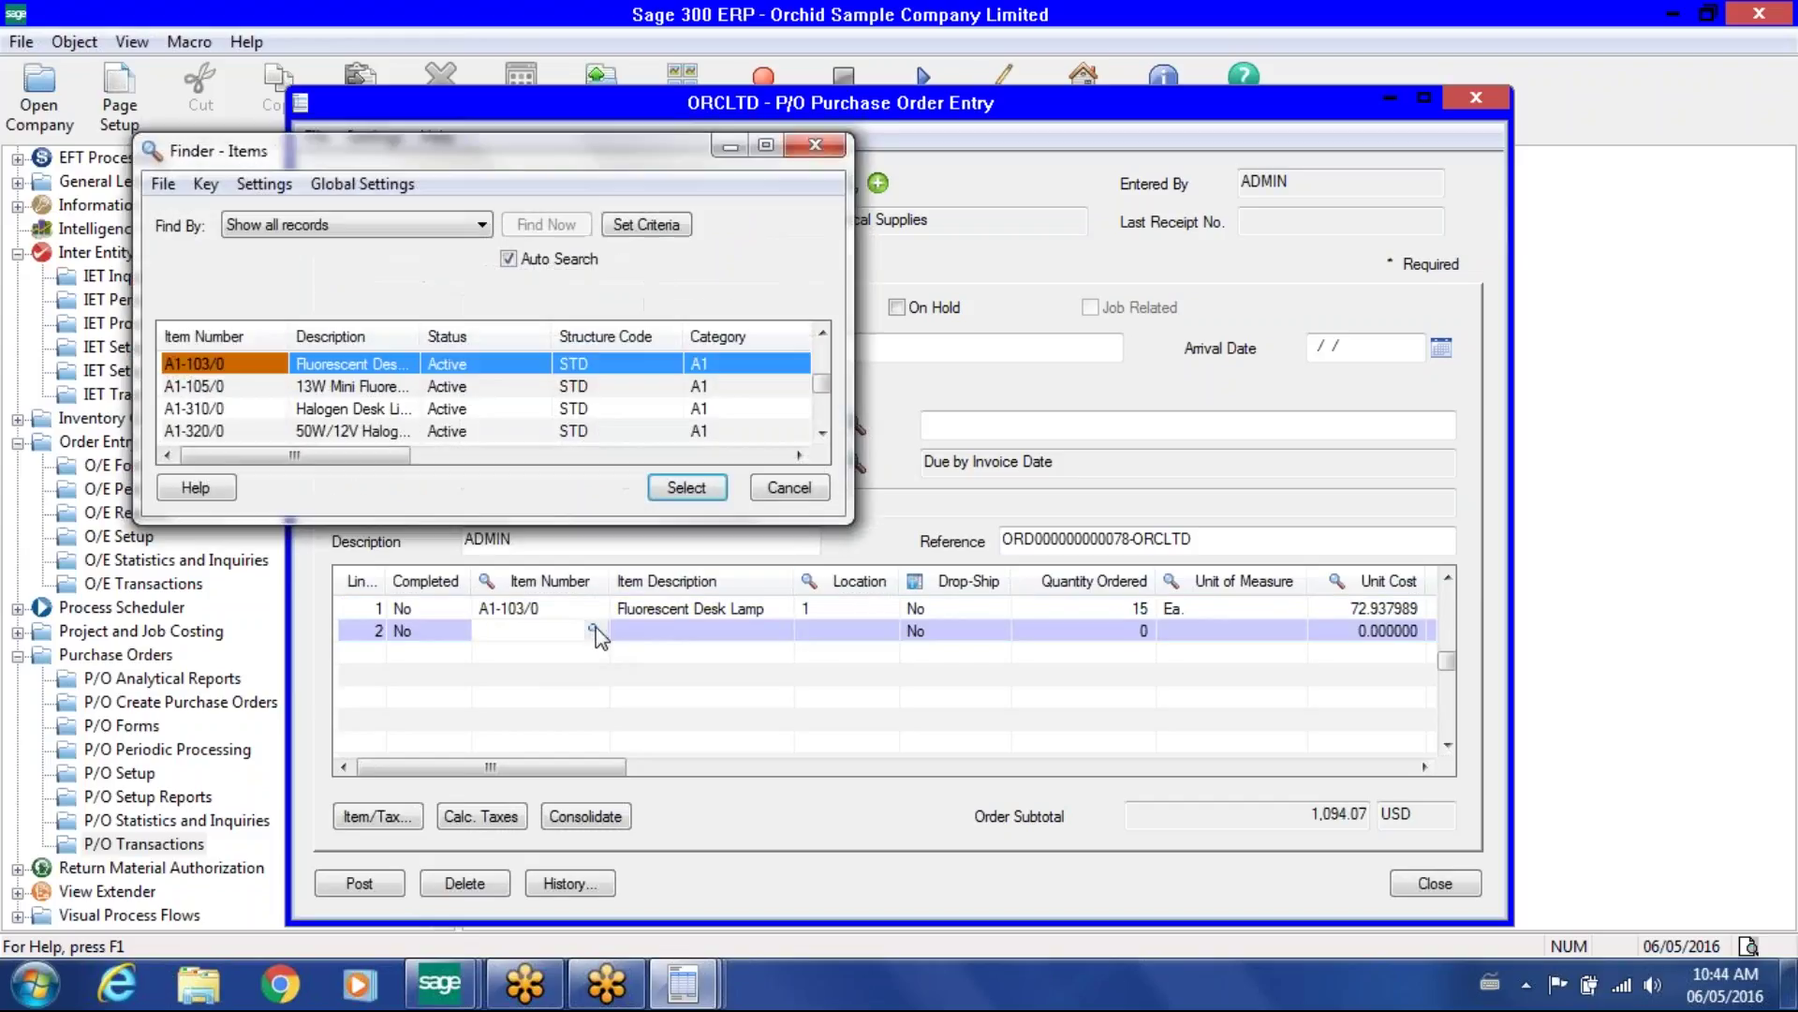
double_click(373, 388)
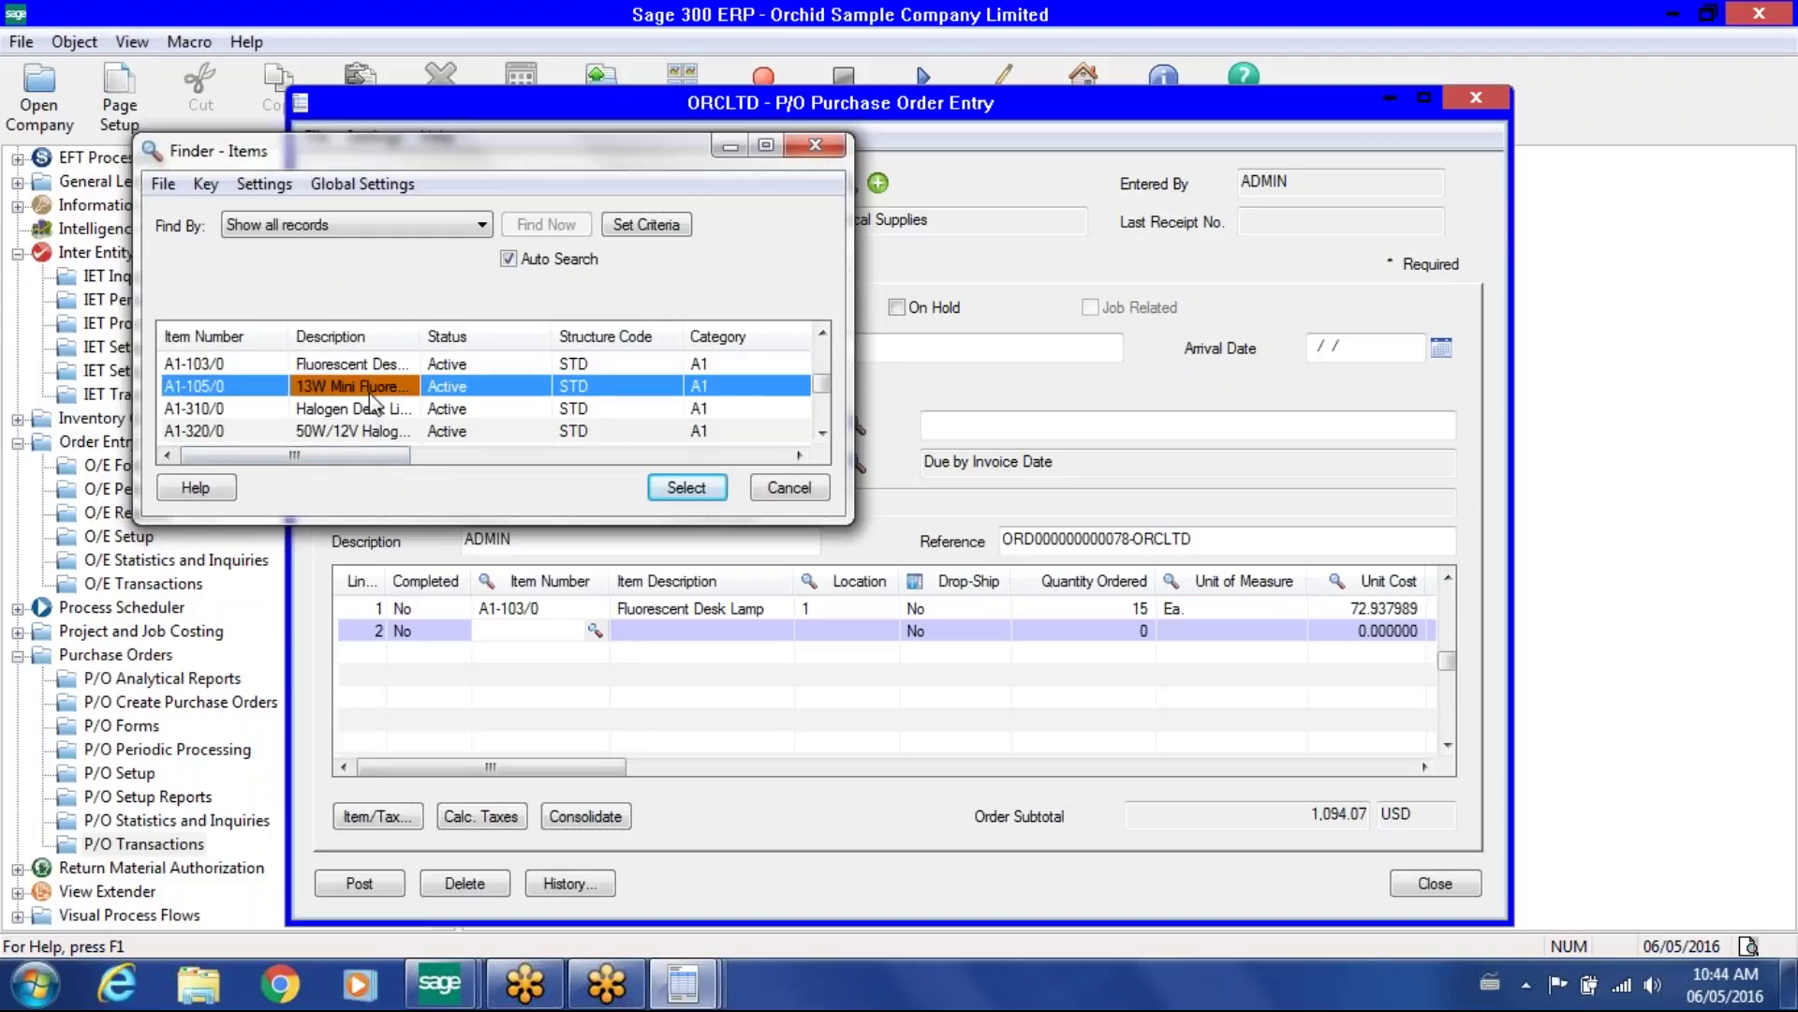
key("Tab")
key("Tab")
key("Tab")
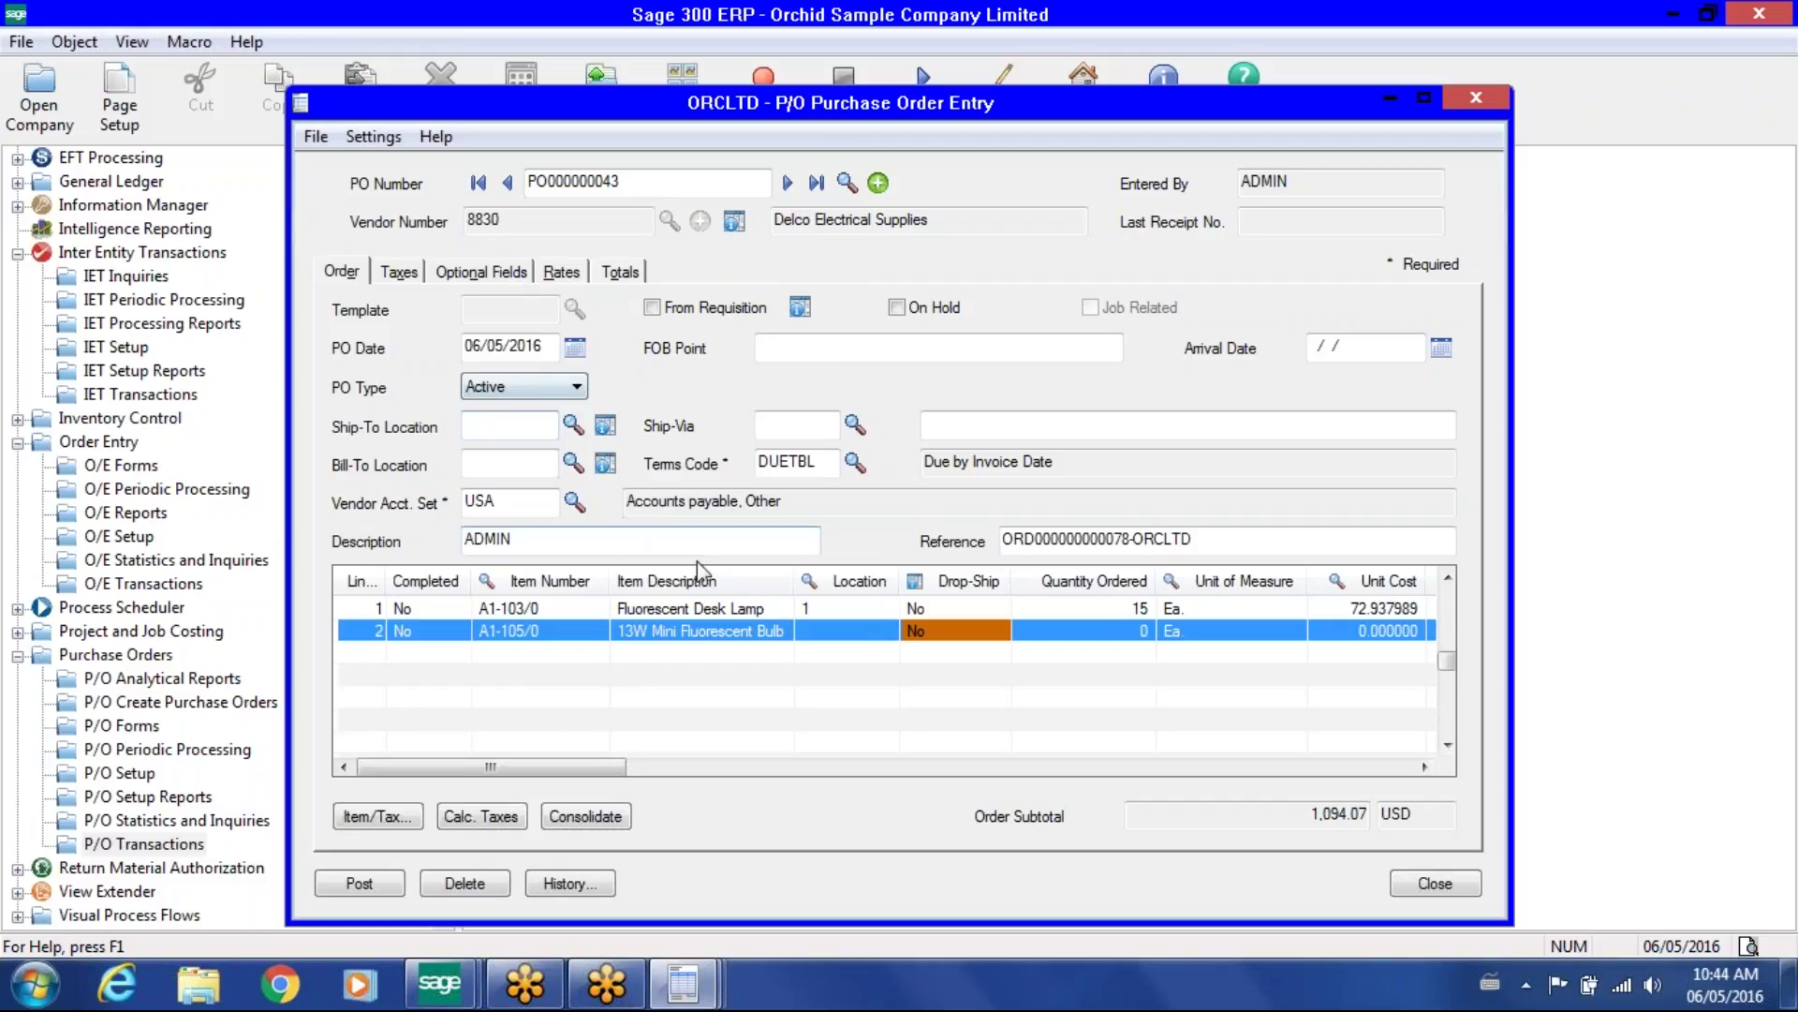
Set the 13W Mini Fluorescent Bulb line's location to 1 and its quantity ordered to 5.
left_click(814, 632)
type("1")
key("Tab")
key("Tab")
type("5")
key("Tab")
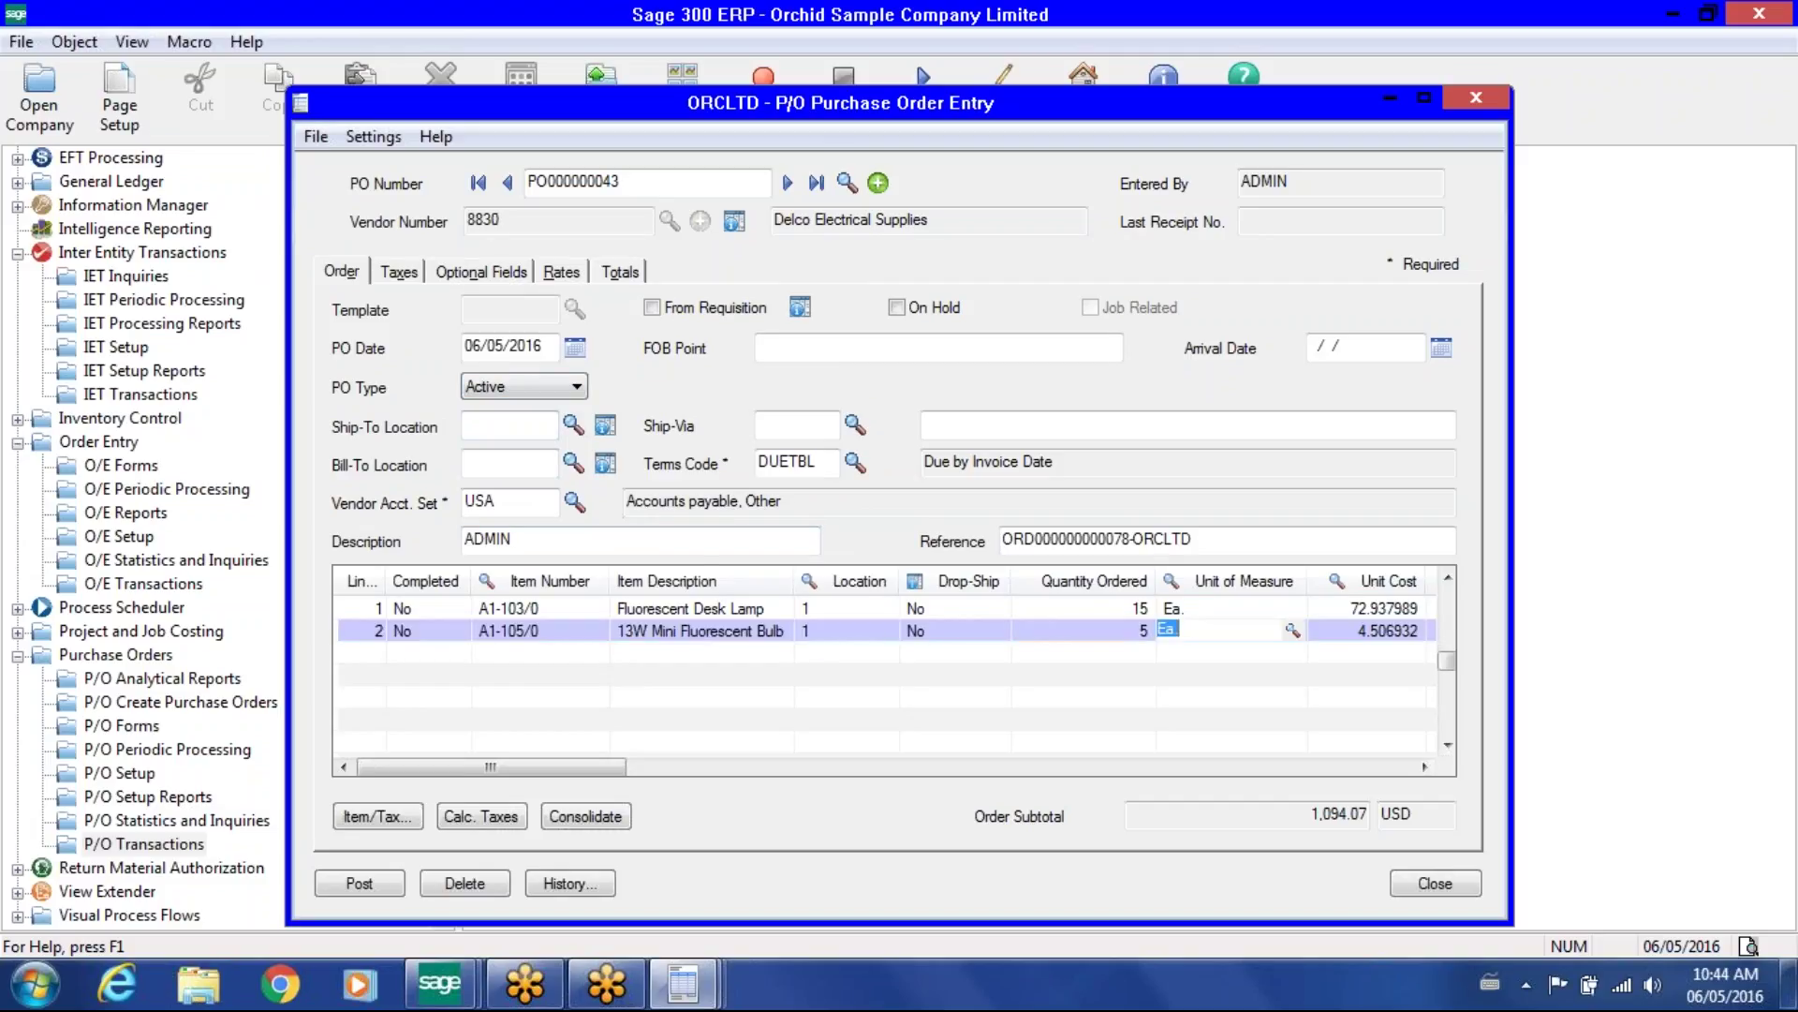
left_click(1086, 608)
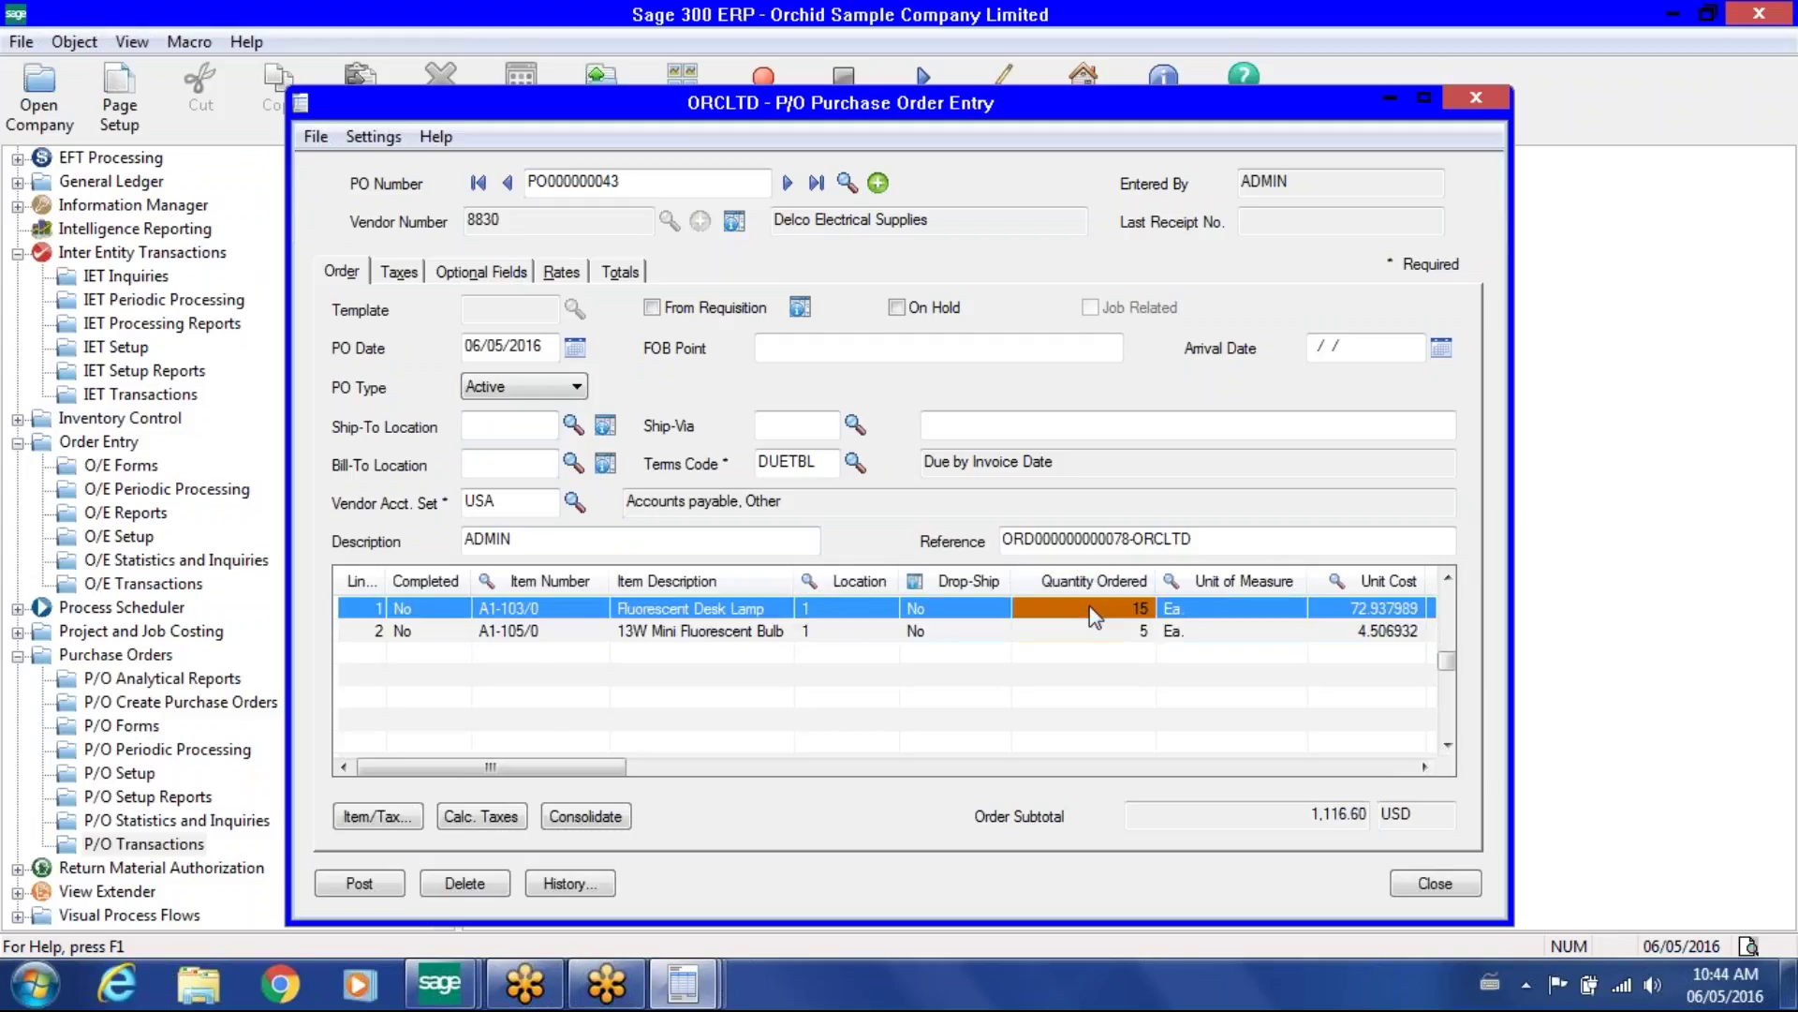
Post the purchase order to Delco Electrical Supplies without printing it.
left_click(1083, 630)
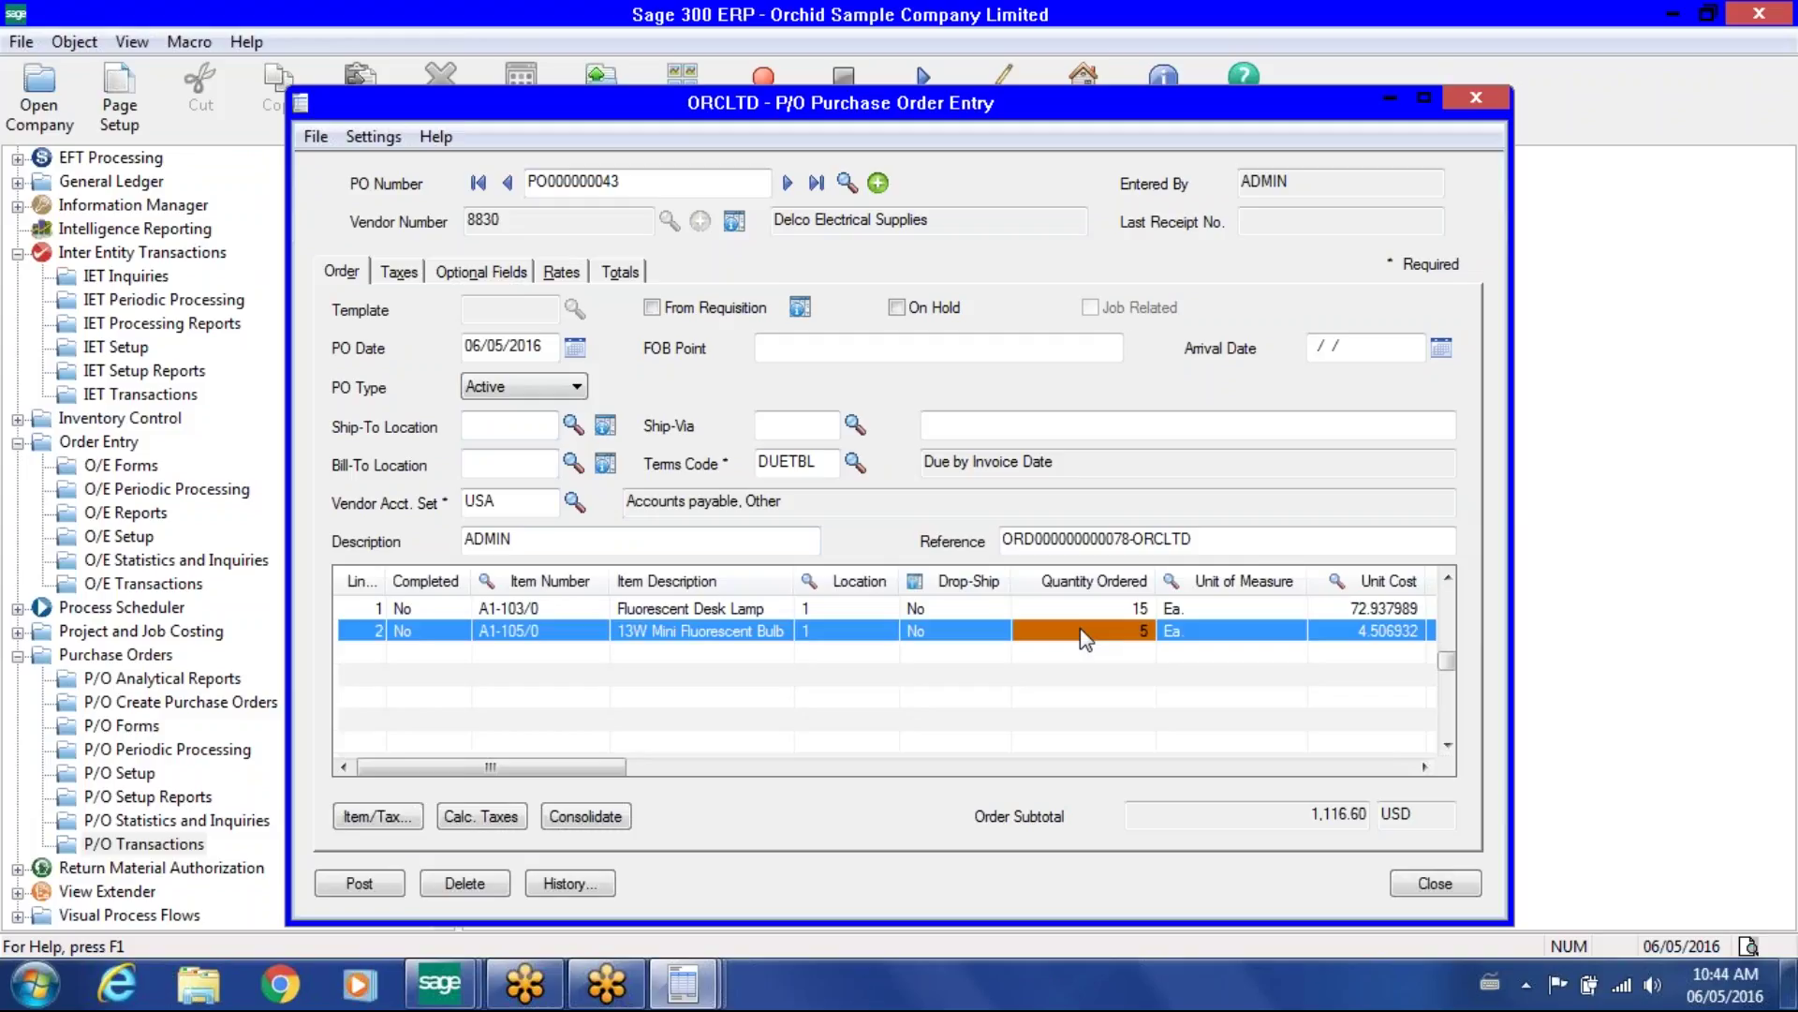
left_click(381, 882)
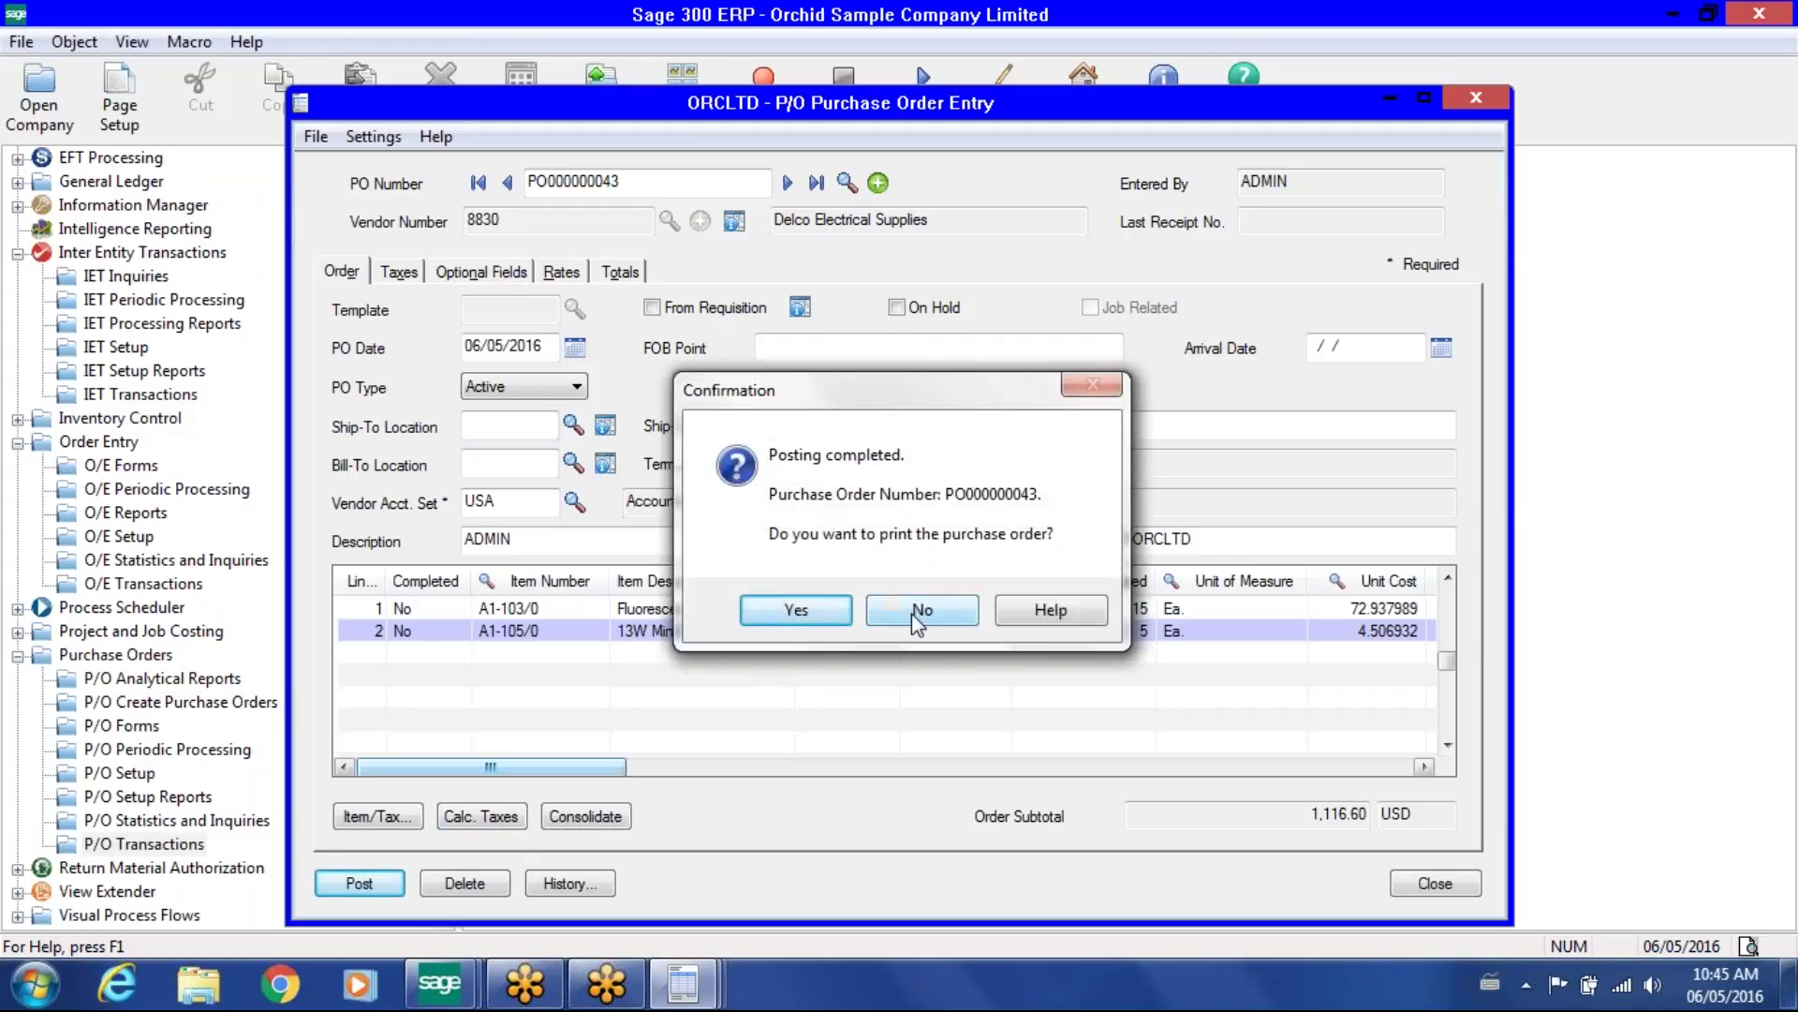
left_click(917, 615)
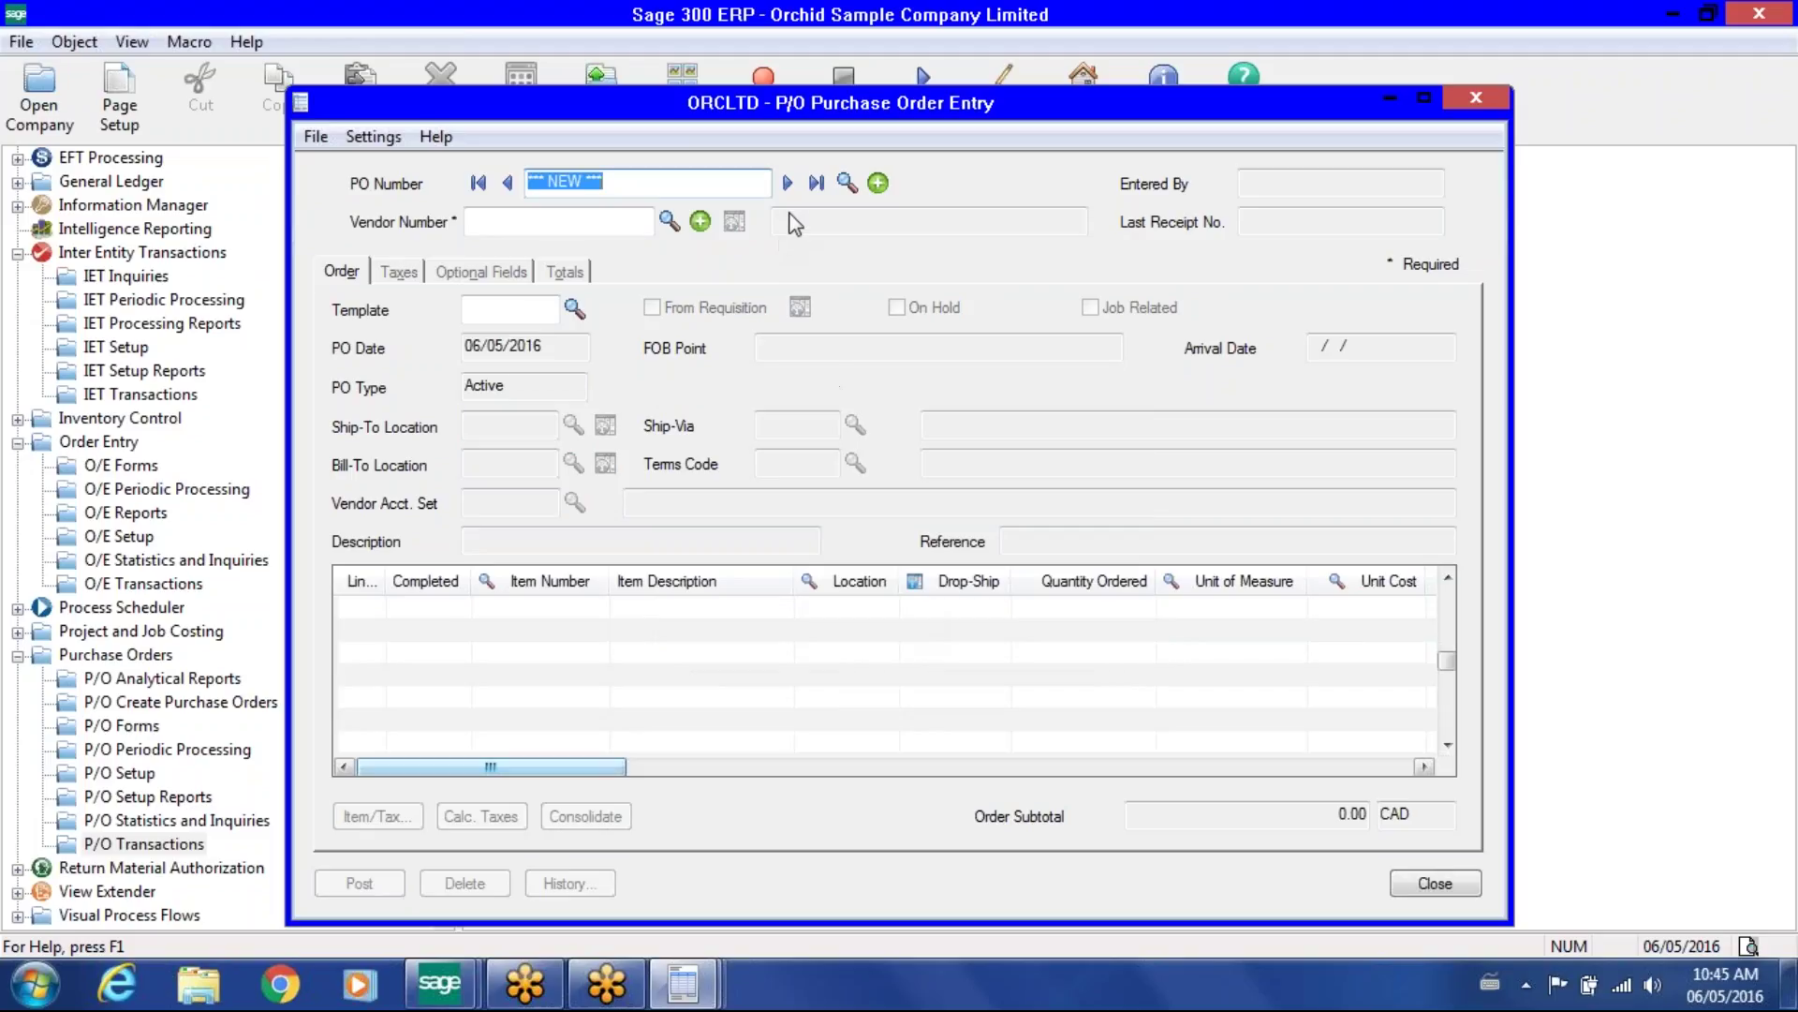
Open Order Entry and reload the inter company customer's sales order to check the quantities ordered and item numbers on both lines.
left_click(192, 586)
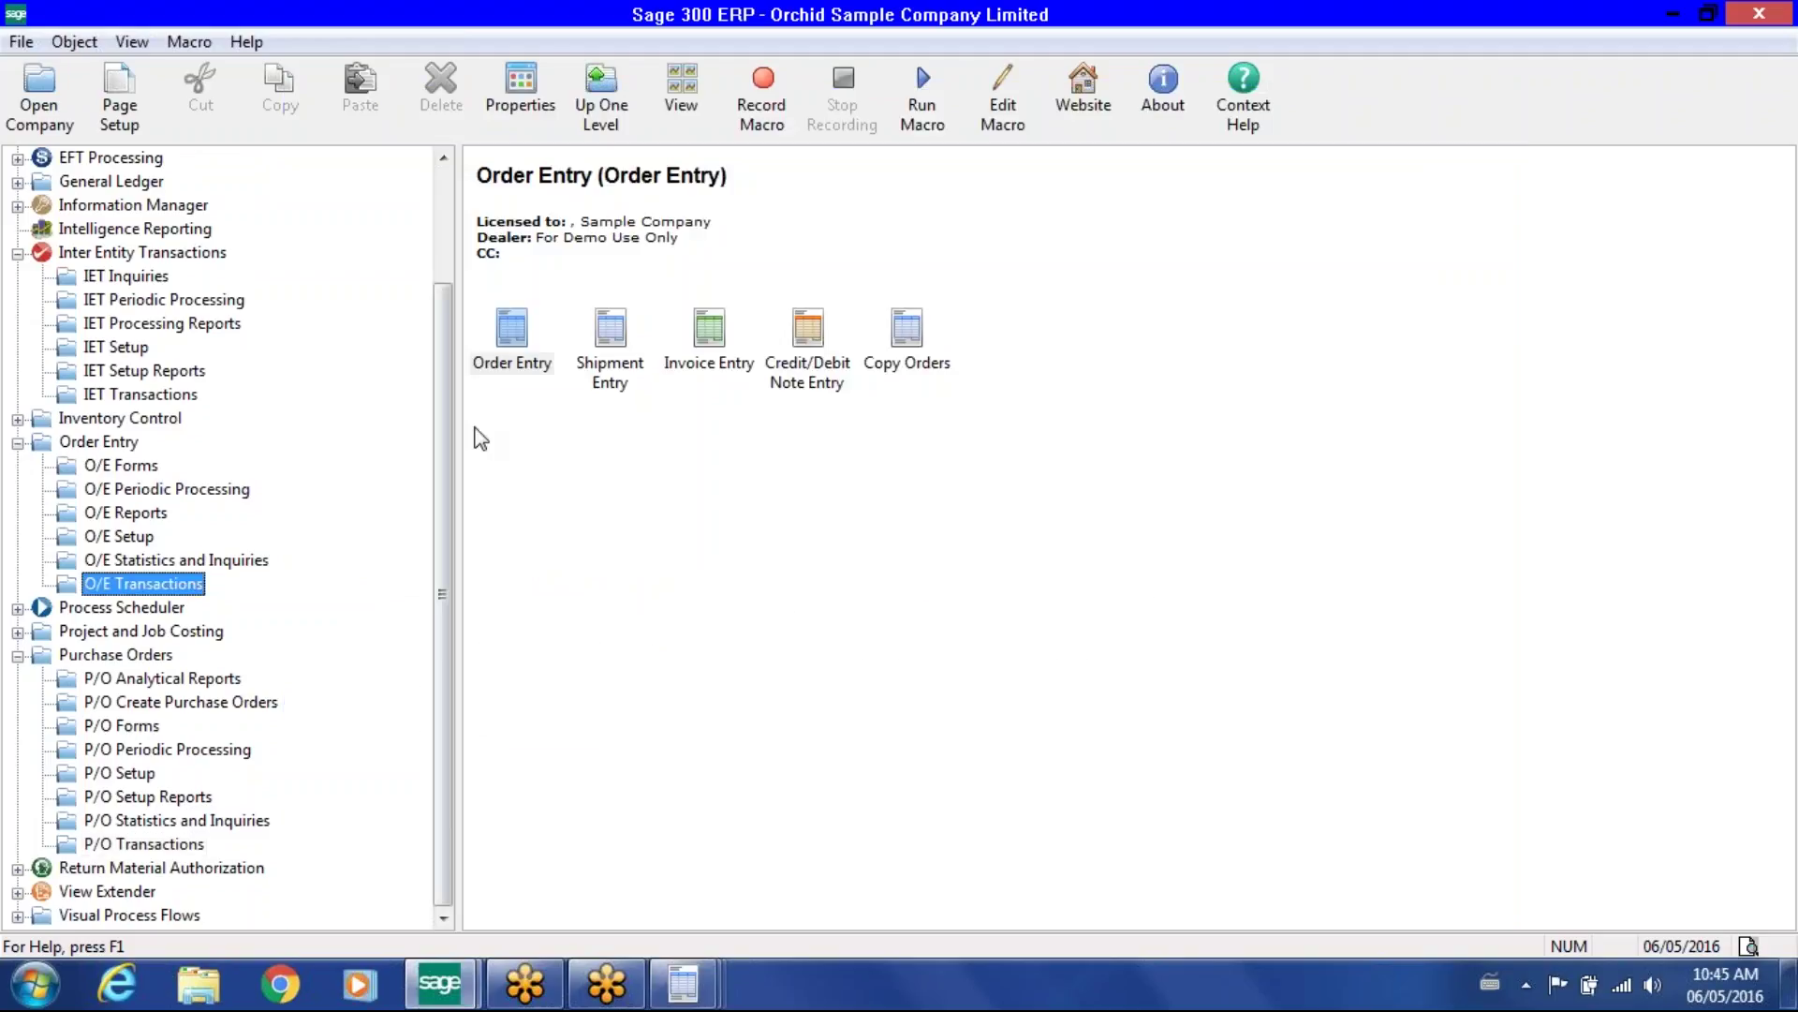
double_click(510, 367)
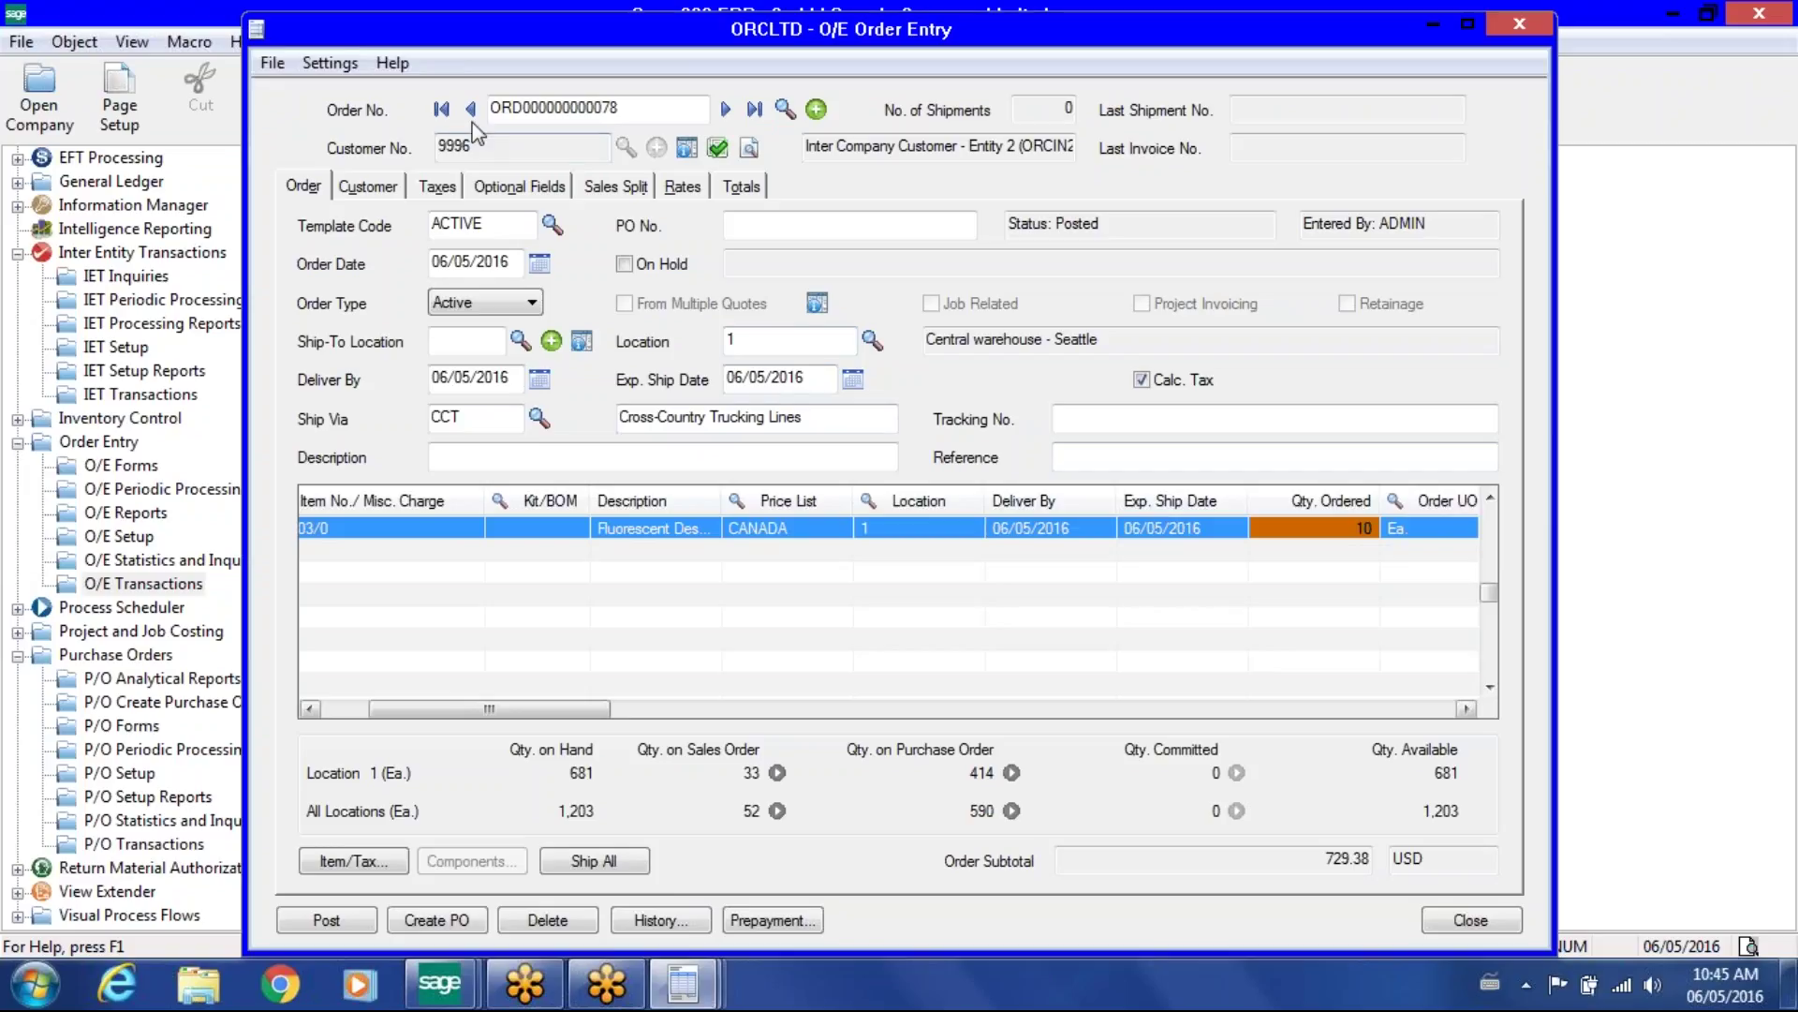
left_click(491, 109)
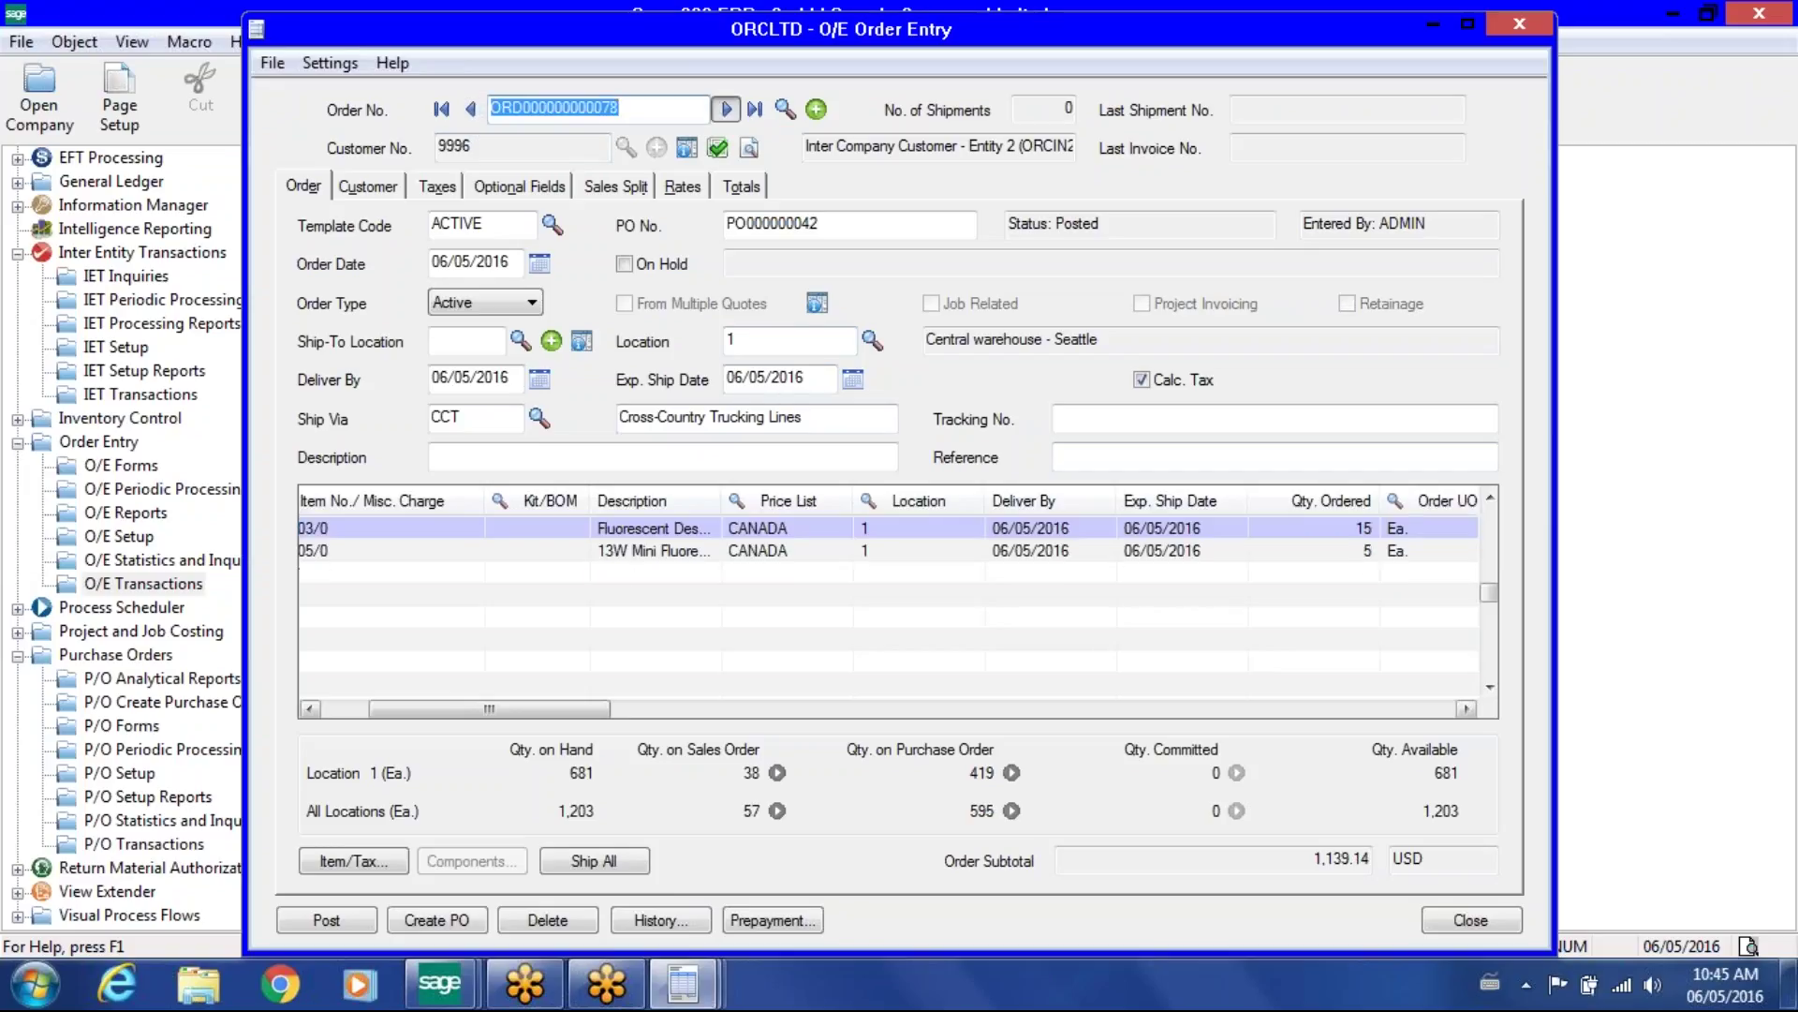
left_click(1293, 544)
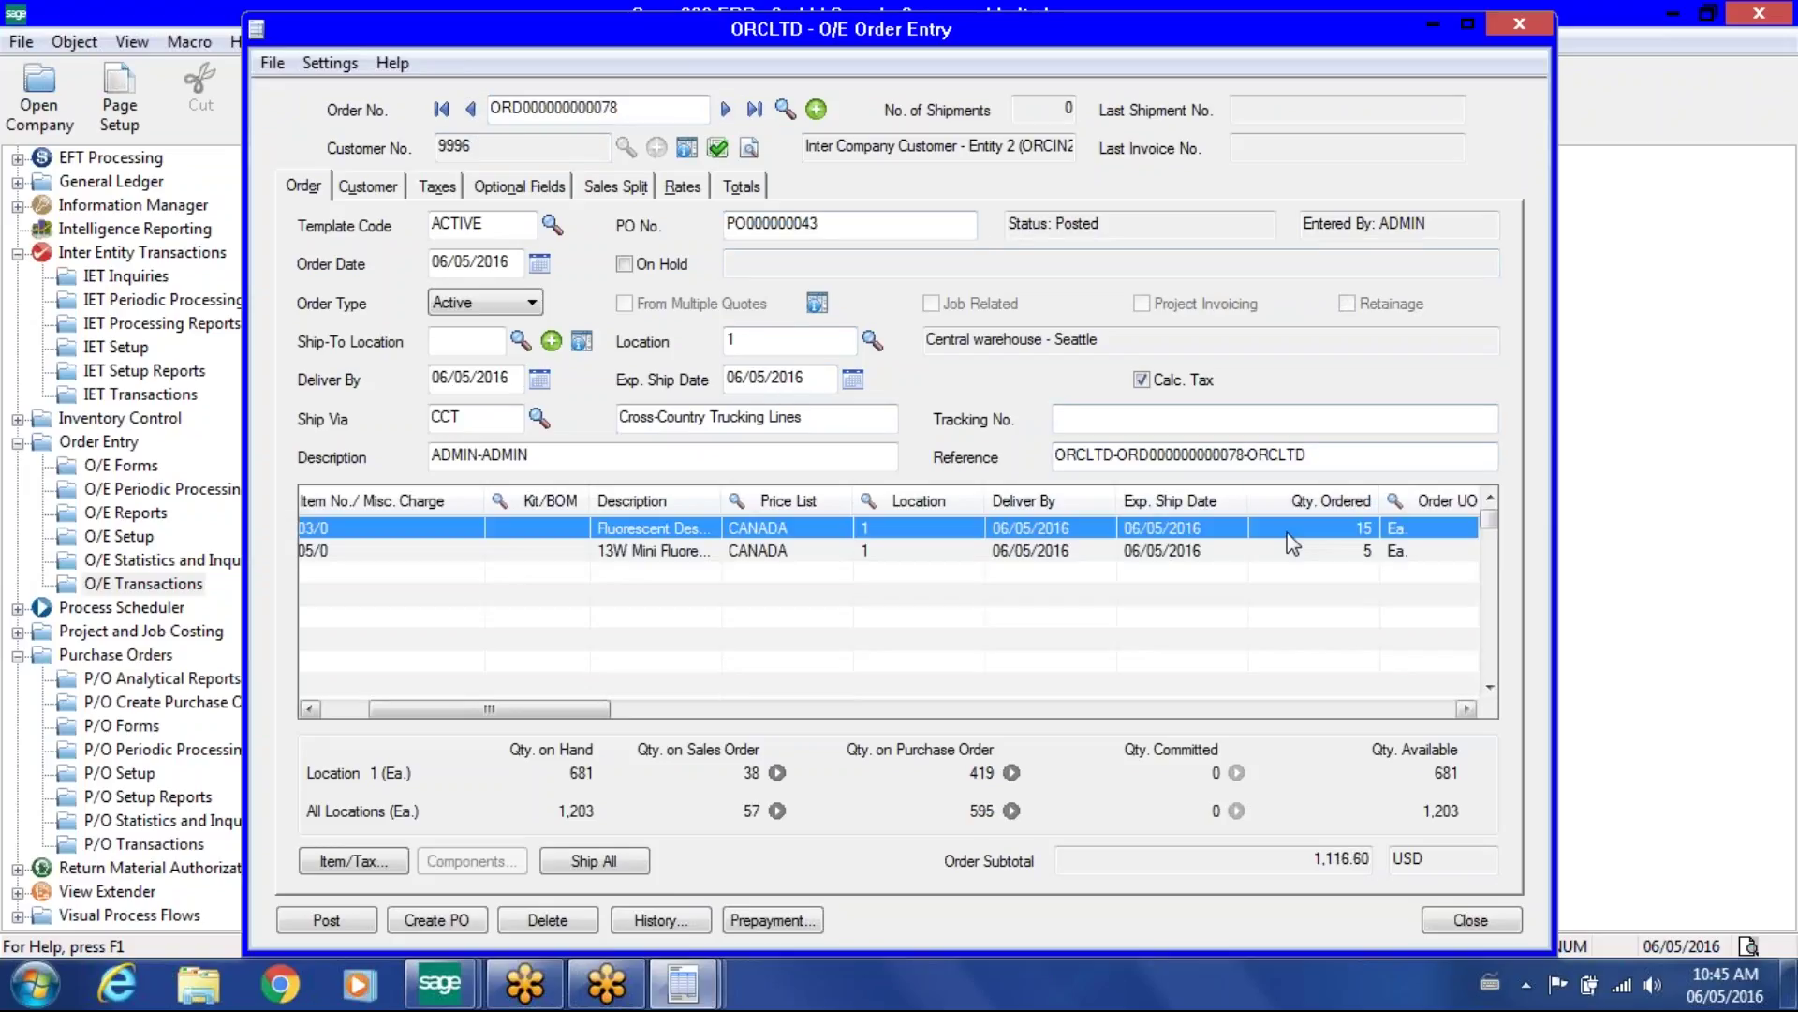
left_click(1307, 550)
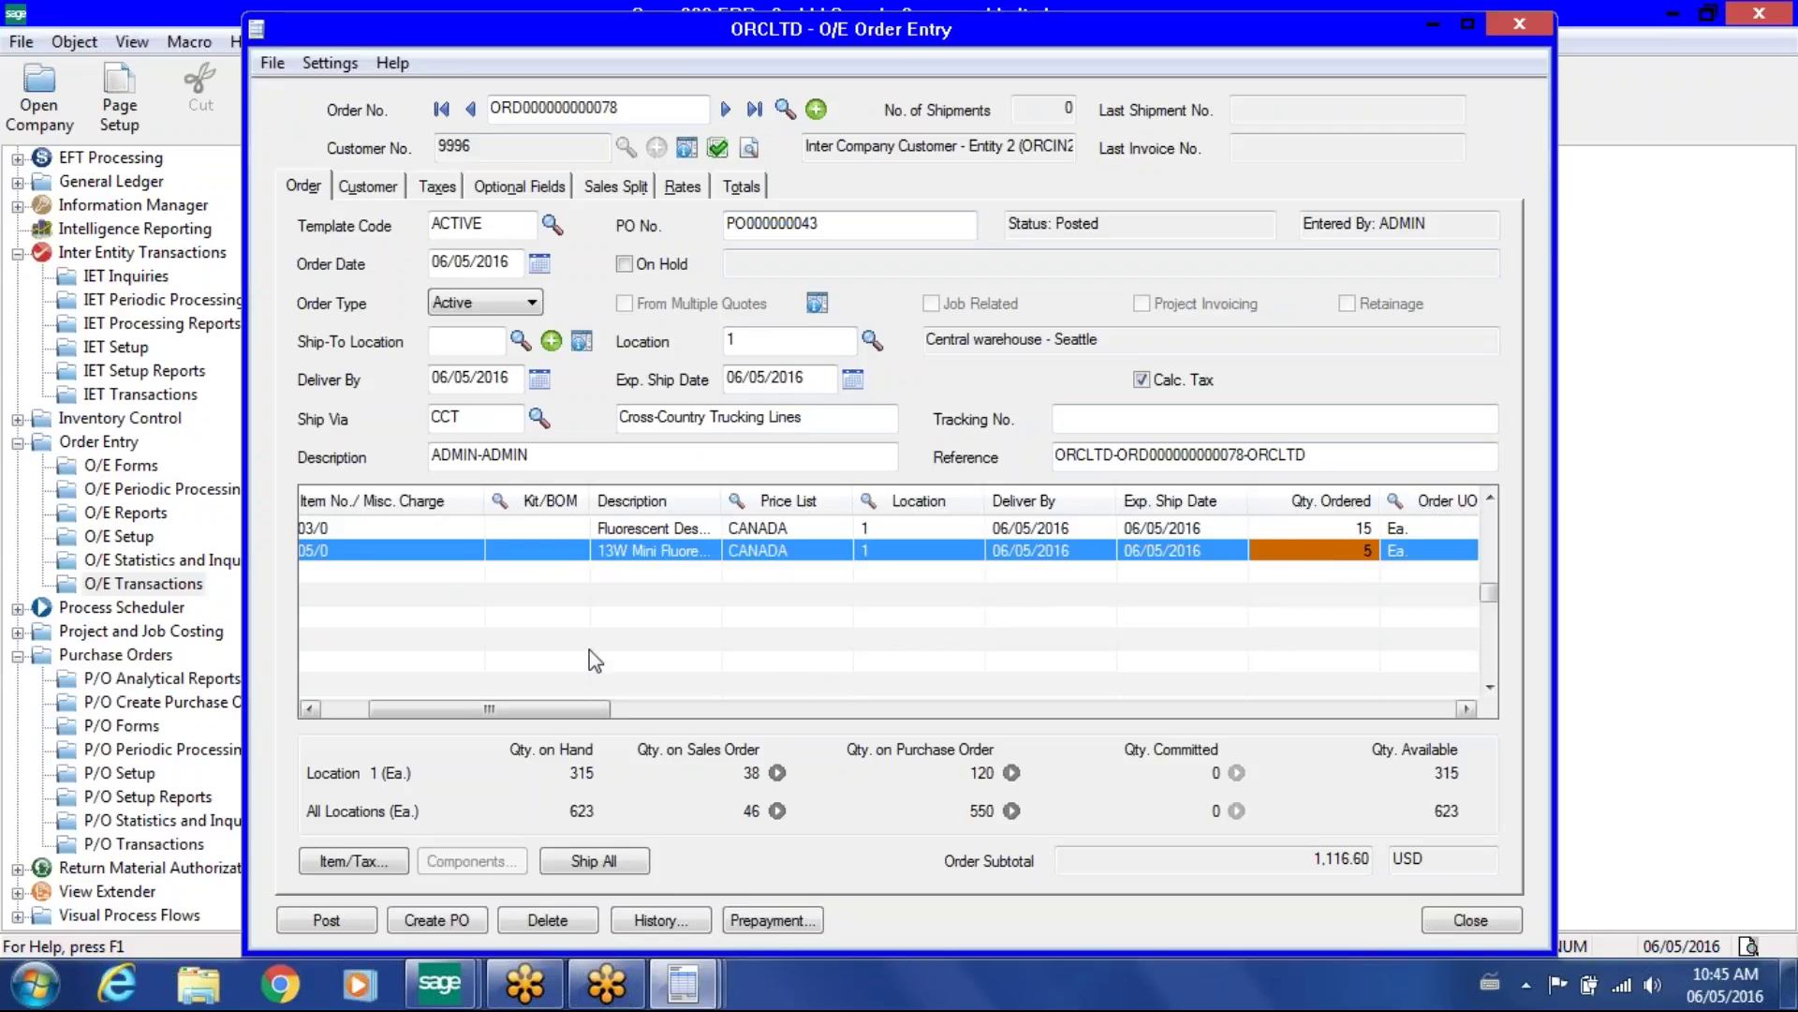
mouse_move(575, 702)
left_mouse_down()
mouse_move(515, 693)
mouse_move(550, 709)
left_mouse_up()
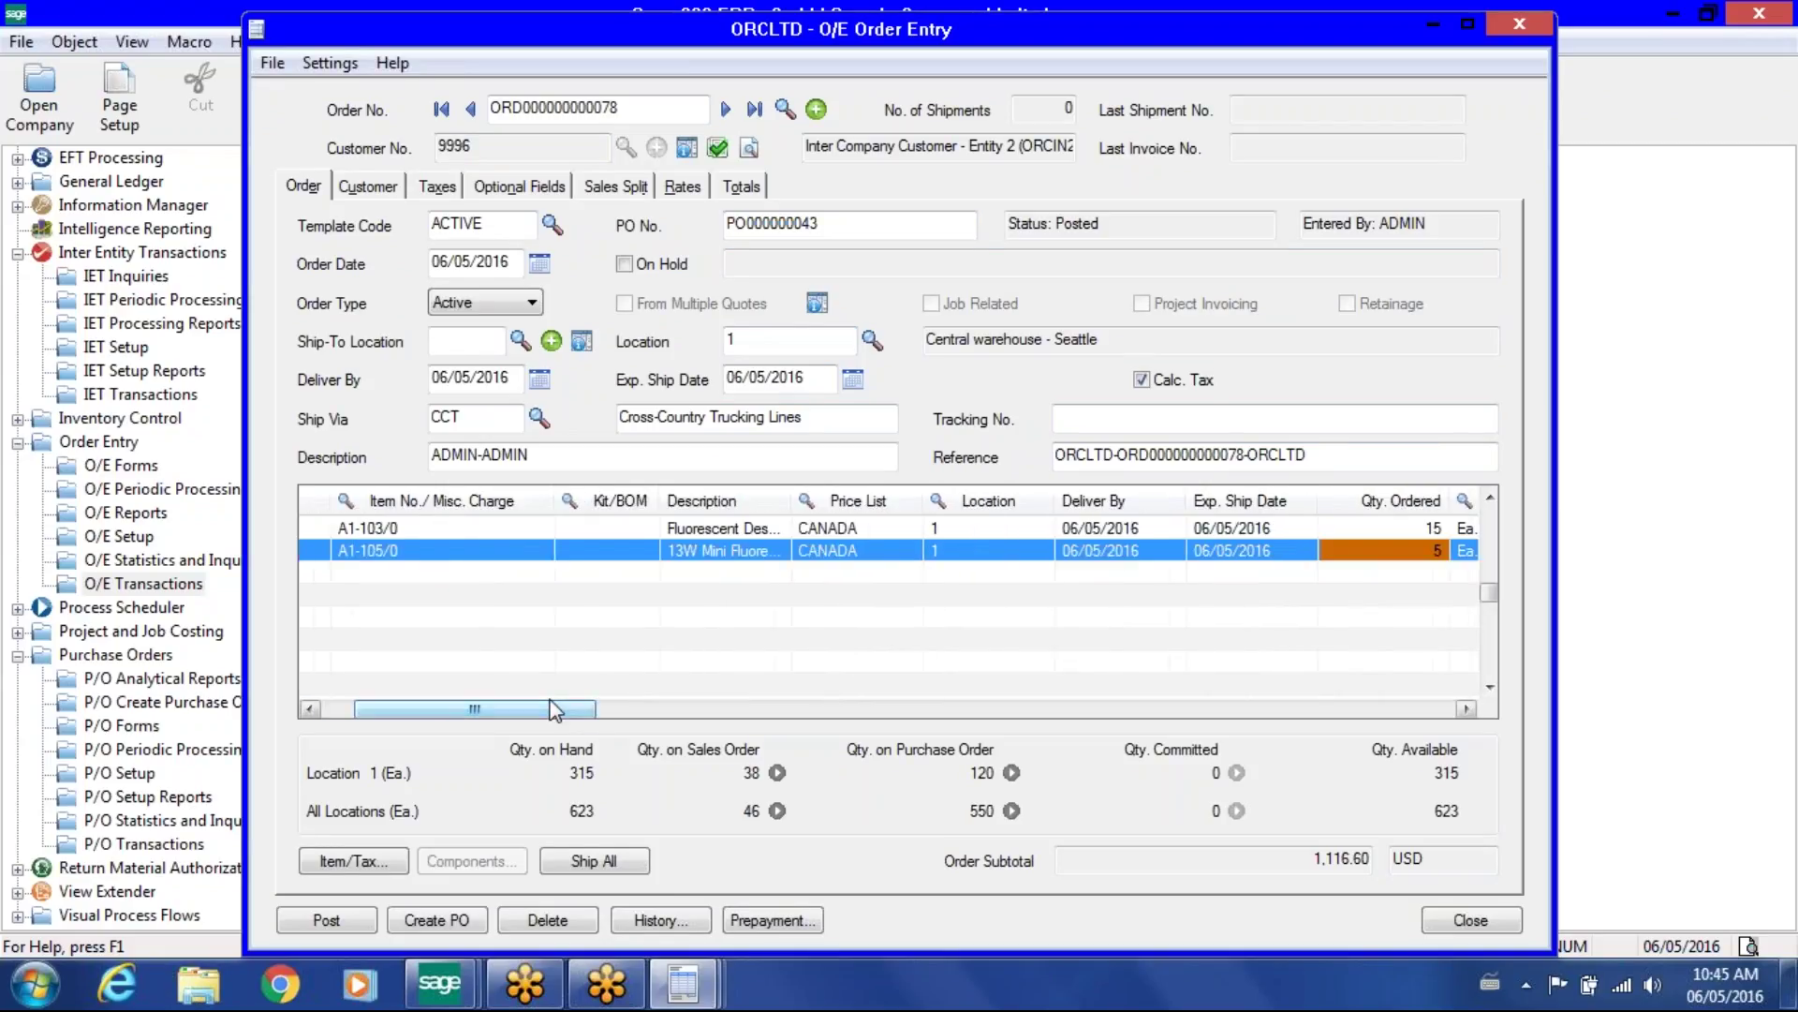
Switch to the Orchid Sample Entity 2 company and check the quantities ordered on both lines of its last purchase order.
left_click(440, 984)
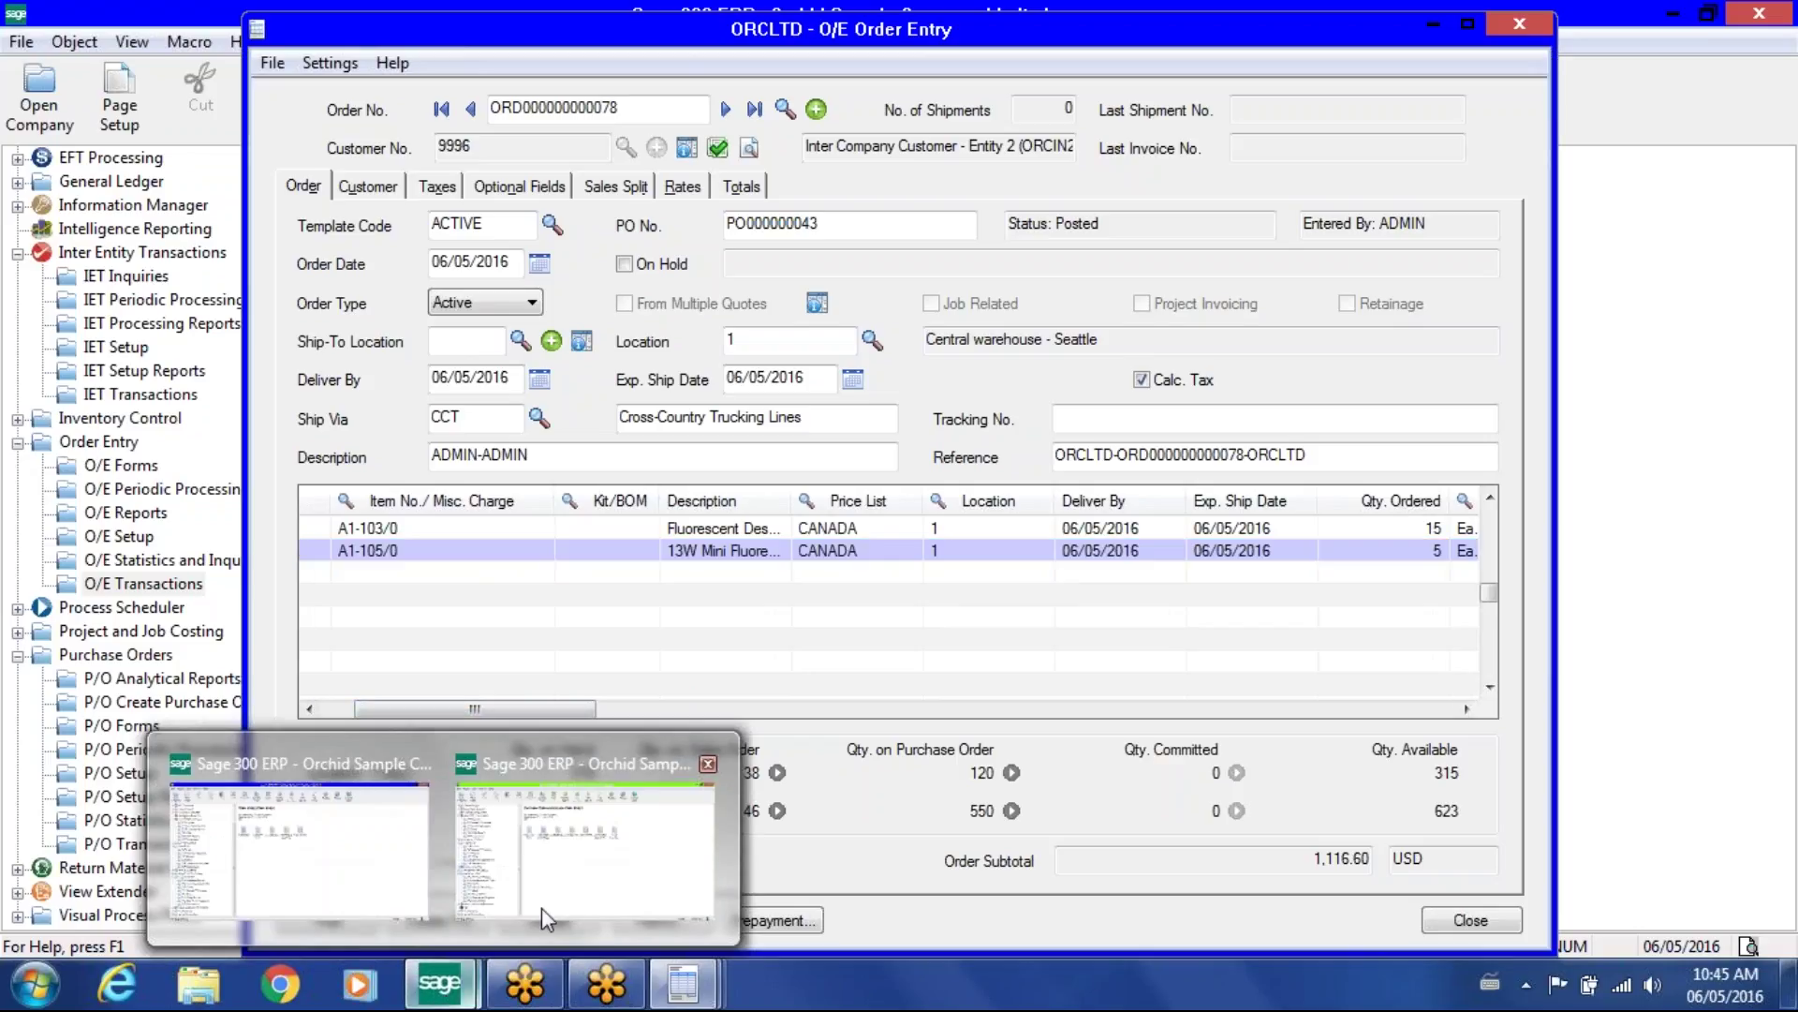
left_click(598, 877)
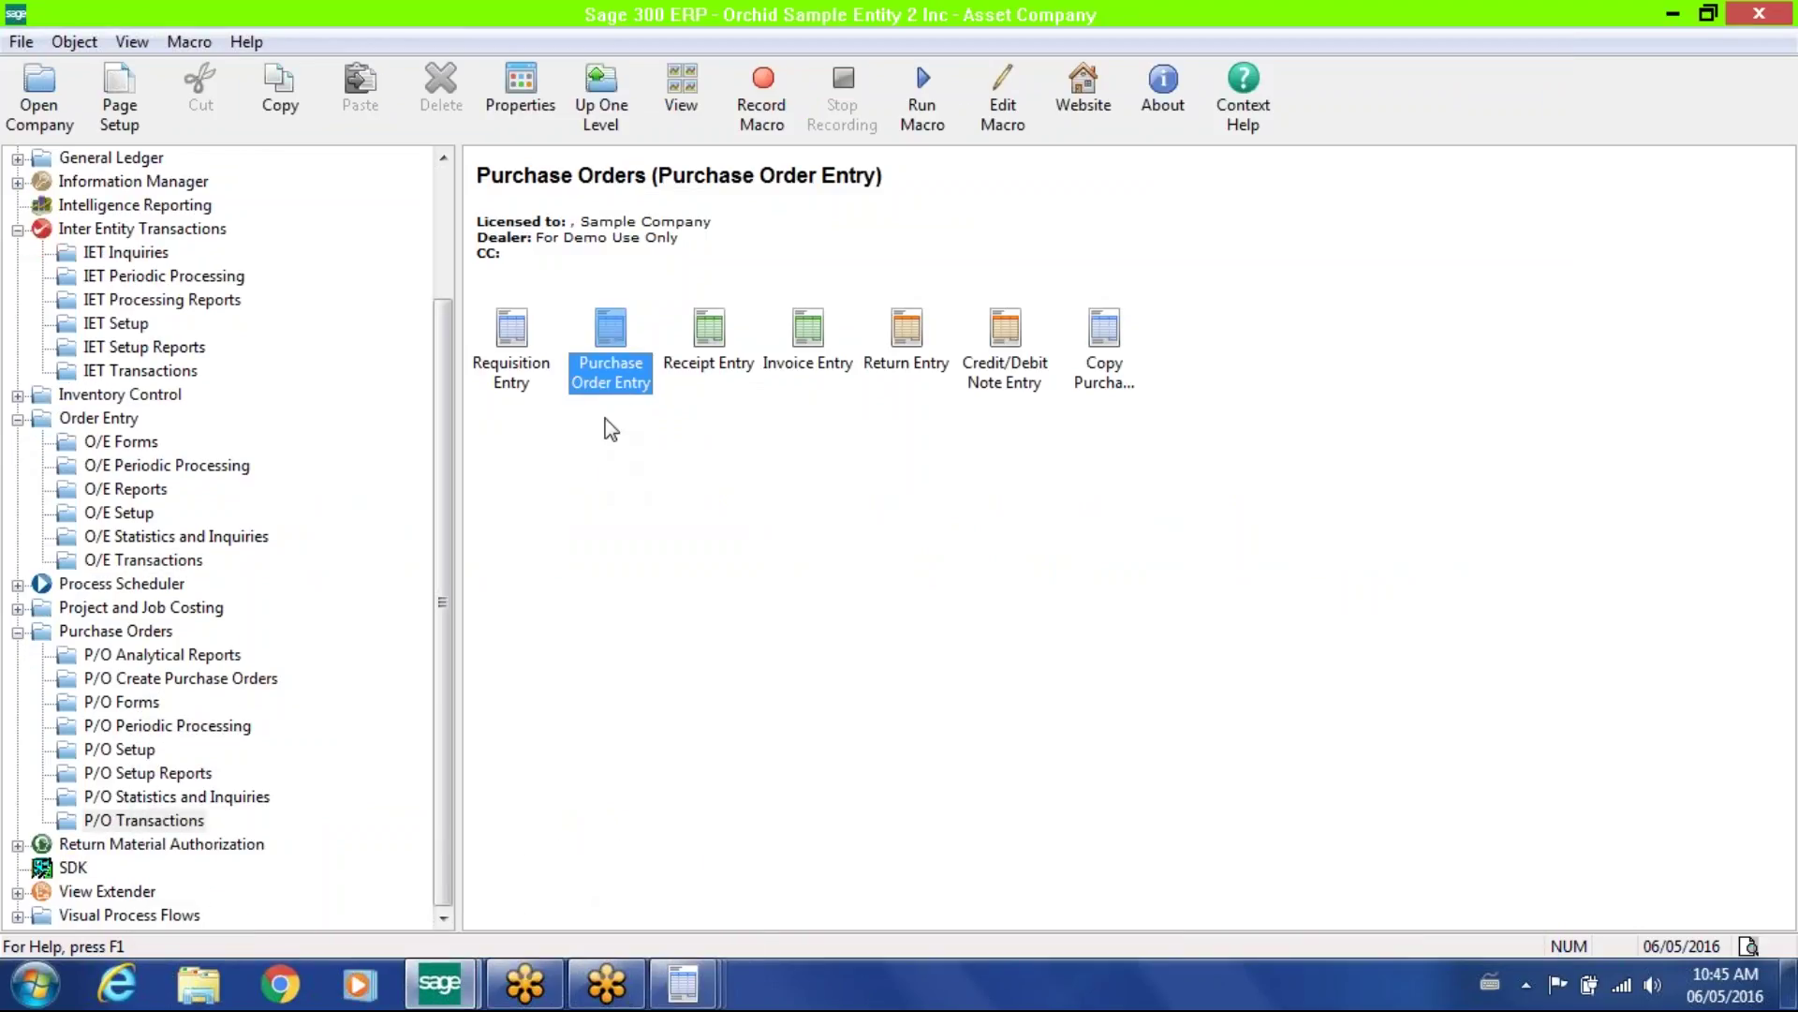
double_click(610, 370)
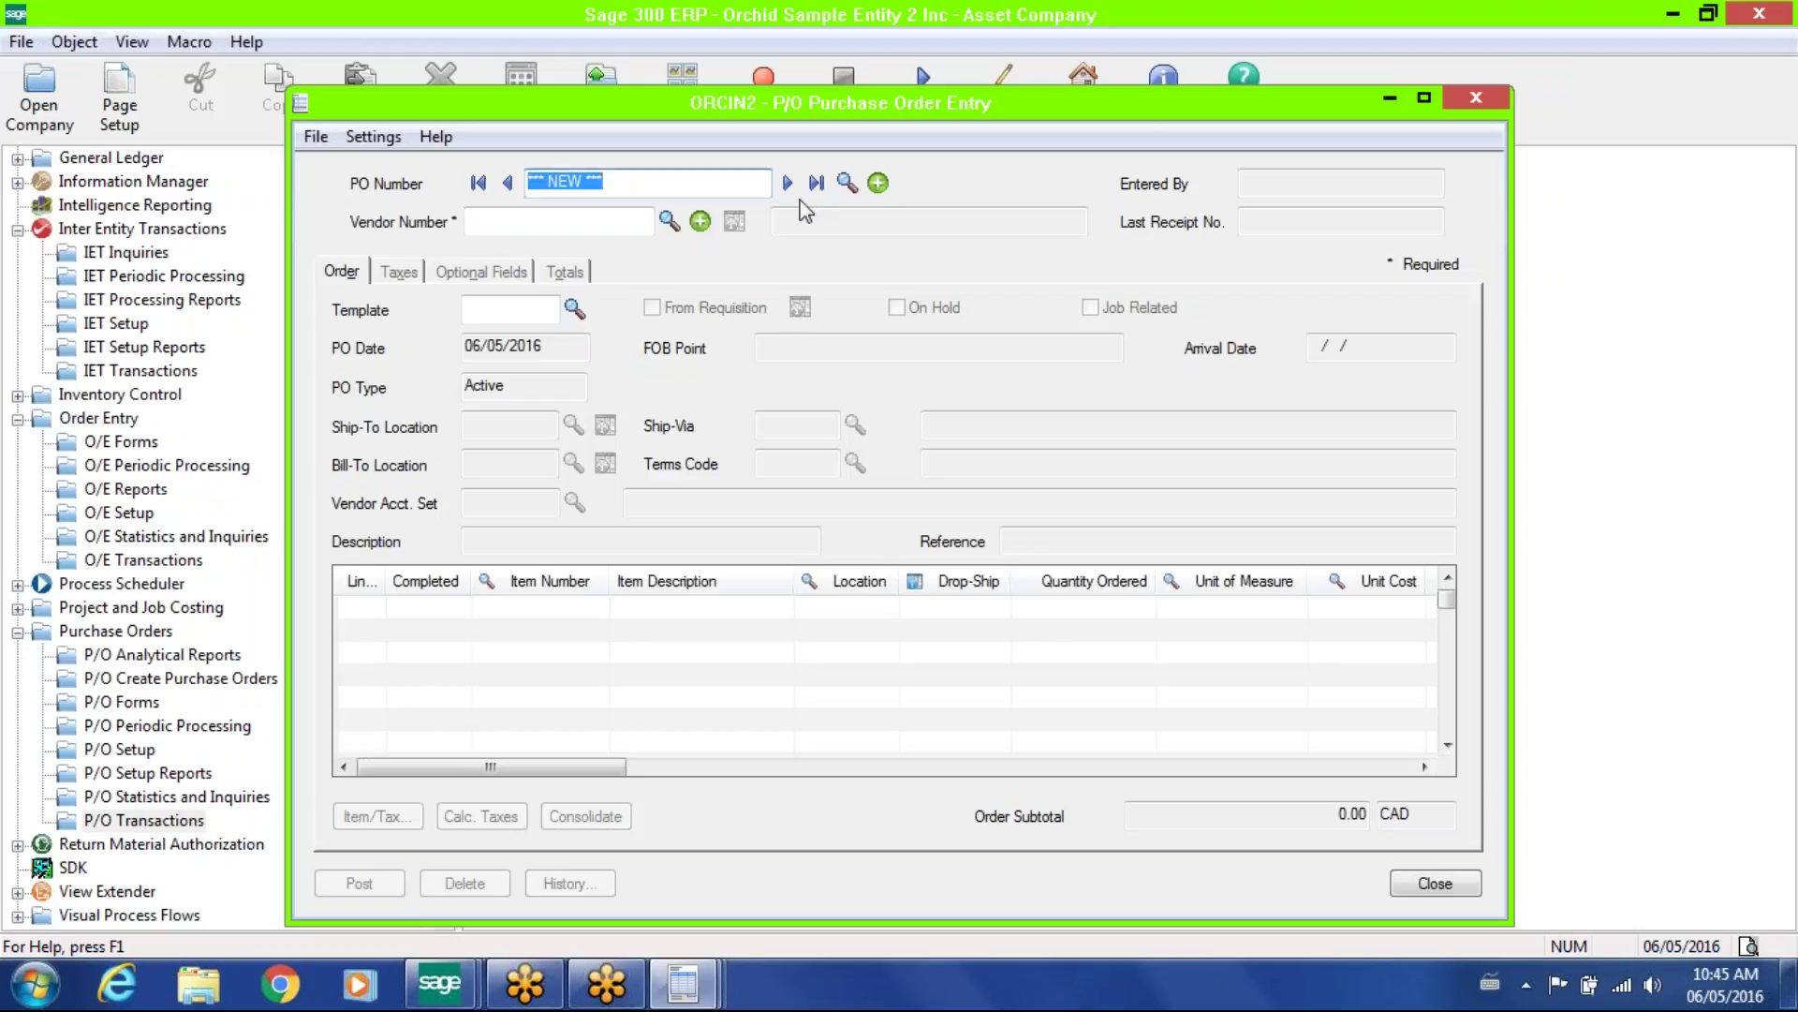
left_click(817, 182)
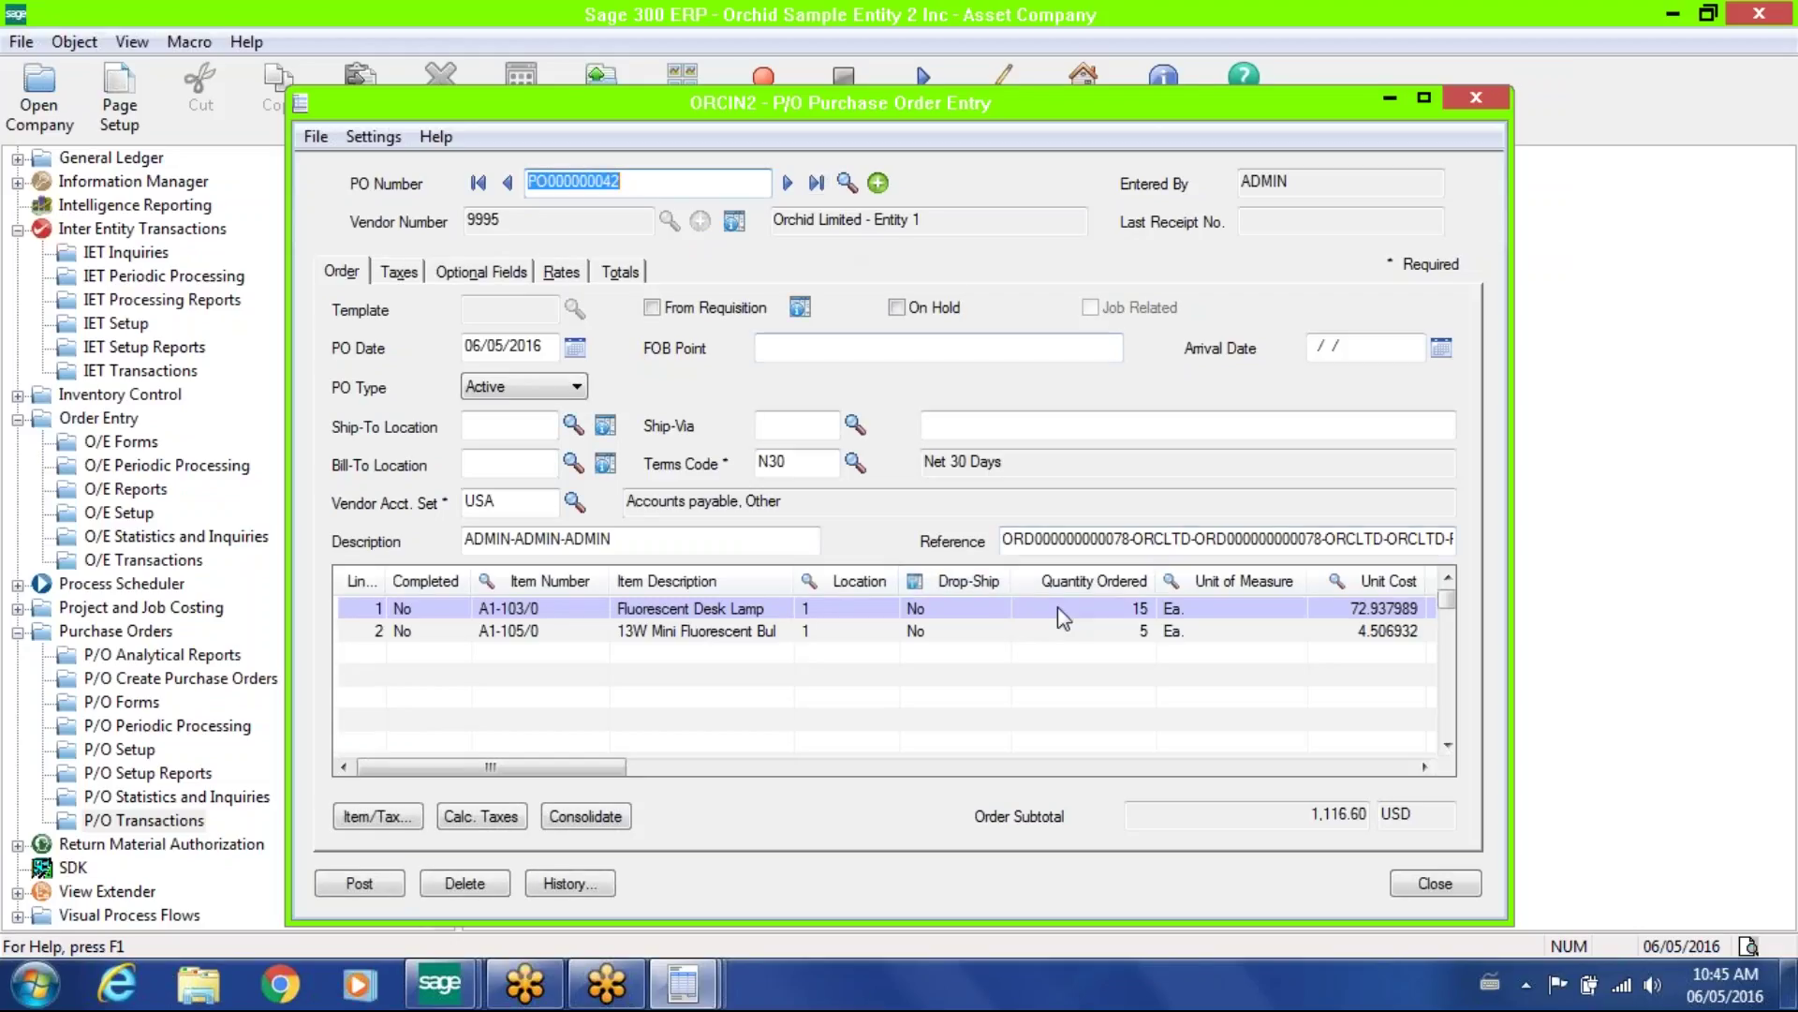
left_click(1060, 611)
left_click(1069, 632)
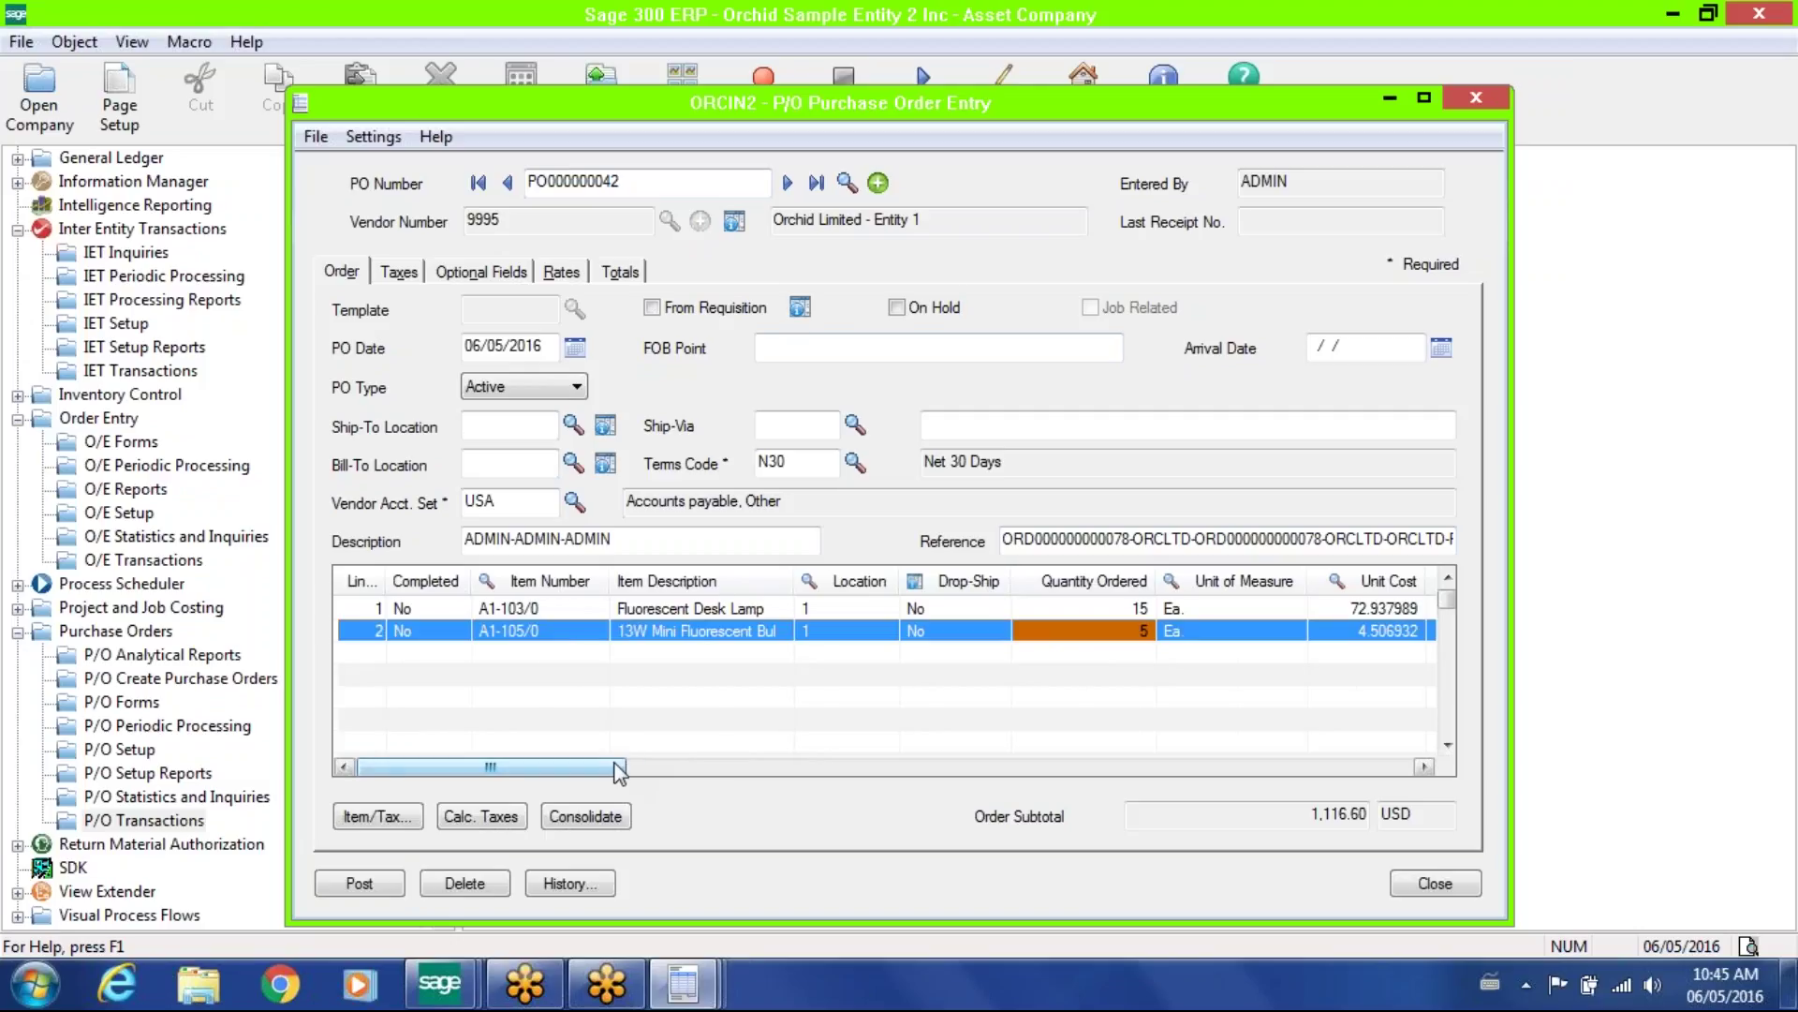
left_click_drag(619, 770, 506, 770)
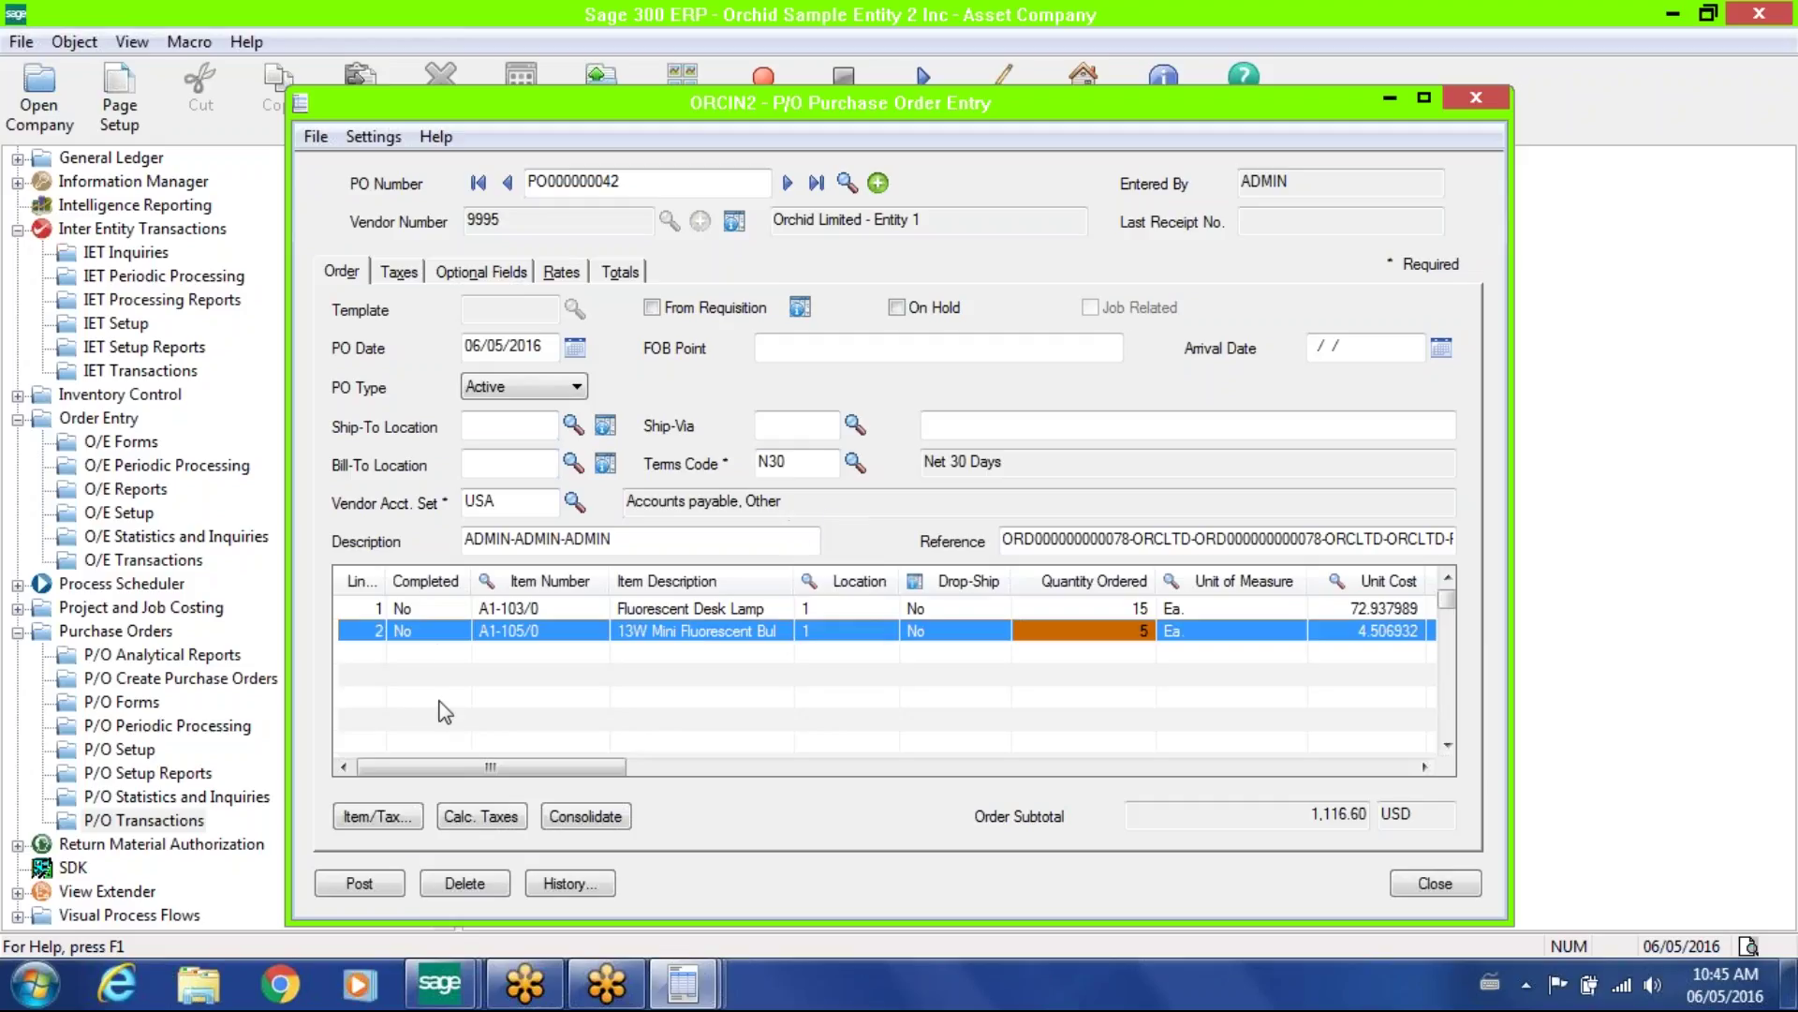
Insert a third purchase order line for item A1-310/0, Halogen Desk Light, with location 1.
left_click(380, 635)
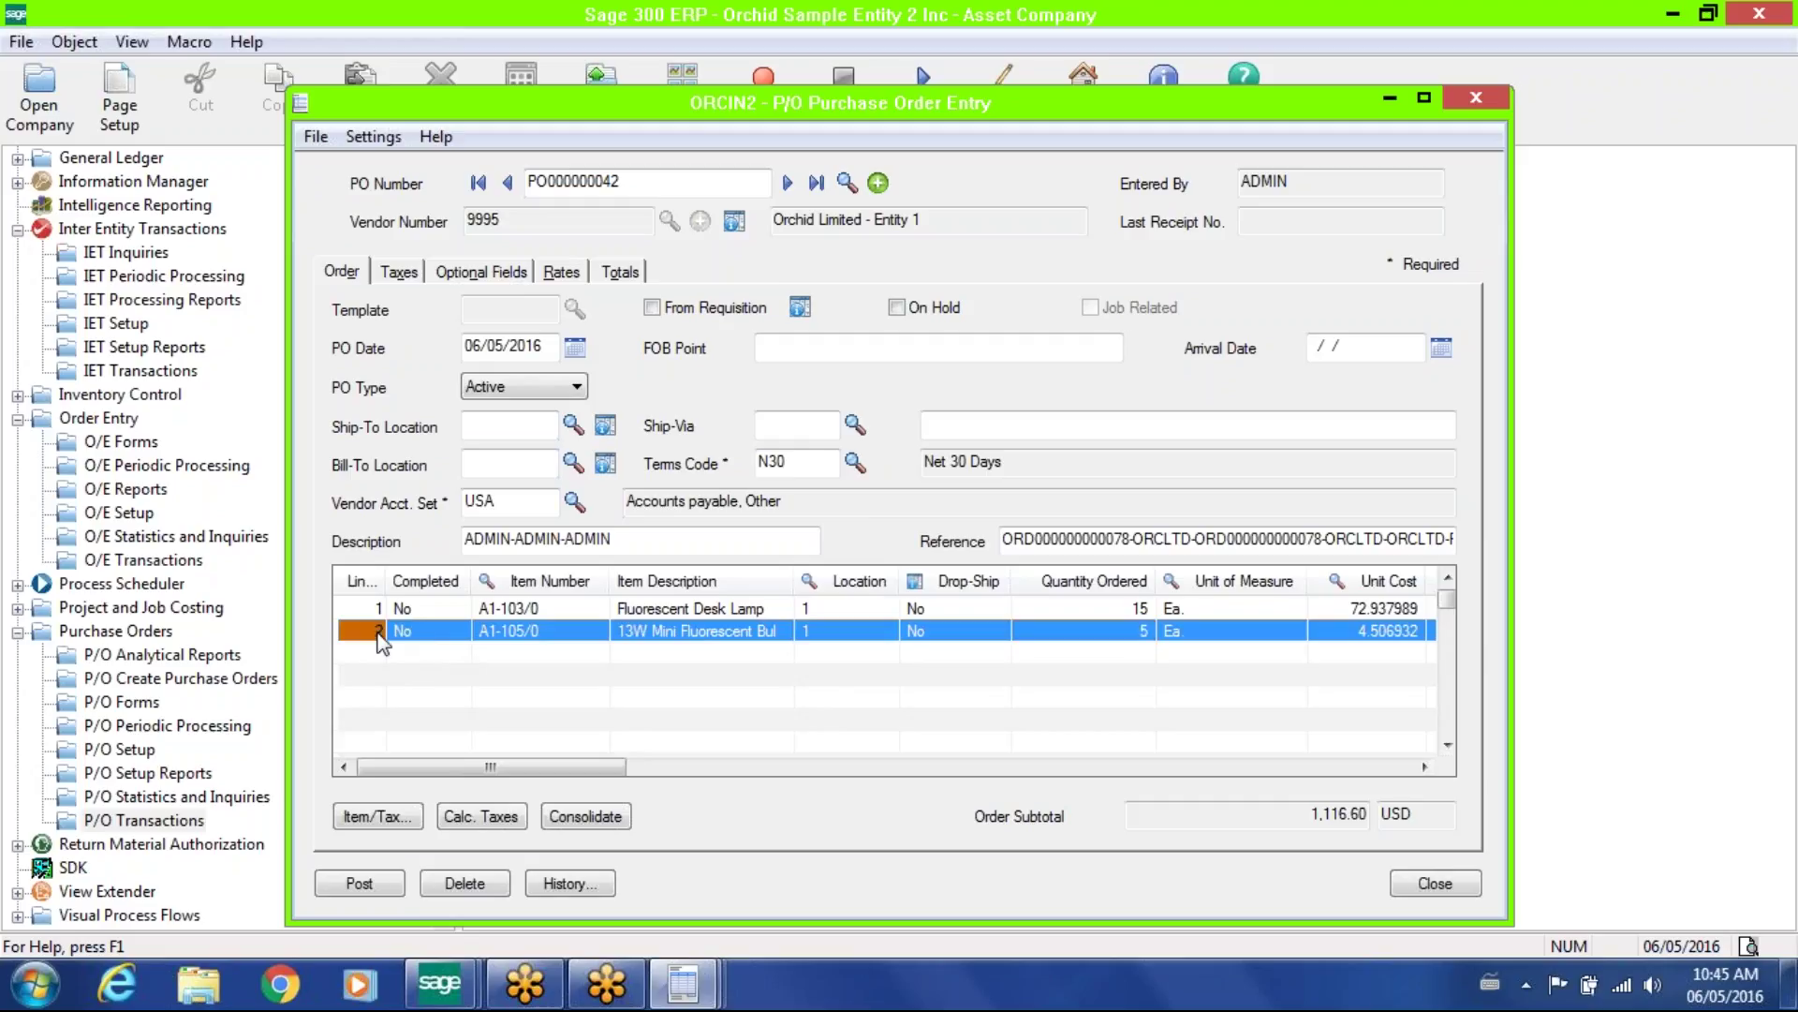
key("Insert")
left_click(518, 659)
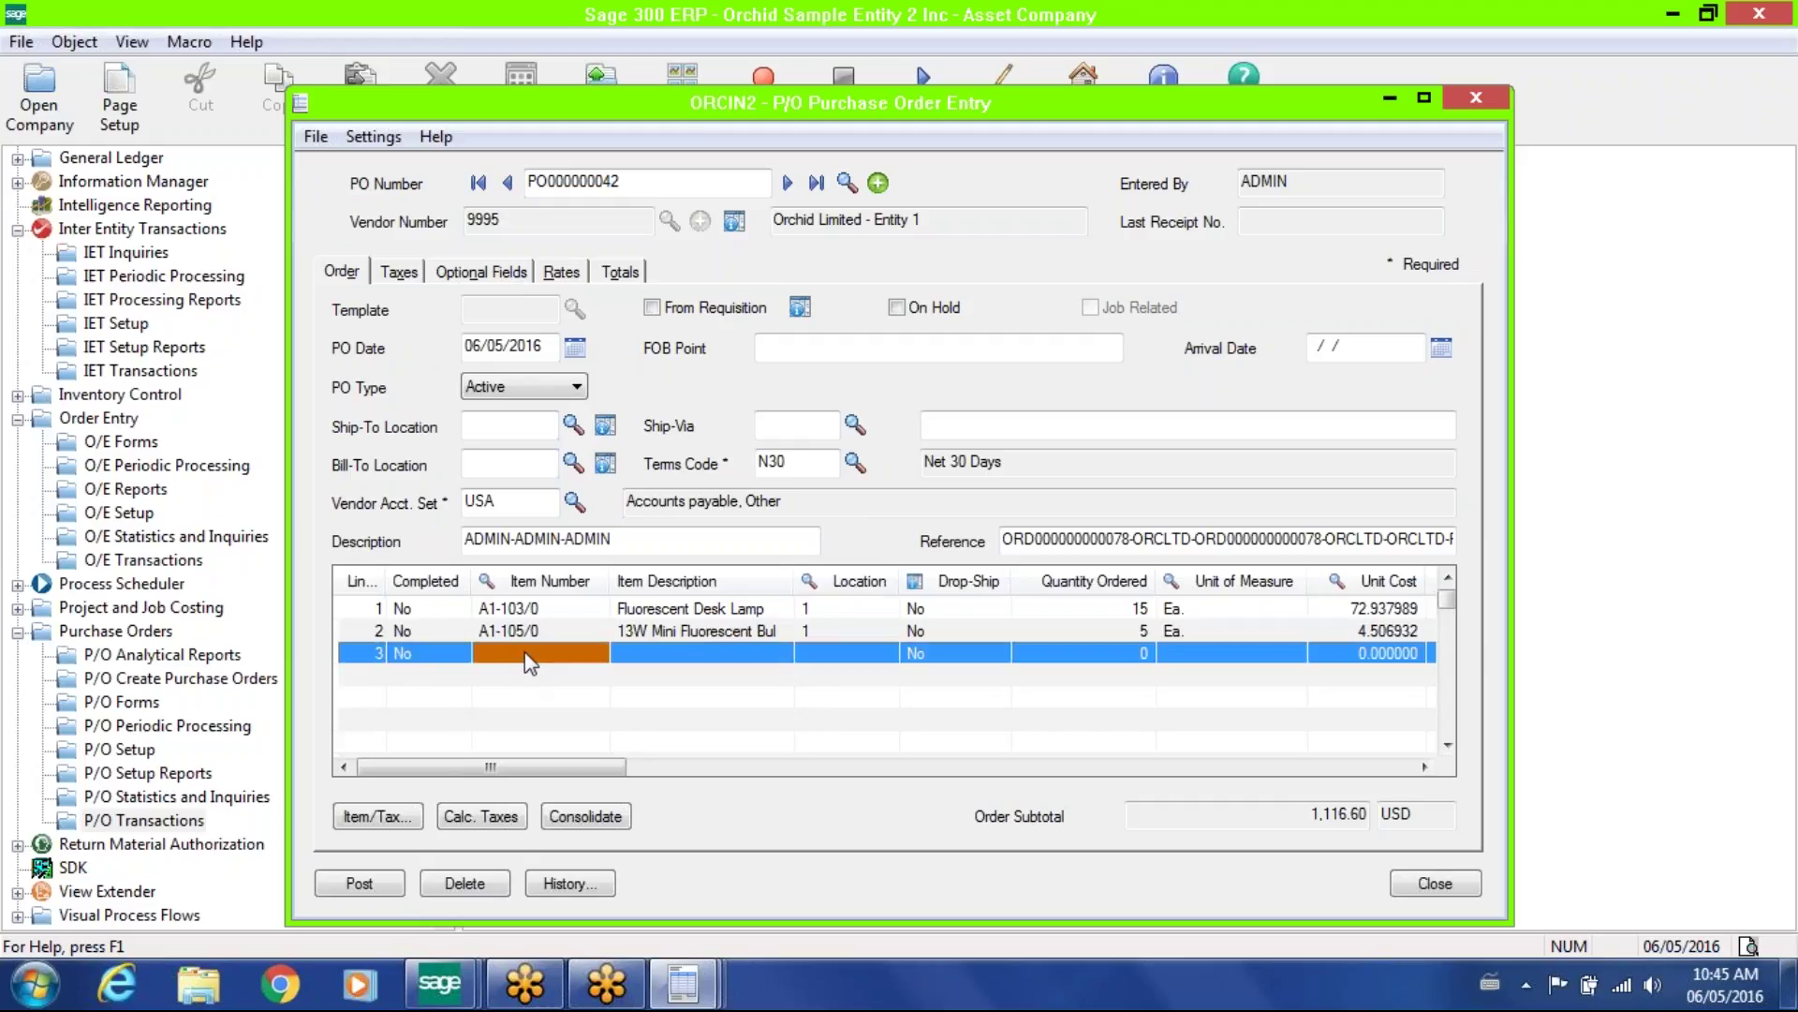
left_click(573, 654)
left_click(594, 653)
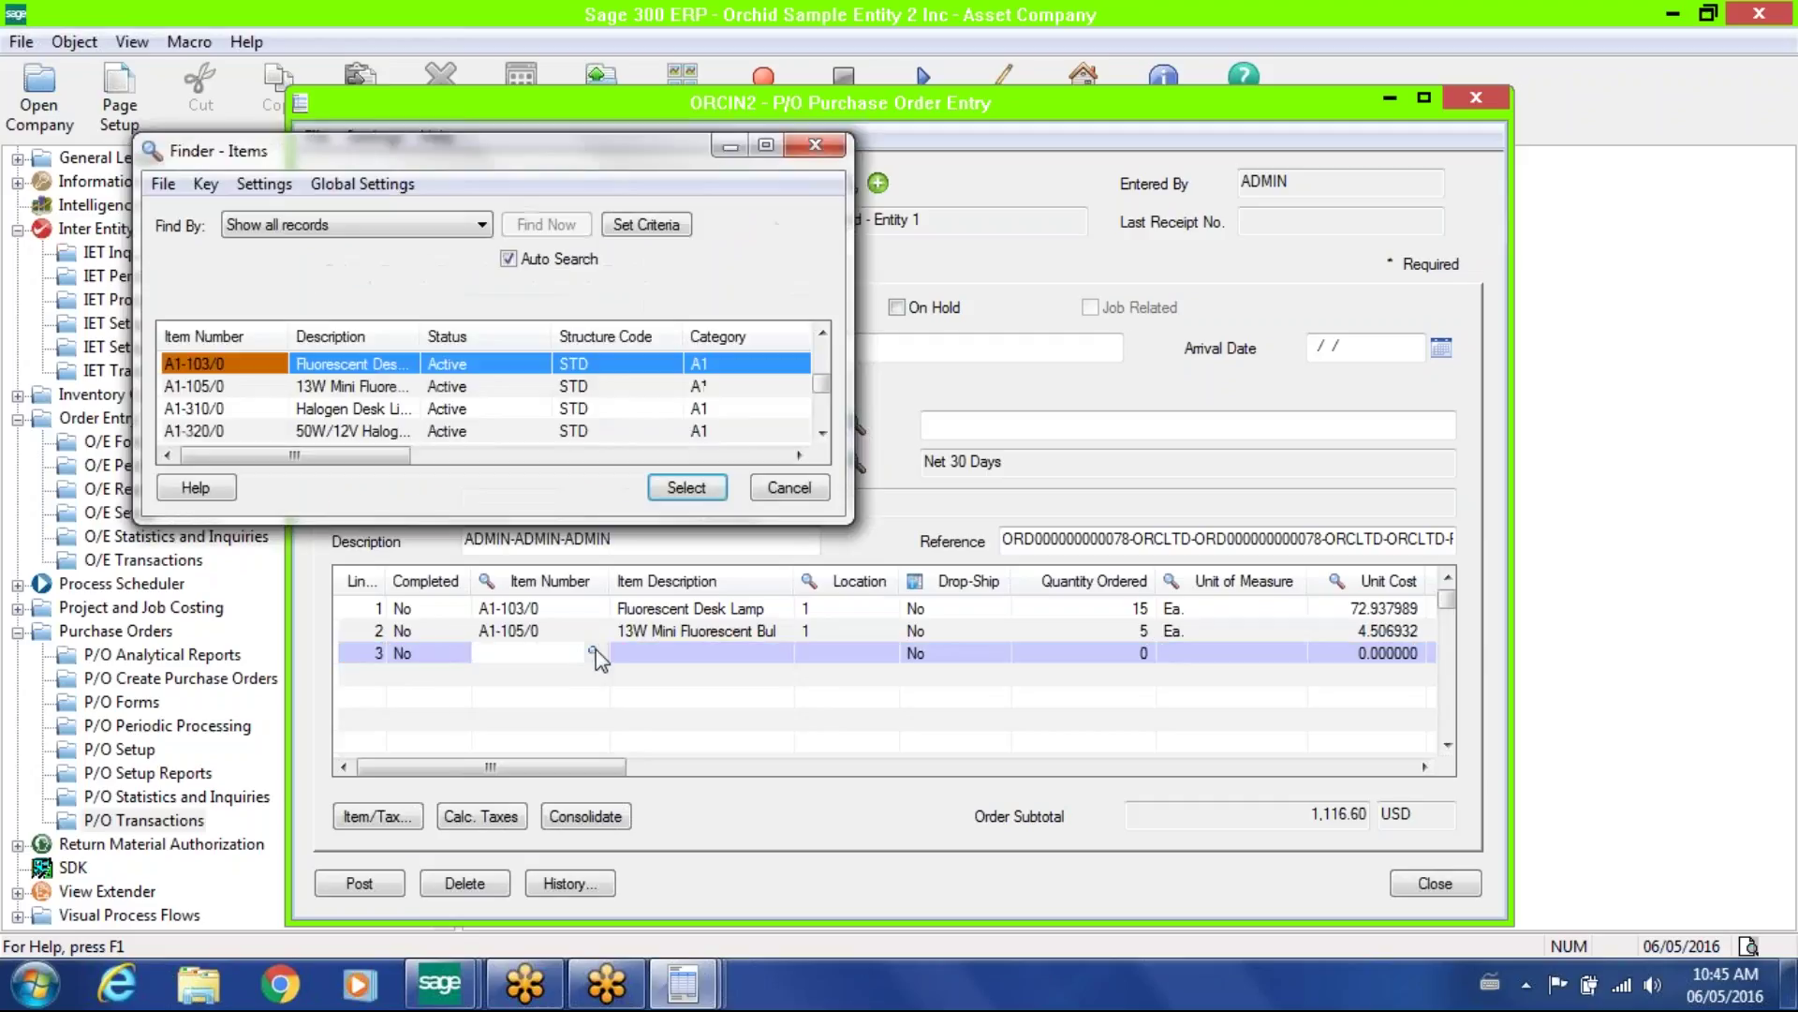
double_click(356, 412)
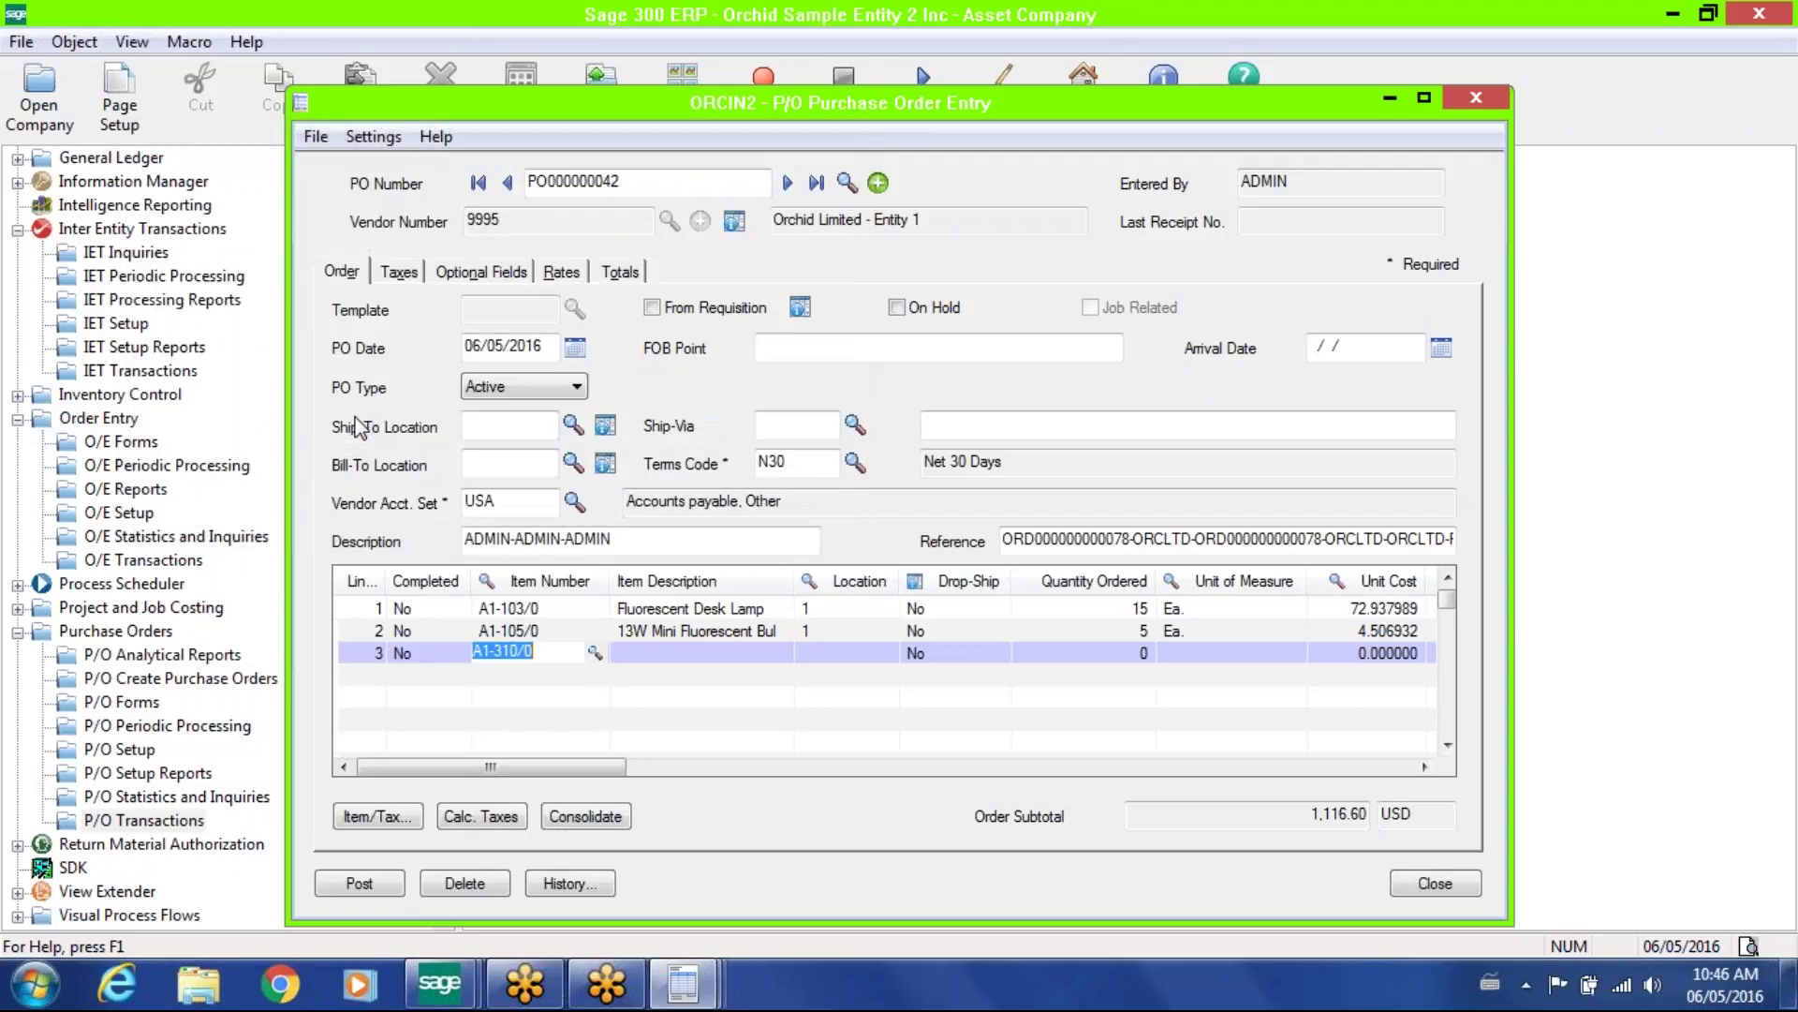
key("Tab")
type("1")
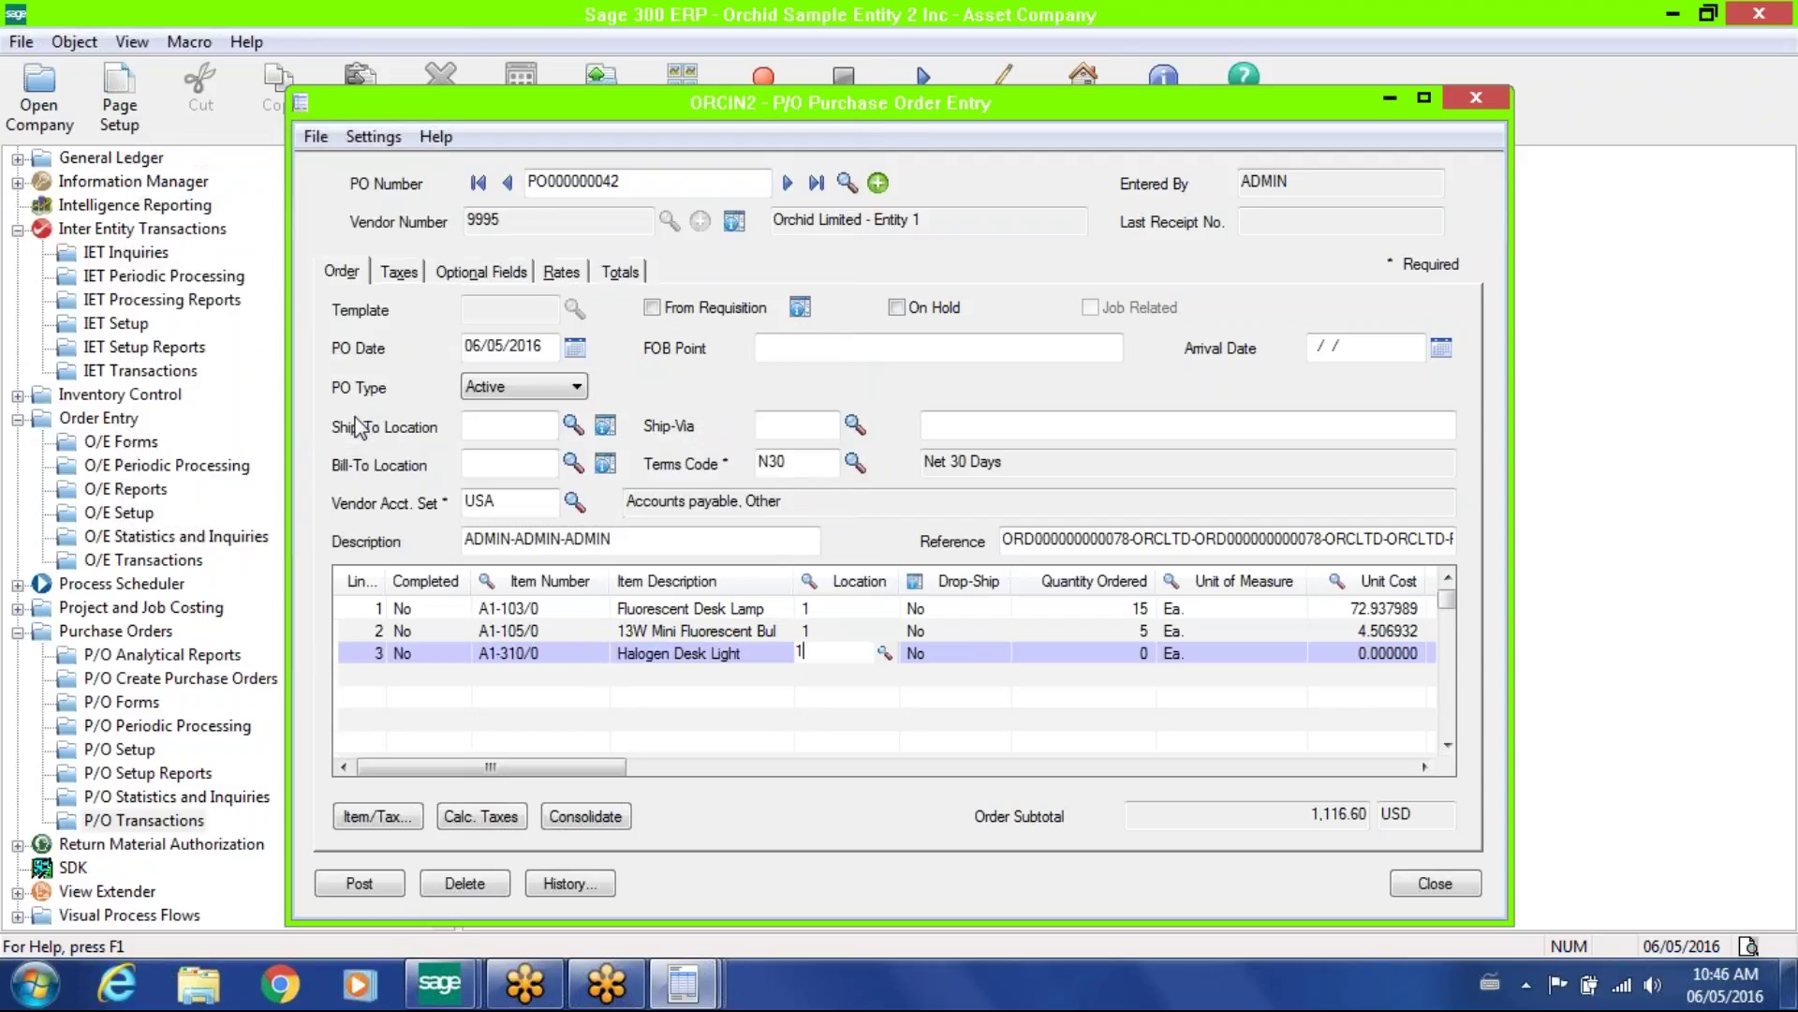
Set the Halogen Desk Light line's quantity ordered to 10 and post the purchase order without printing it.
key("Tab")
key("Tab")
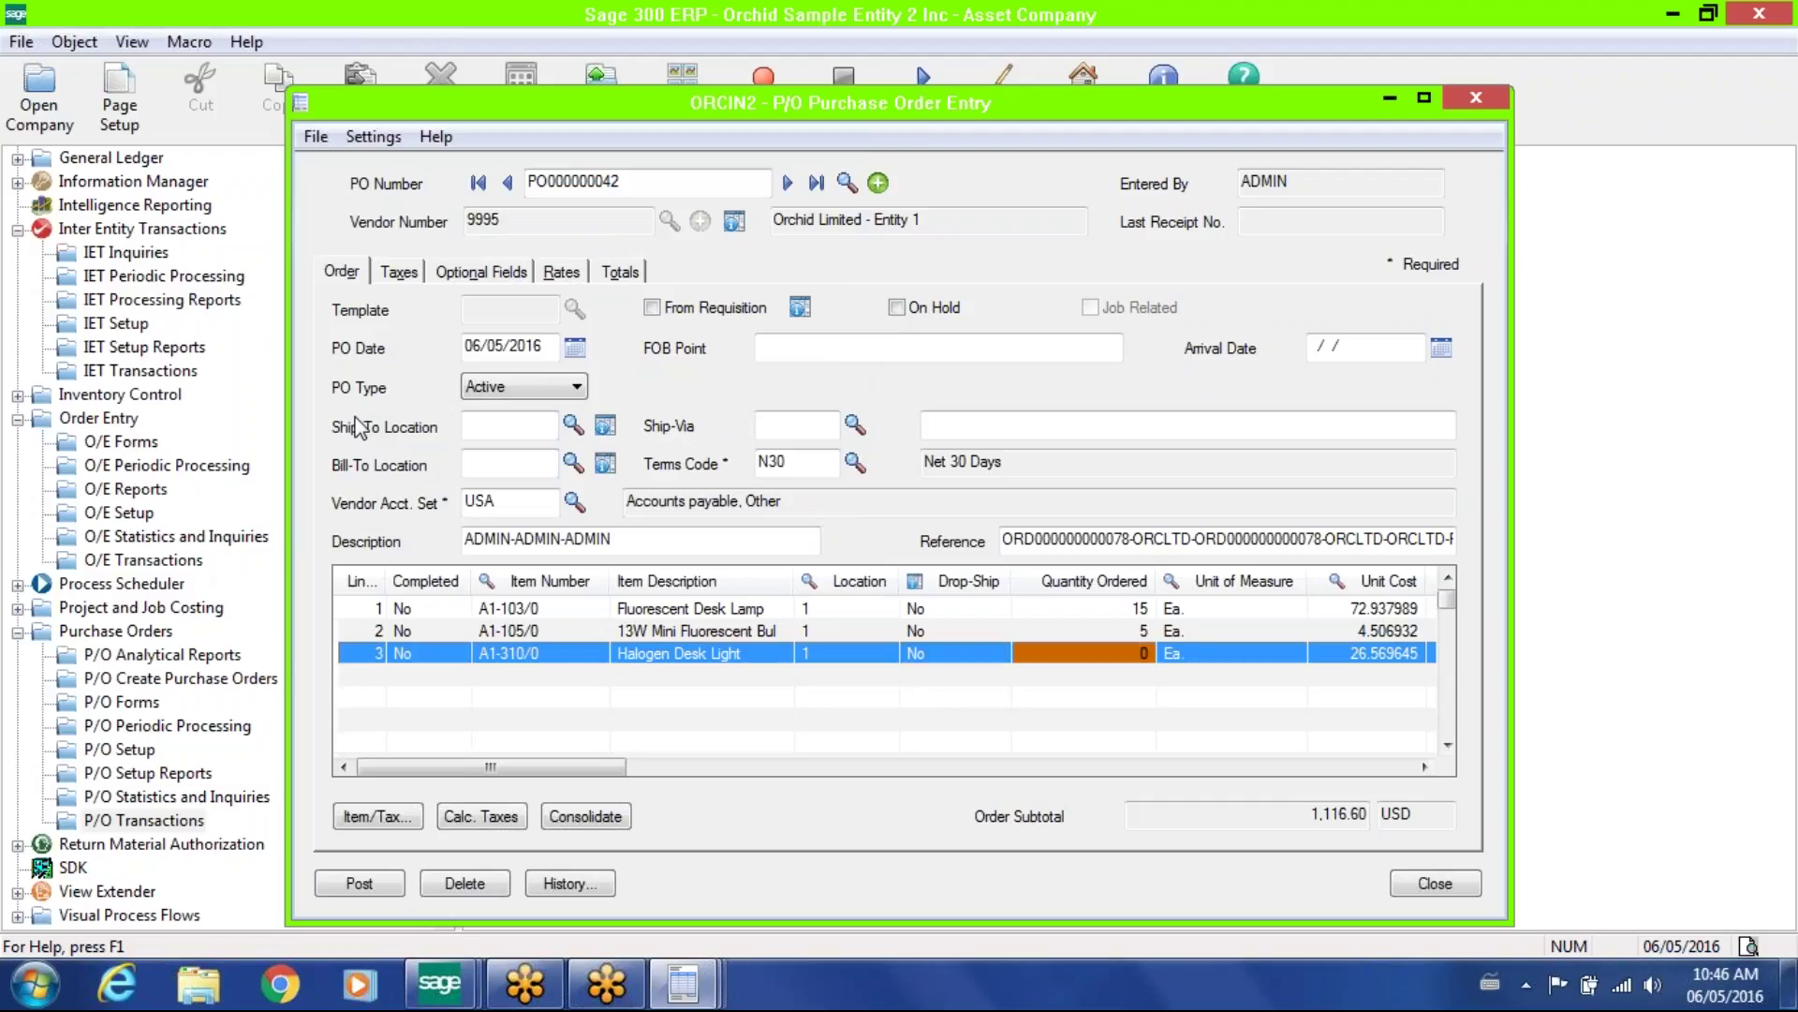
type("10")
key("Tab")
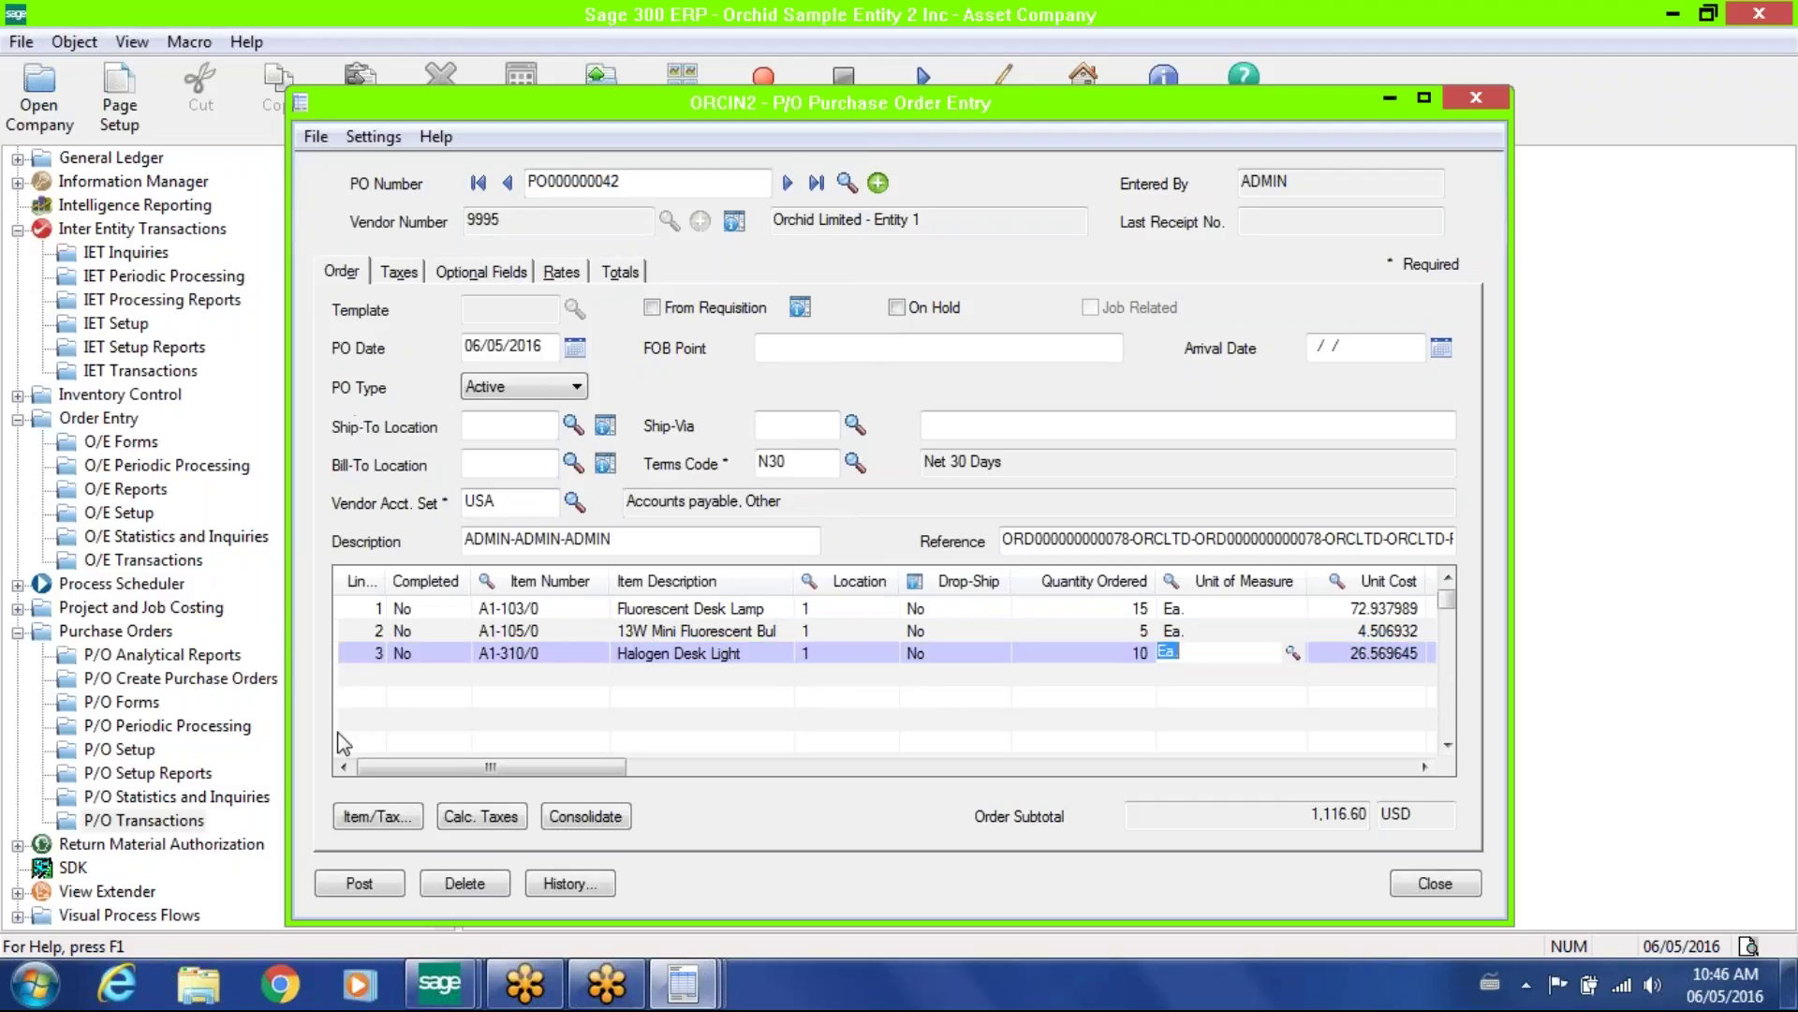
left_click(359, 884)
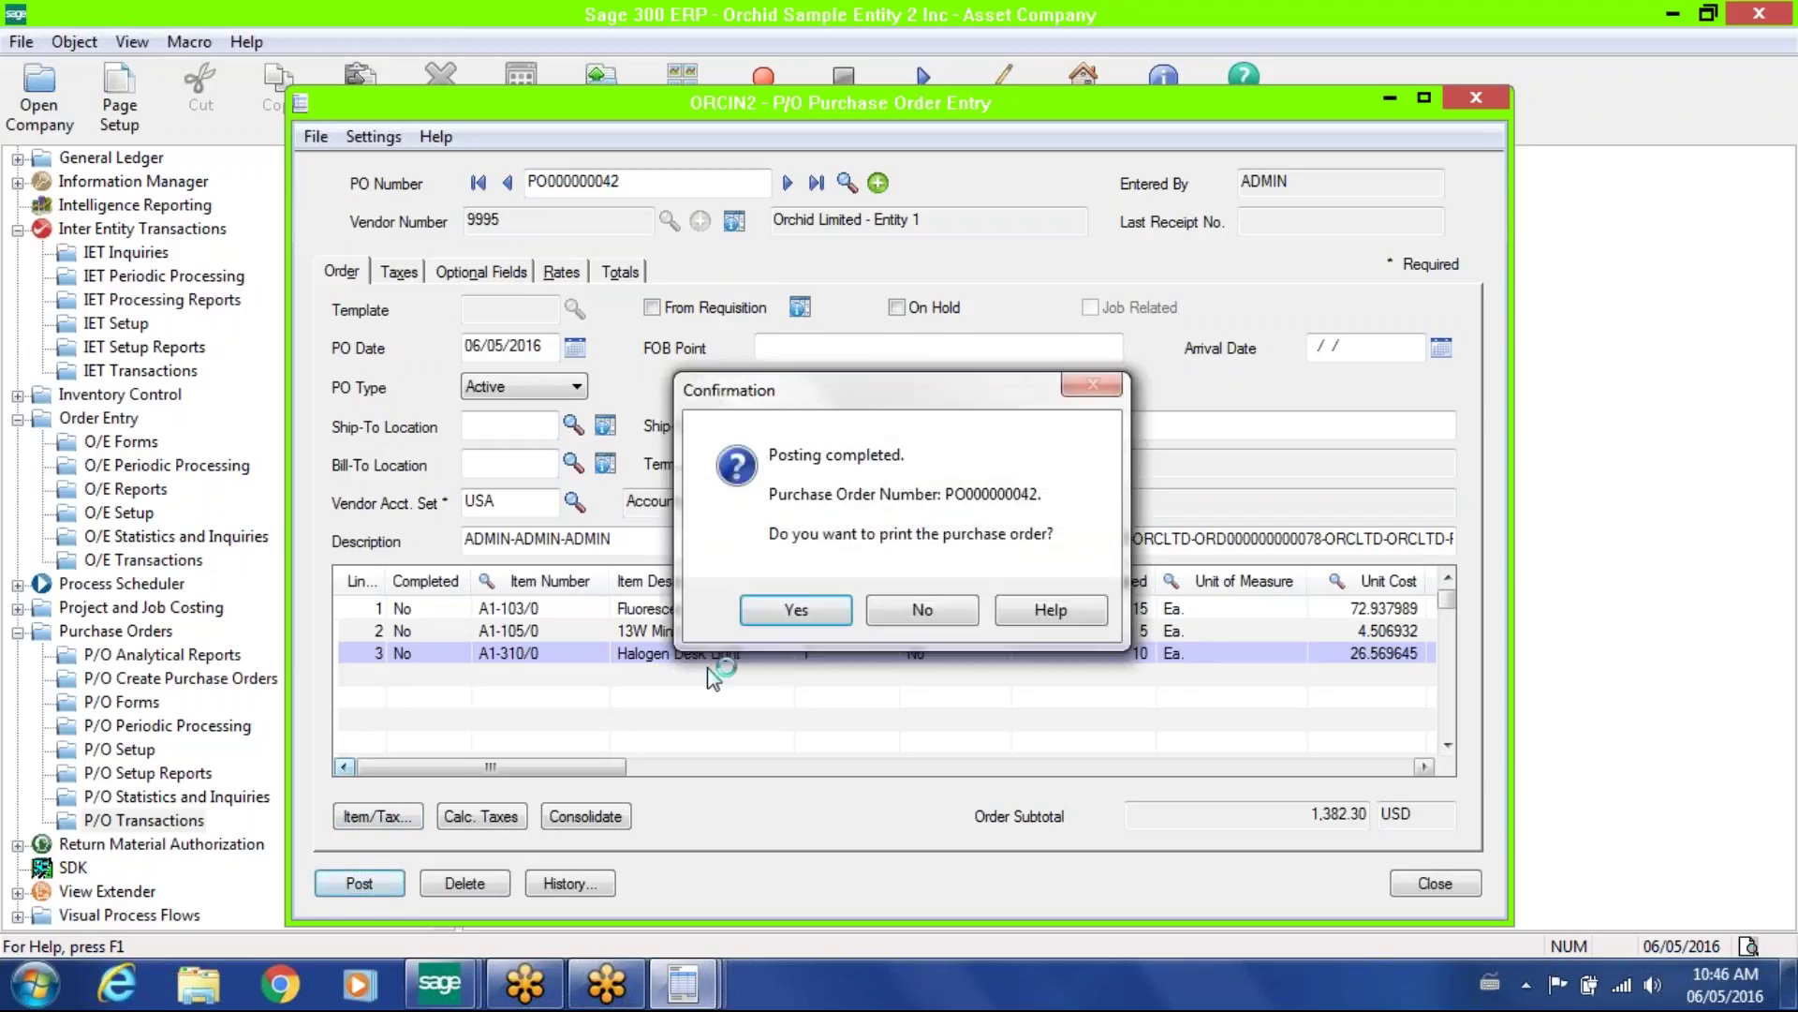
left_click(898, 611)
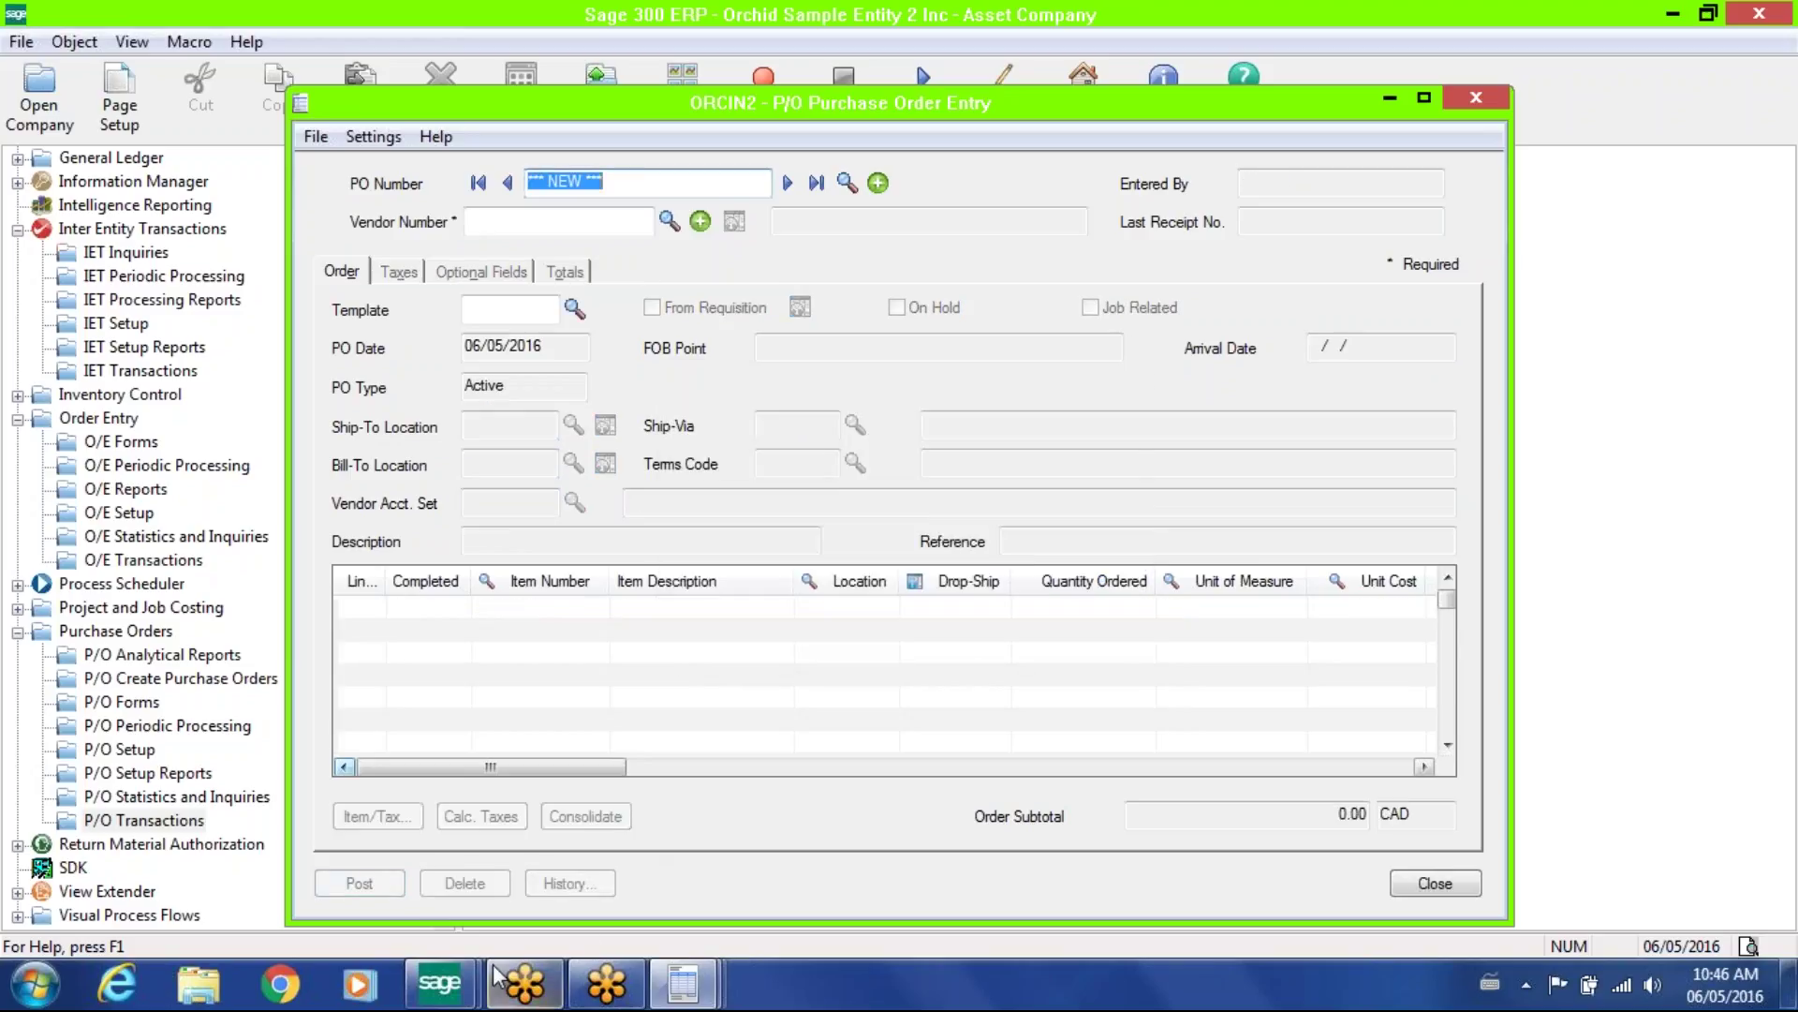
Switch to Orchid Sample Company Limited and reload the inter company sales order to check the Halogen Desk Light line's quantity ordered.
mouse_move(469, 991)
left_click(369, 884)
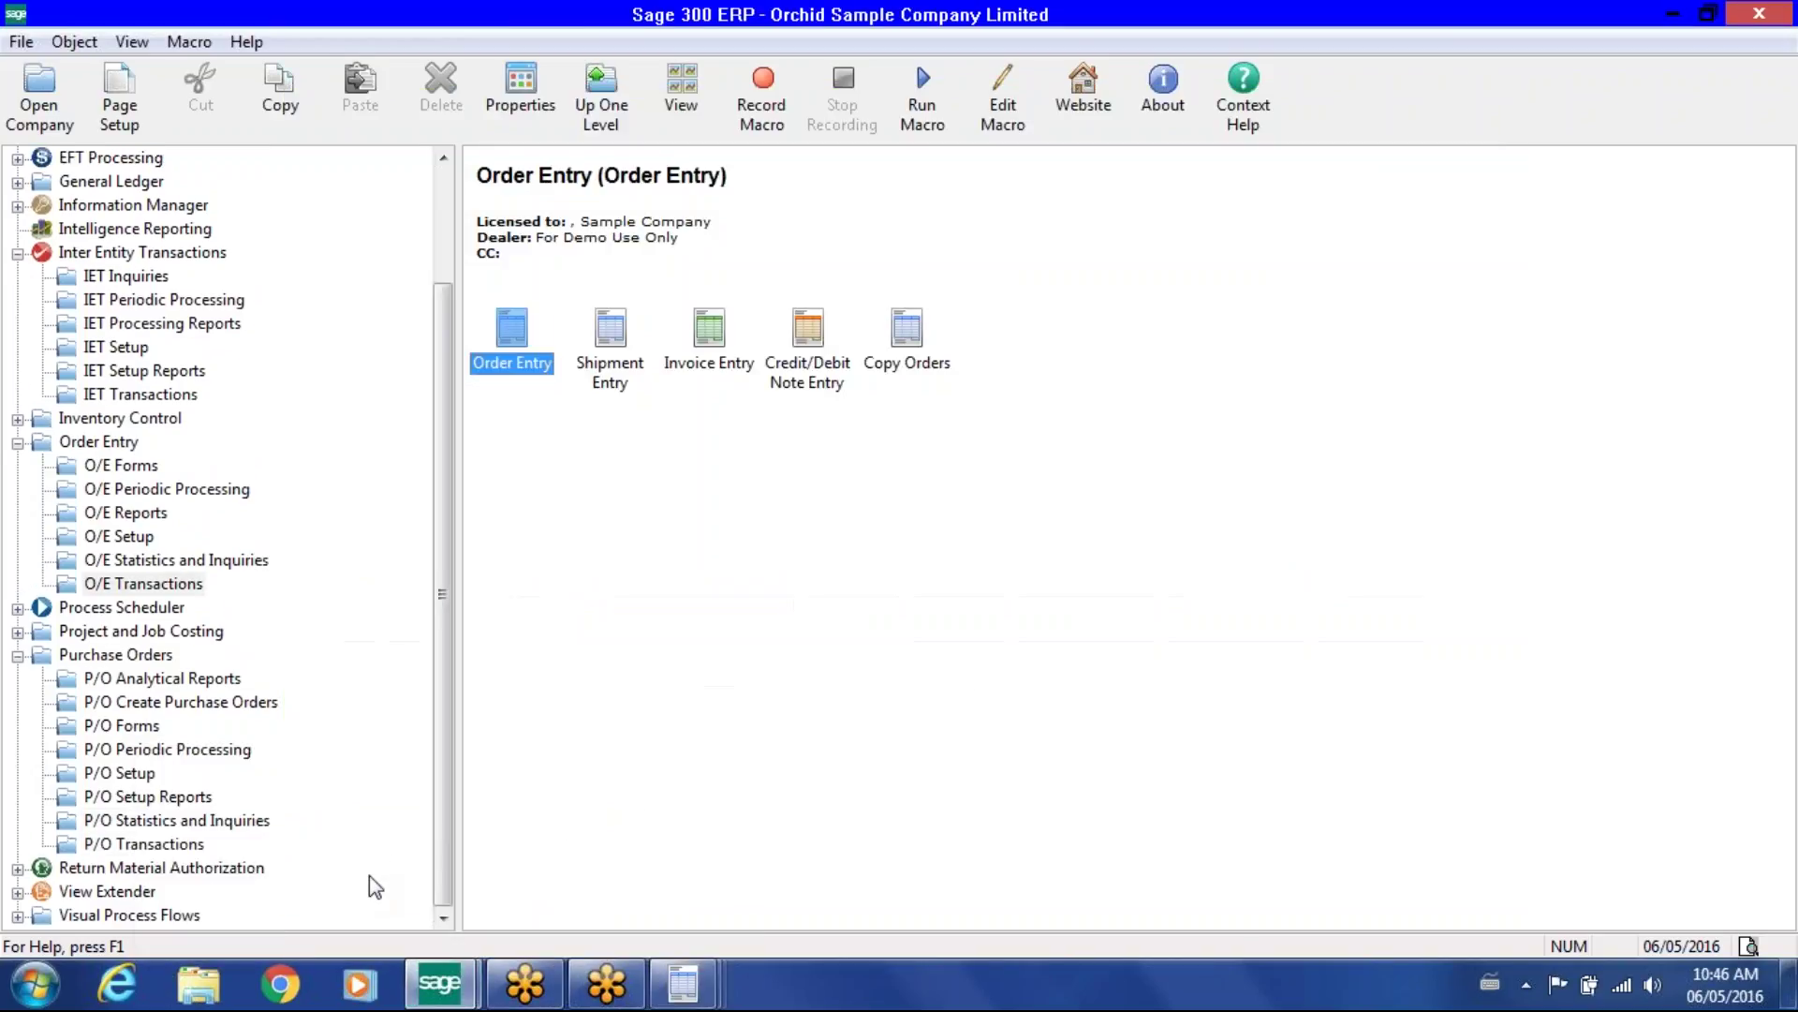
double_click(513, 337)
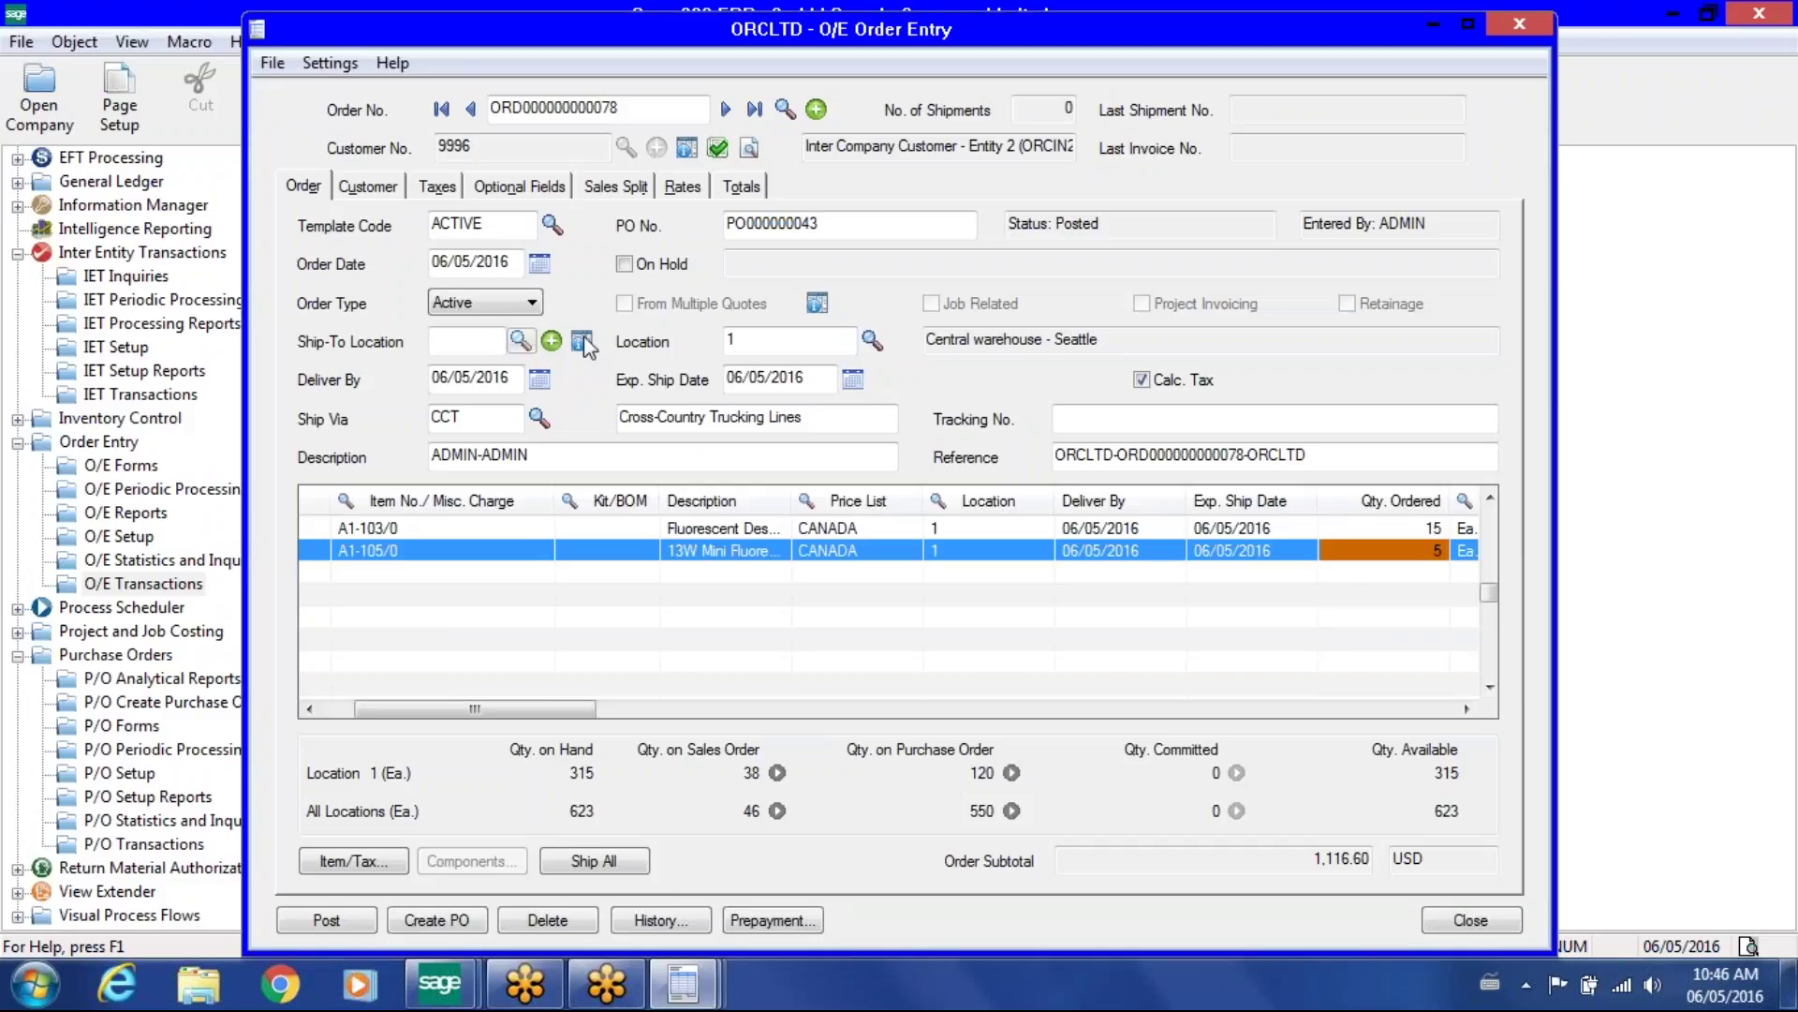
left_click(471, 109)
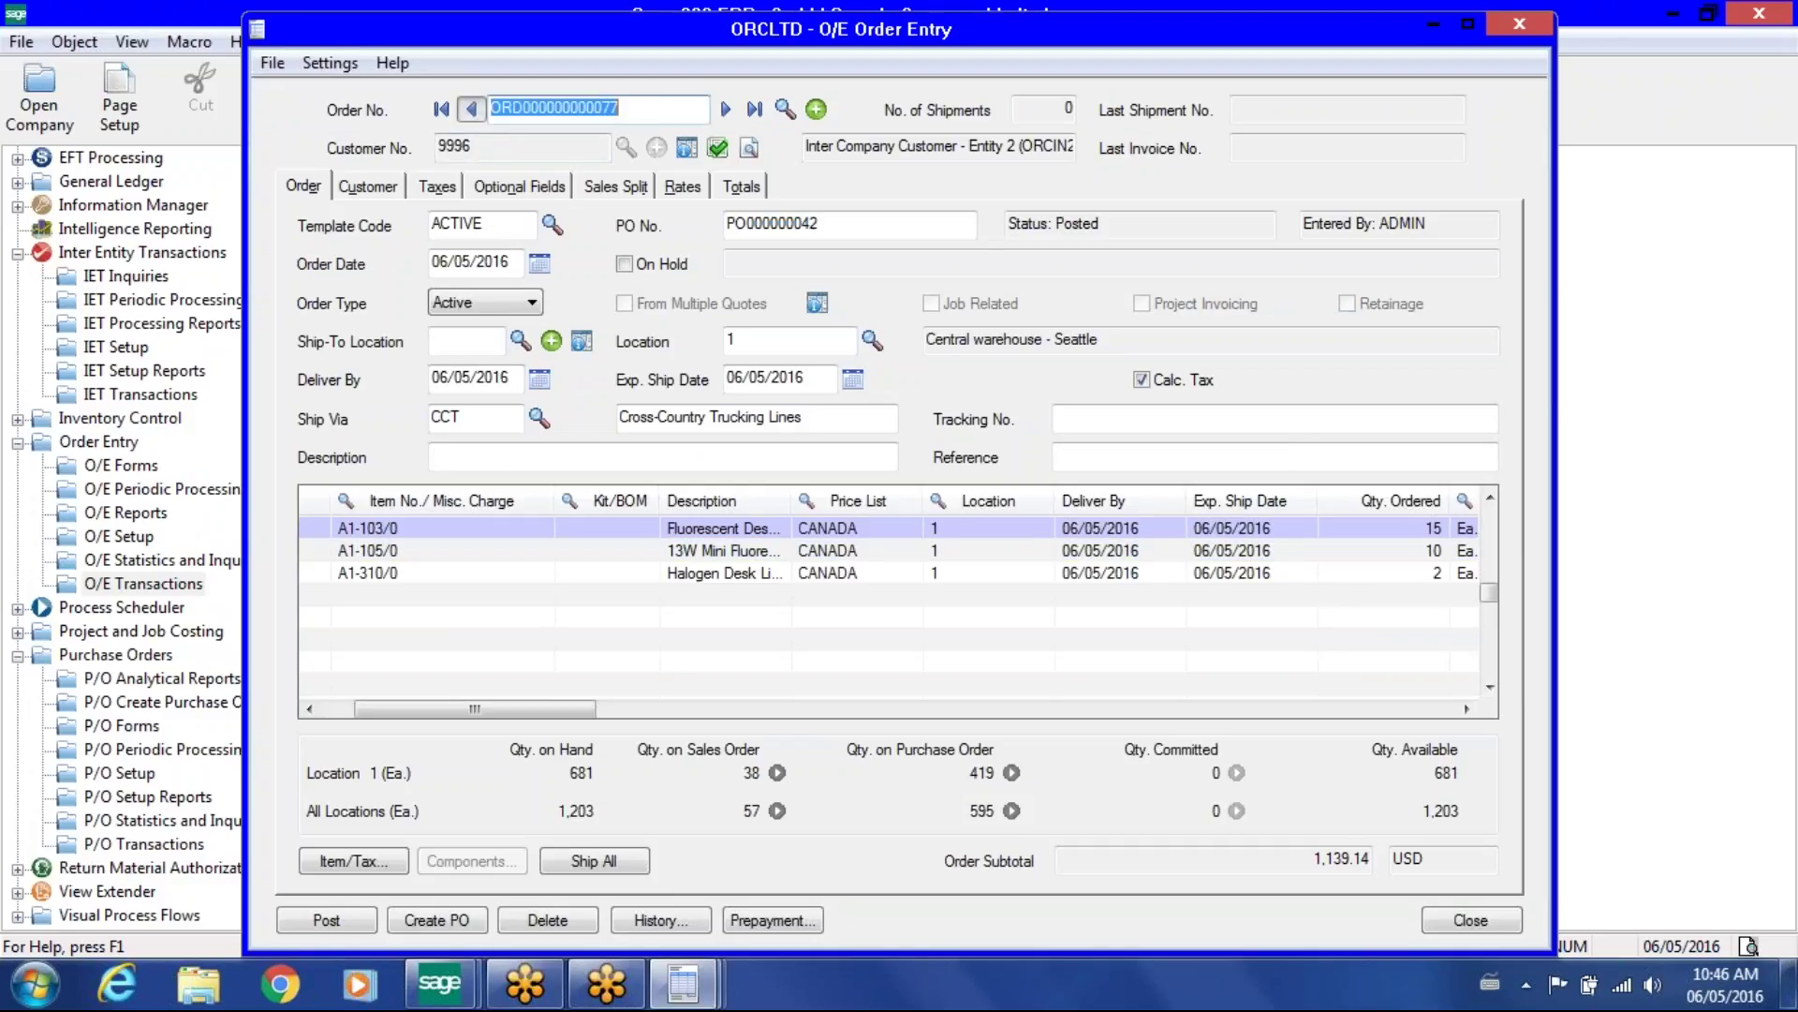
left_click(726, 108)
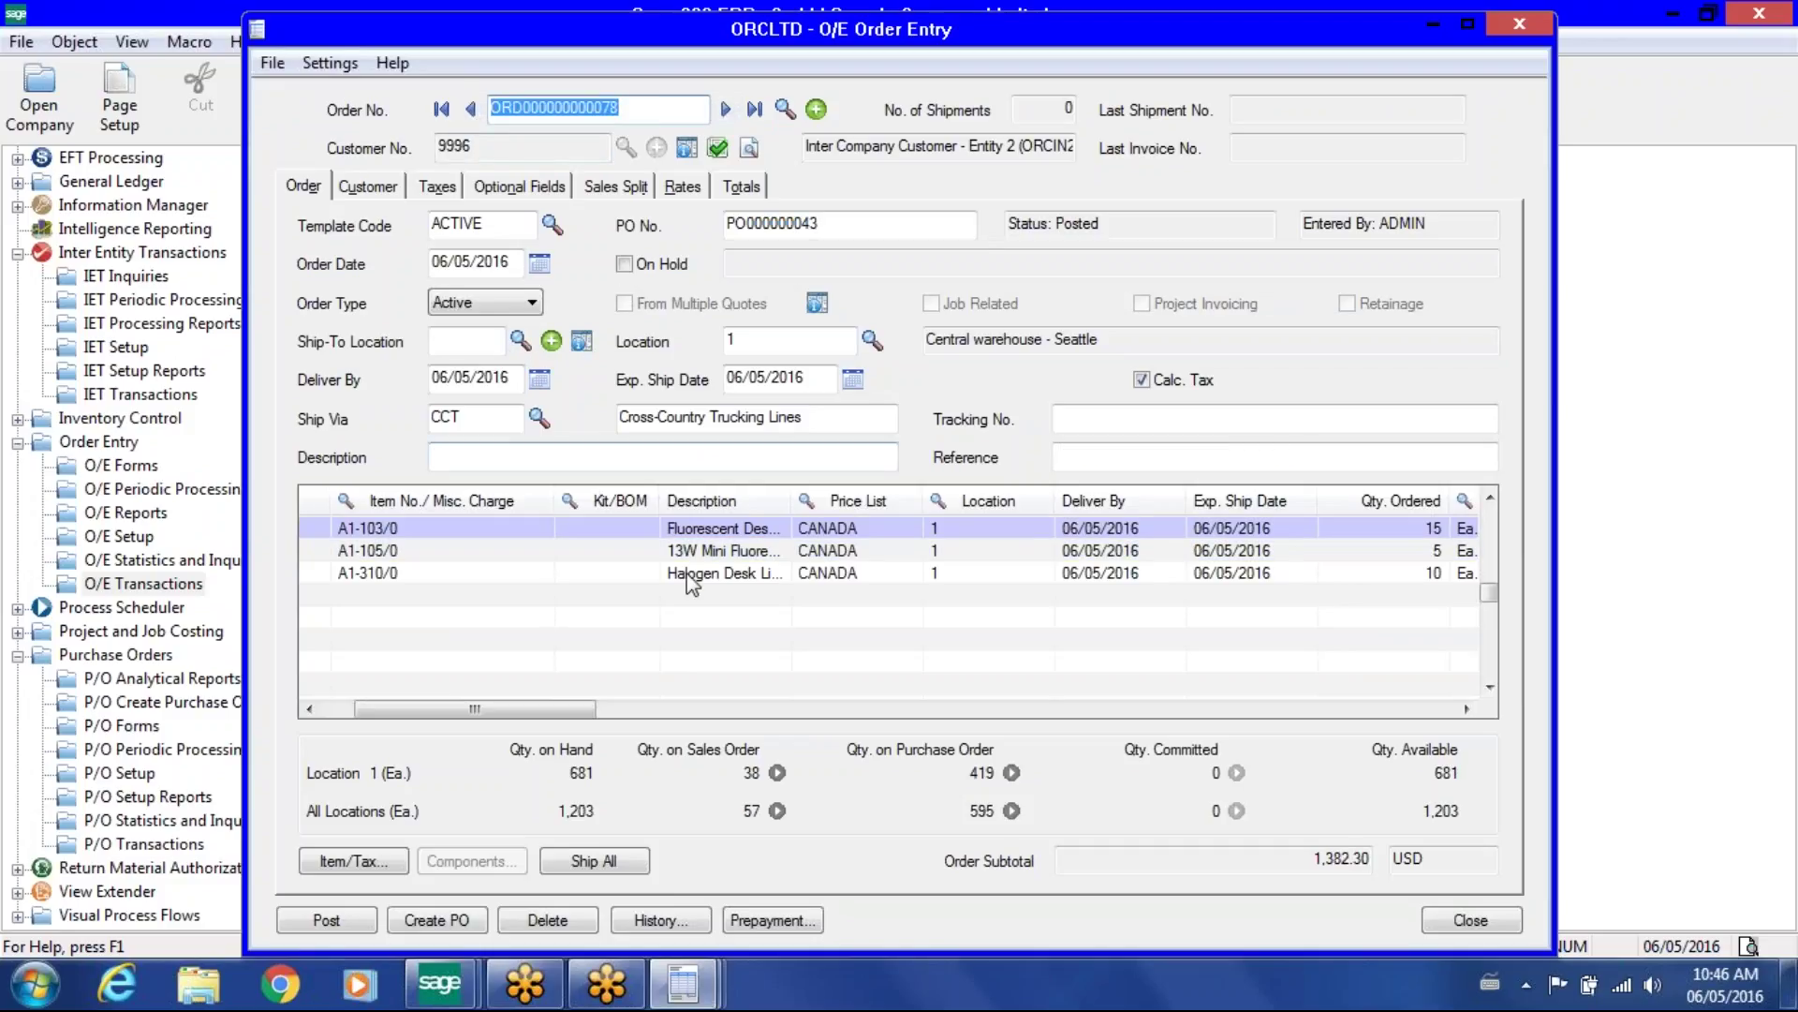
left_click_drag(553, 719, 622, 711)
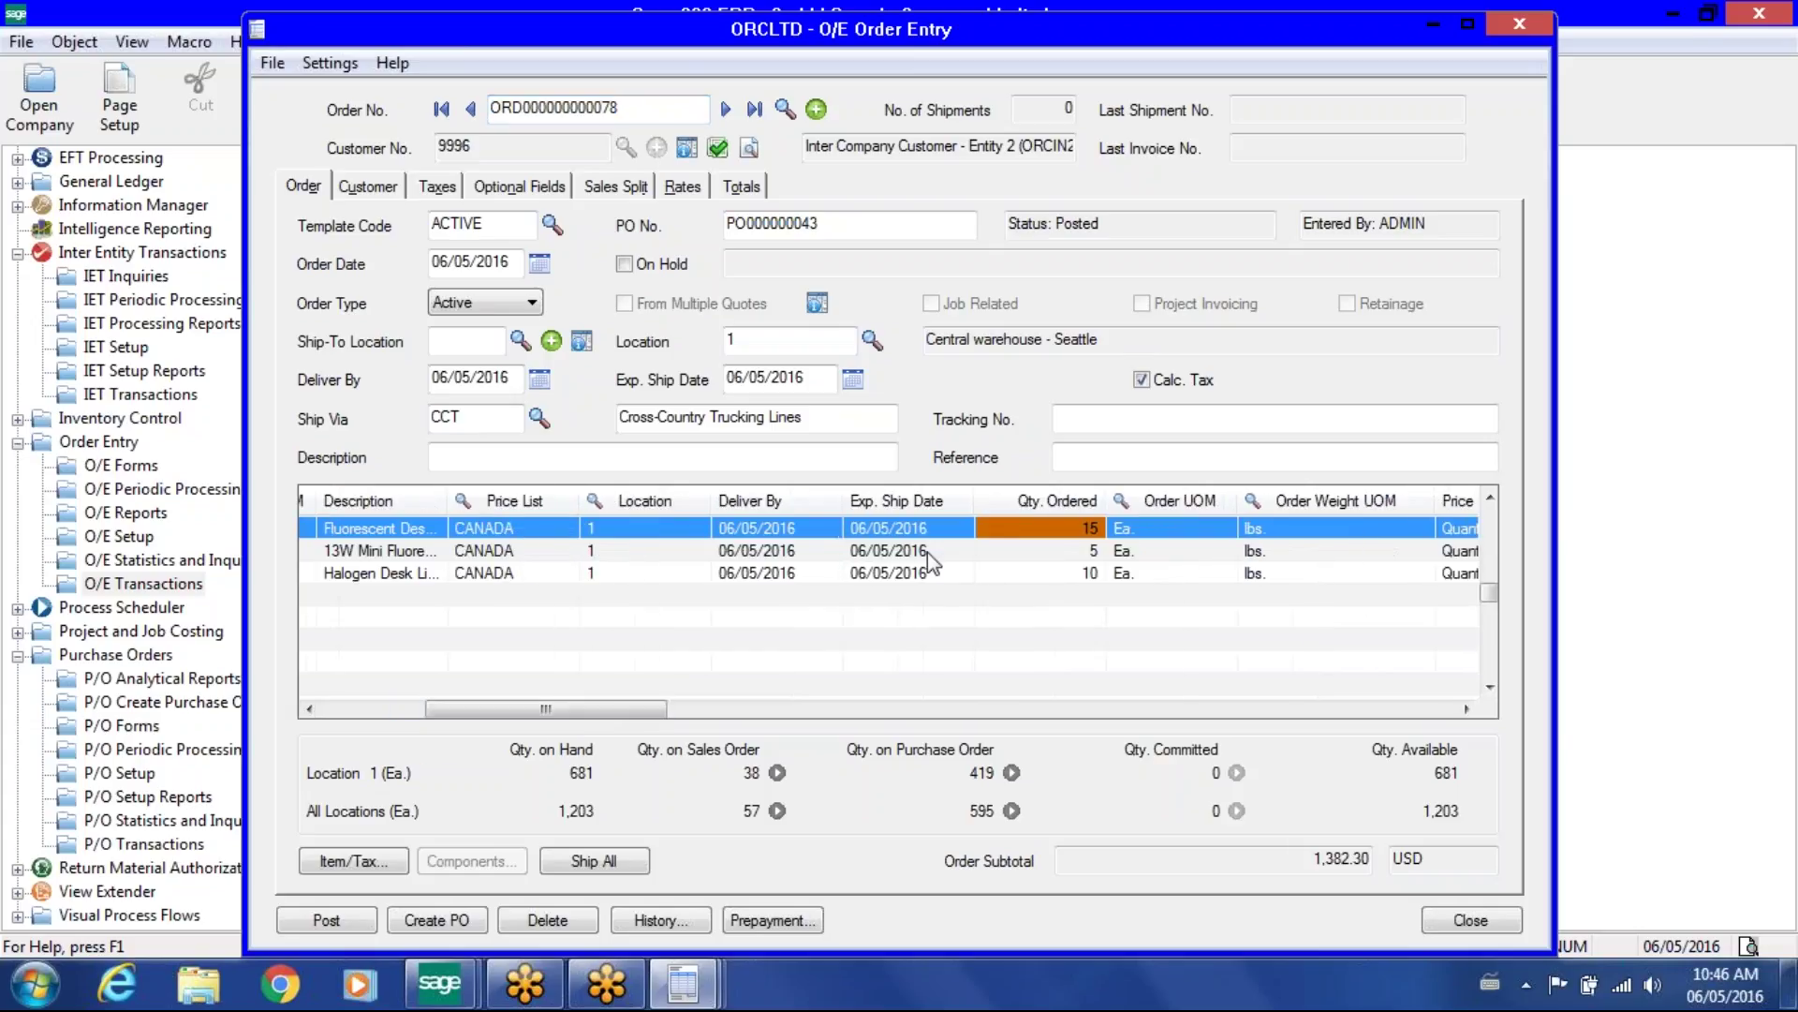
left_click(1008, 573)
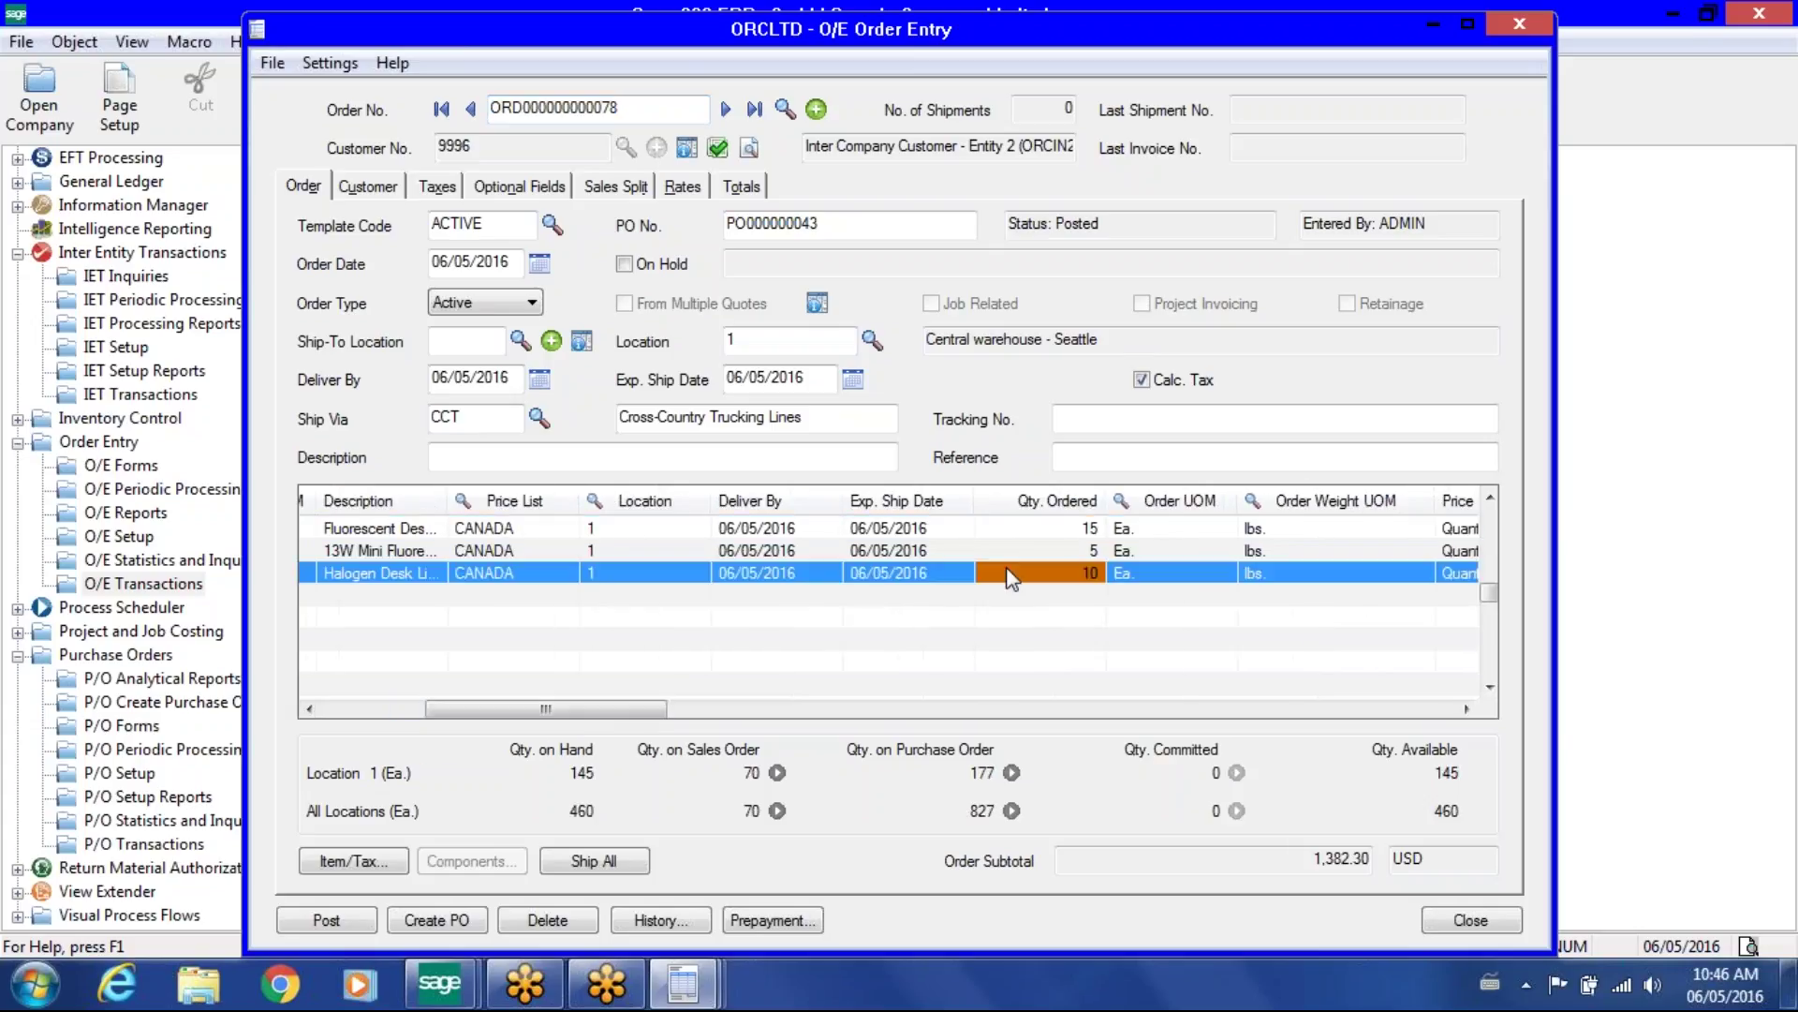
Open the last purchase order in Orchid Sample Company Limited and check the Halogen Desk Light line's quantity ordered.
left_click(168, 846)
double_click(607, 338)
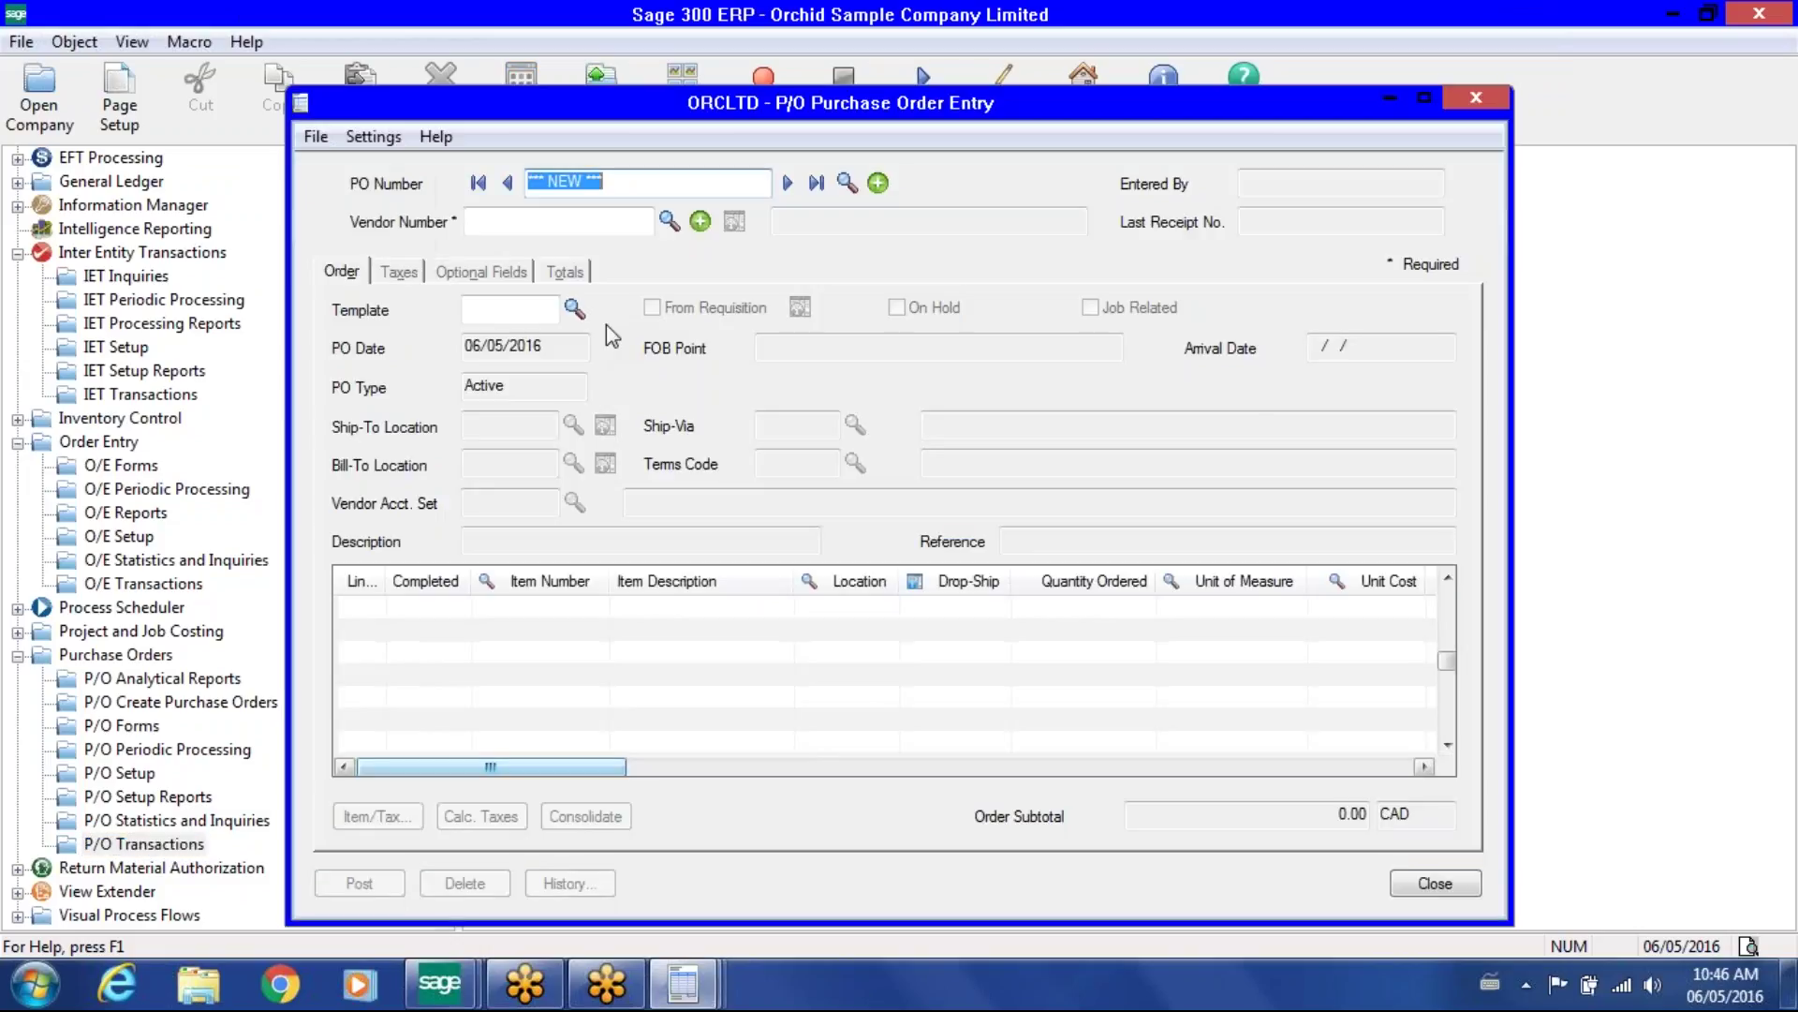
left_click(817, 183)
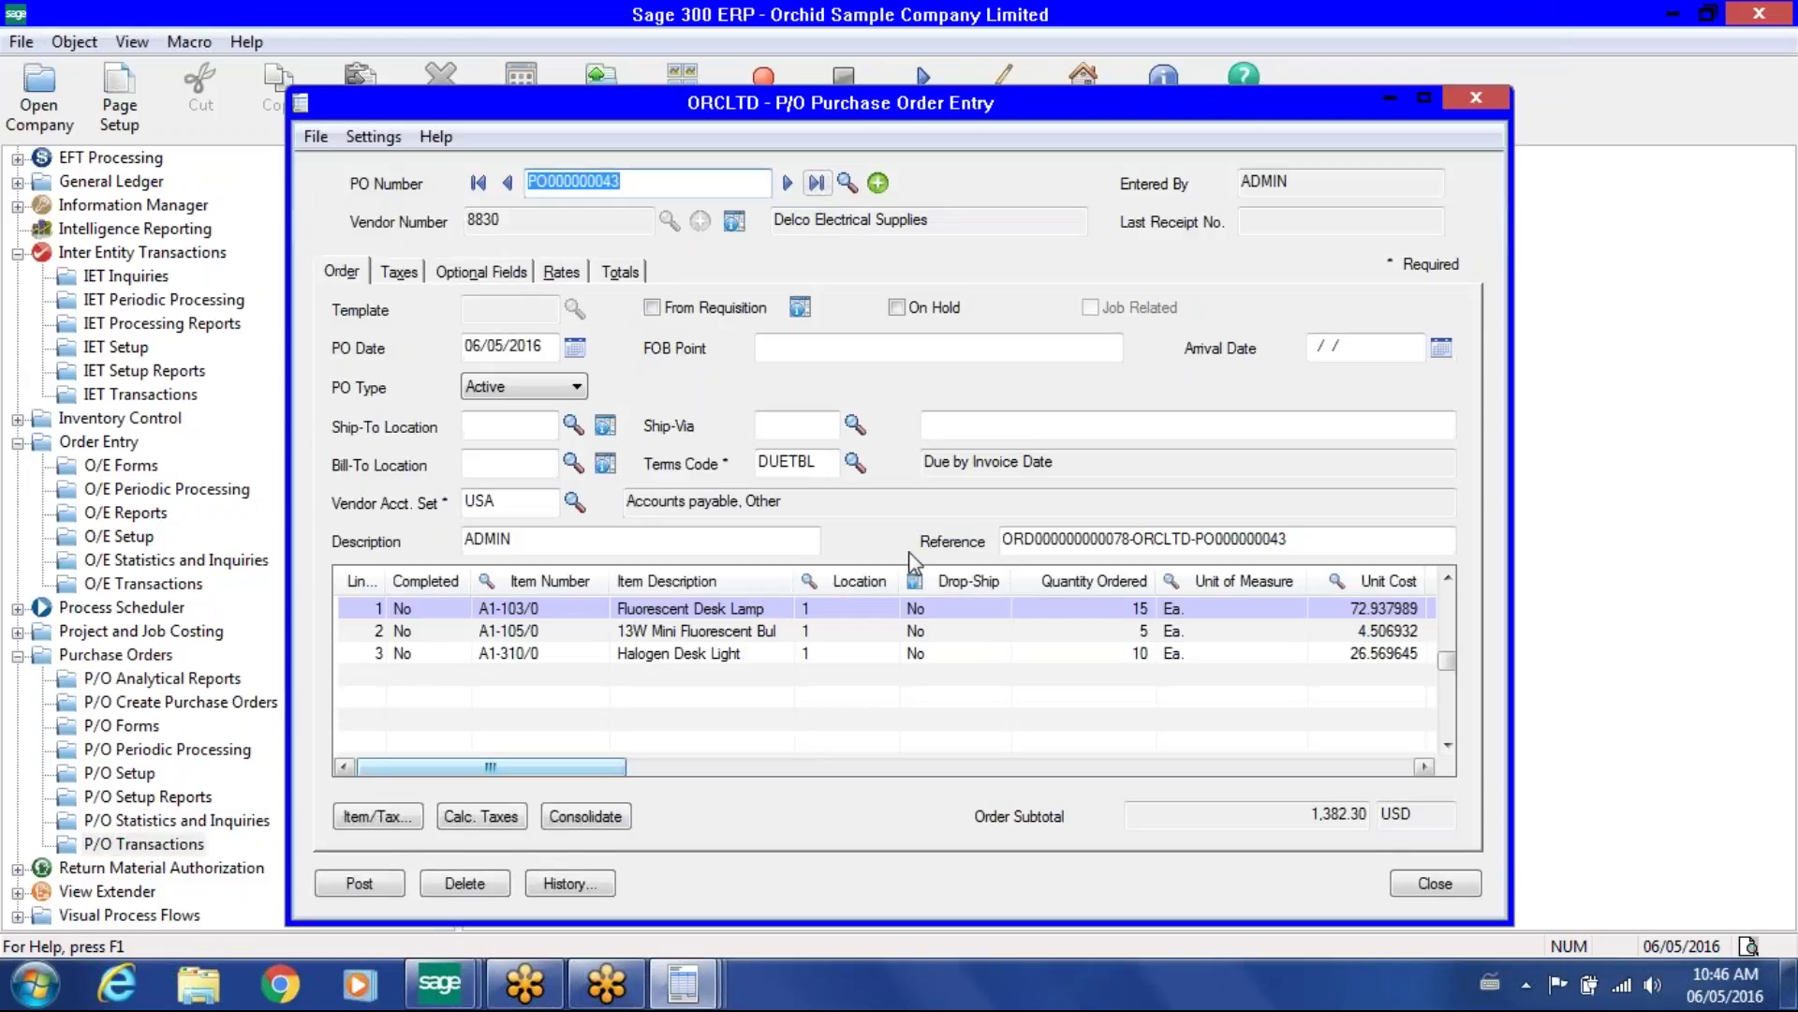
left_click(1054, 653)
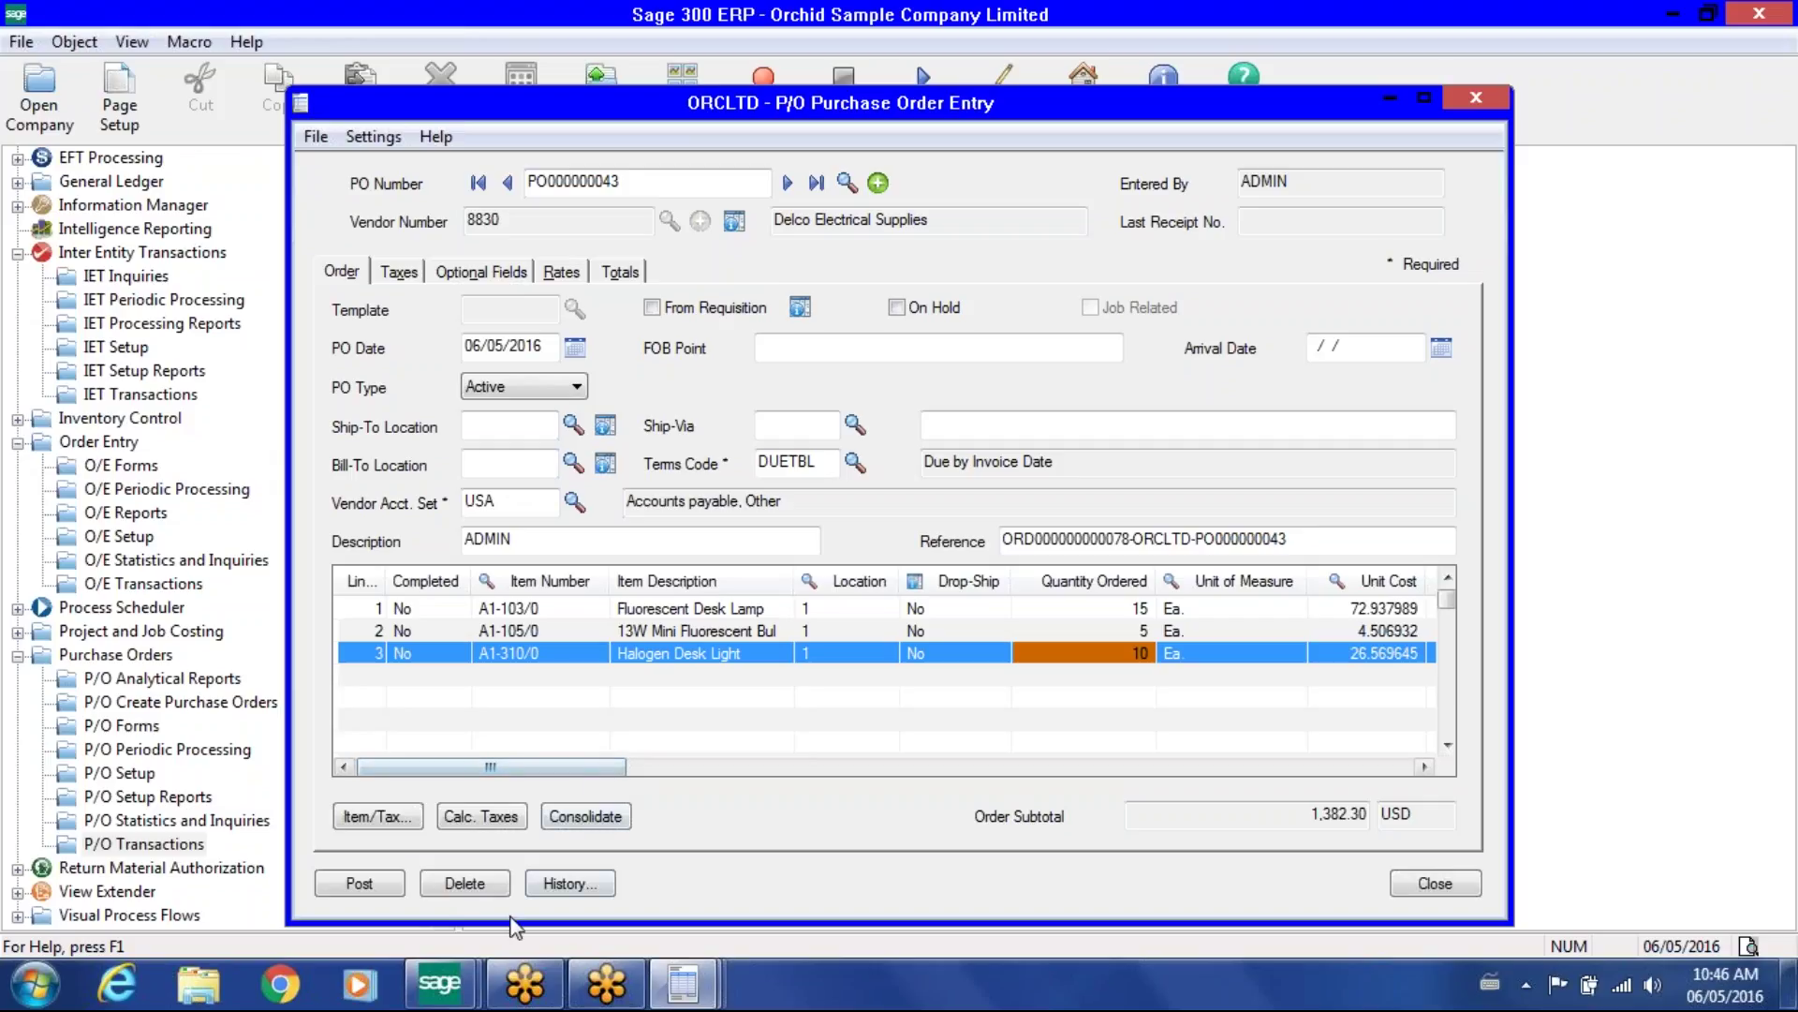
left_click(459, 996)
left_click(594, 891)
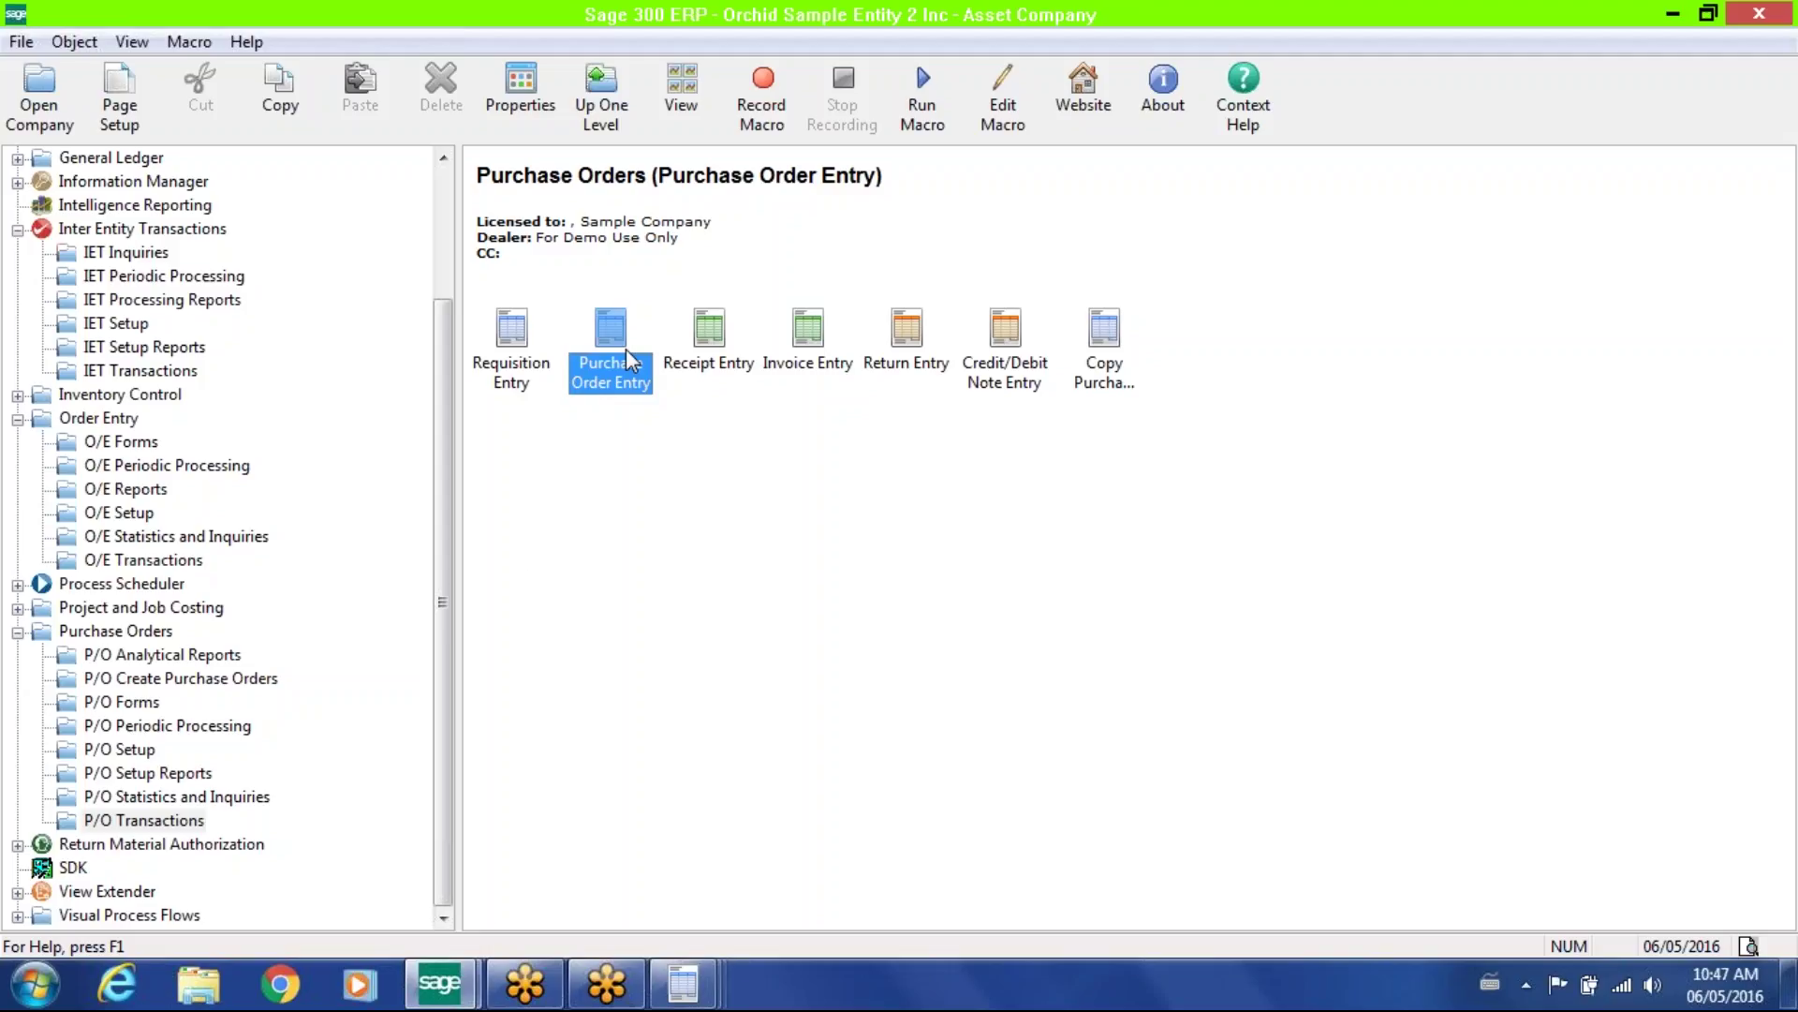
Switch to Orchid Sample Company Limited and check the quantity ordered on all three lines of the Delco Electrical Supplies purchase order.
left_click(439, 983)
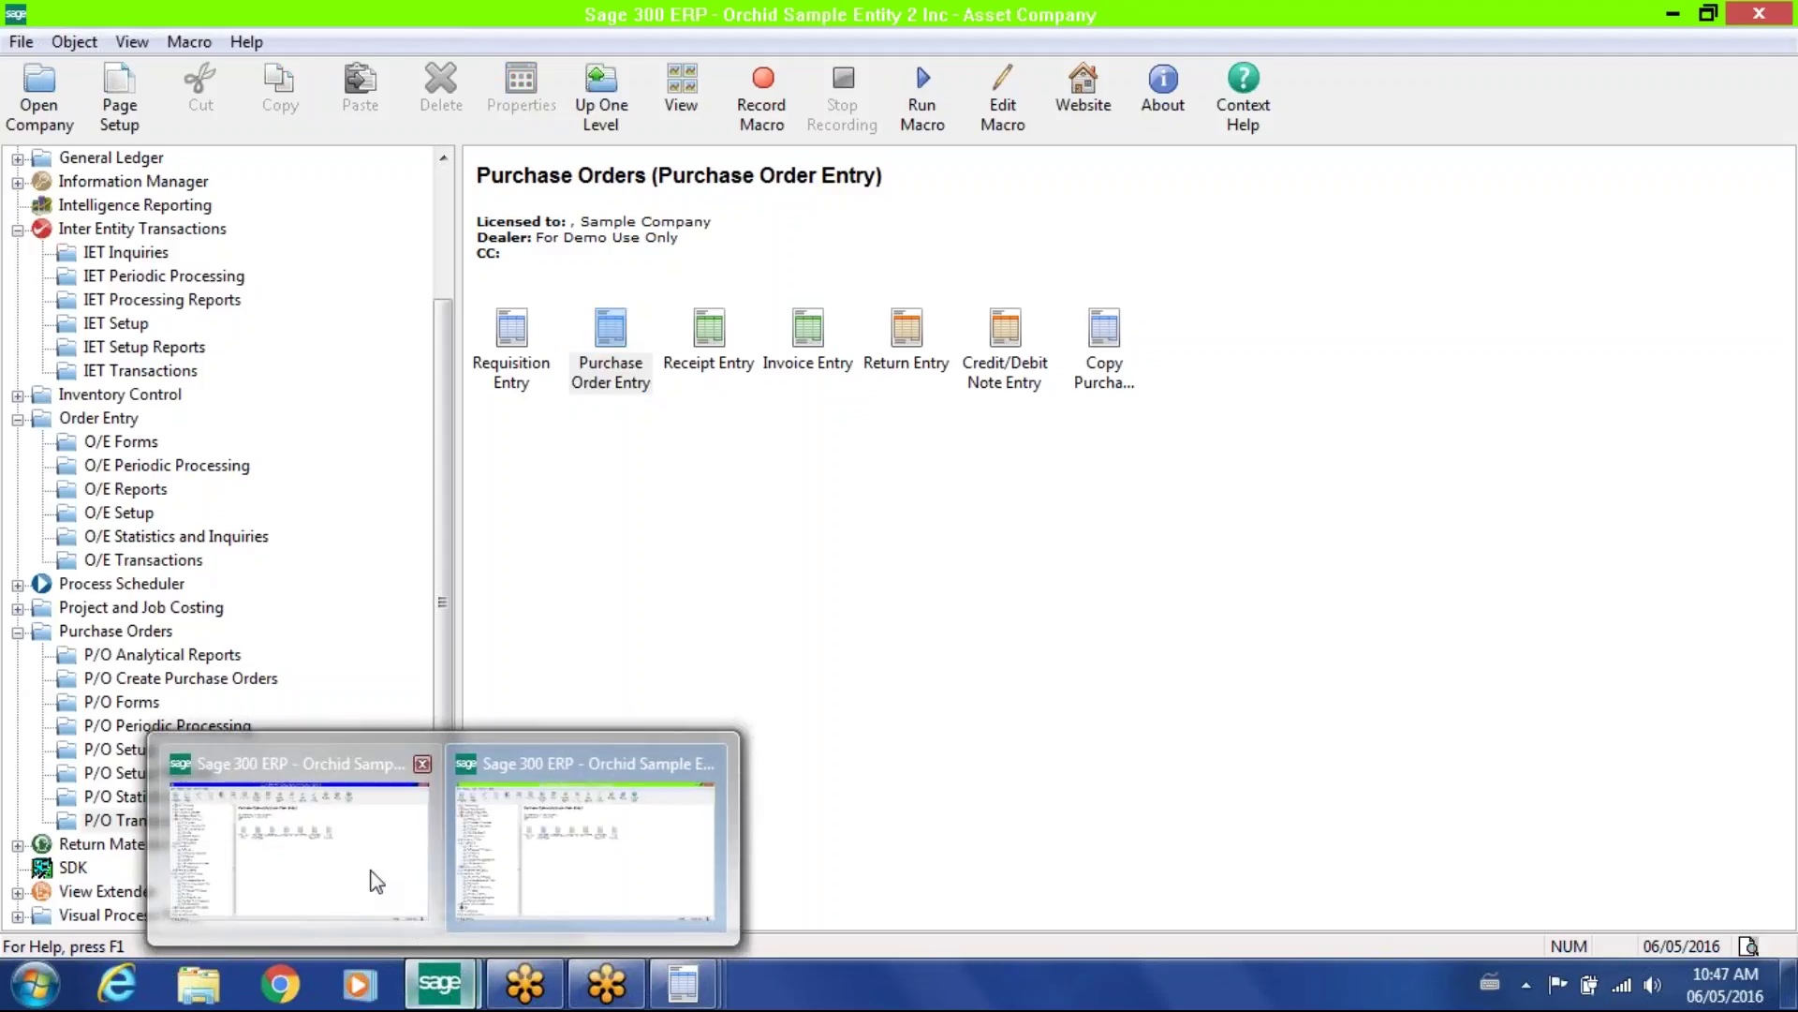
left_click(376, 881)
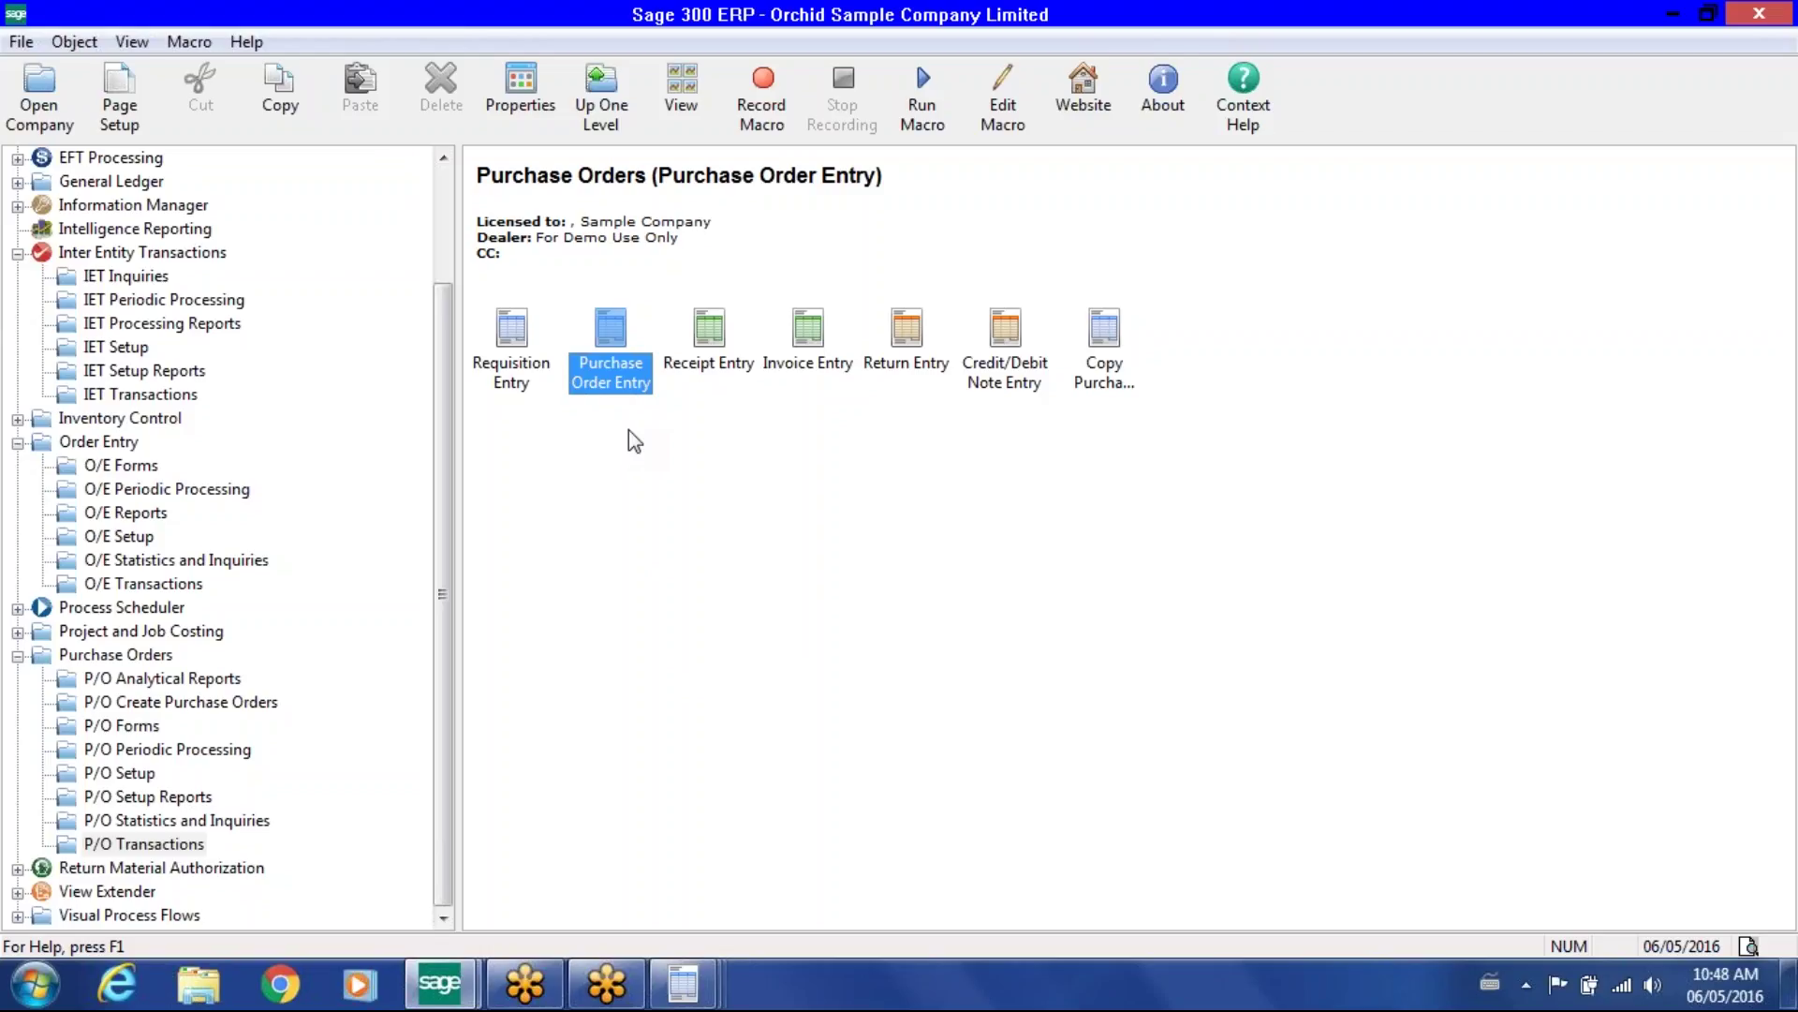
double_click(620, 382)
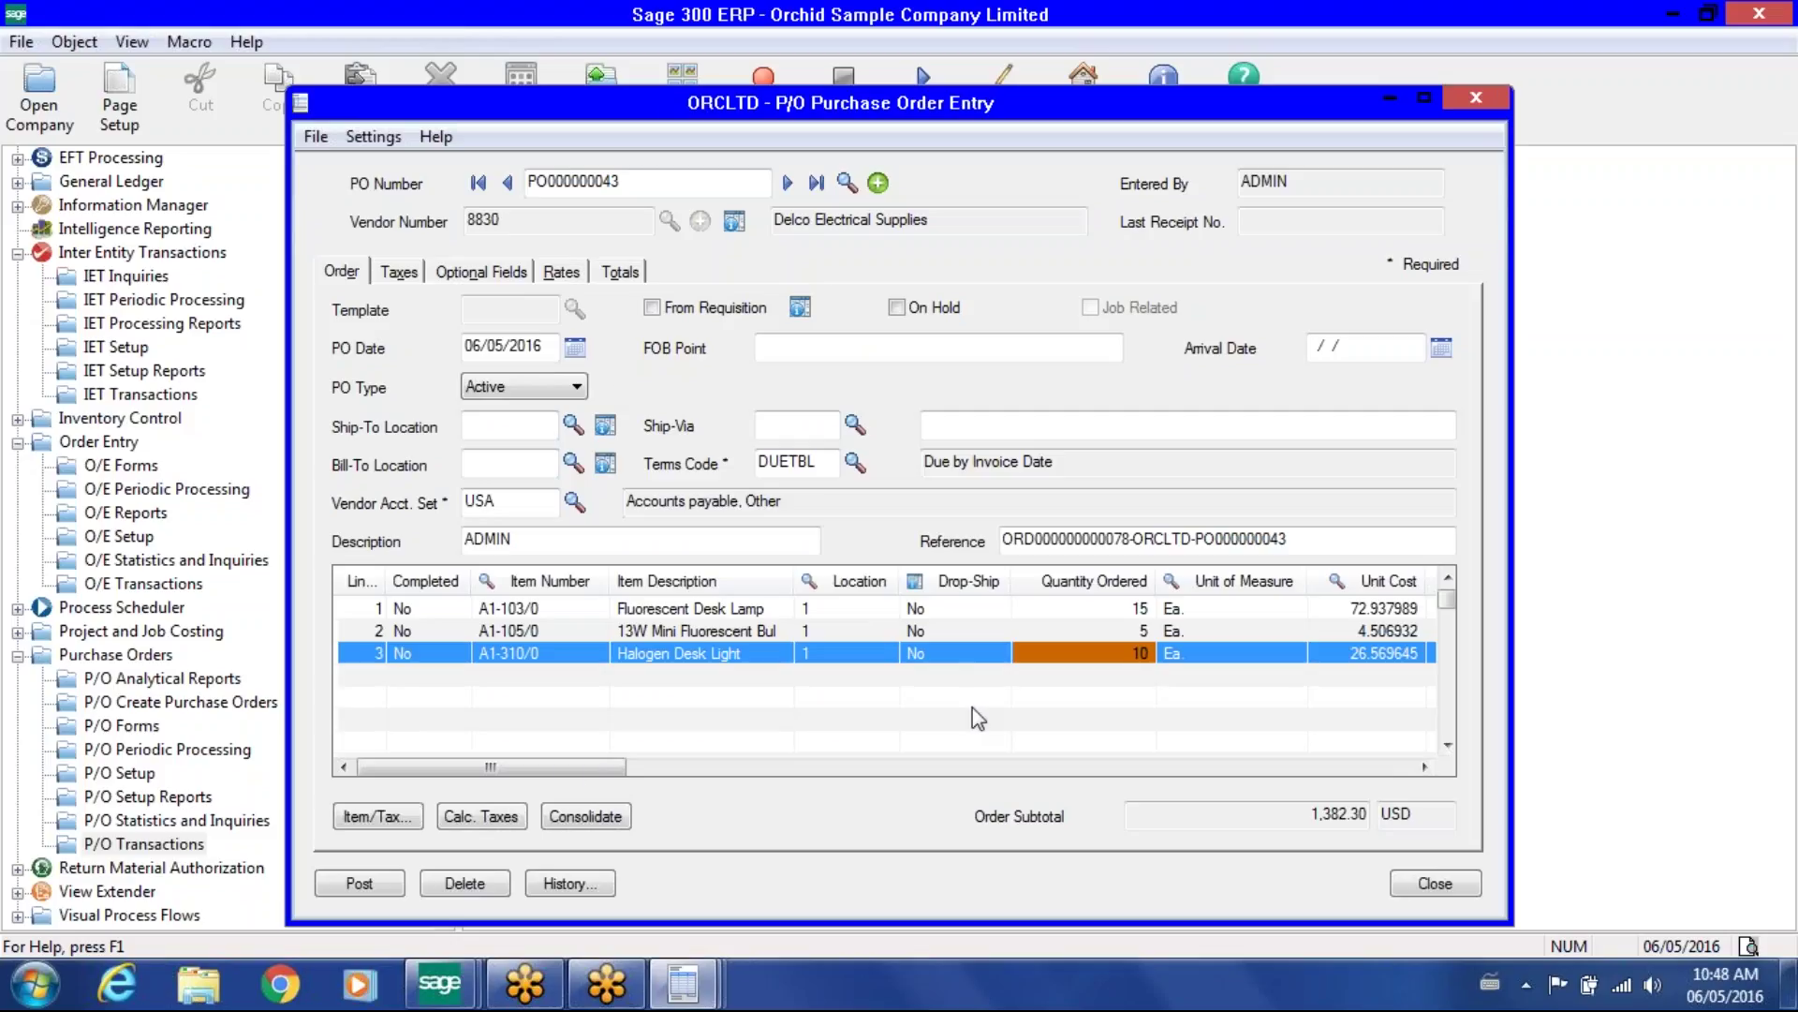
left_click(1058, 613)
left_click(1060, 633)
left_click(1066, 653)
Post the Delco Electrical Supplies purchase order without printing it and close Purchase Order Entry.
left_click(379, 884)
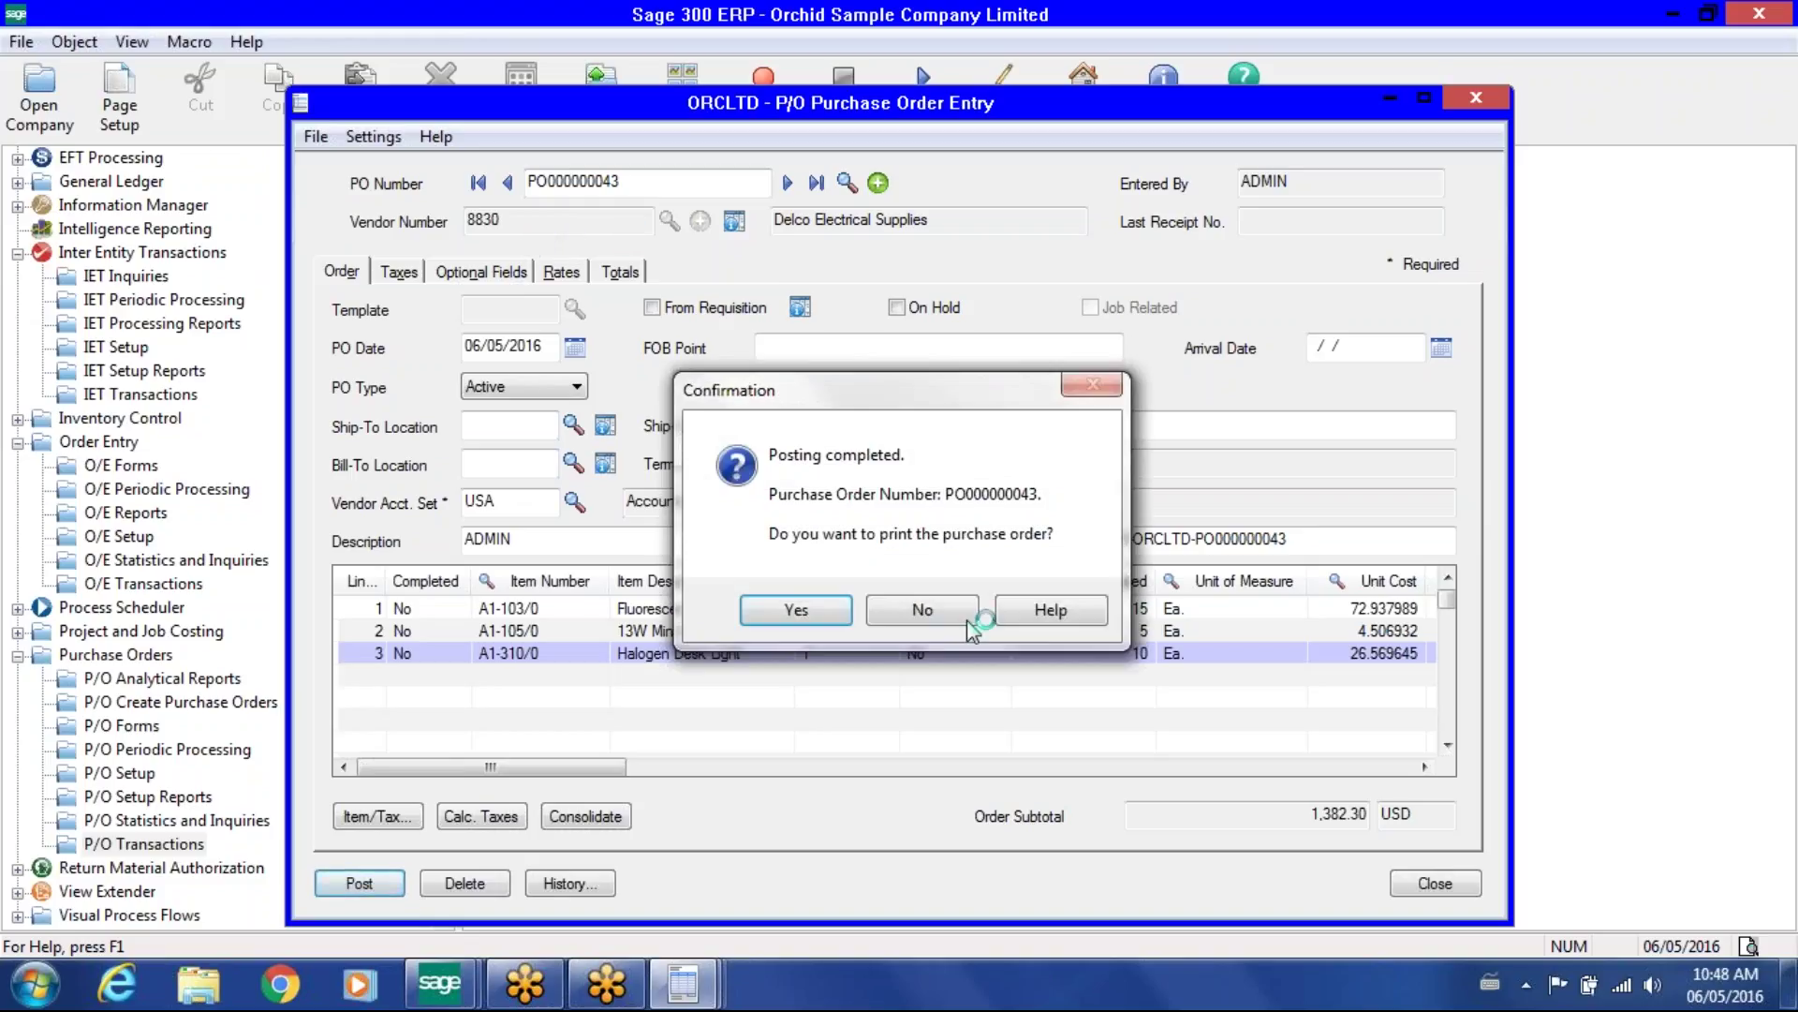
left_click(965, 617)
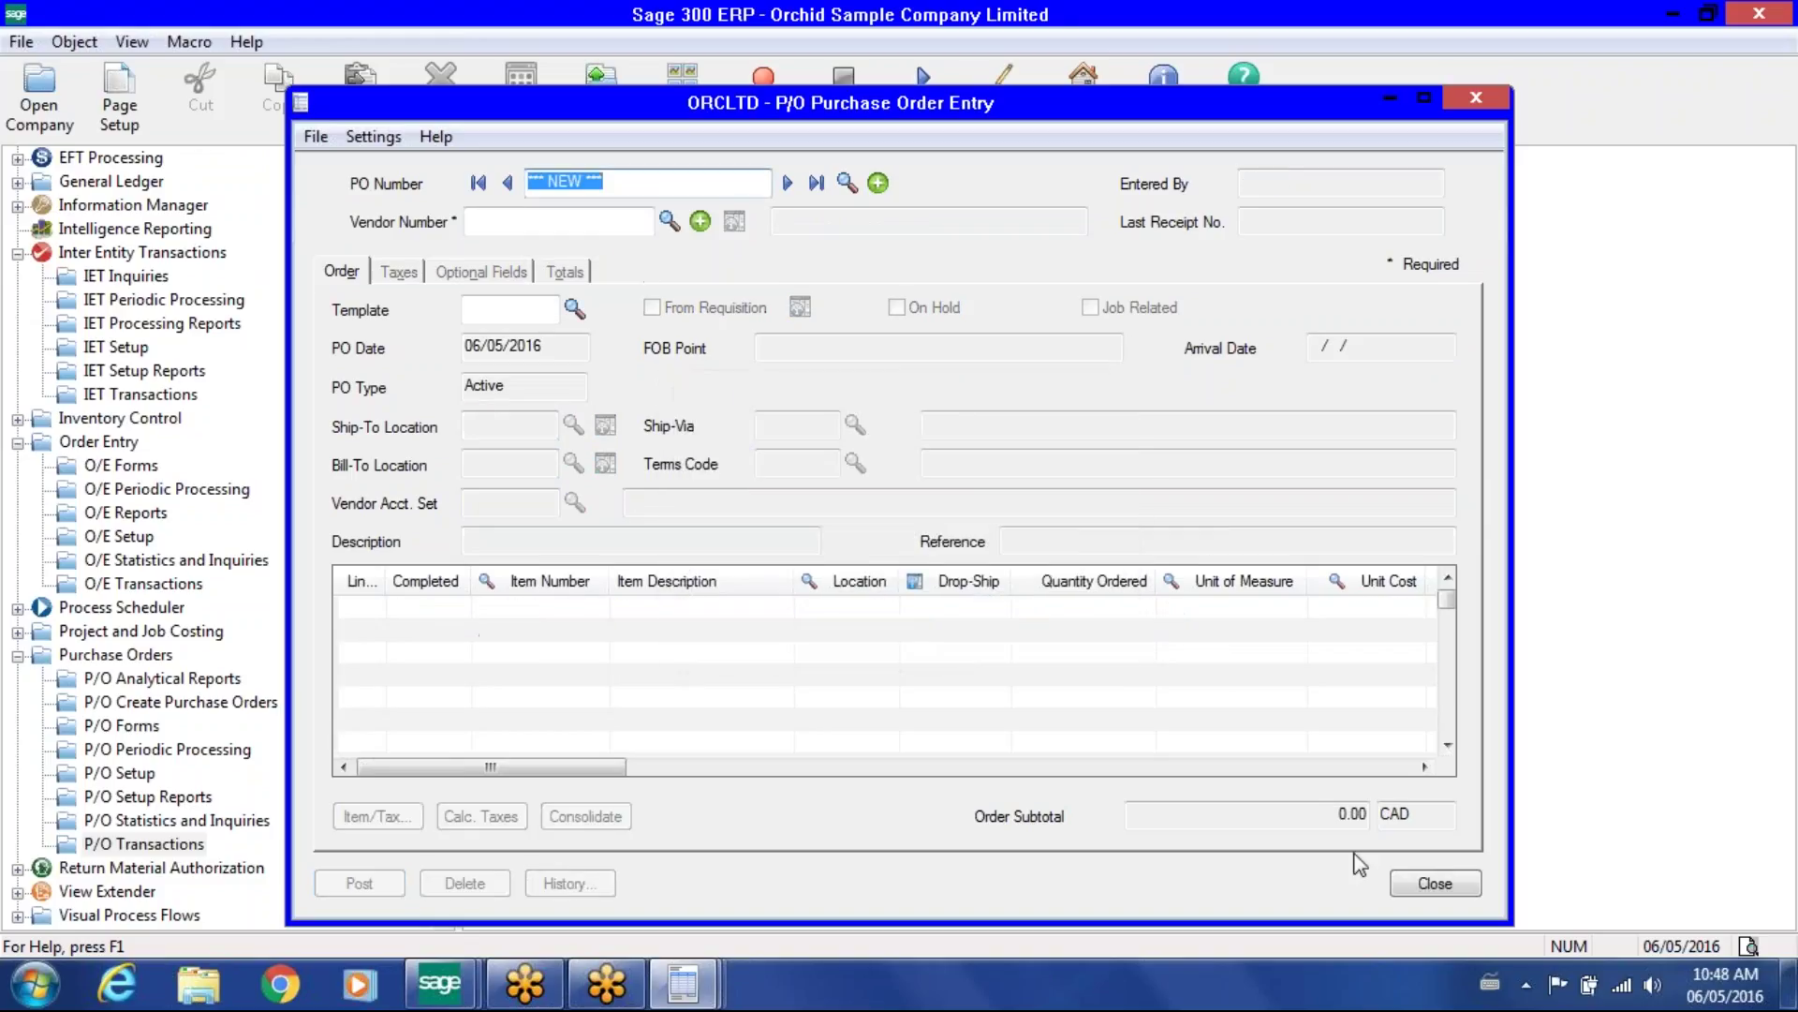
left_click(1396, 880)
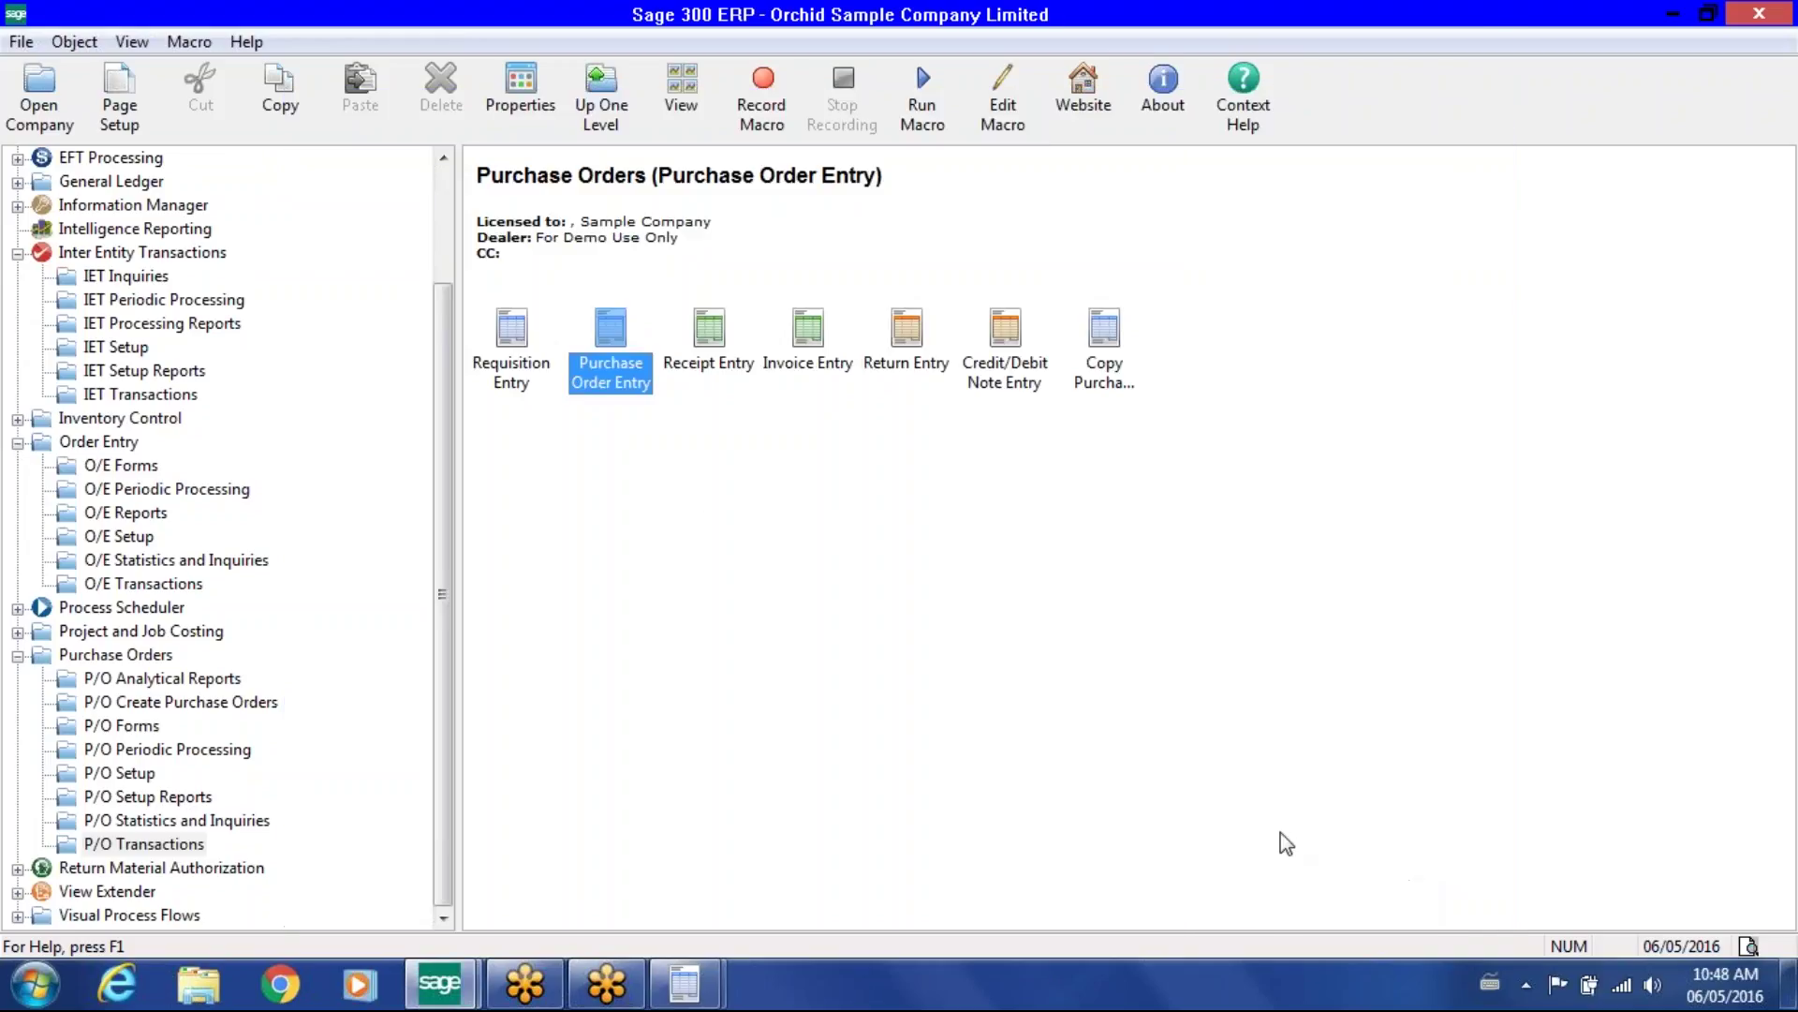
Create a receipt for vendor Delco Electrical Supplies from its latest purchase order and receive all lines in full.
double_click(709, 345)
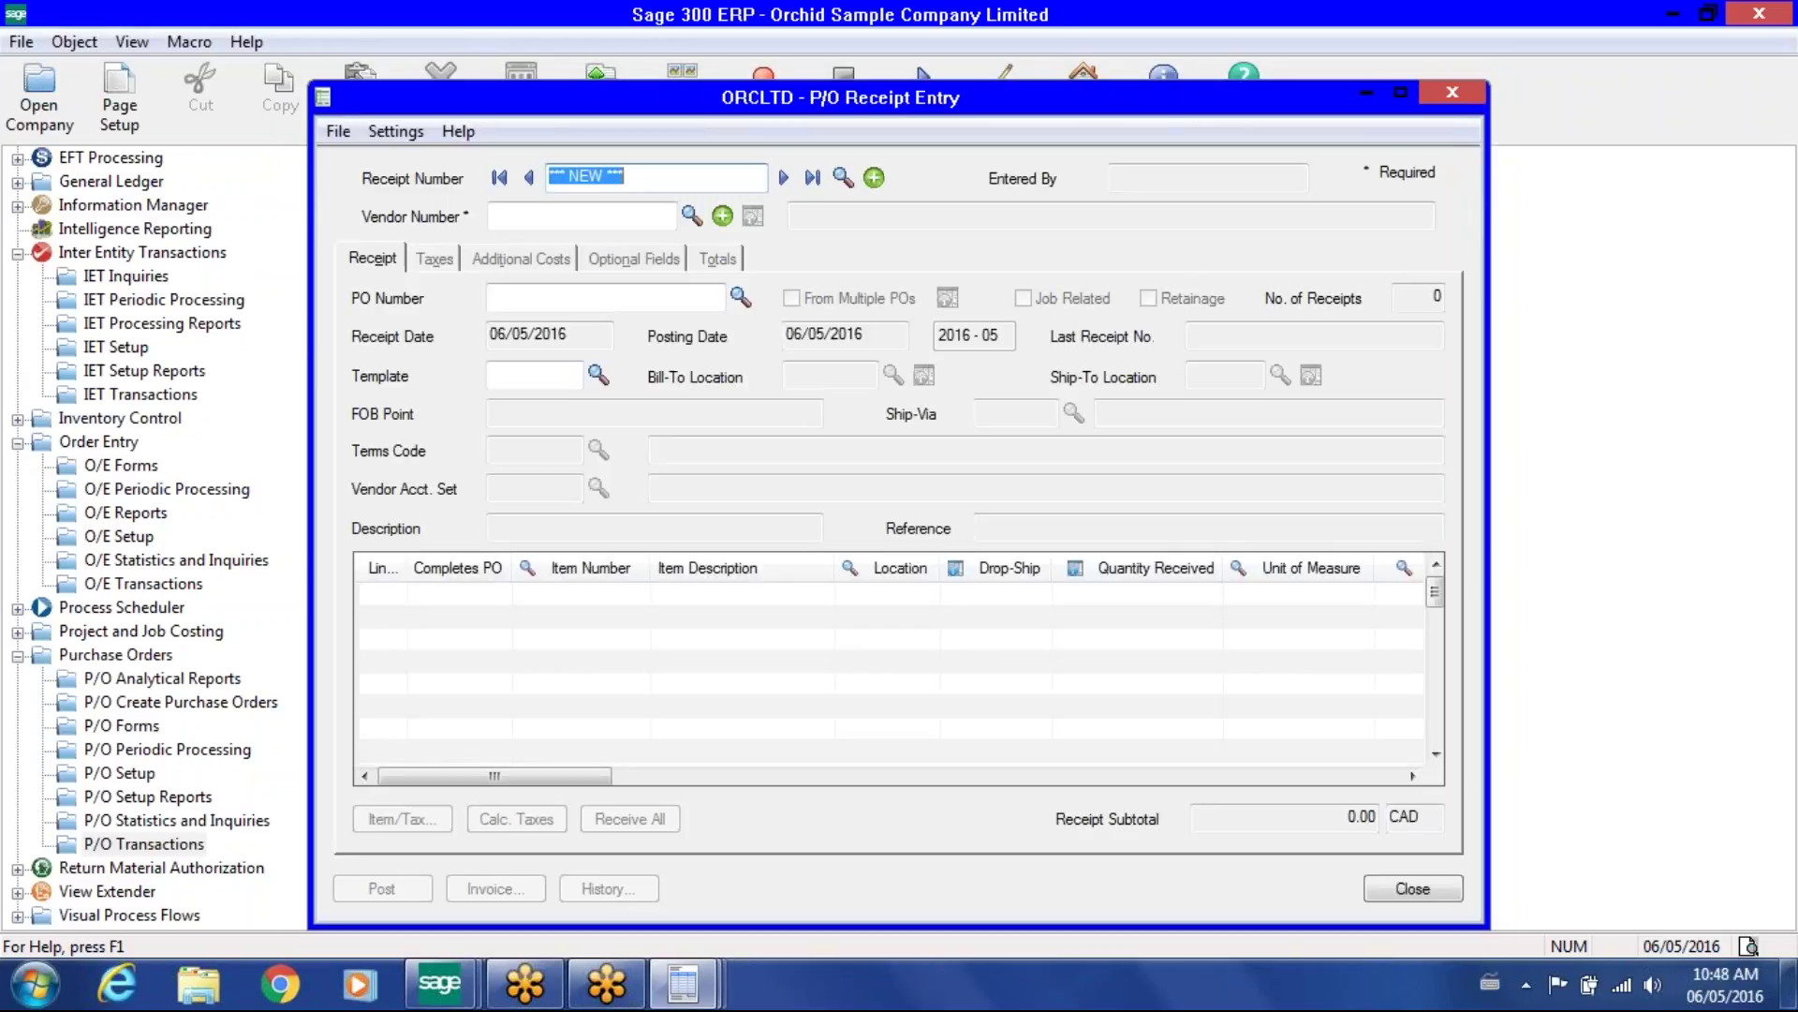
left_click(652, 221)
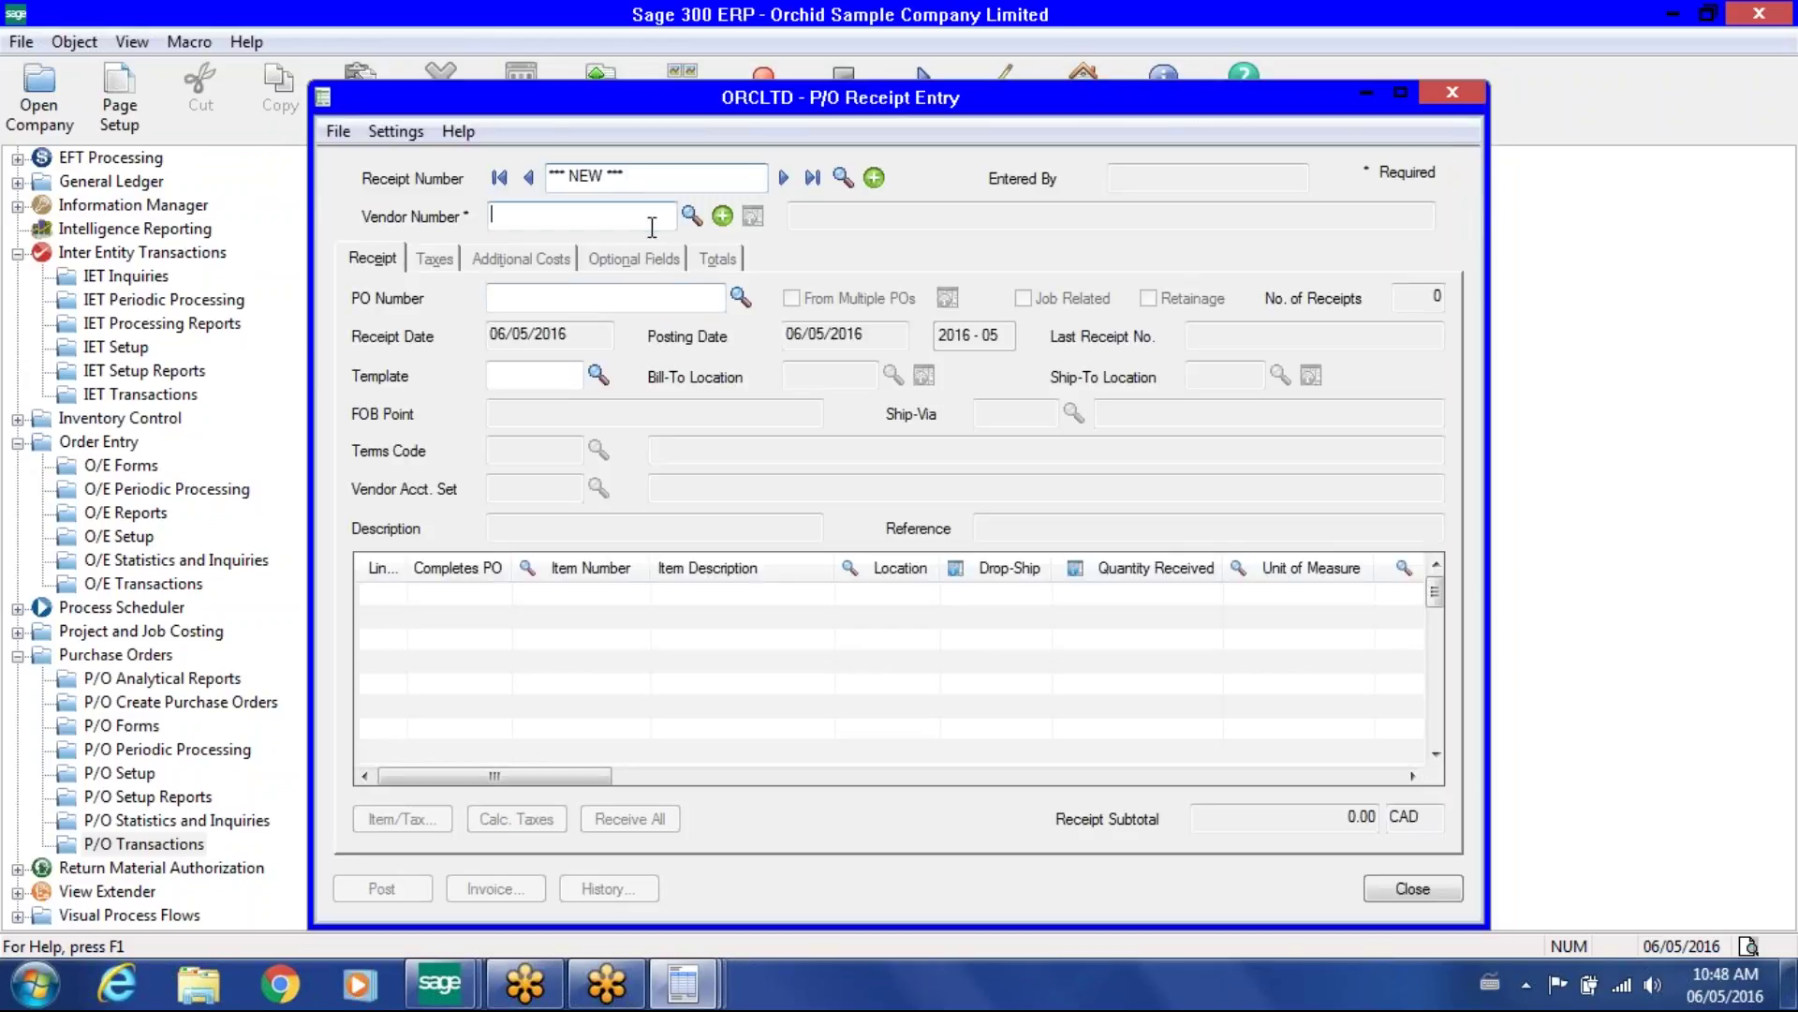
type("8830")
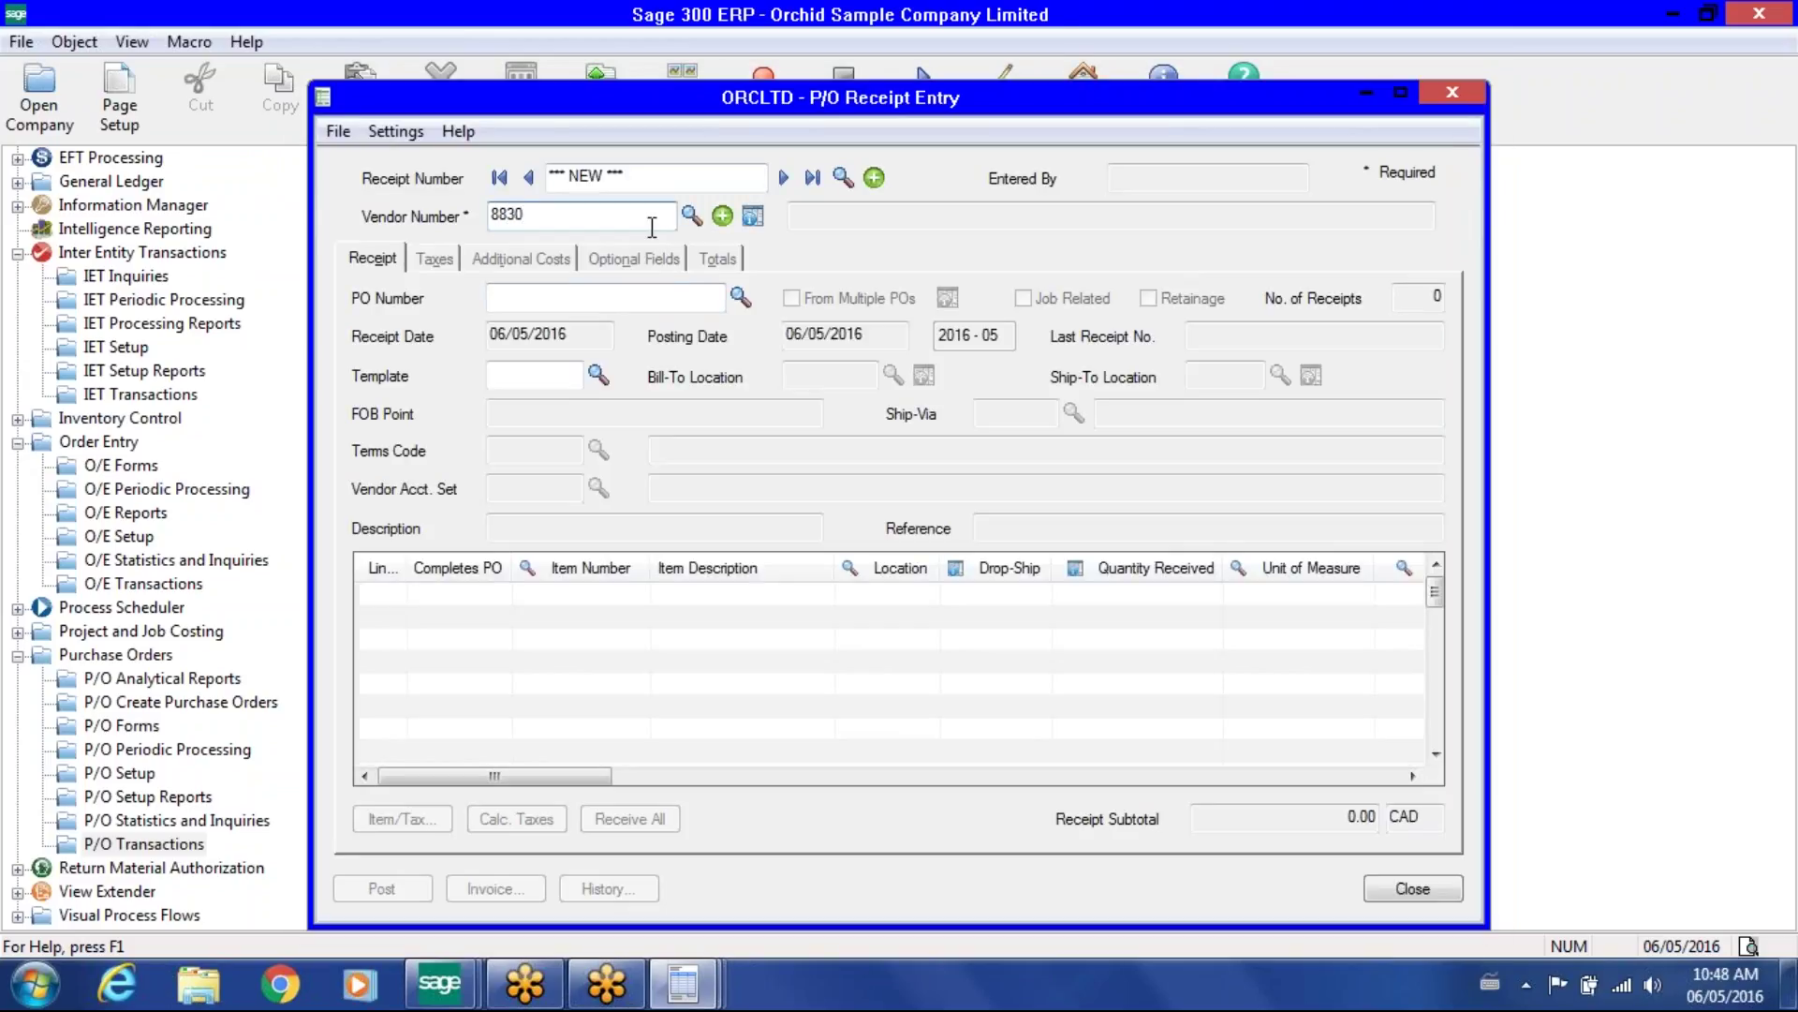
key("Tab")
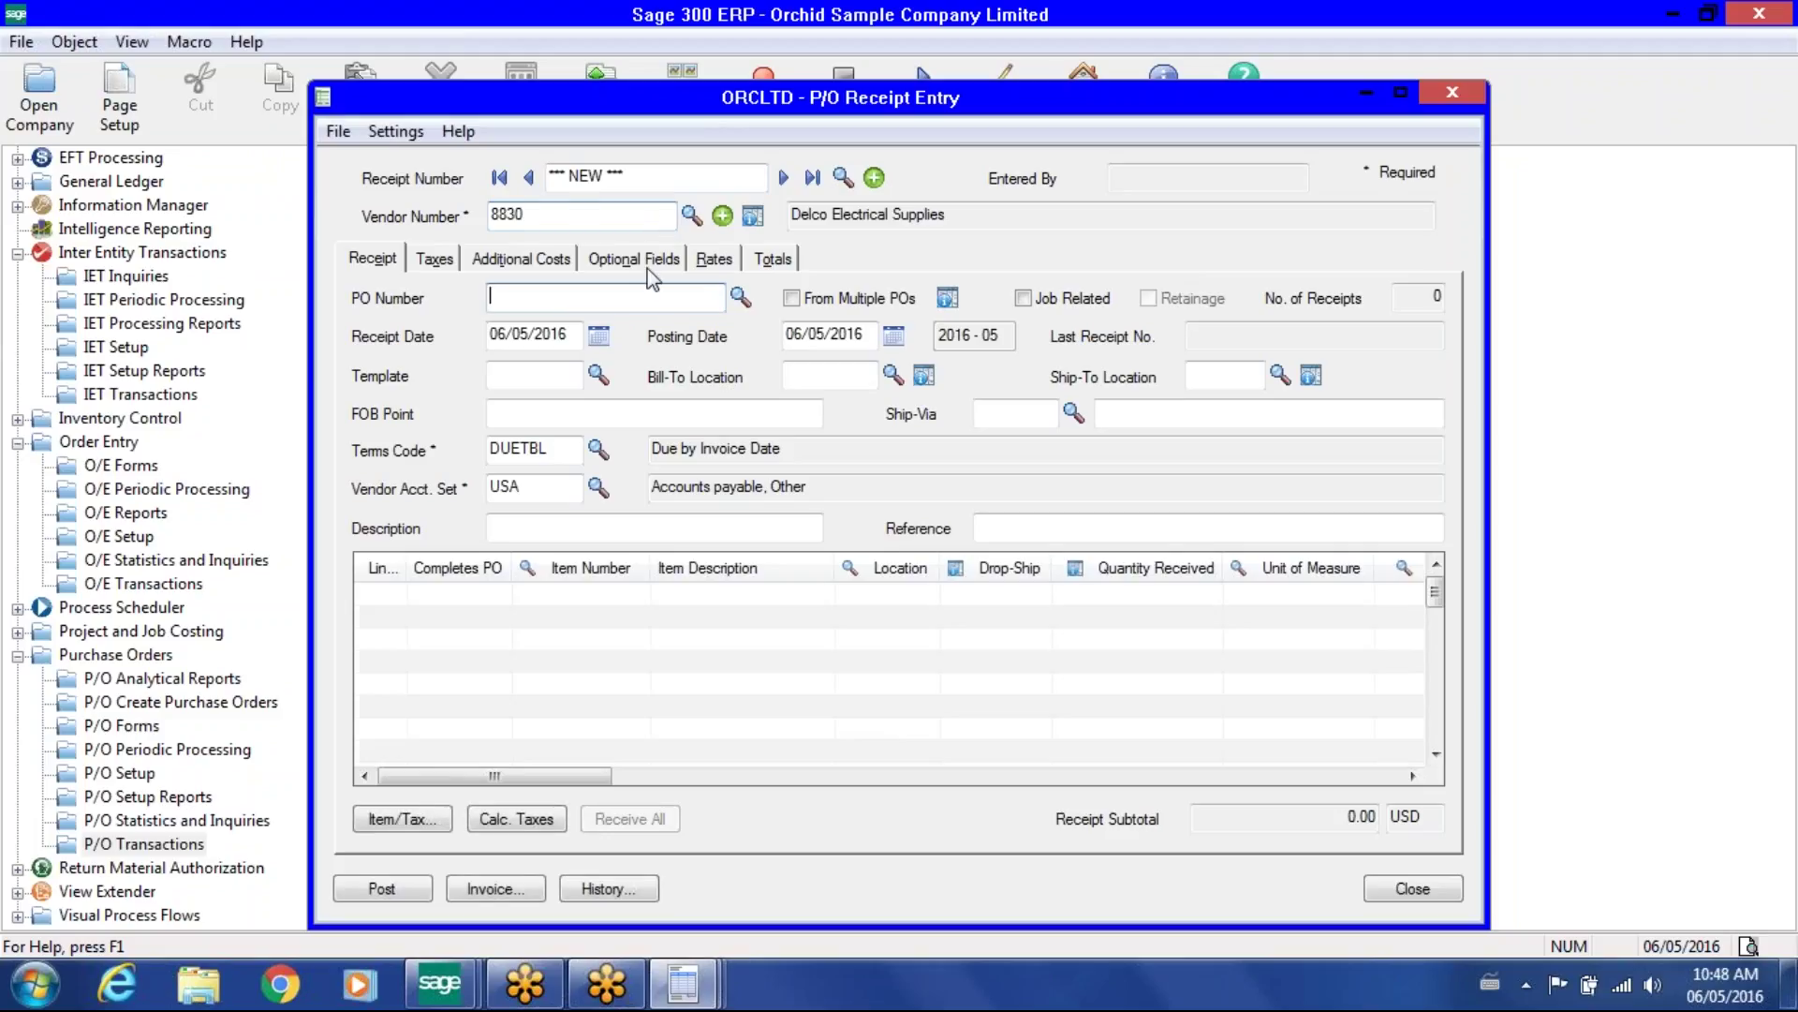
left_click(740, 297)
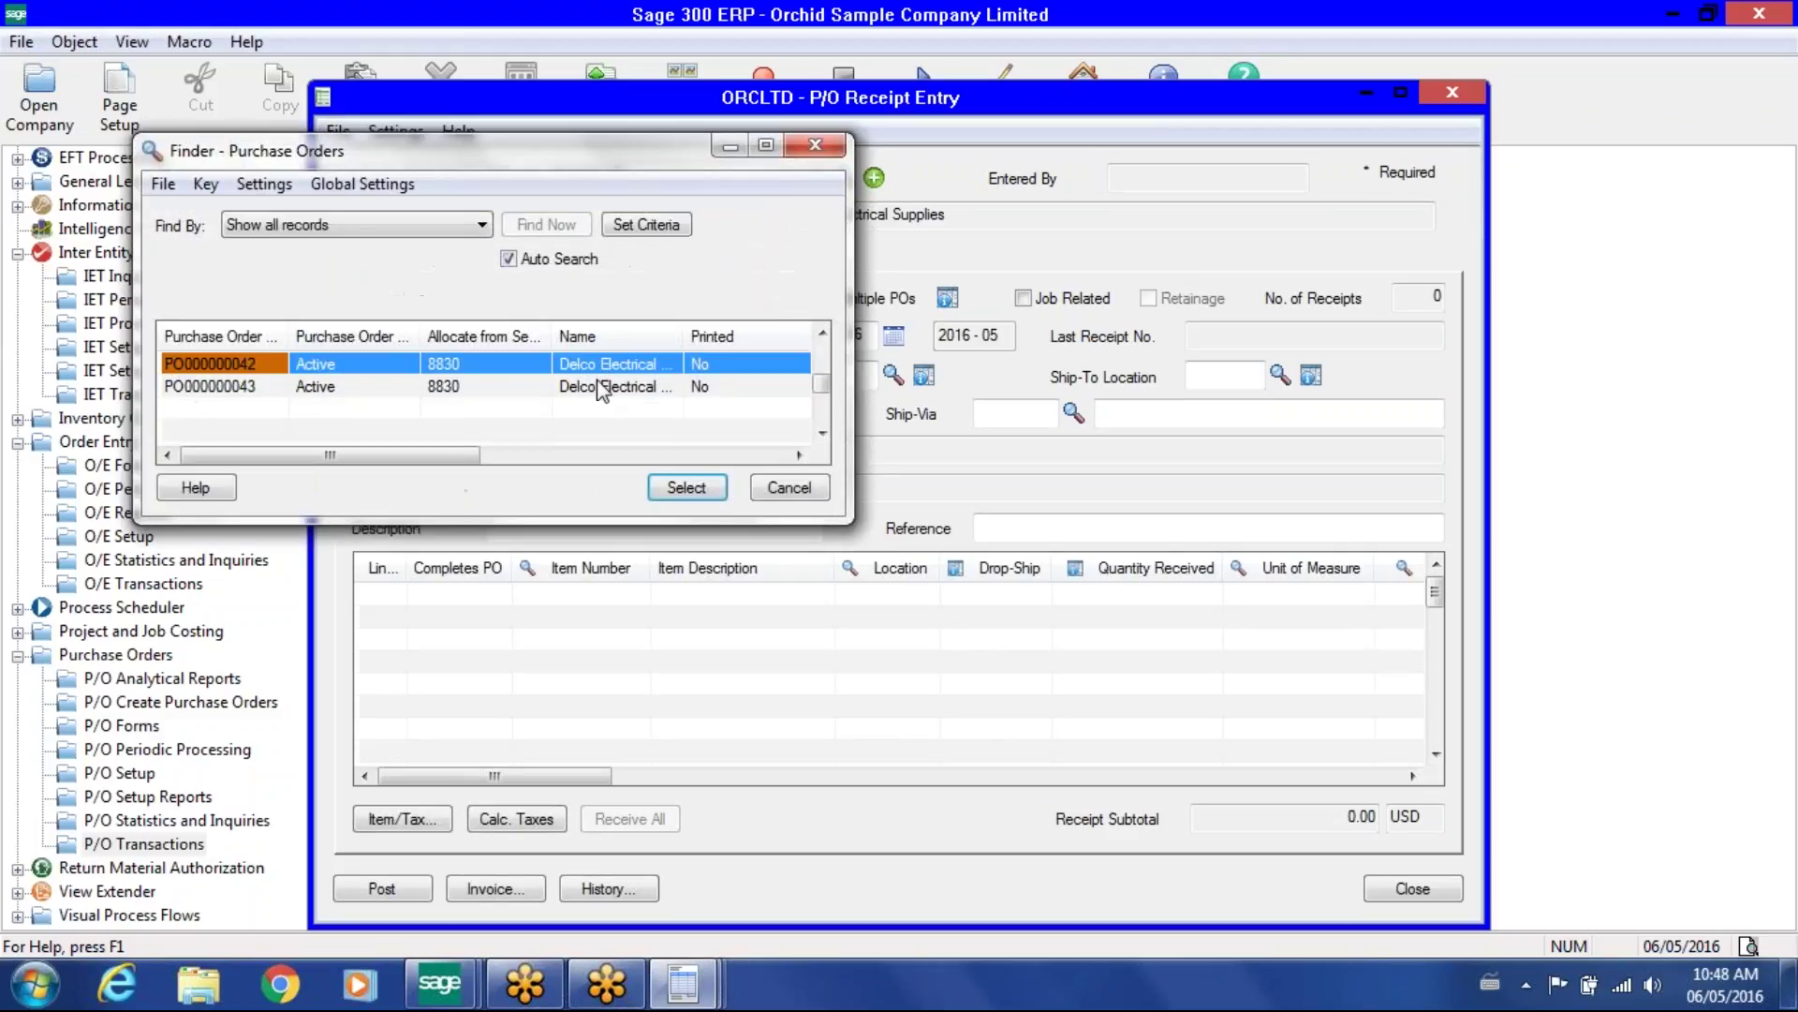
double_click(437, 387)
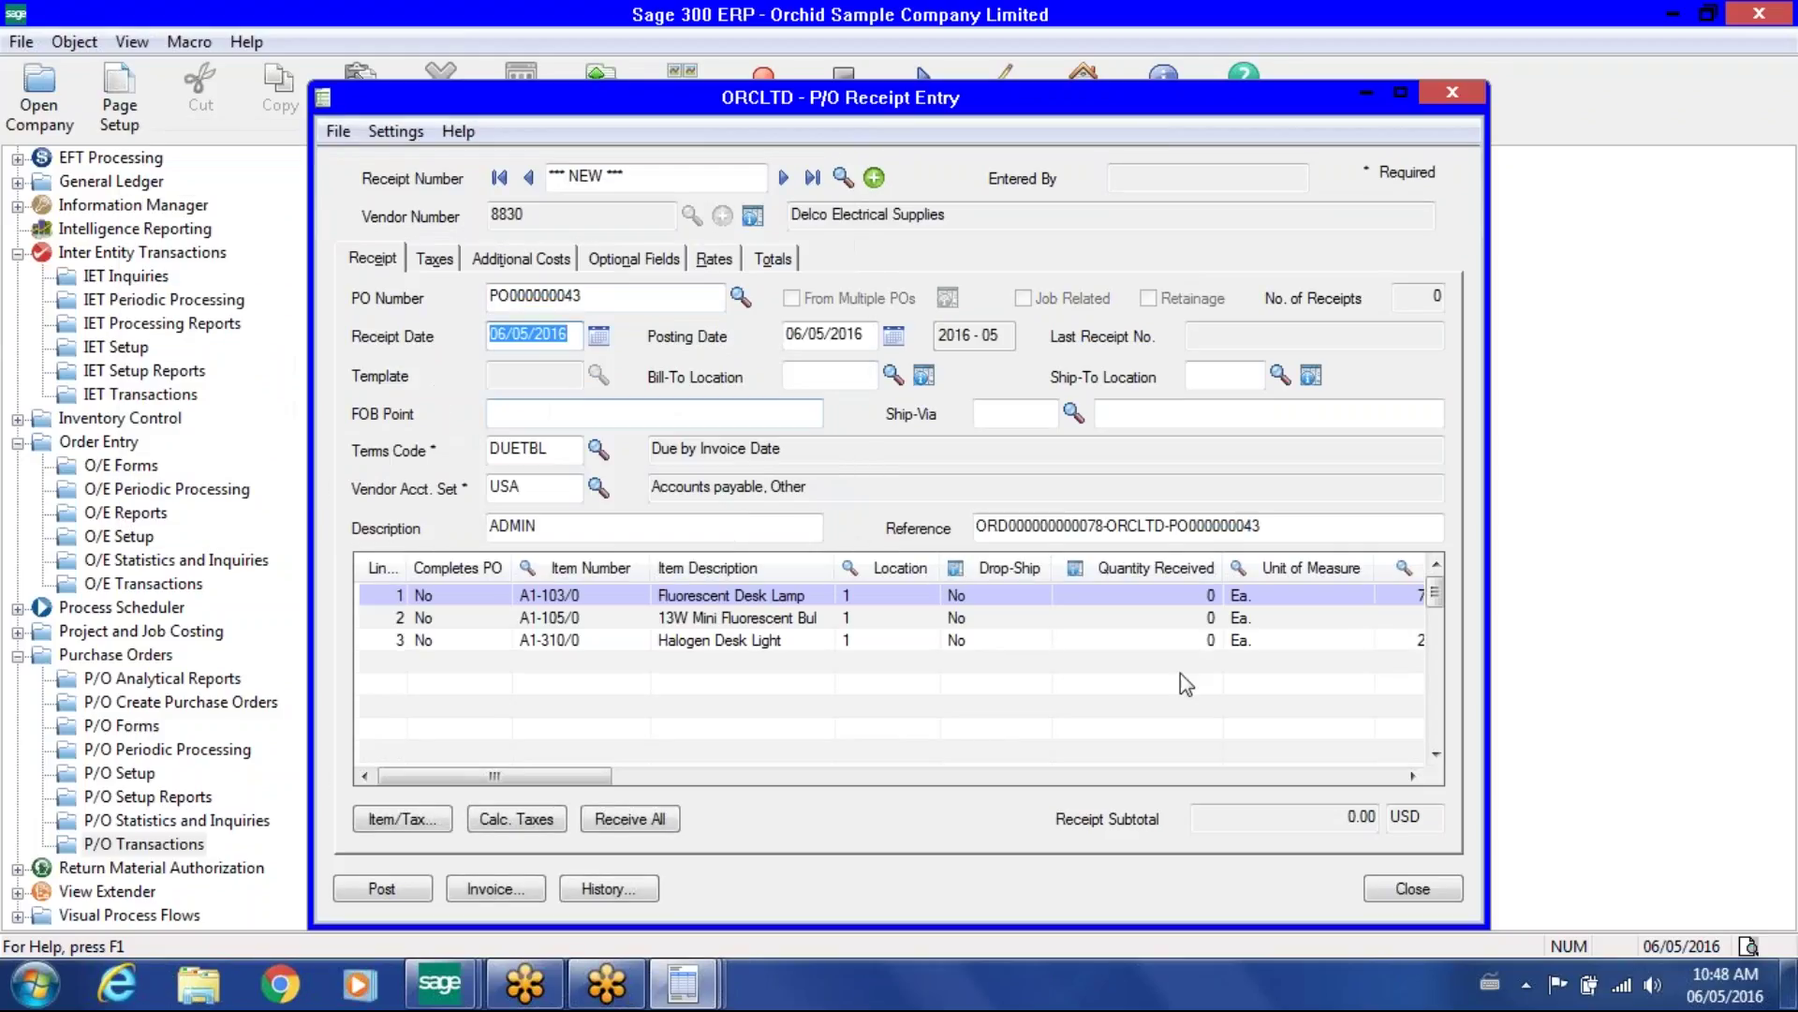
left_click(665, 821)
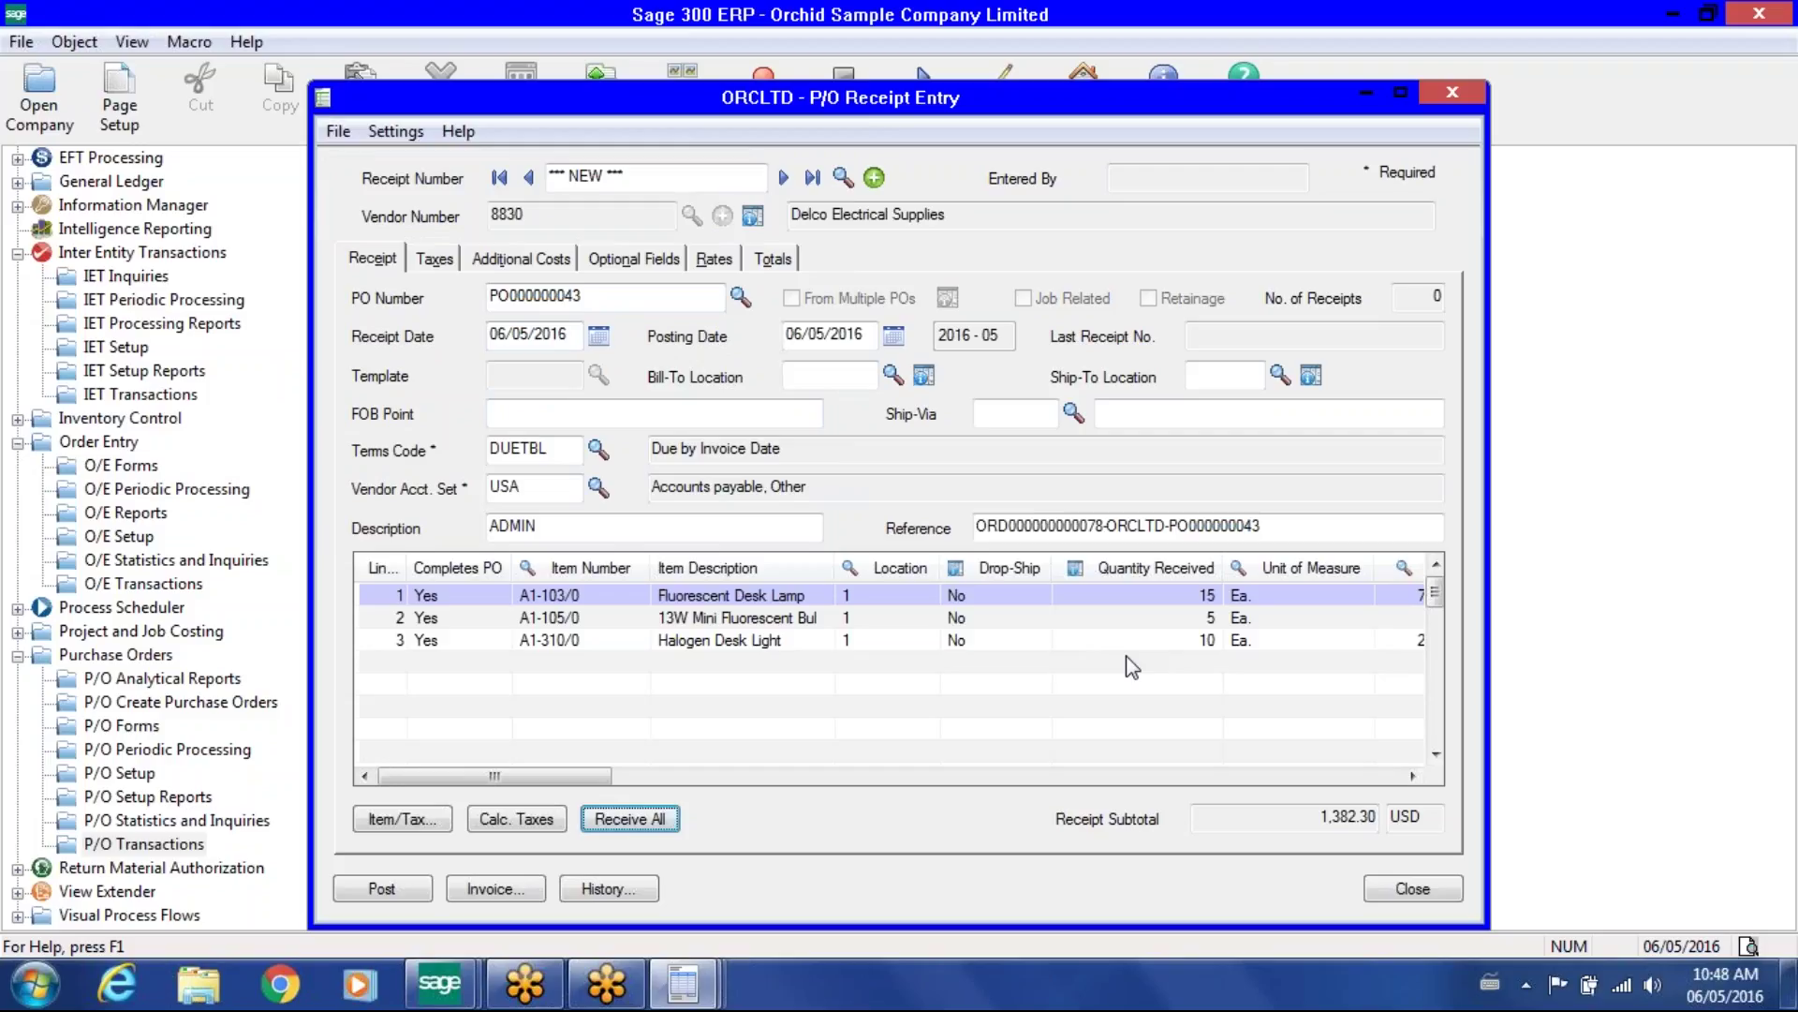
Try to post the open inter company sales order and close Order Entry.
mouse_move(696, 993)
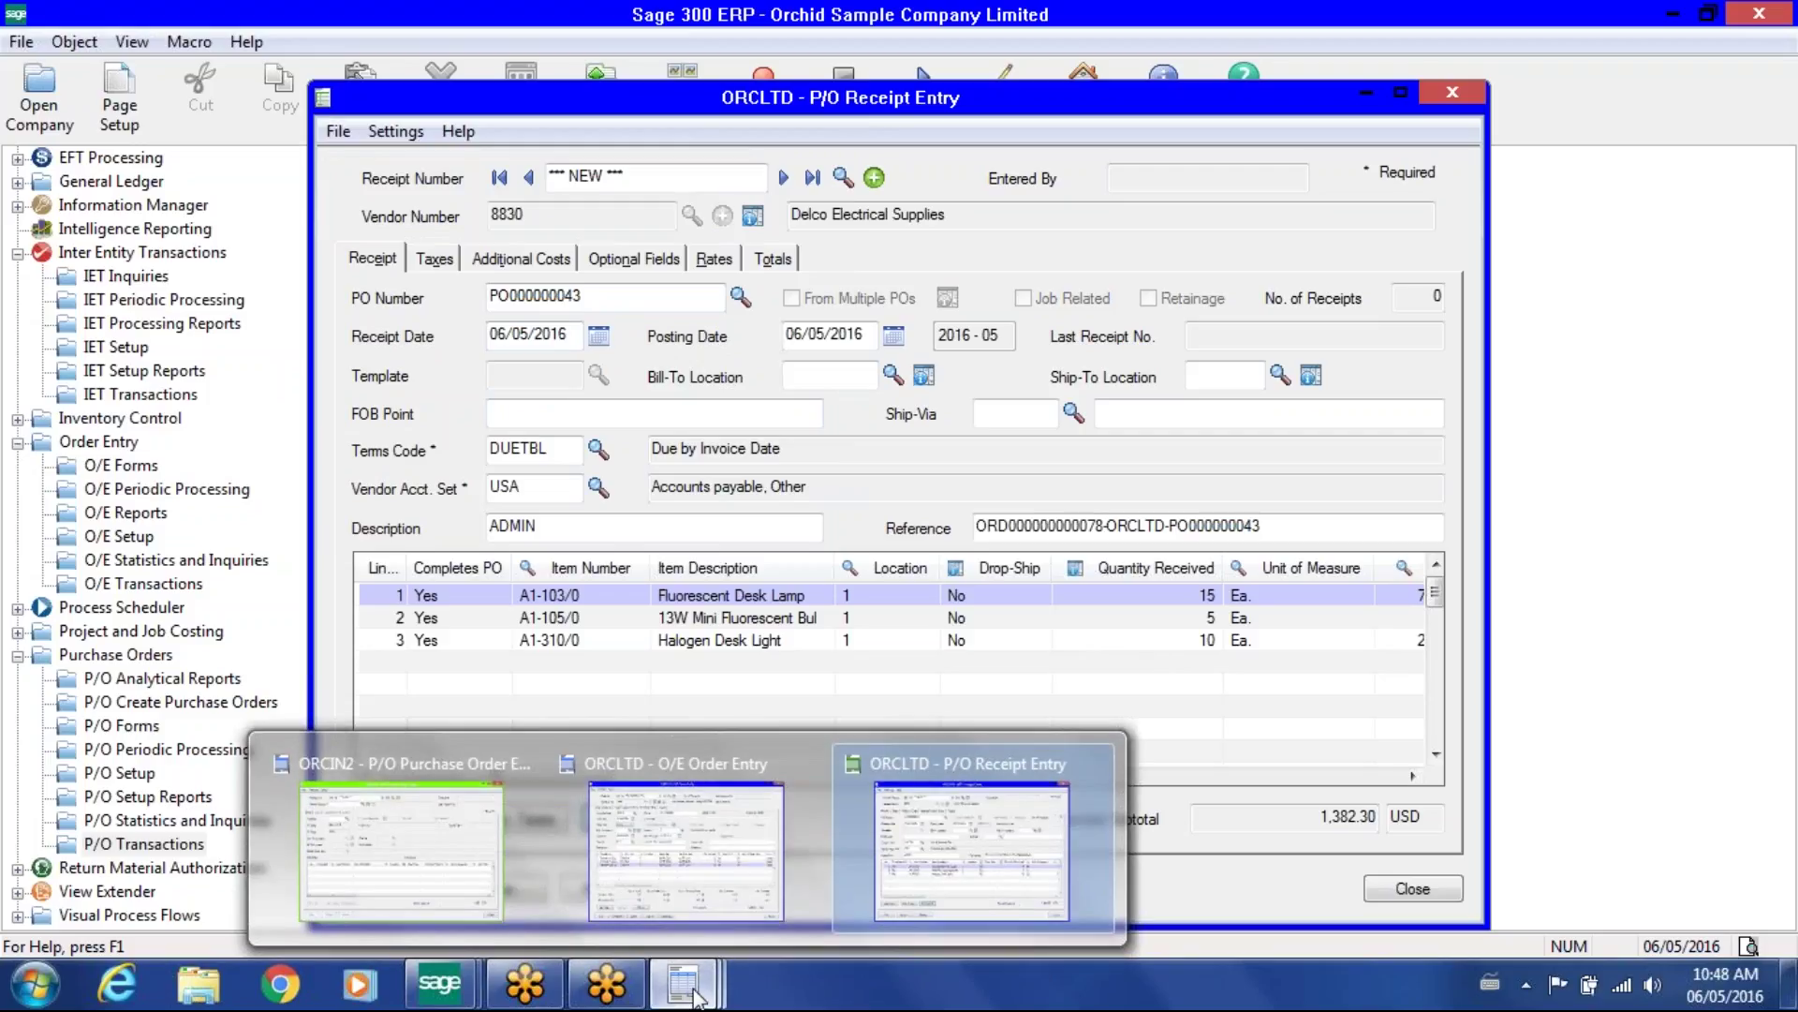
left_click(684, 878)
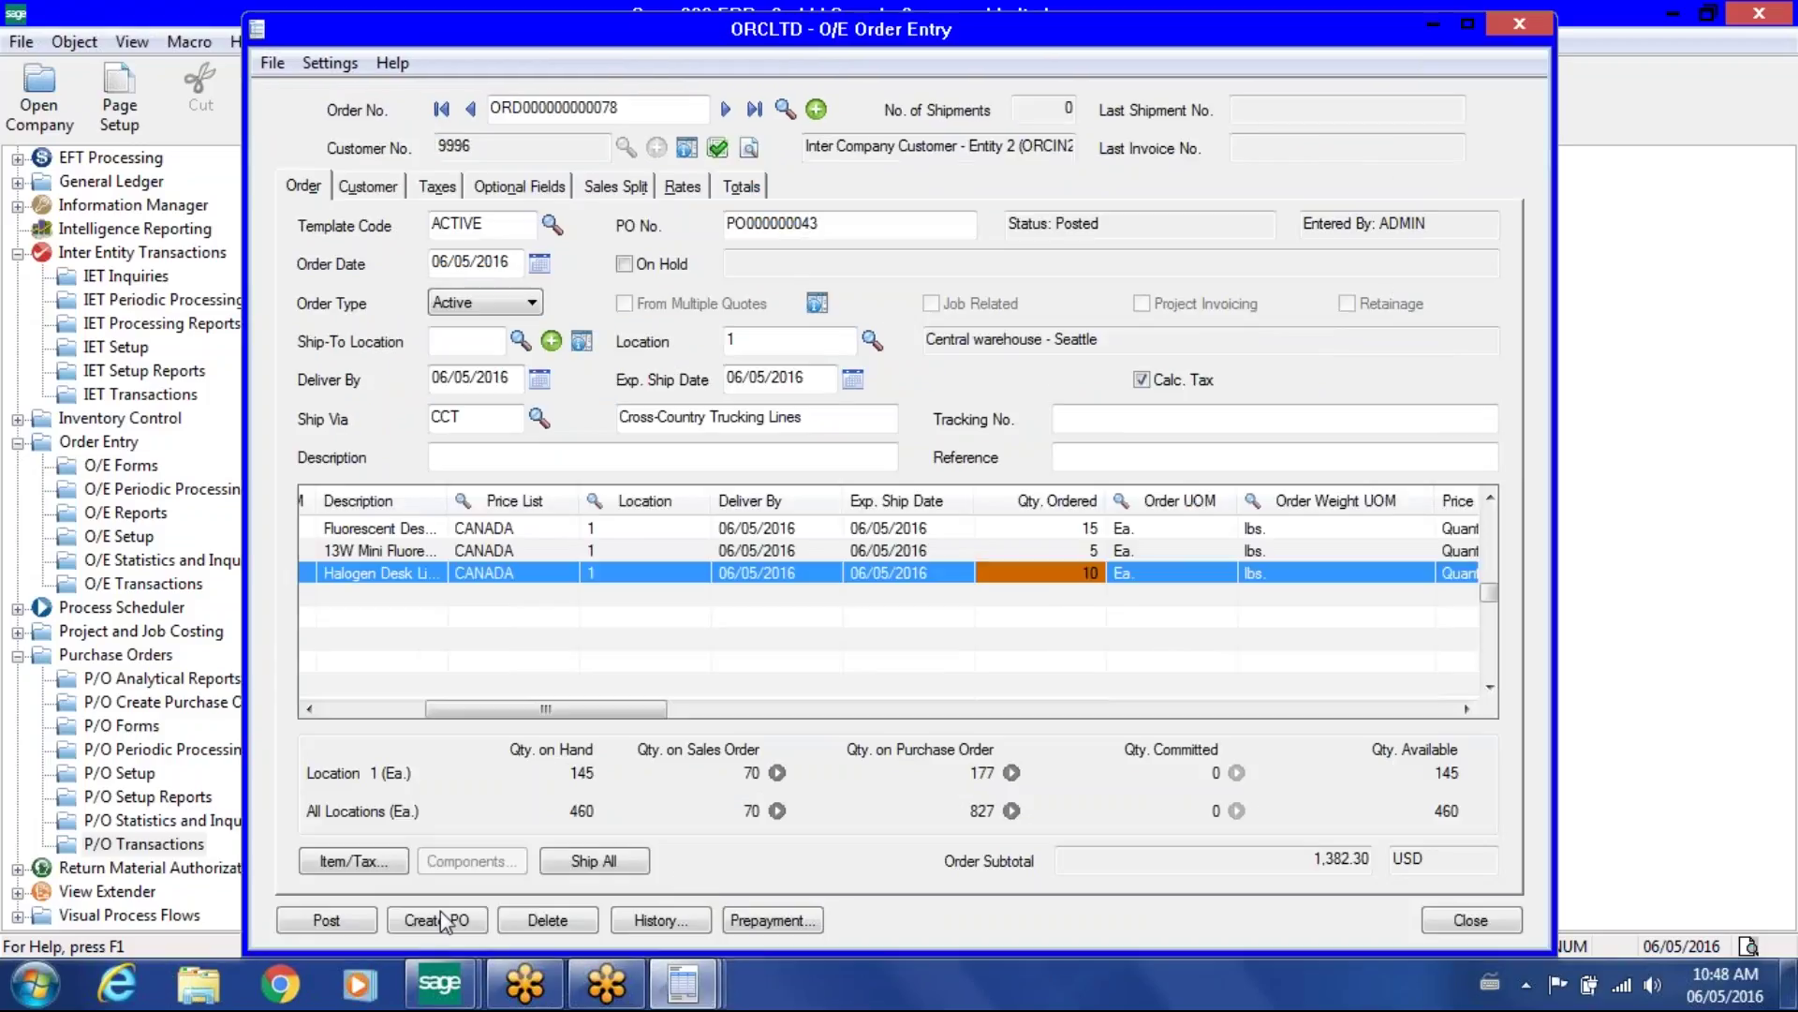
left_click(359, 926)
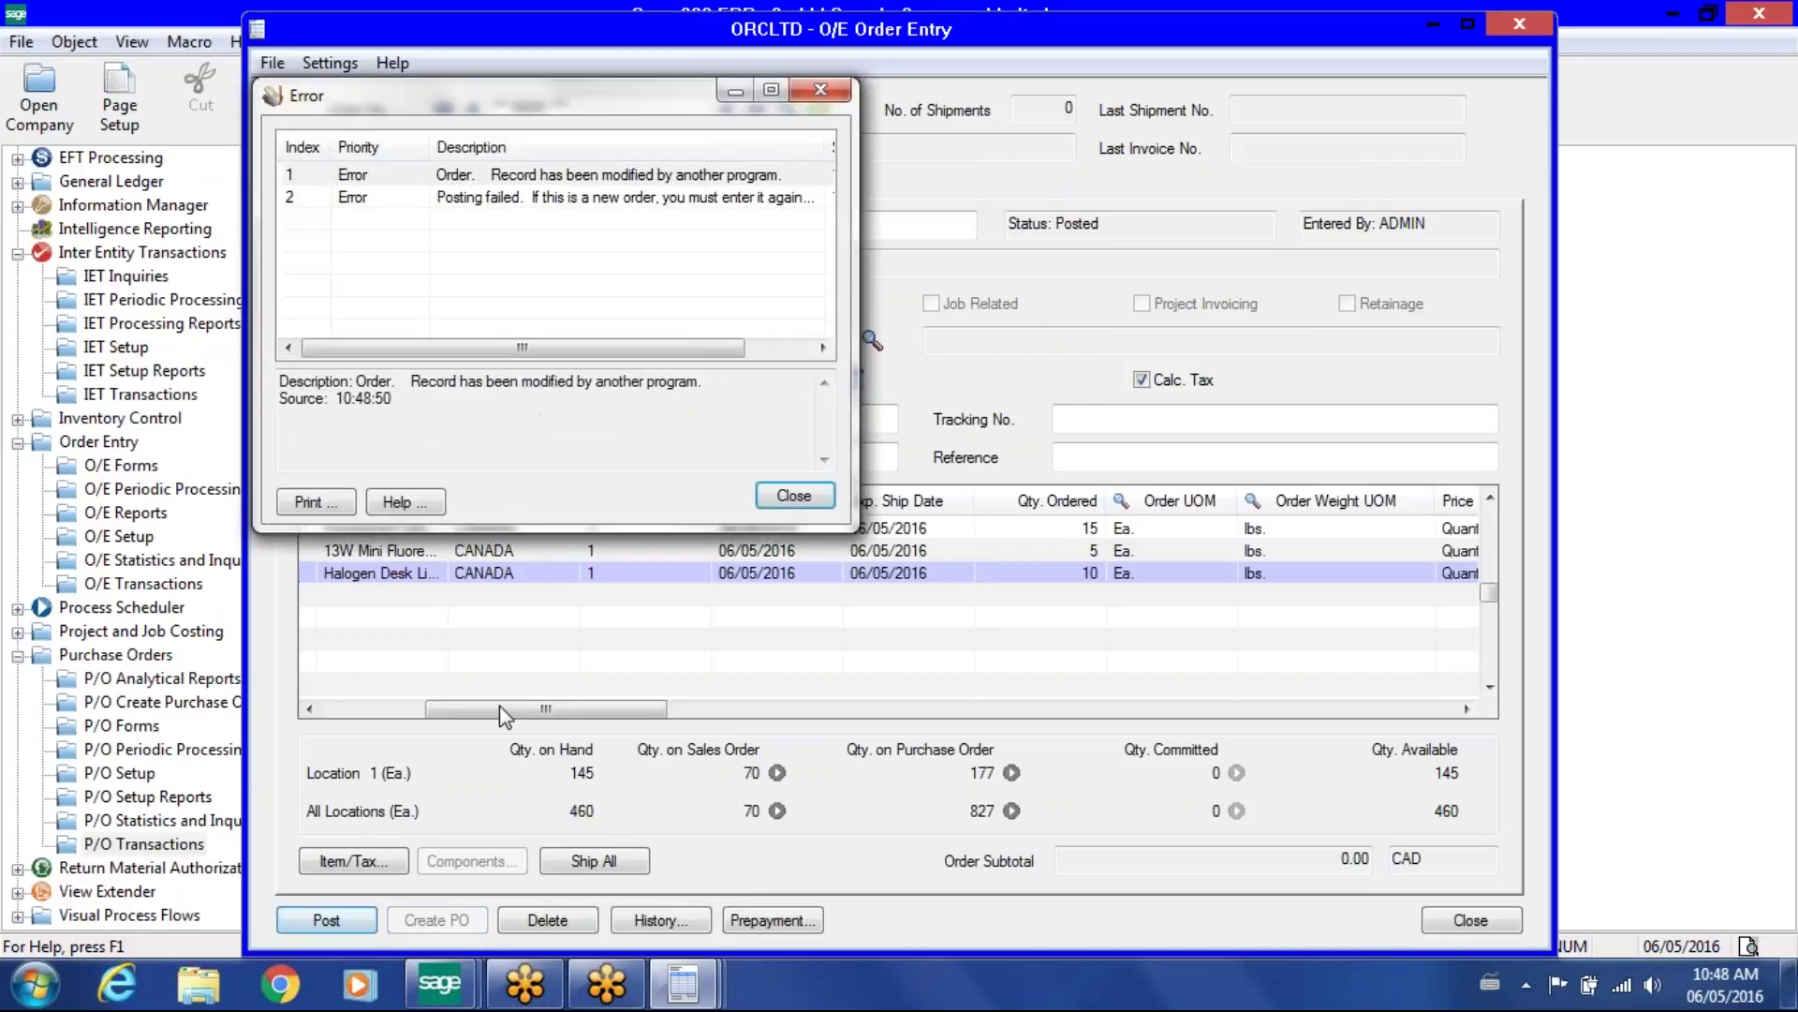
left_click(792, 495)
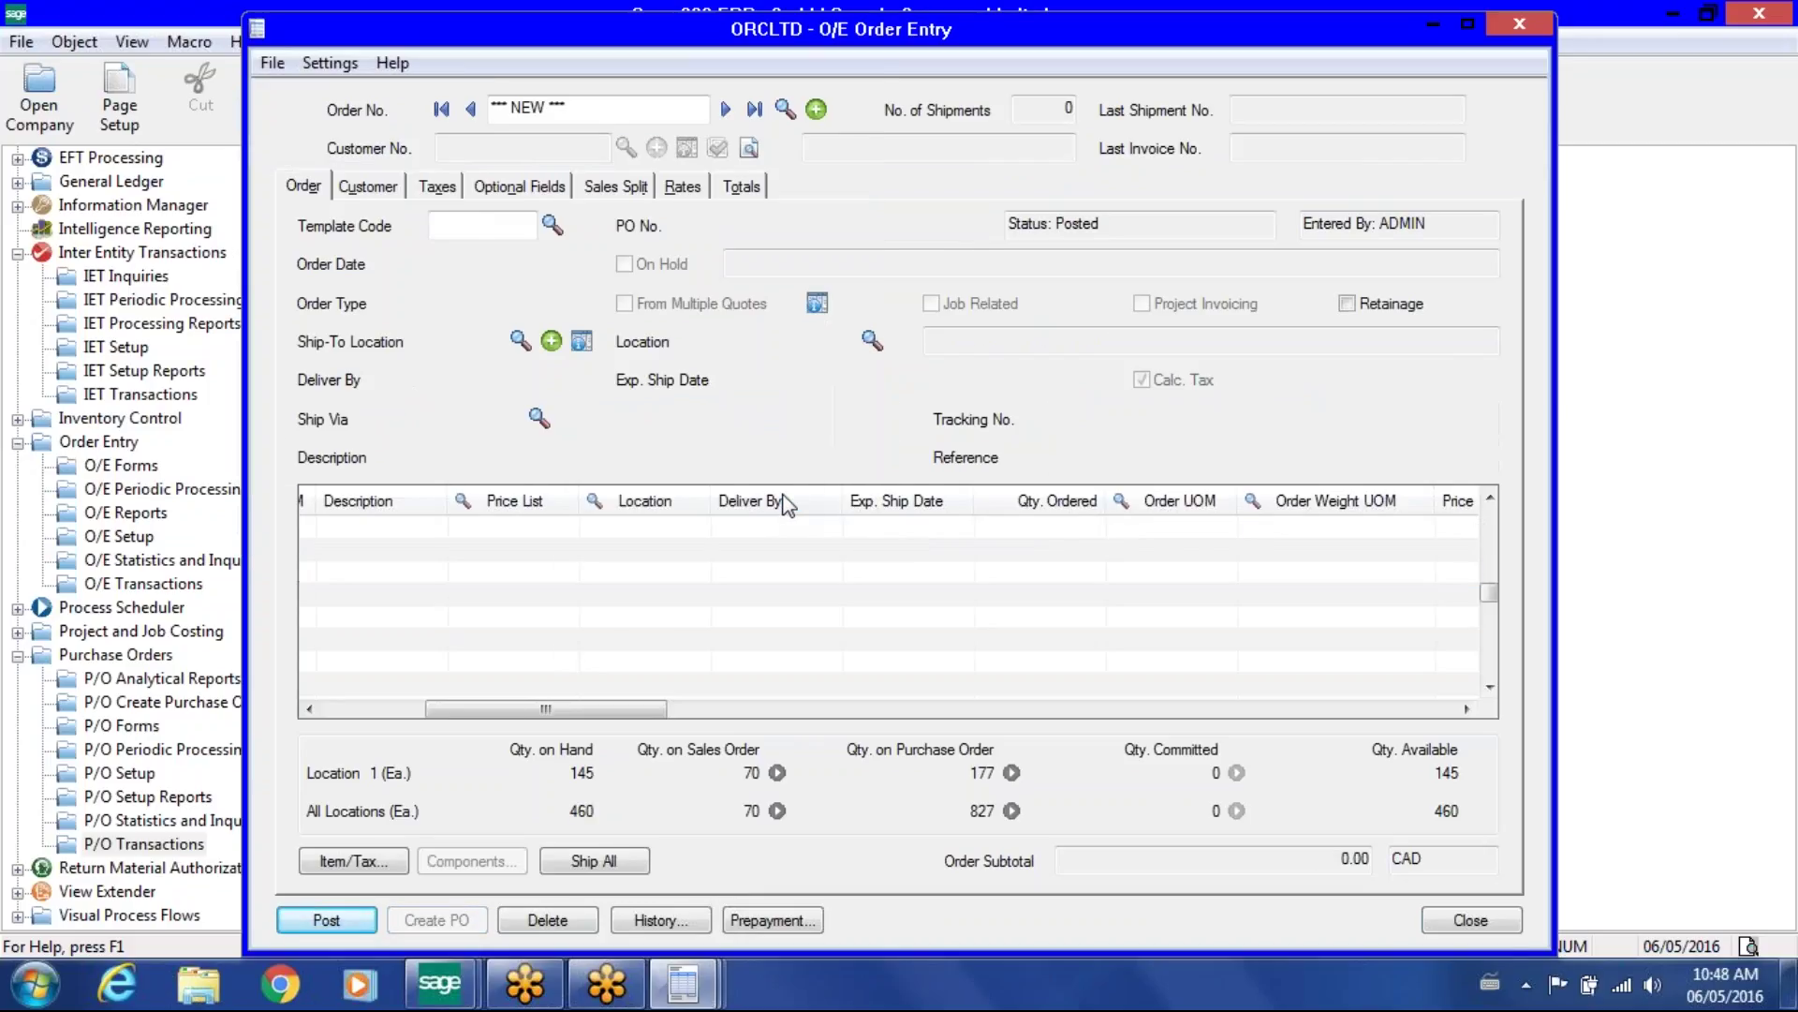
left_click(1471, 920)
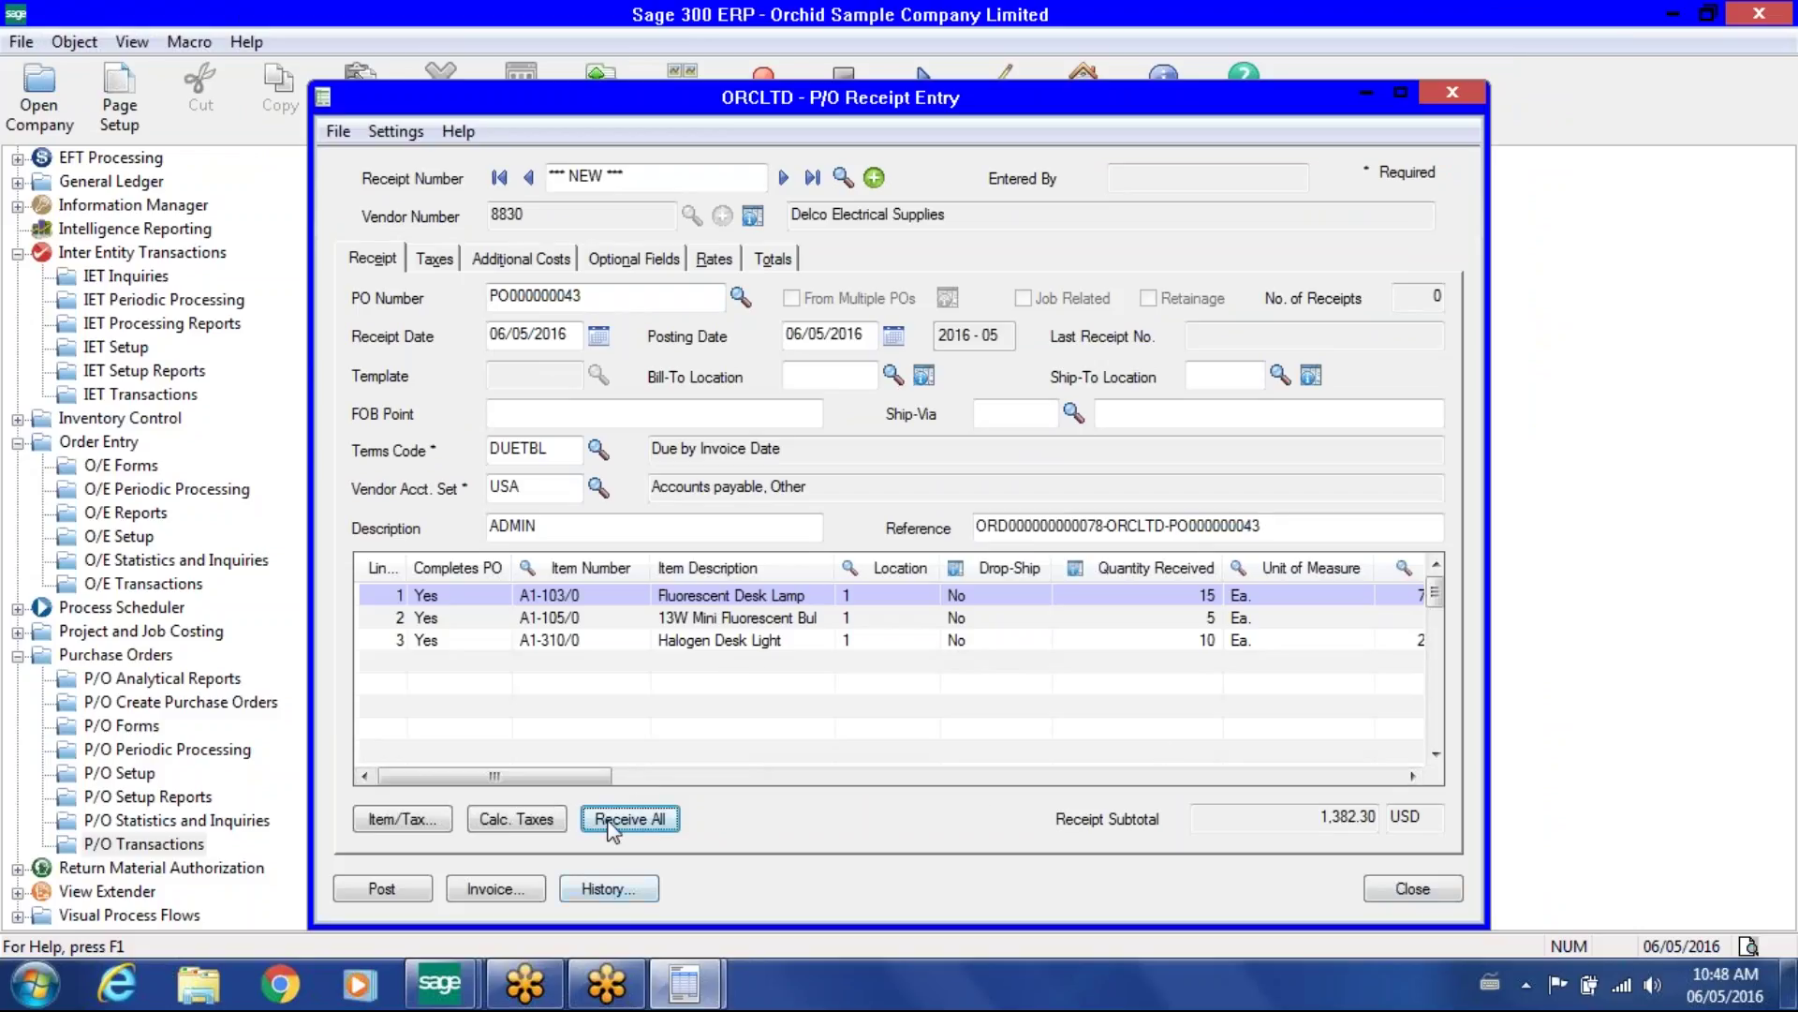
Post the receipt without printing it, leaving the bin transfer as generated, and close Receipt Entry.
left_click(380, 892)
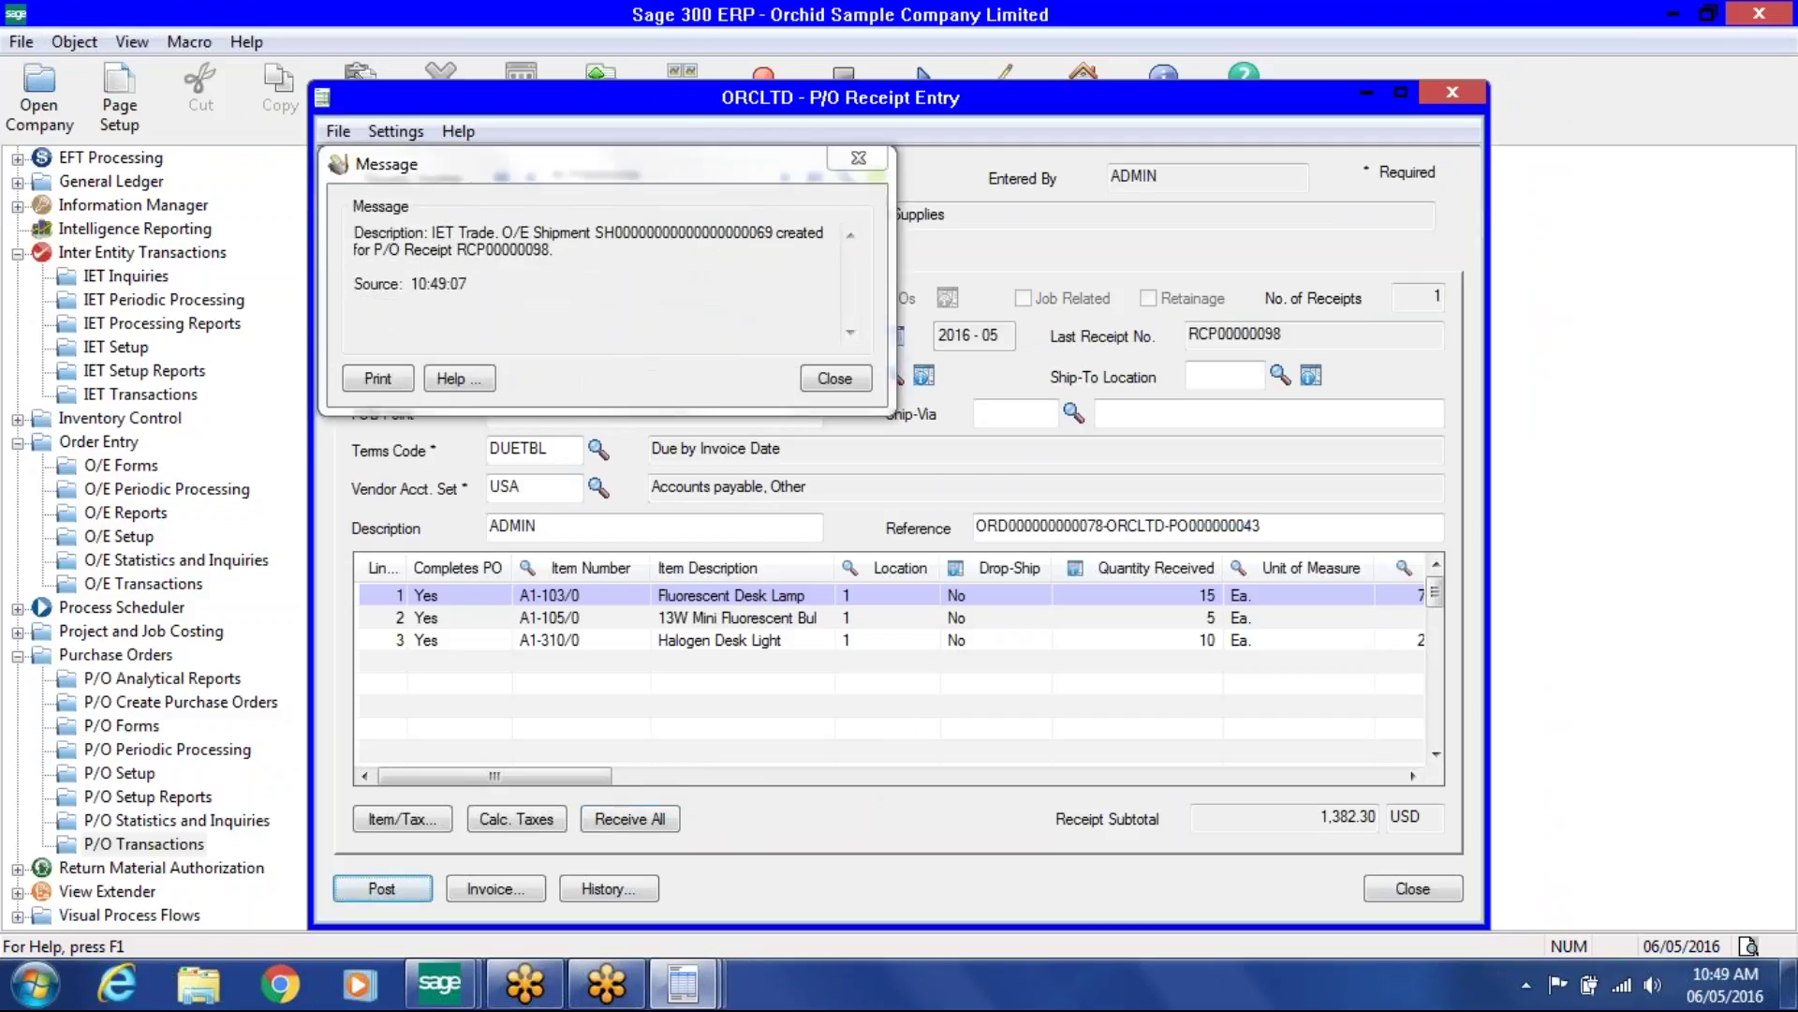
key("Return")
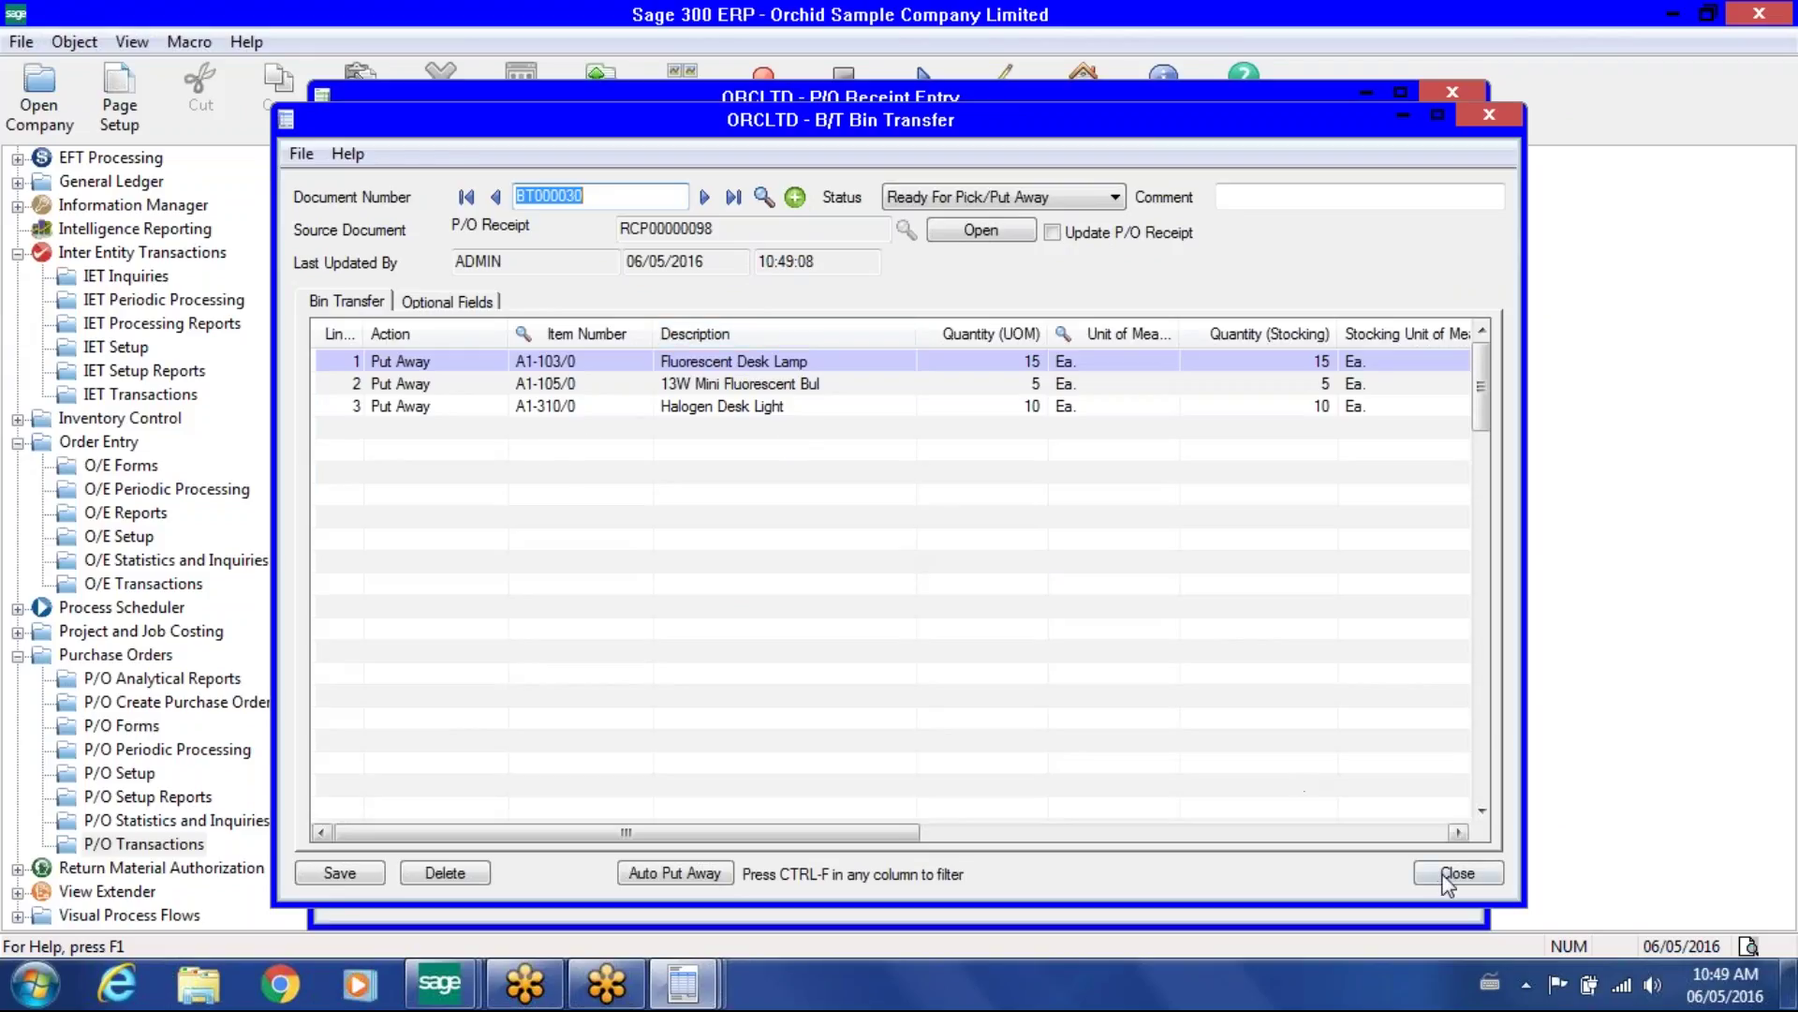
left_click(1447, 873)
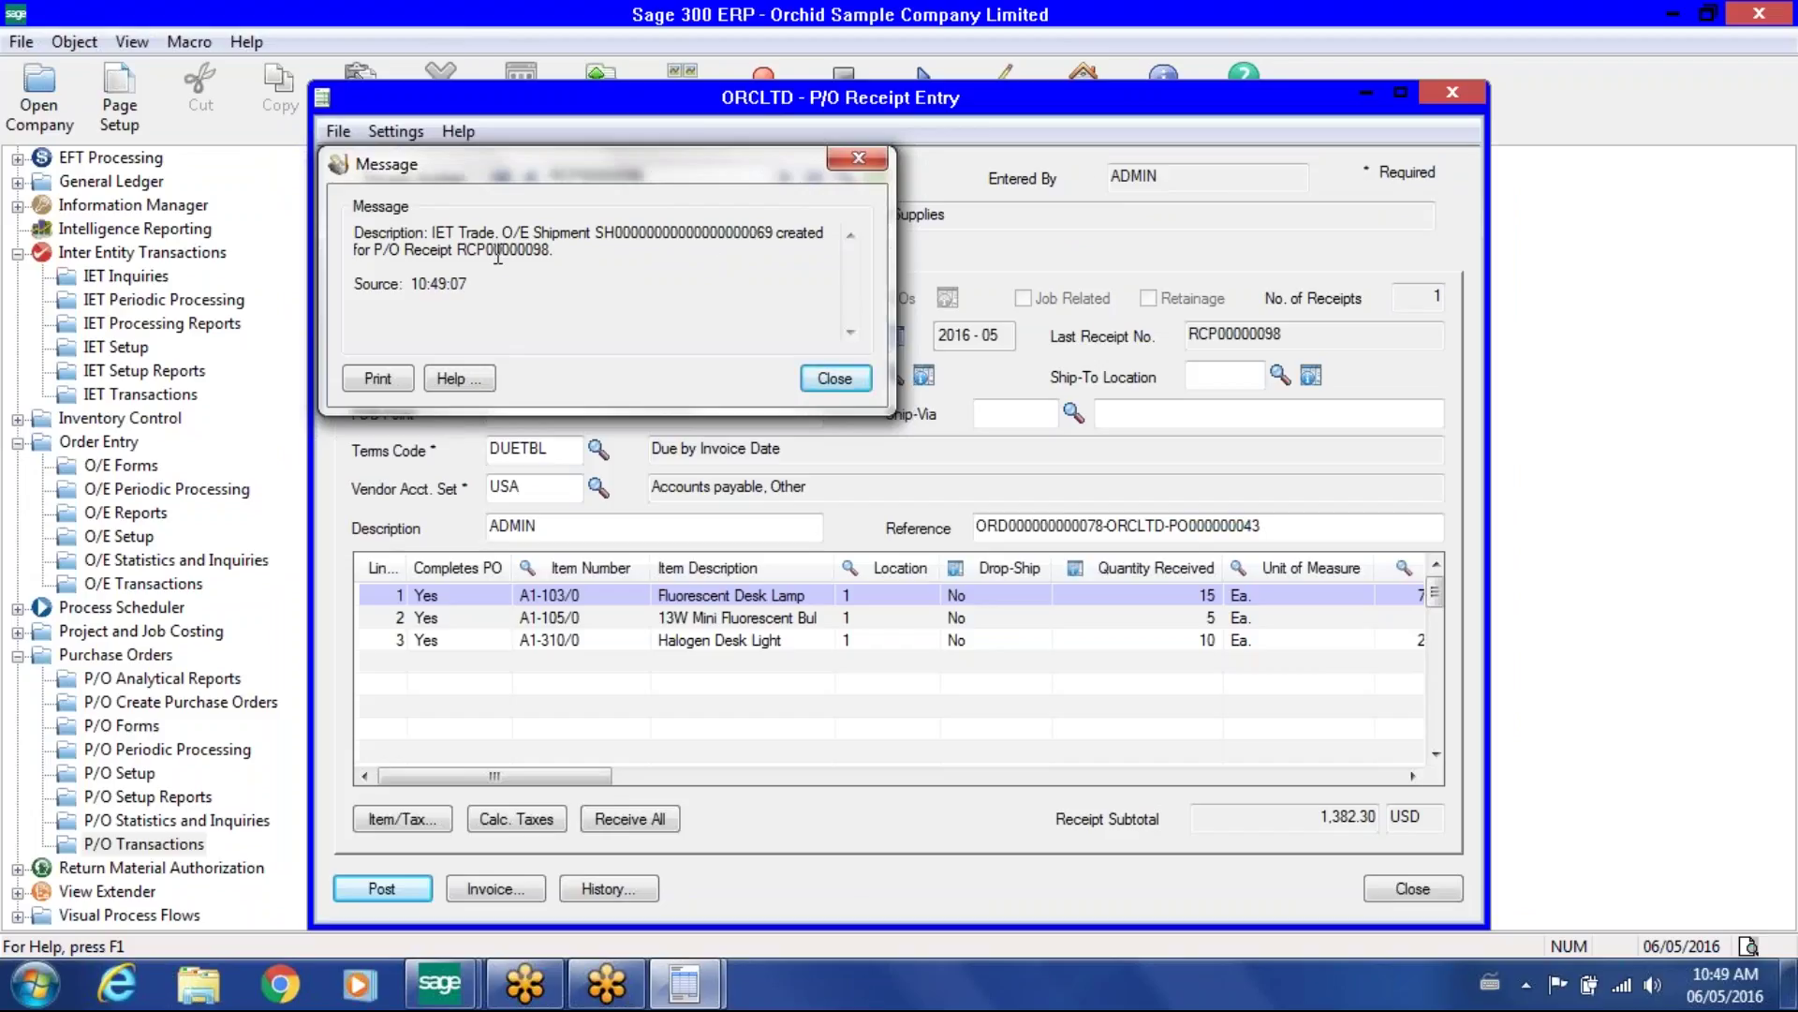
left_click_drag(638, 171, 683, 262)
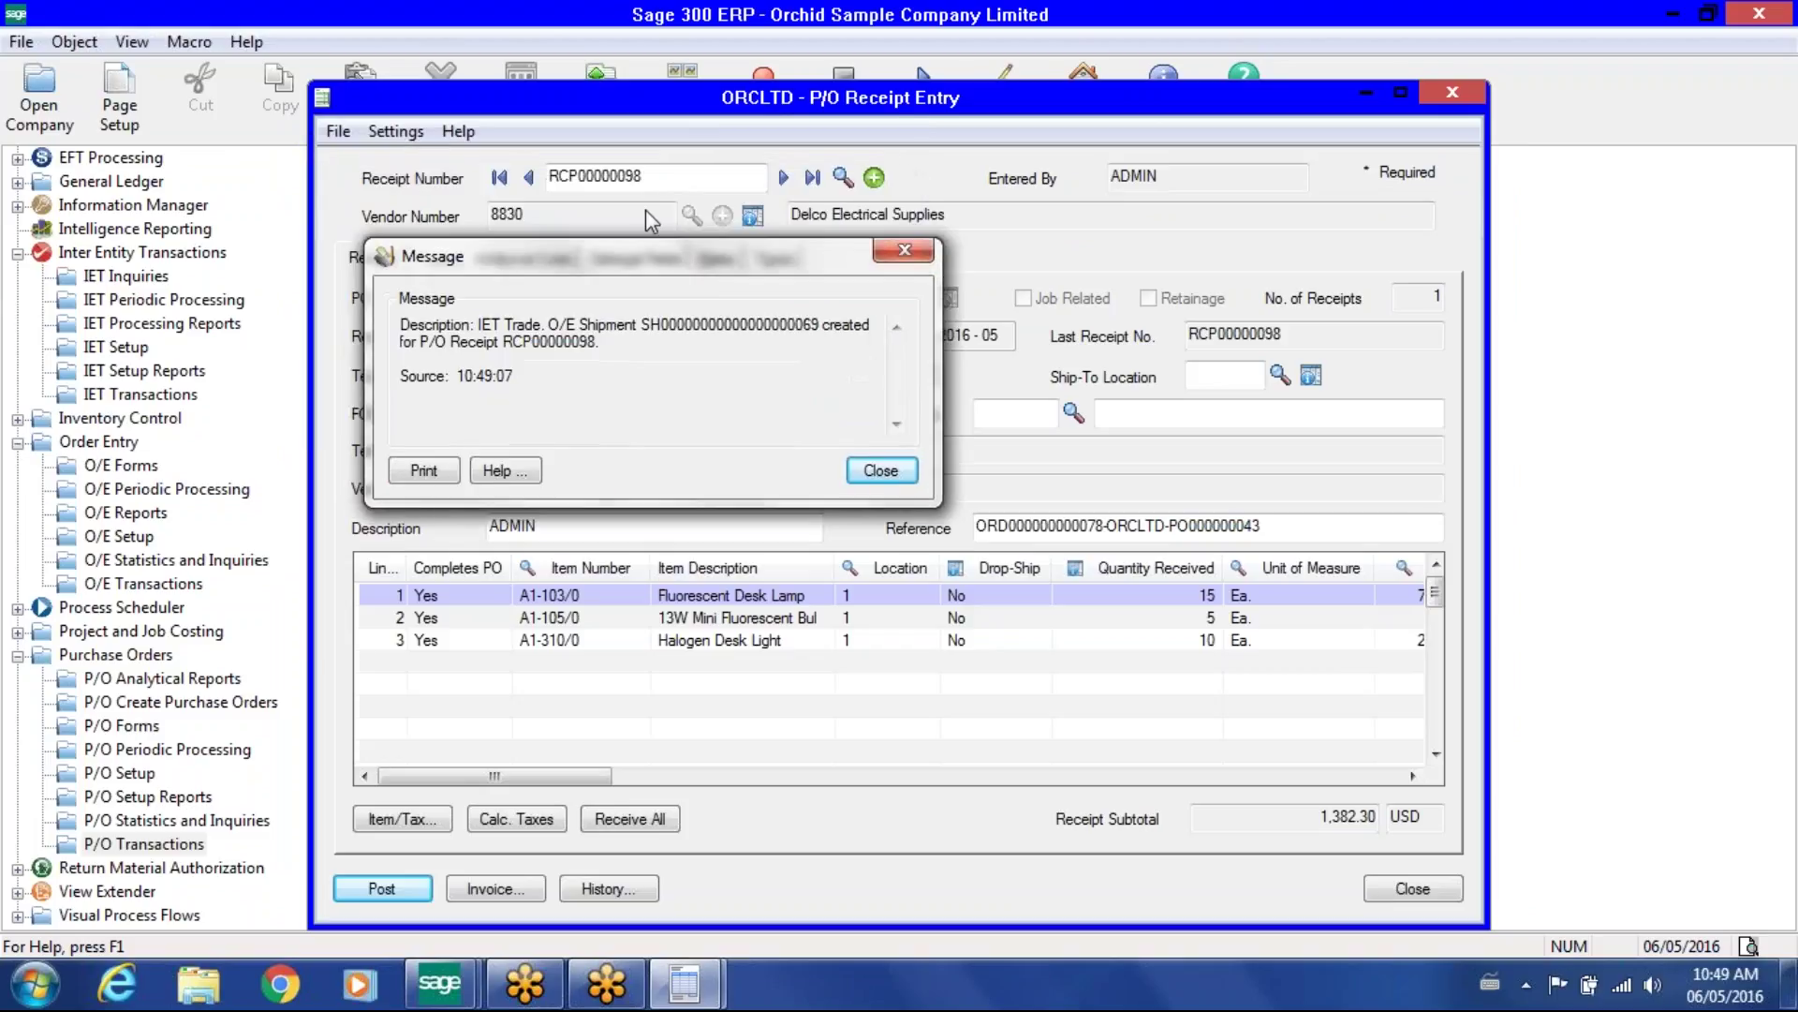
left_click(885, 472)
left_click(922, 604)
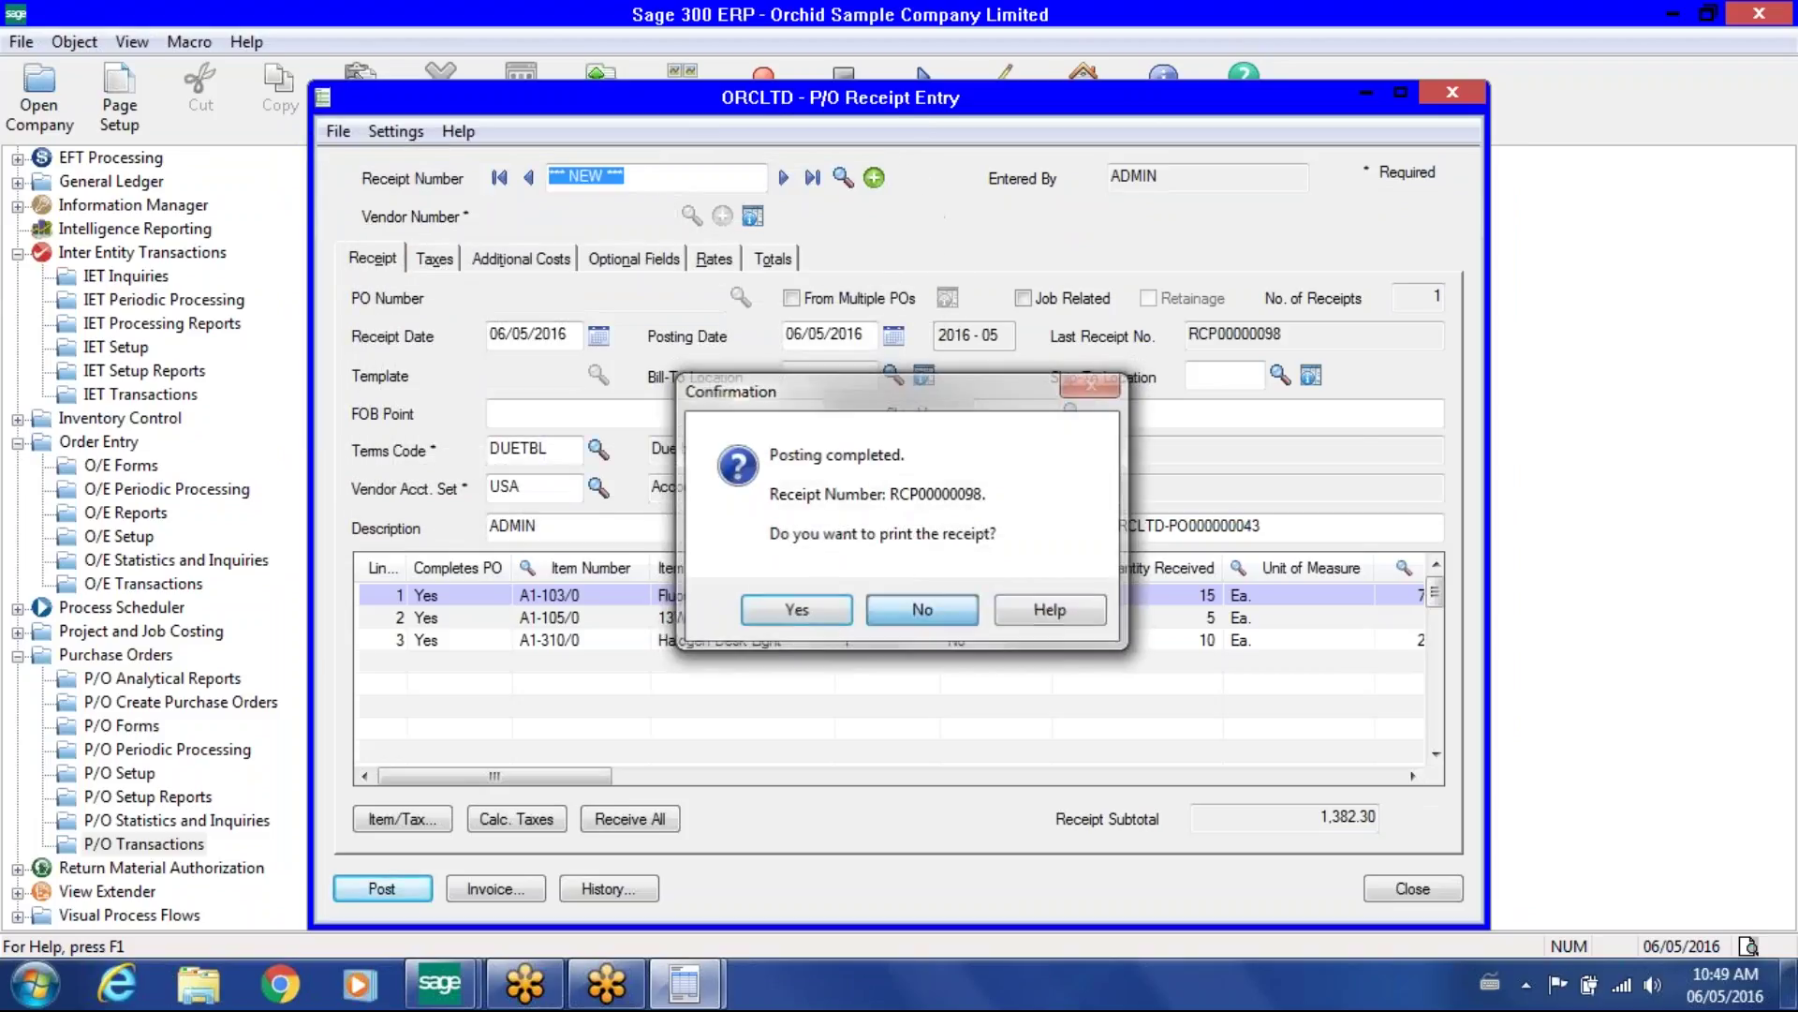
left_click(1412, 889)
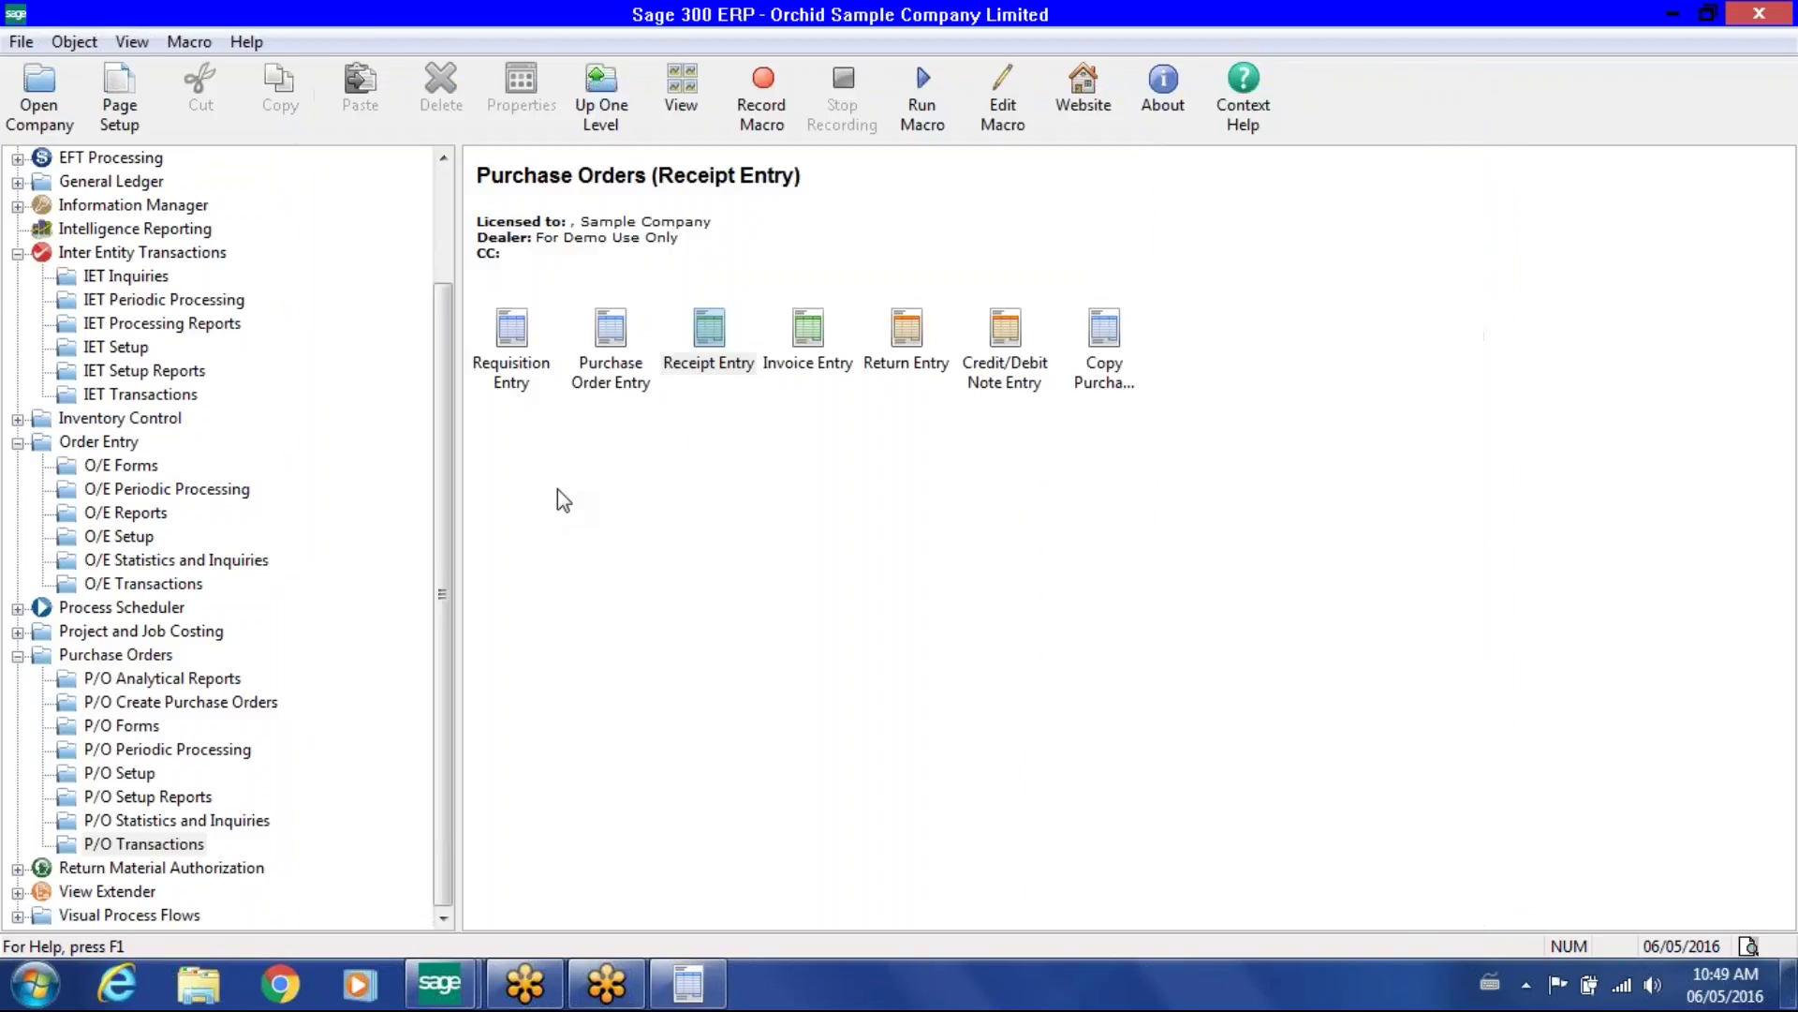
Open the last shipment in Order Entry and review its item lines, shipped quantities and order details.
left_click(167, 588)
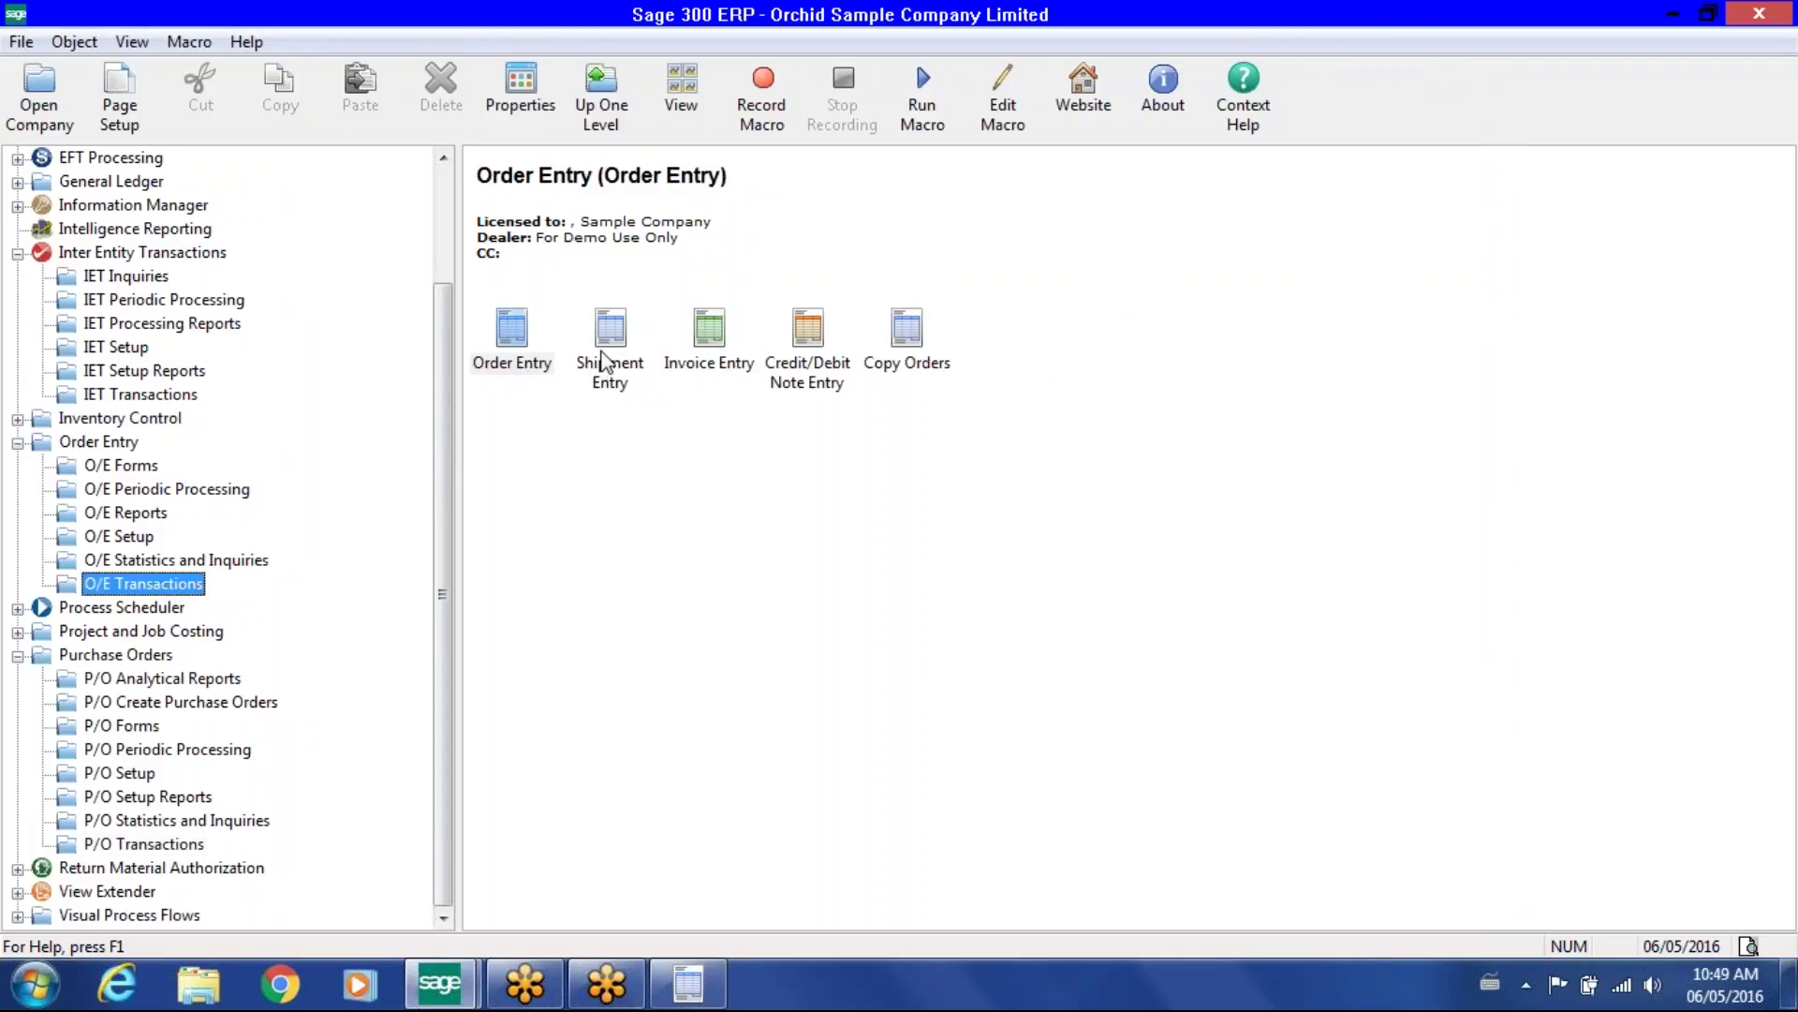
left_click(597, 362)
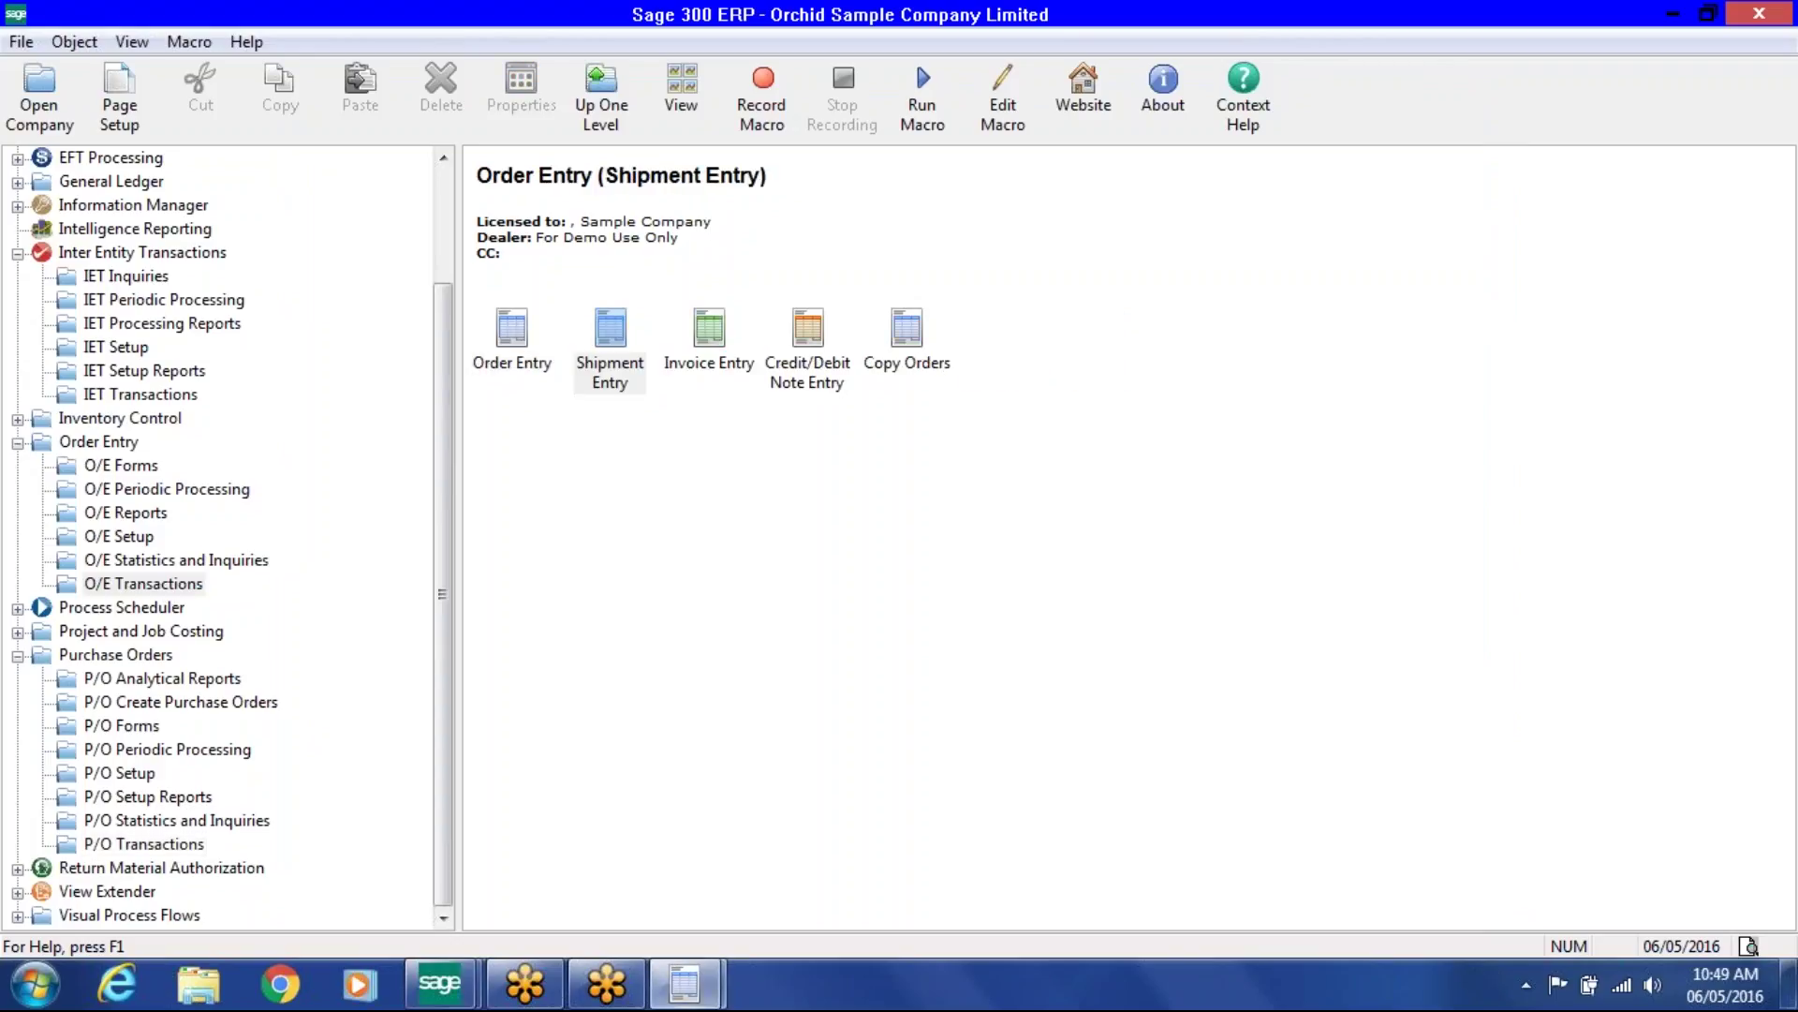
double_click(609, 337)
left_click(846, 165)
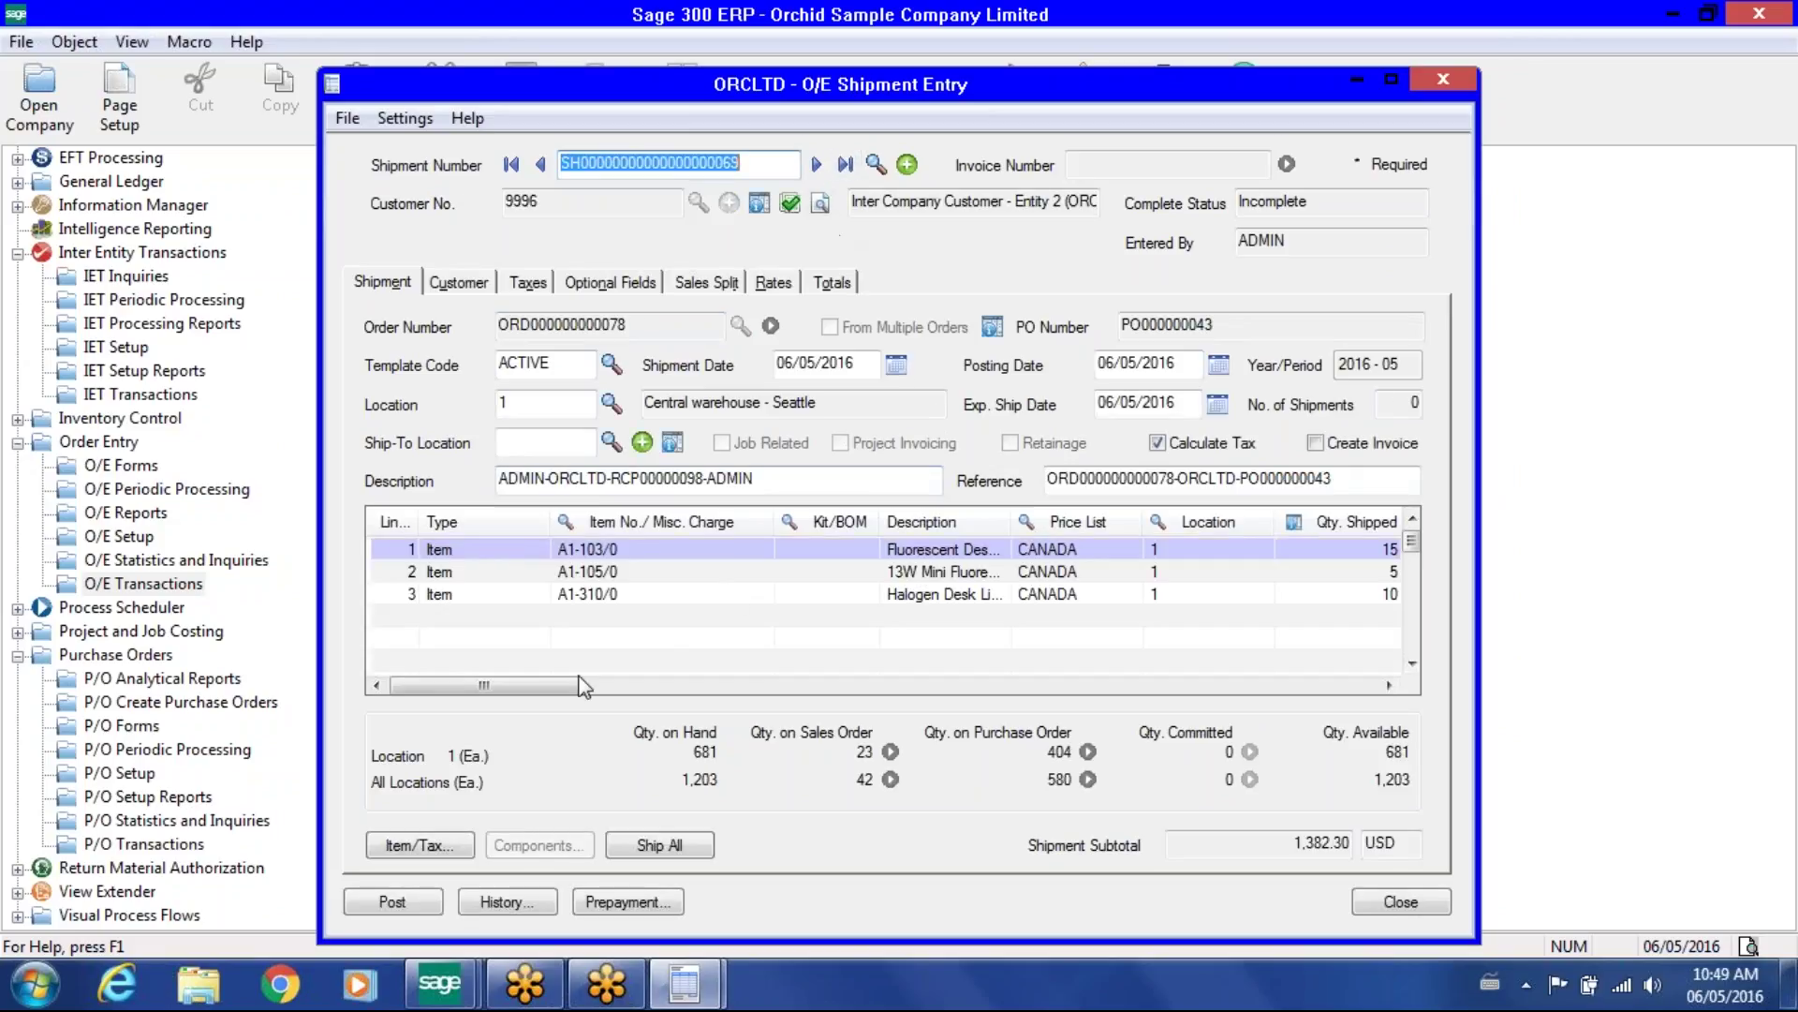
left_click_drag(581, 684, 667, 685)
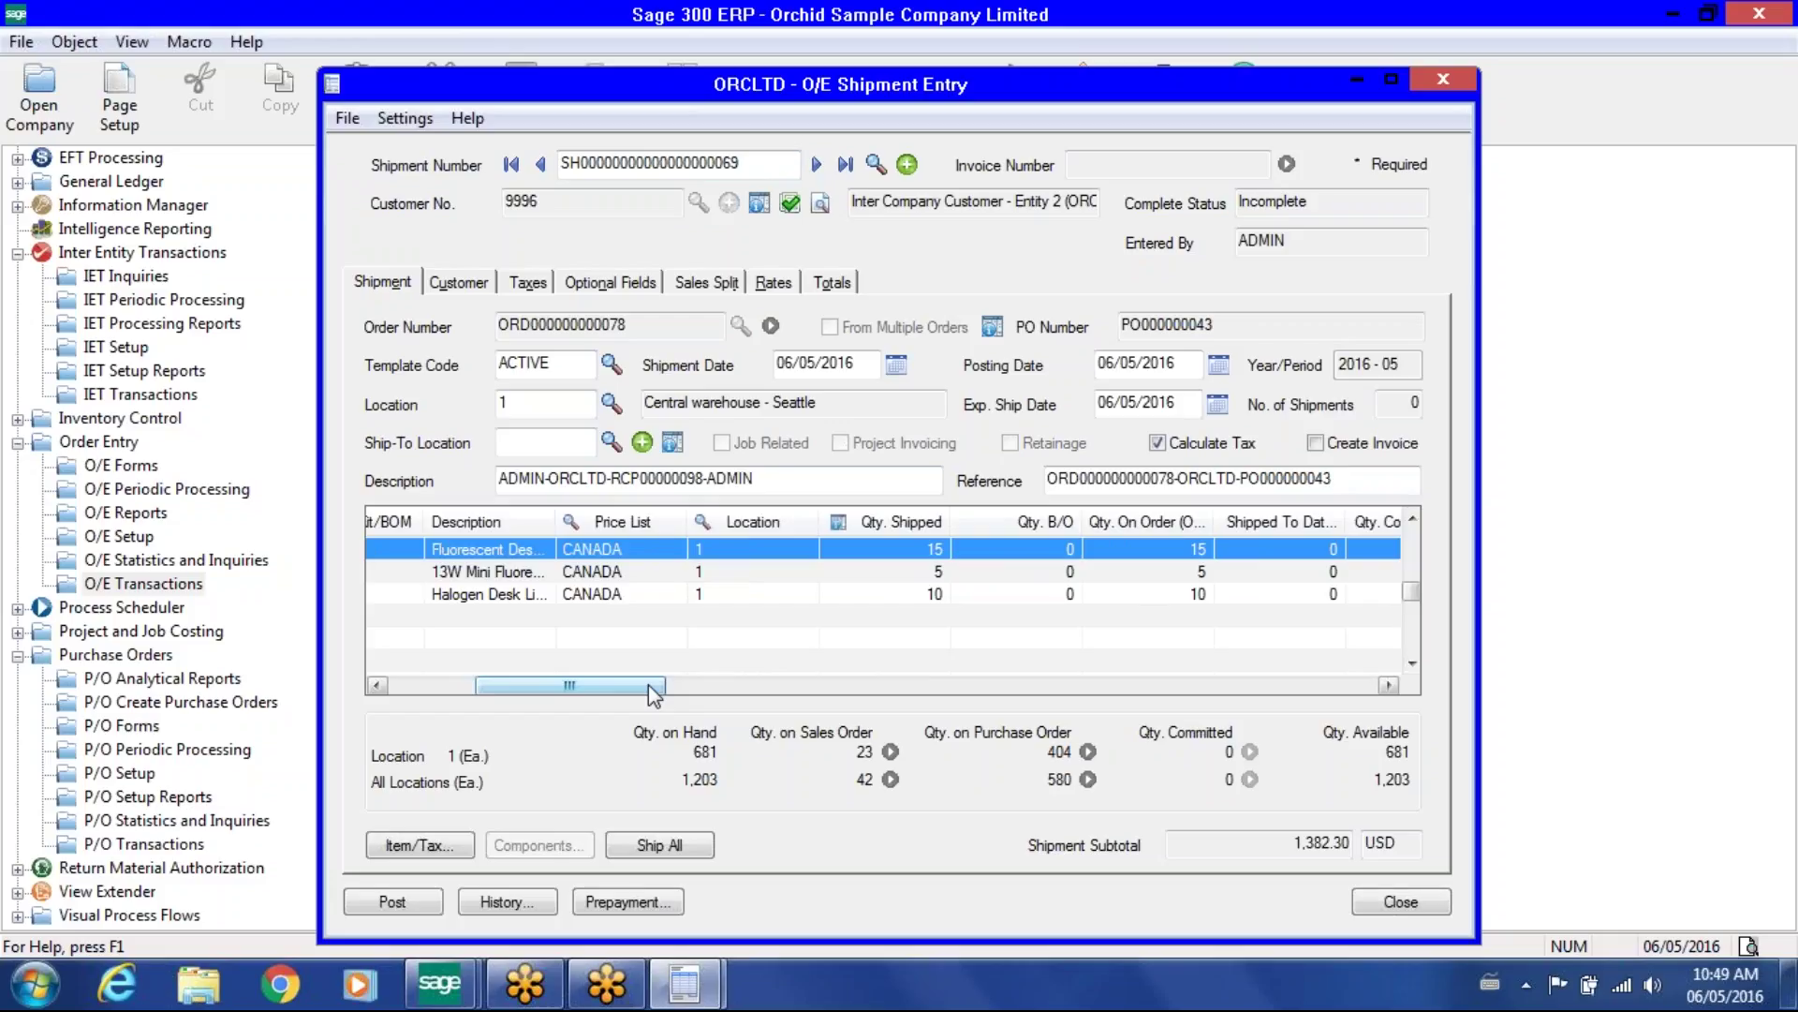
left_click_drag(653, 694, 543, 693)
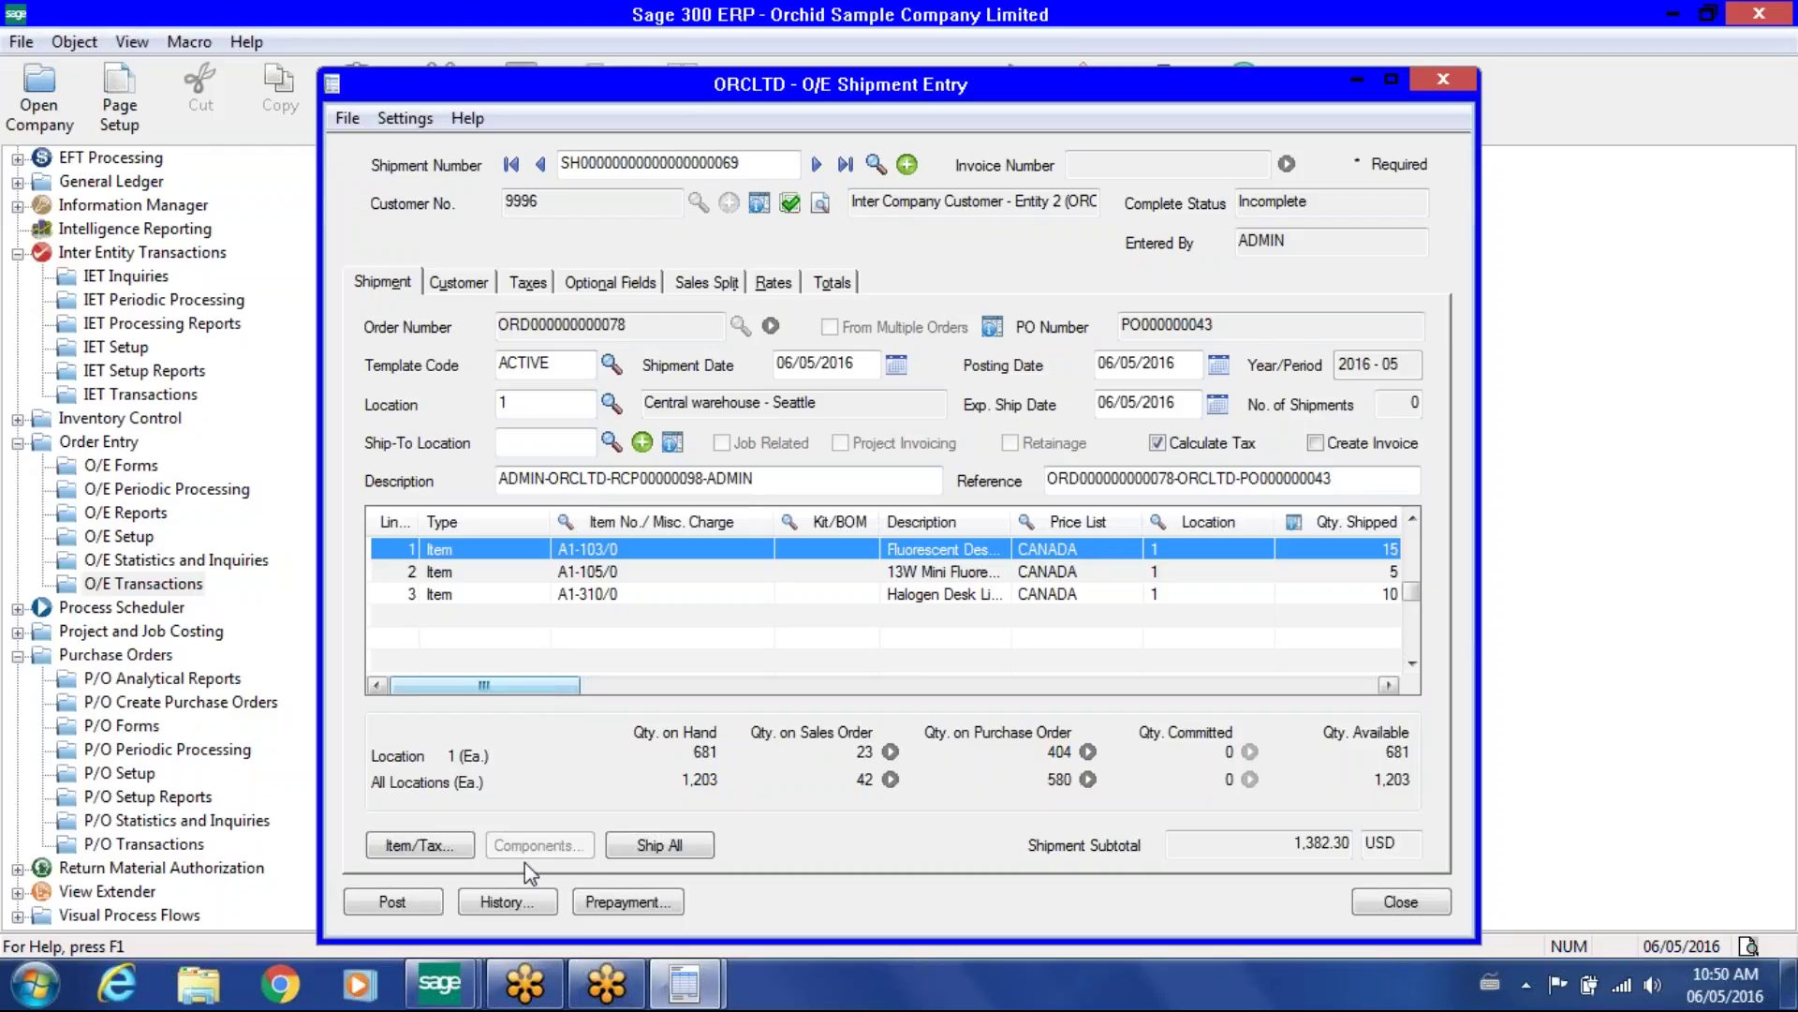
Switch to Orchid Sample Entity 2 Inc and open the last purchase order receipt to check its reference and quantities received.
left_click(460, 989)
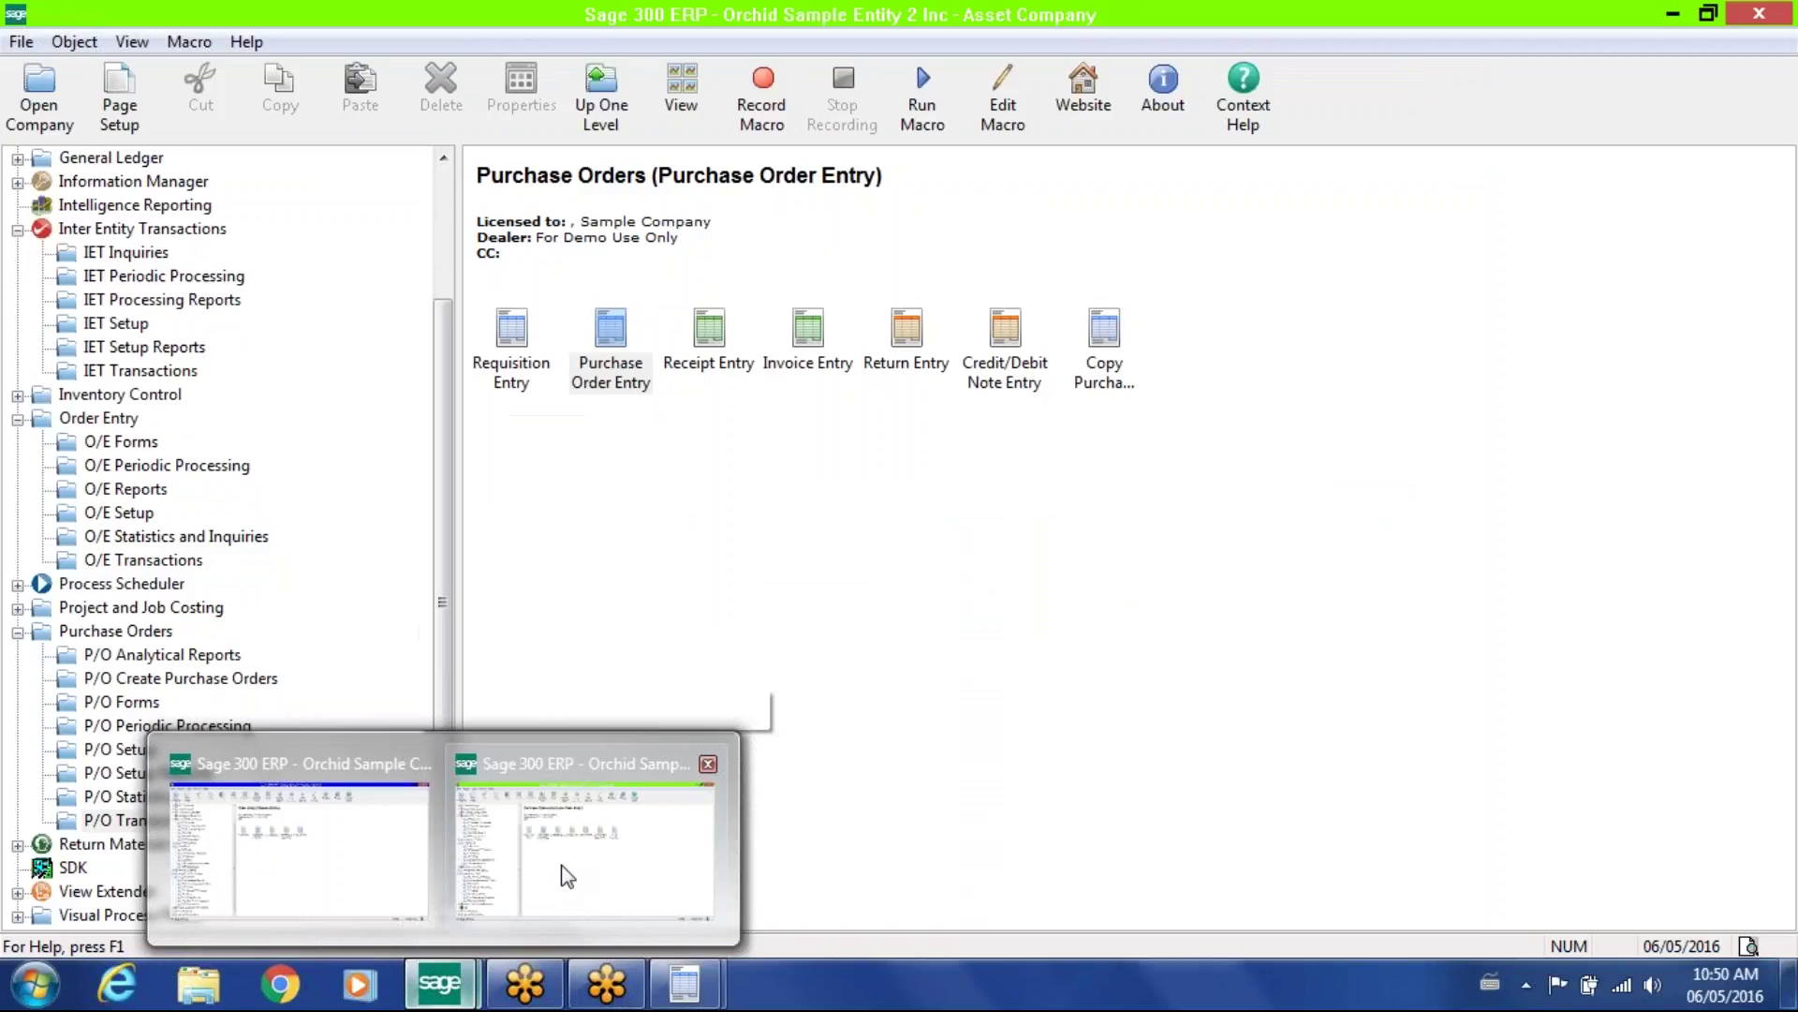
left_click(568, 875)
double_click(704, 370)
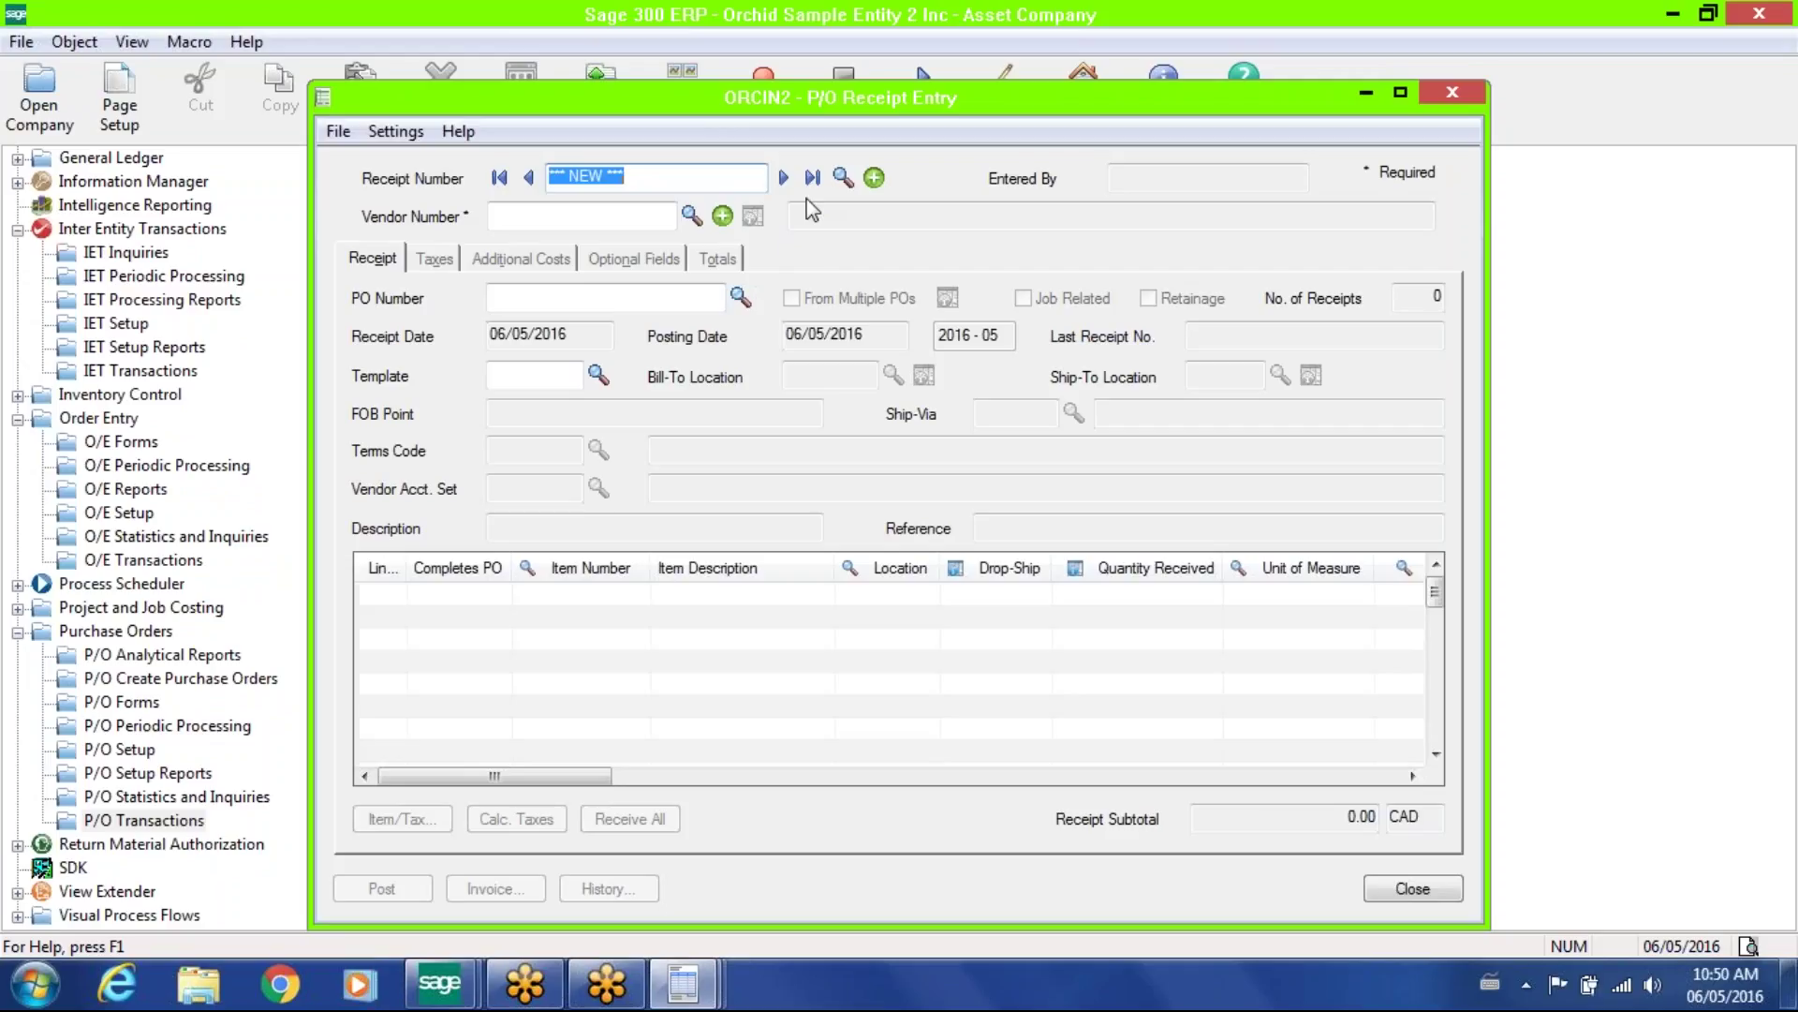
left_click(812, 177)
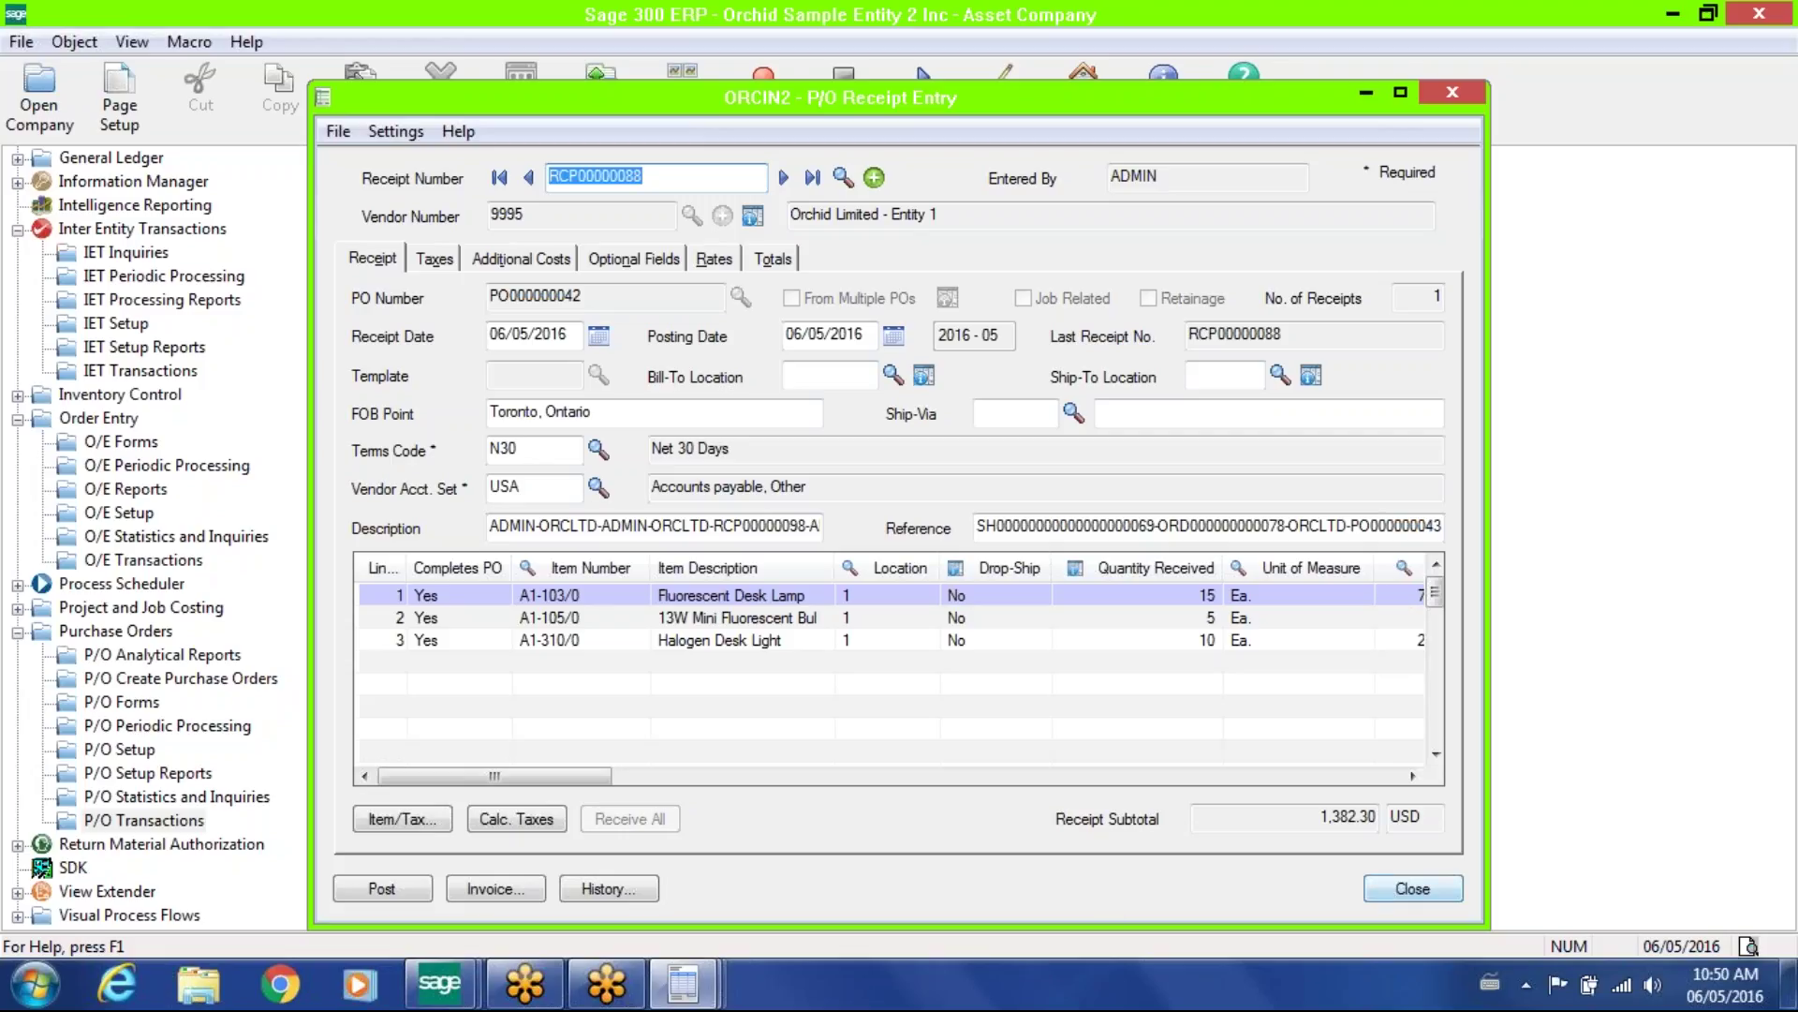
Switch to Orchid Sample Company Limited and open the Event Types setup of View Extender.
left_click(431, 979)
left_click(414, 931)
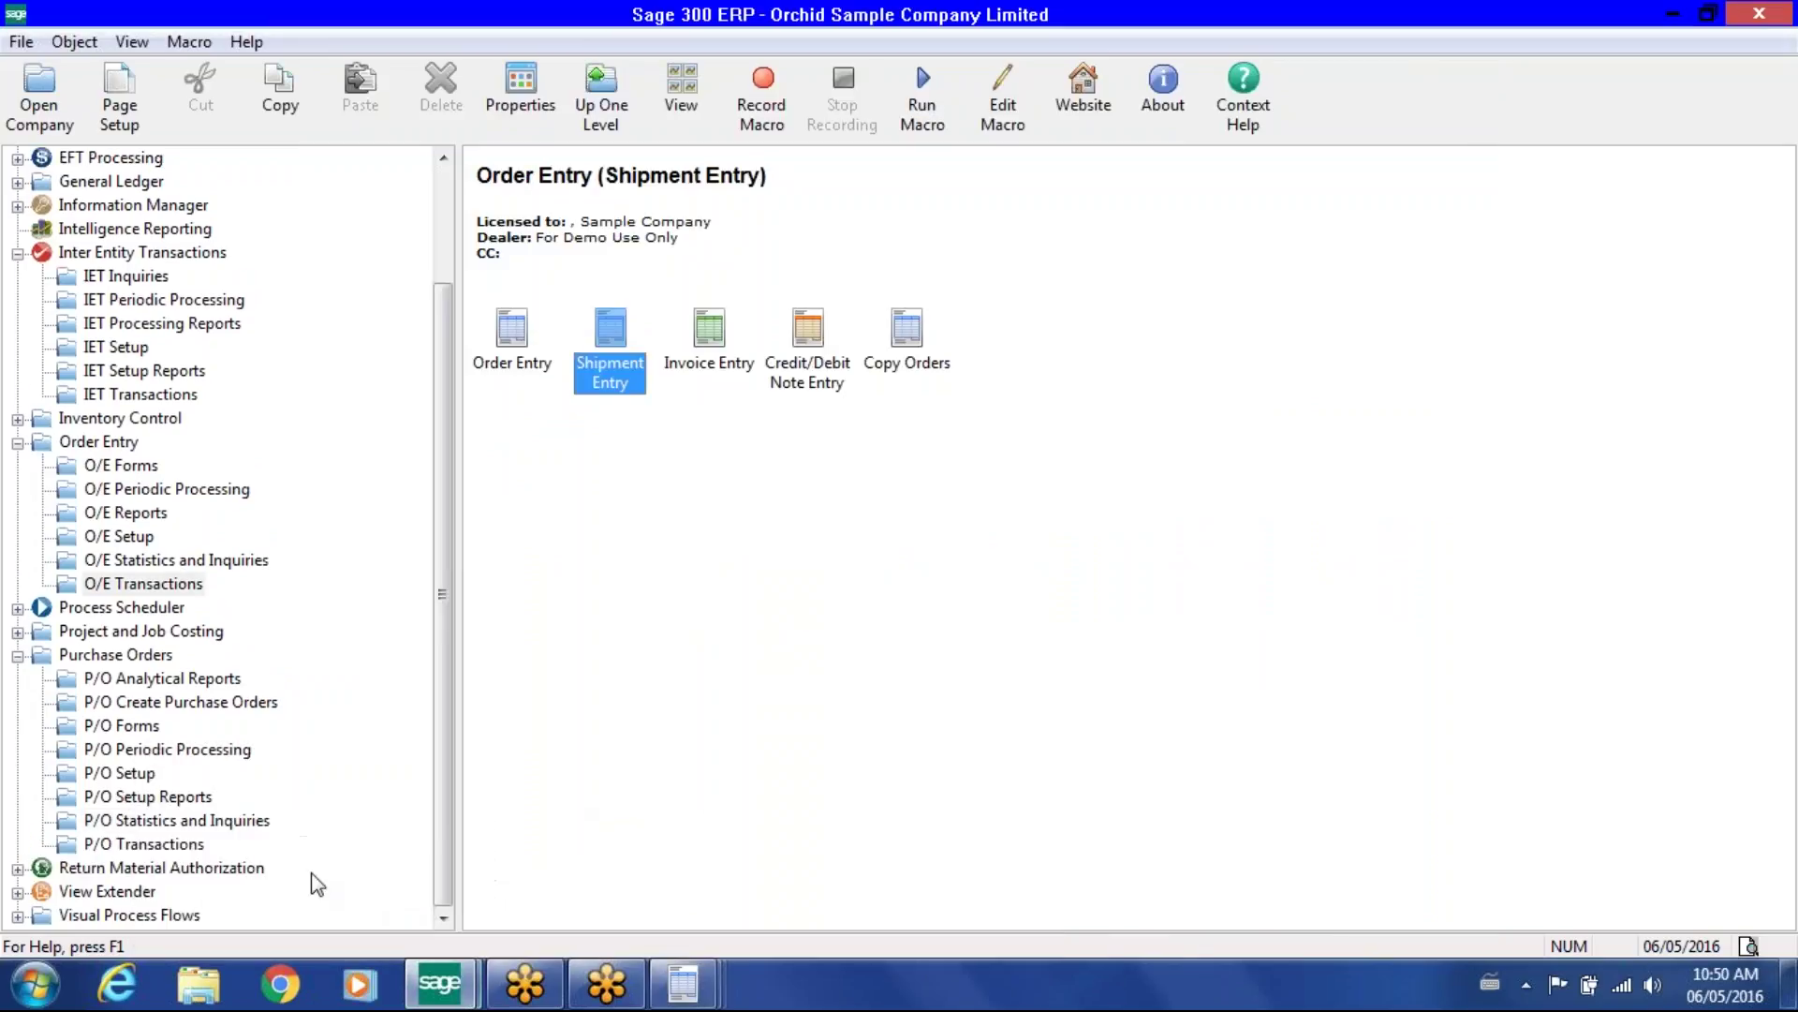
left_click(192, 846)
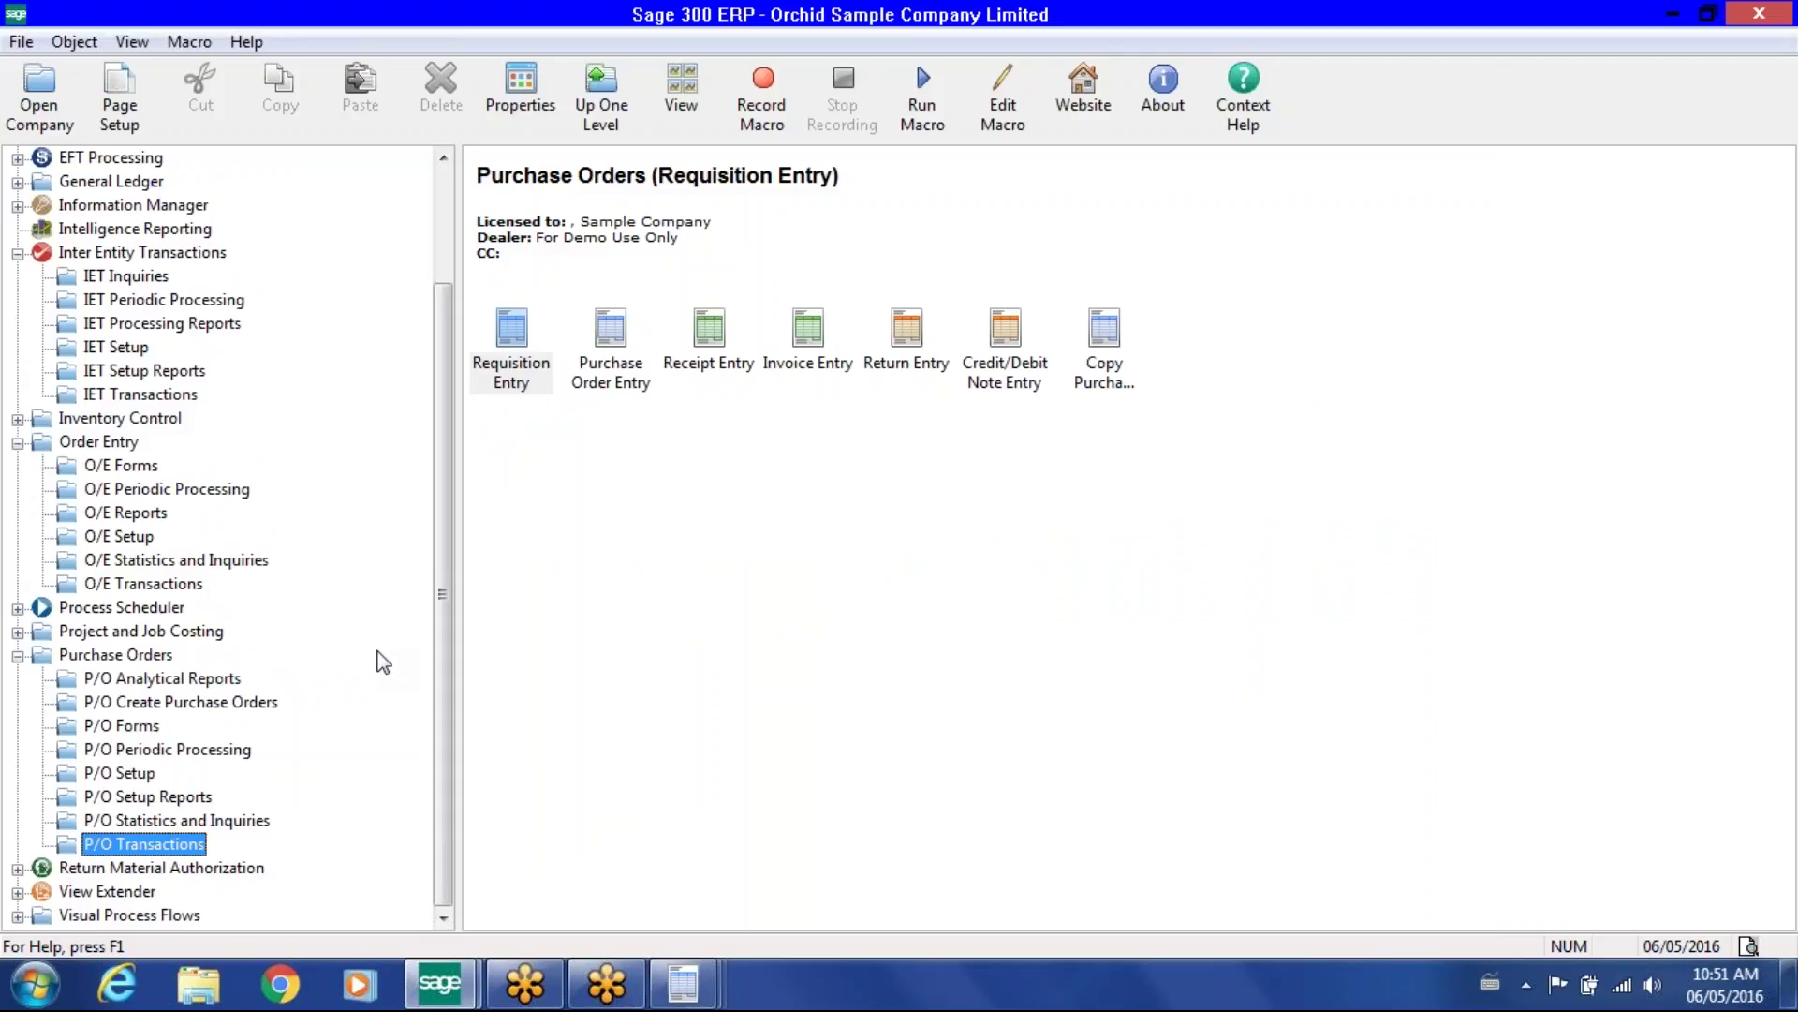
left_click(84, 895)
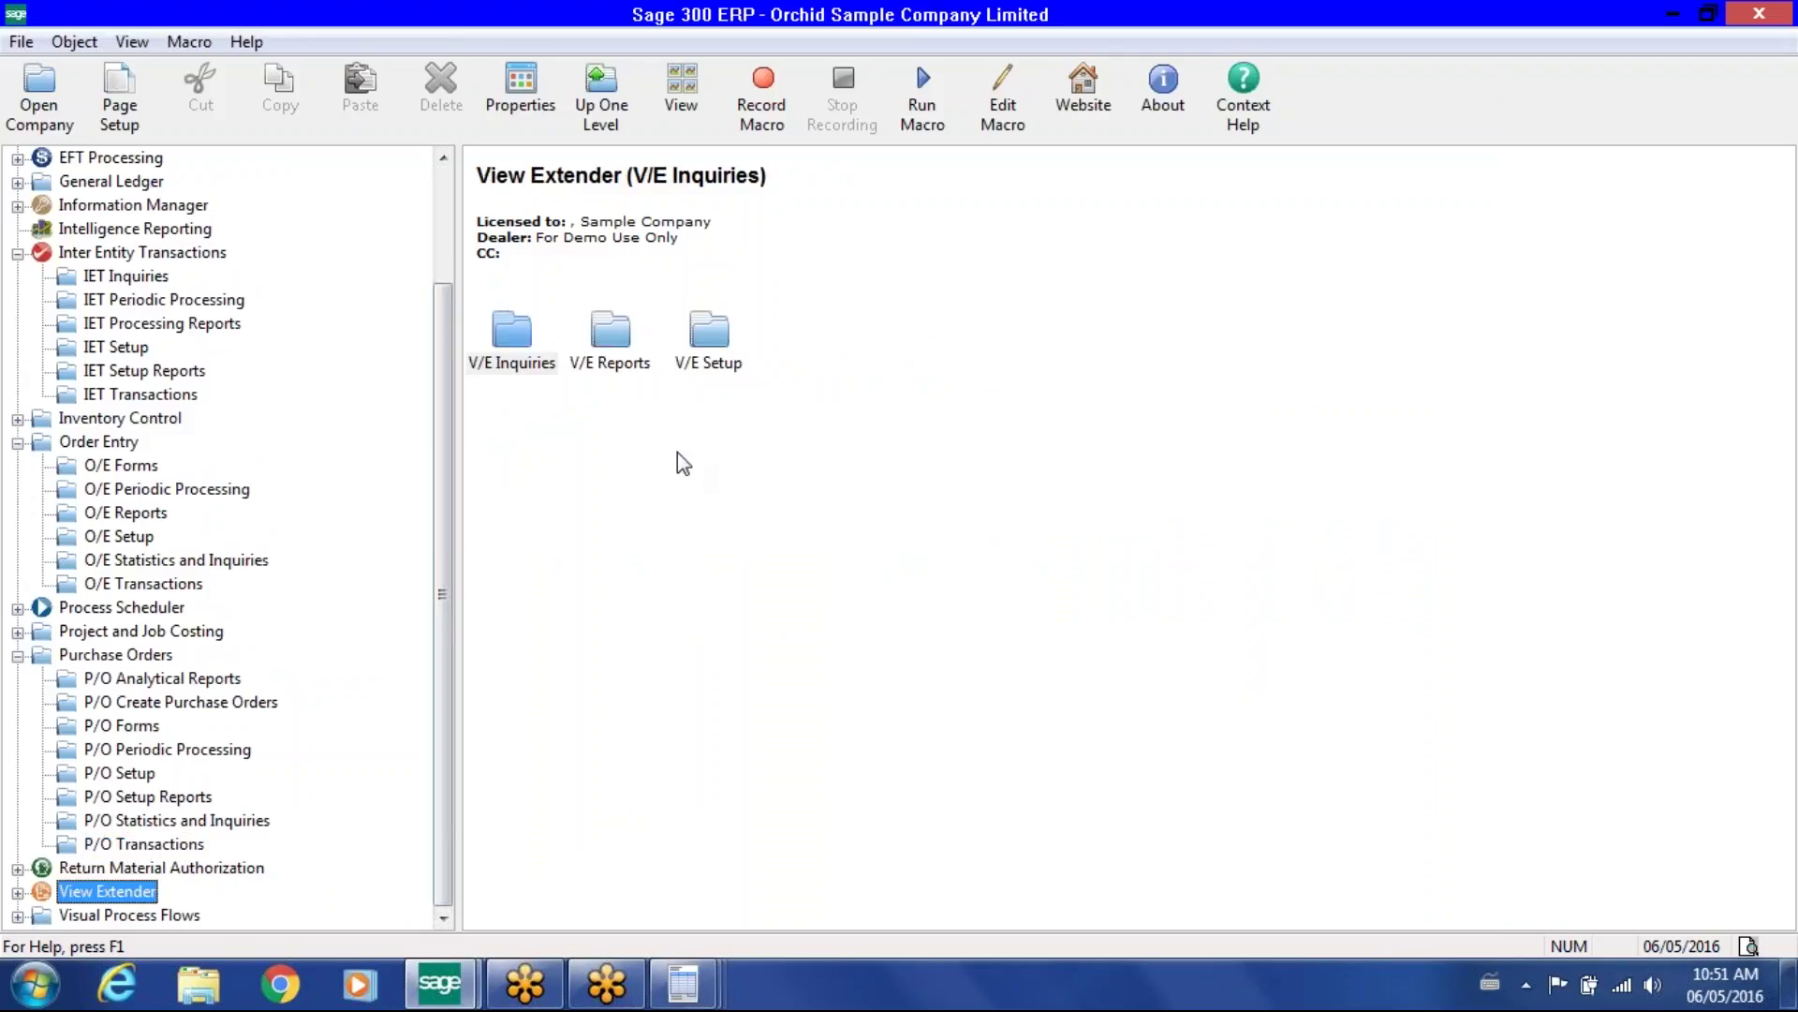
double_click(709, 333)
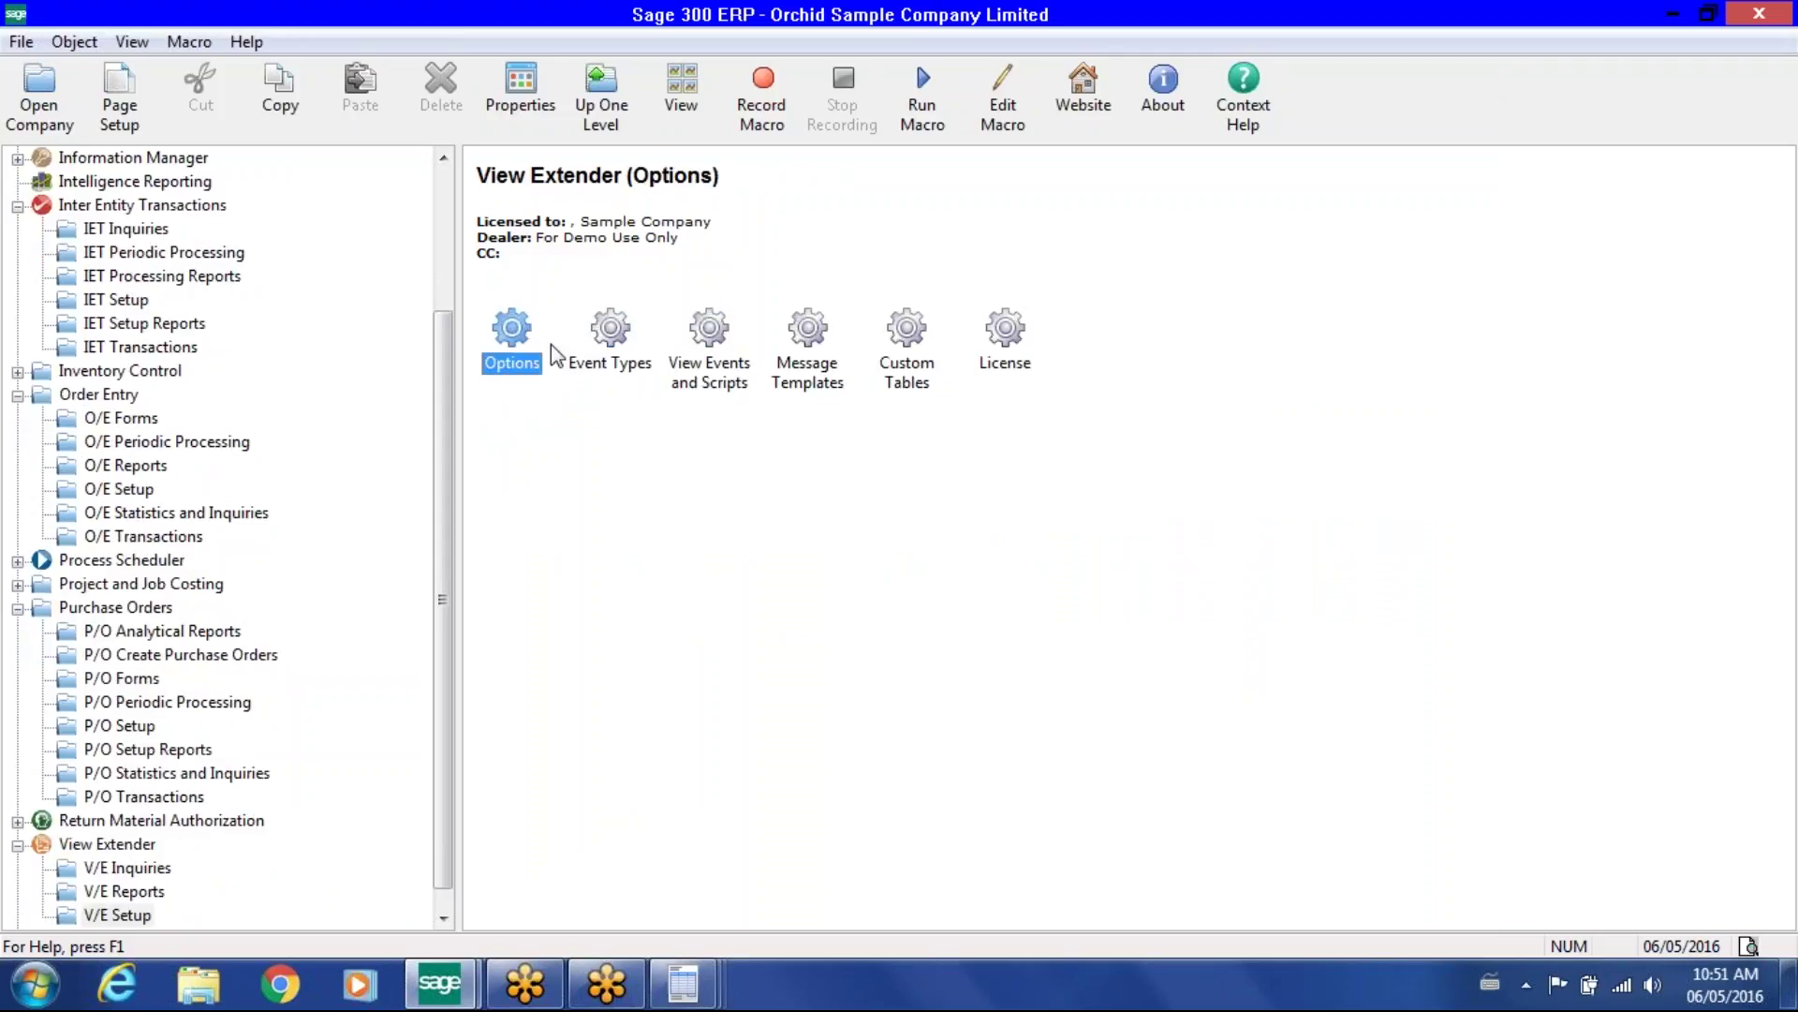
left_click(600, 334)
double_click(600, 335)
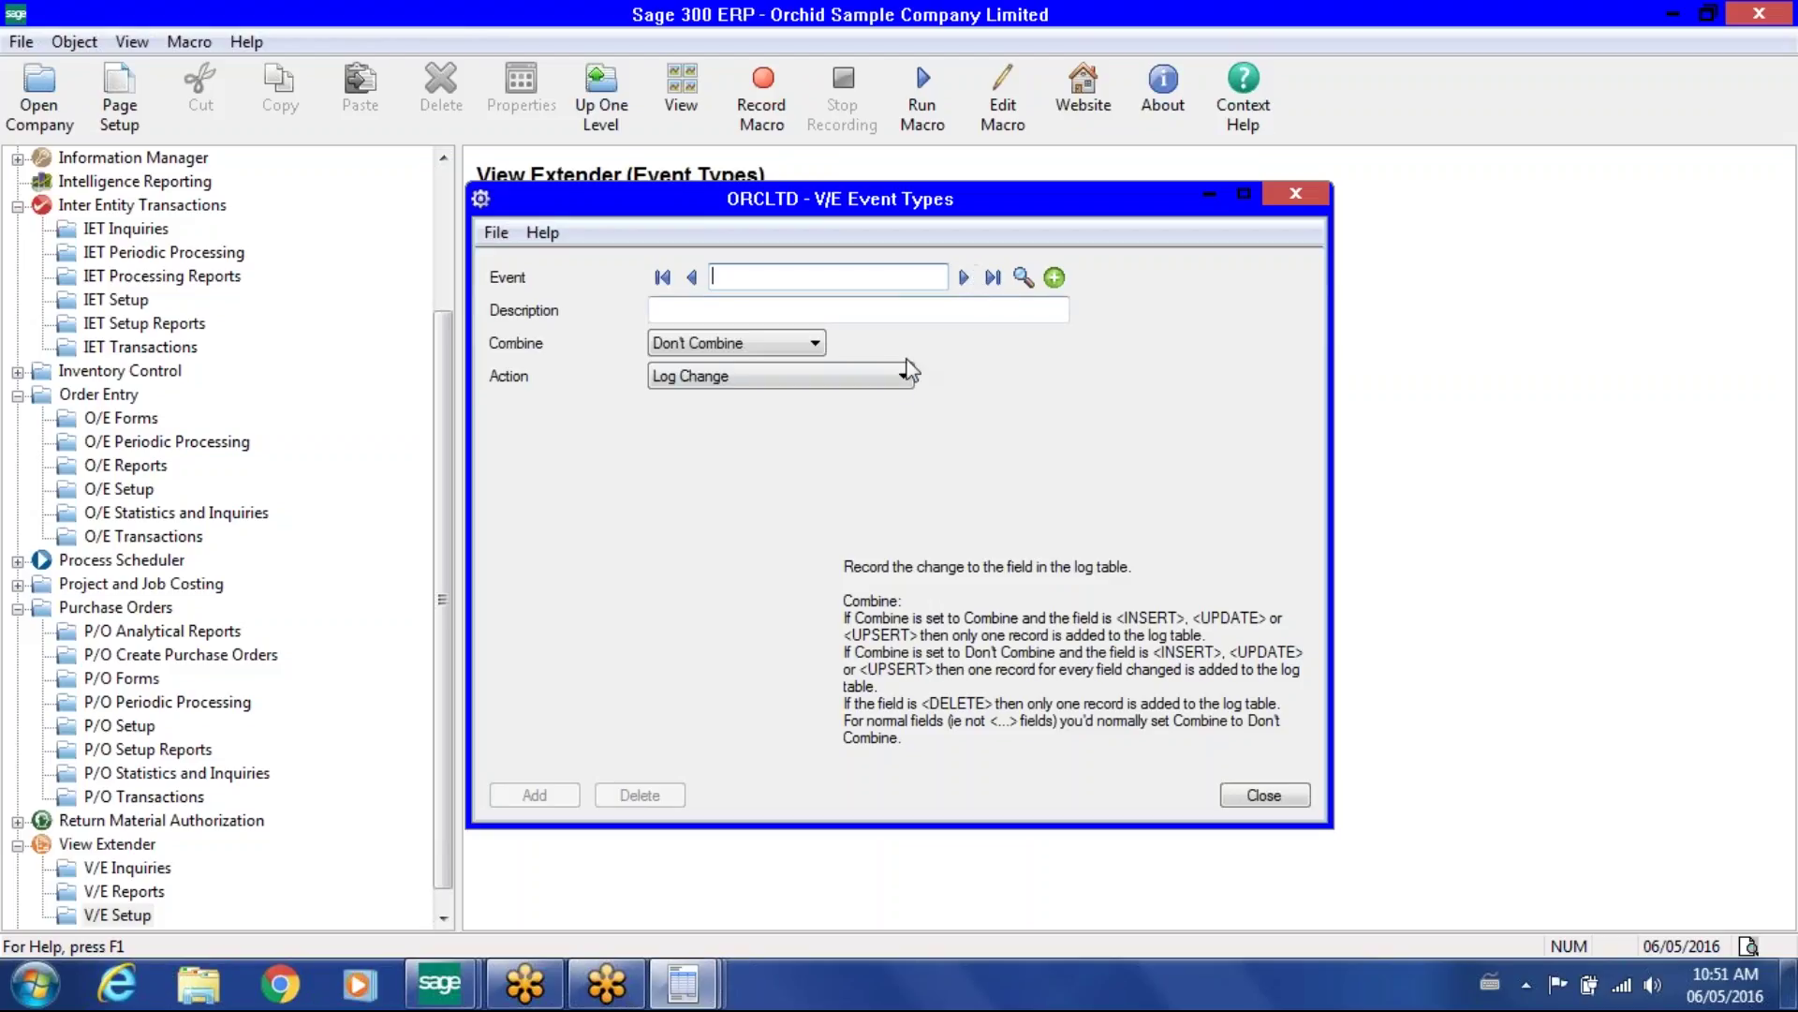
Choose the Send Email action to view its recipient and message fields, and close Event Types without adding an event.
left_click(899, 376)
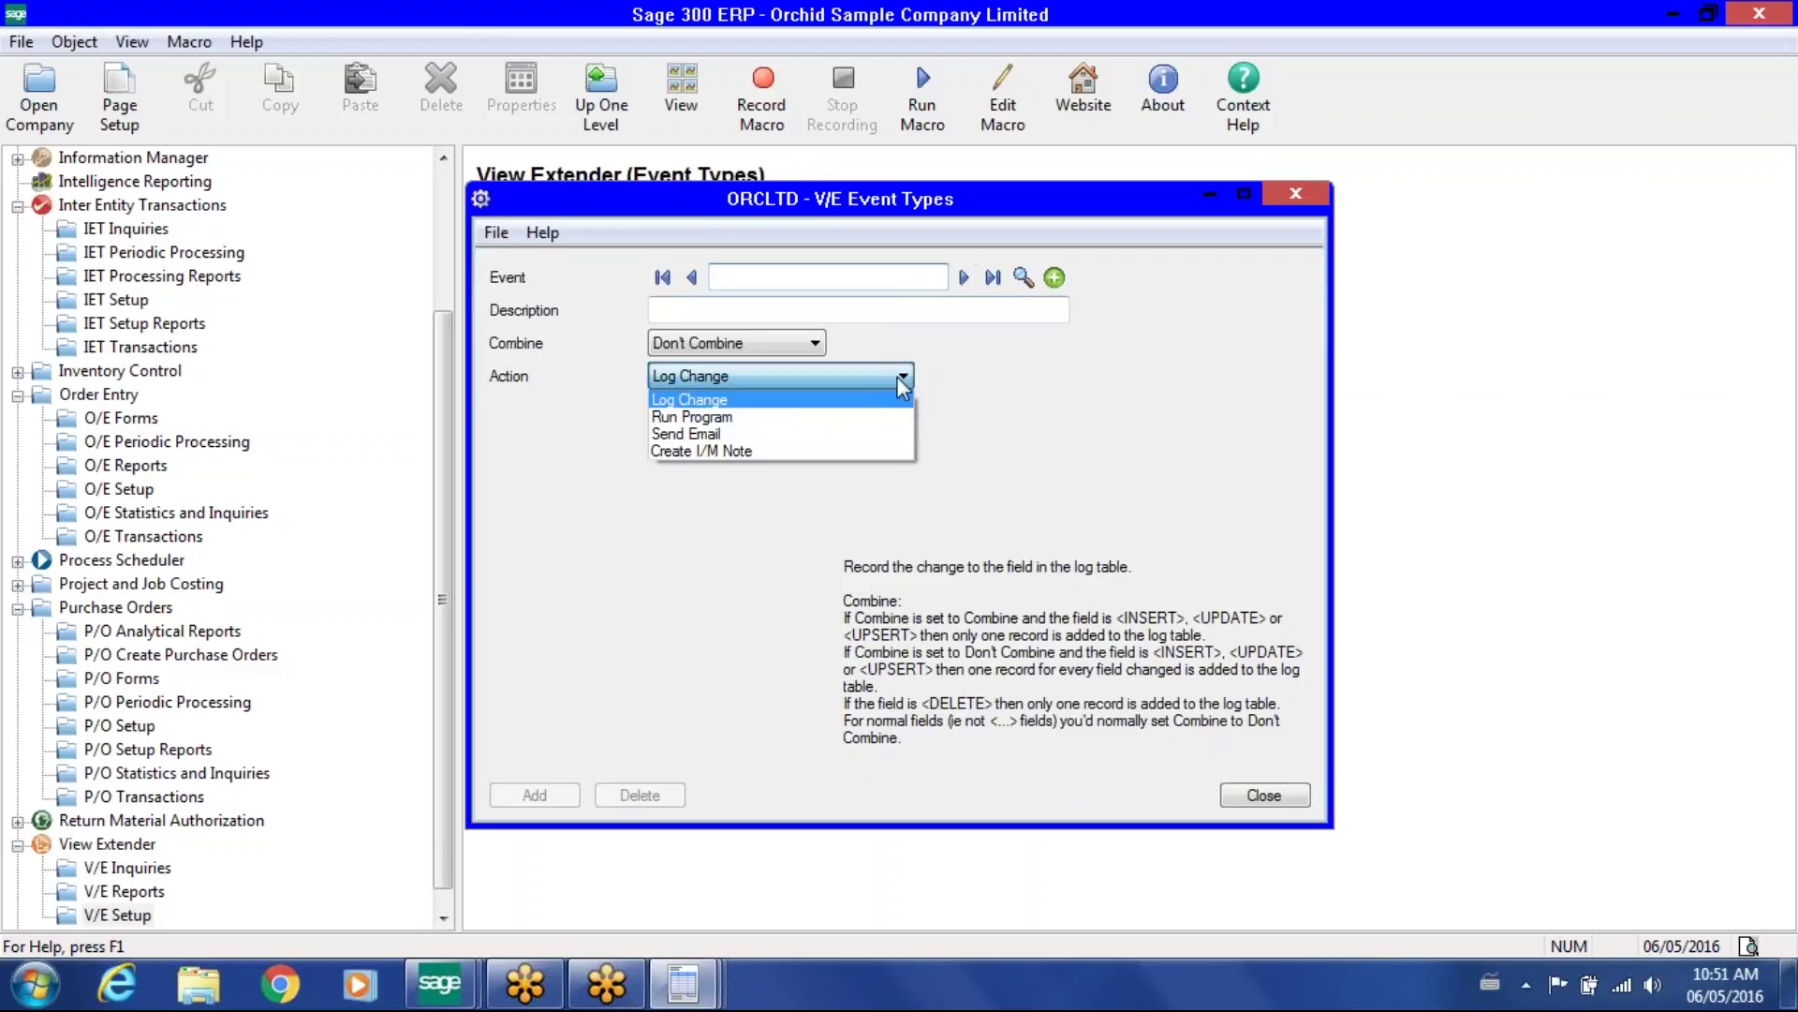
left_click(844, 436)
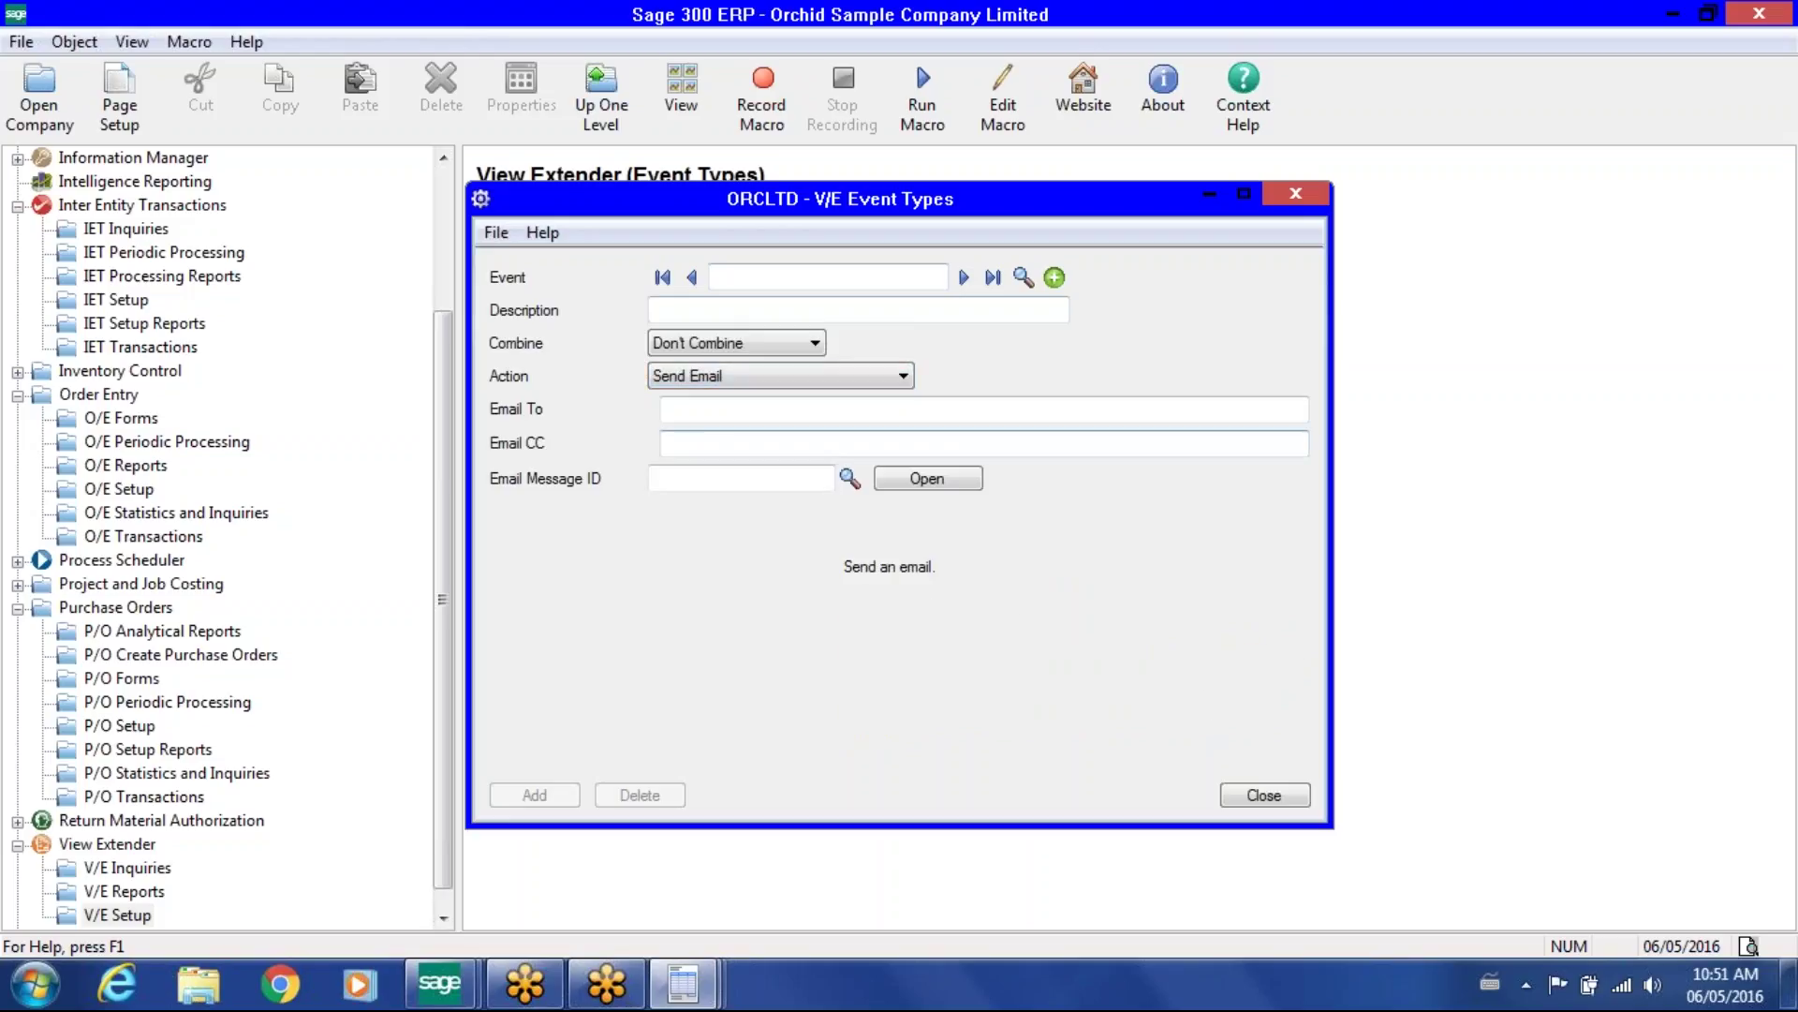
left_click(1246, 791)
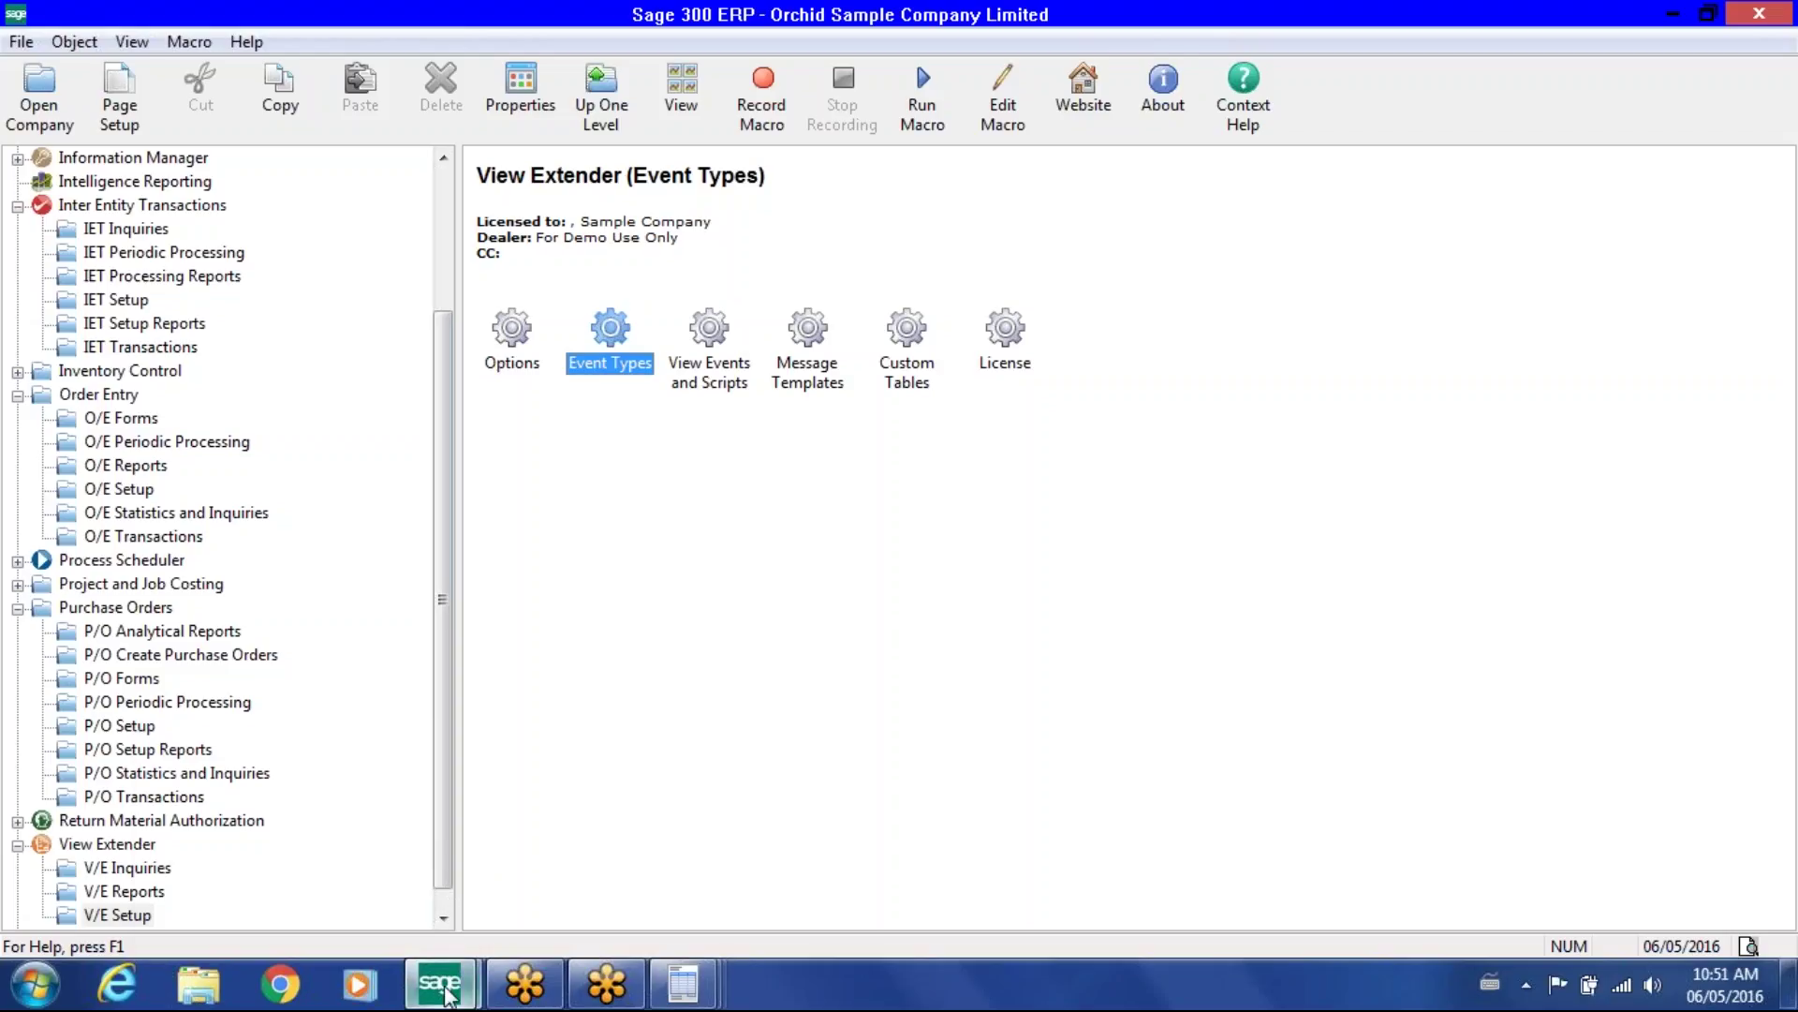
Return to Orchid Sample Entity 2 Inc, reopen the last purchase order receipt to review its reference and item lines, and close Receipt Entry.
mouse_move(439, 984)
left_click(525, 904)
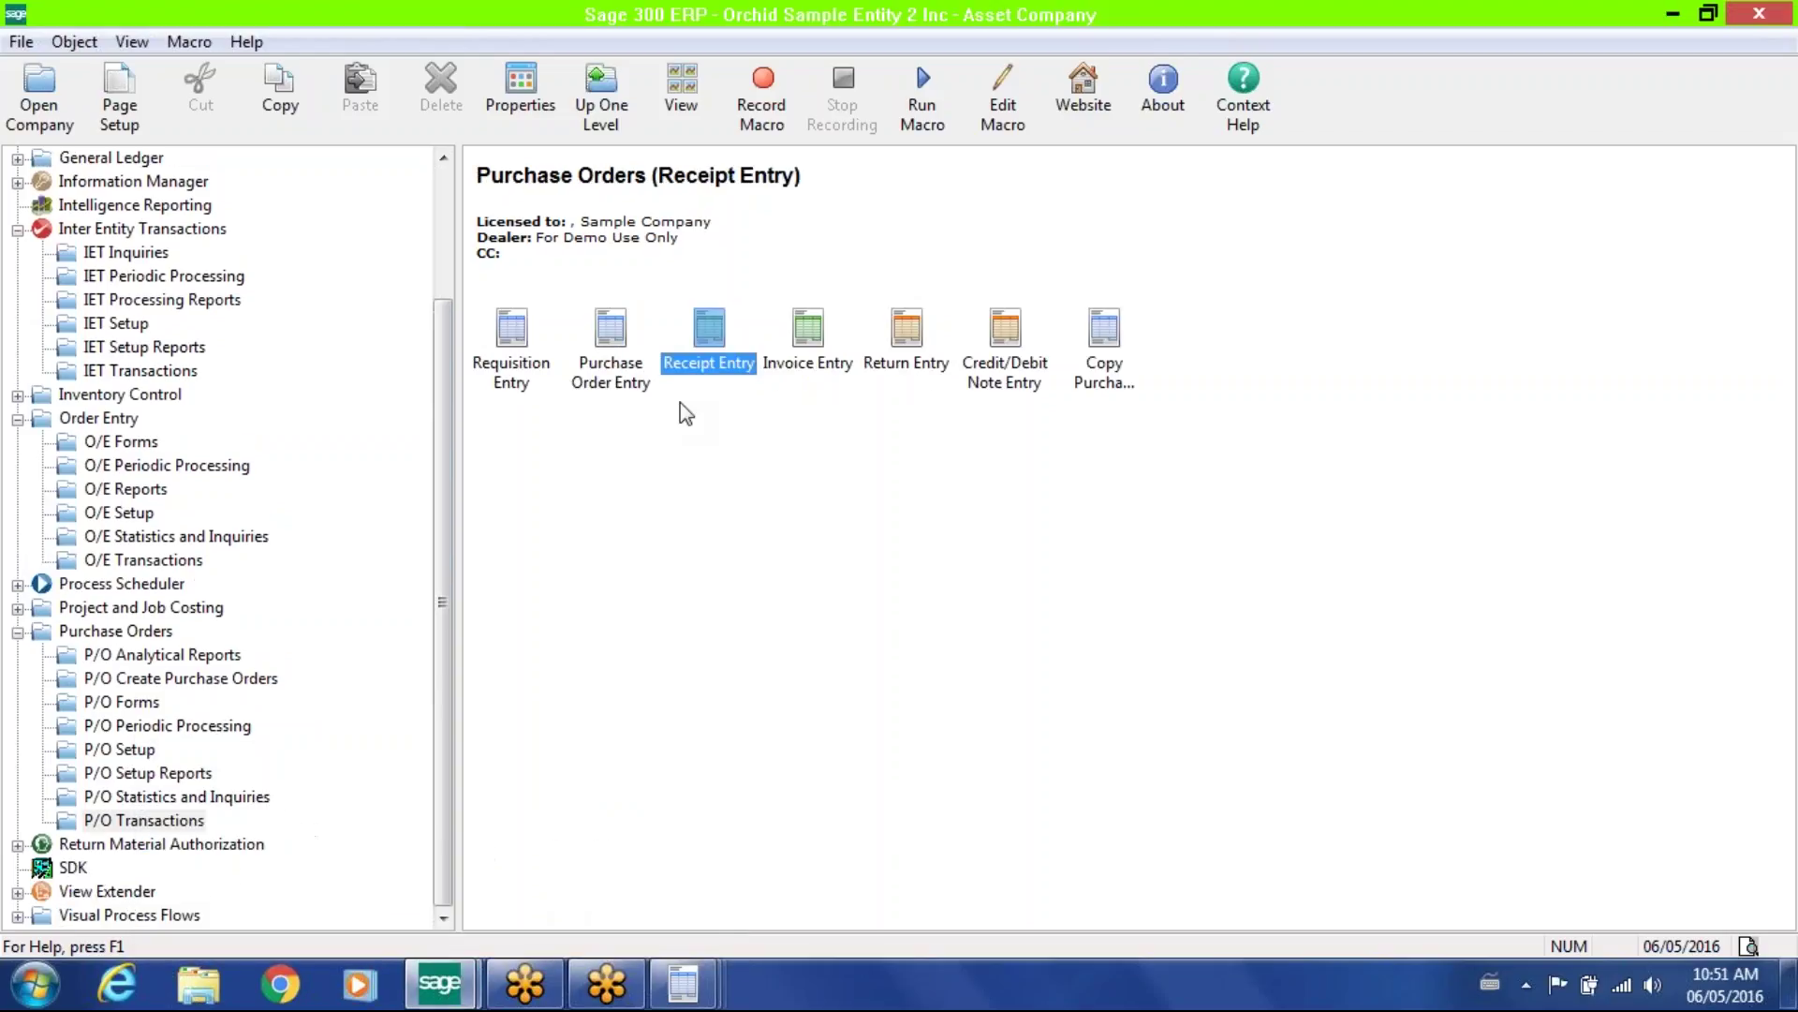
double_click(709, 375)
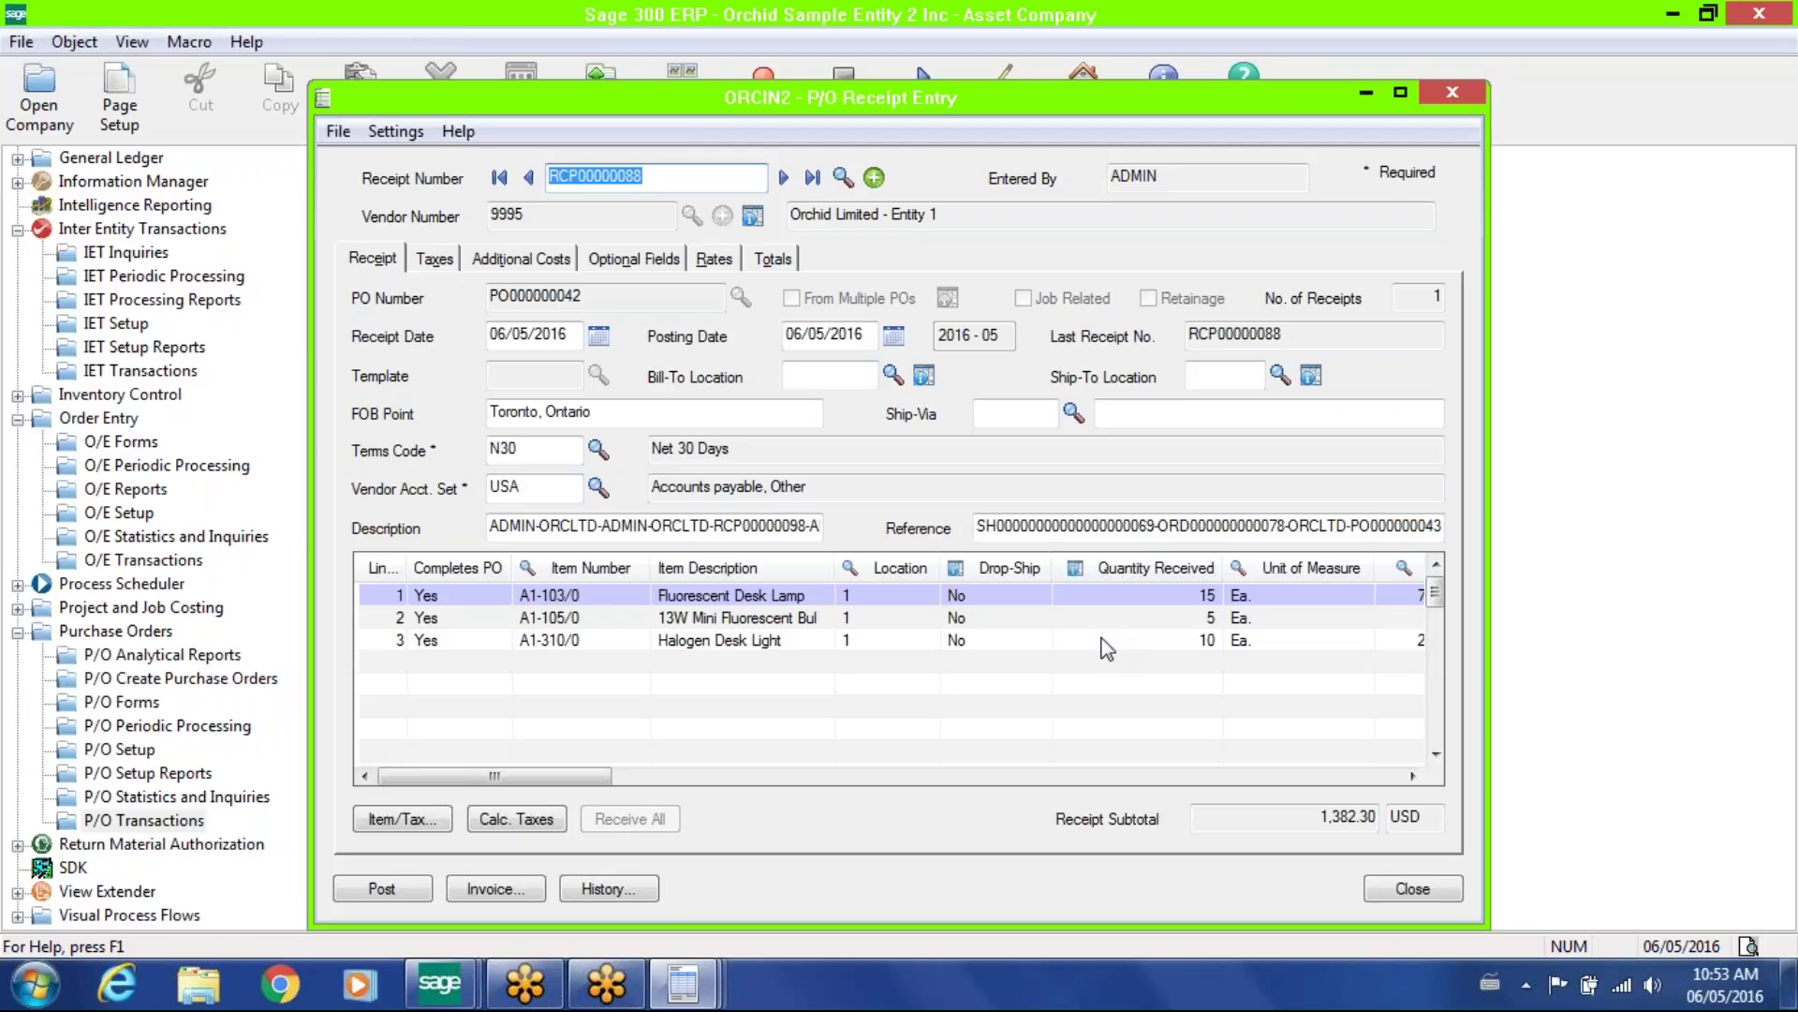
left_click(1433, 892)
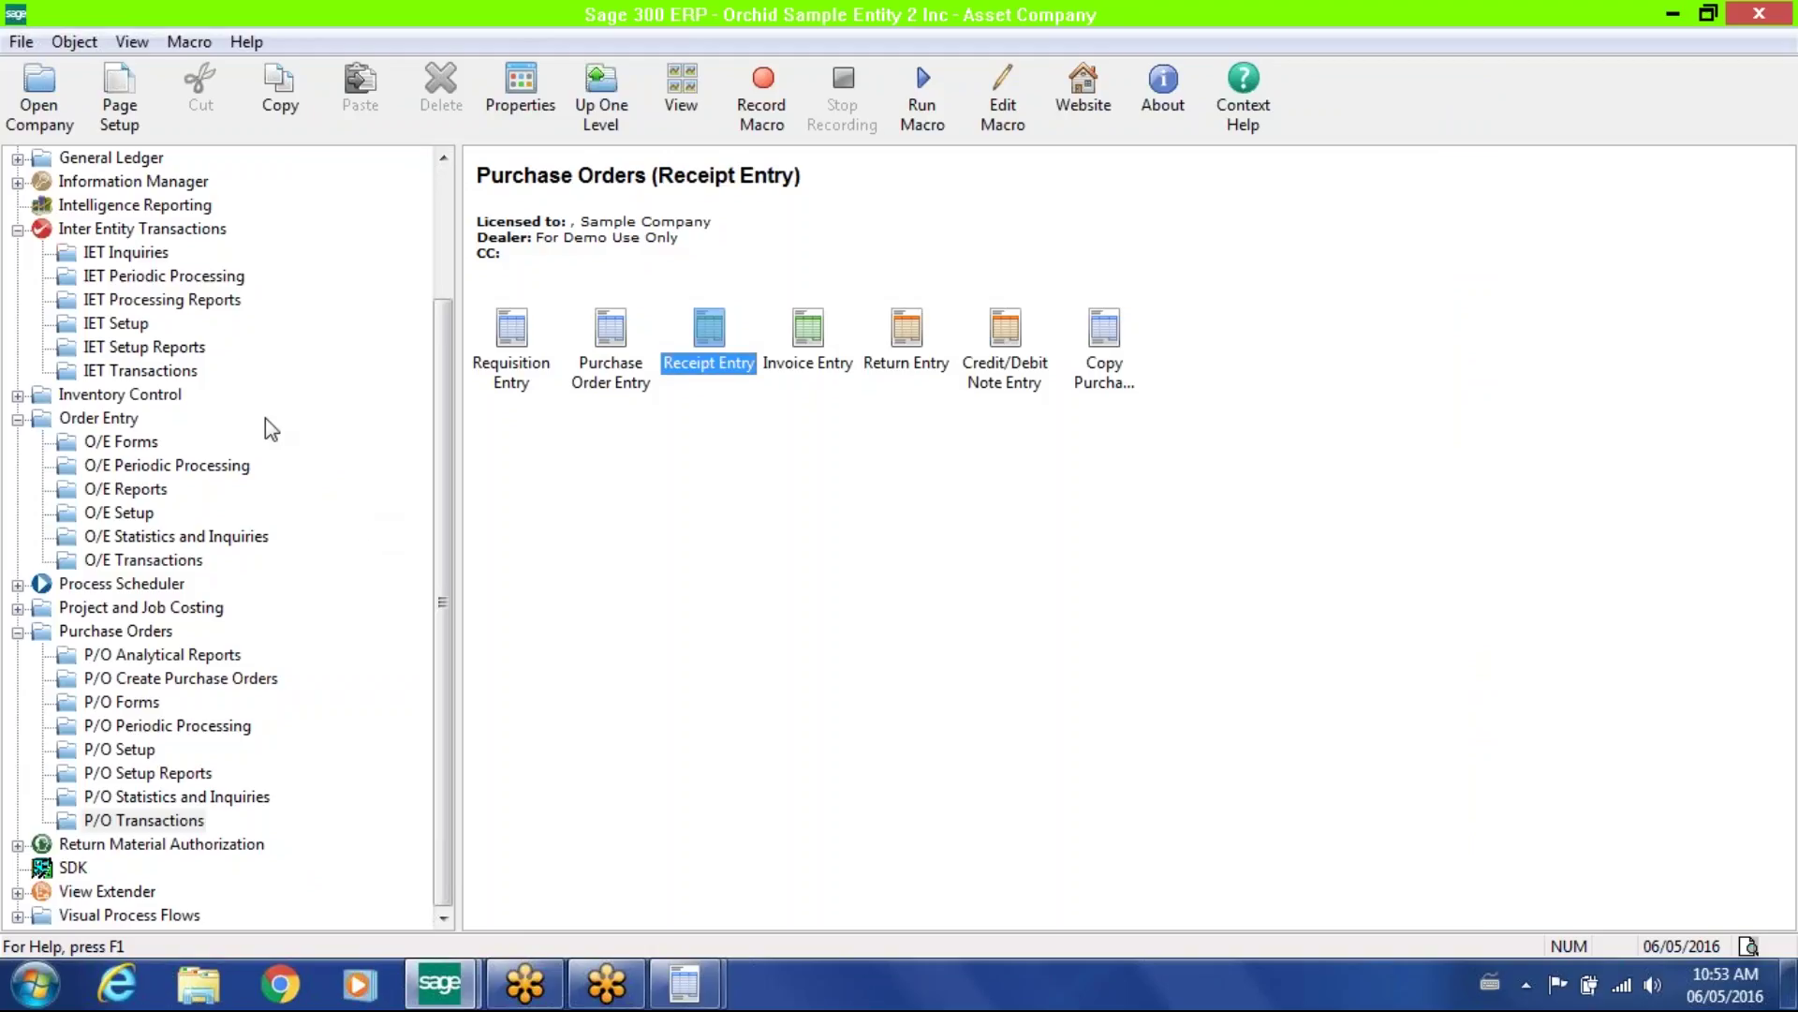
Open the inter entity Trade Options, review the O/E - P/O processing options in both directions, and close them without saving.
left_click(136, 328)
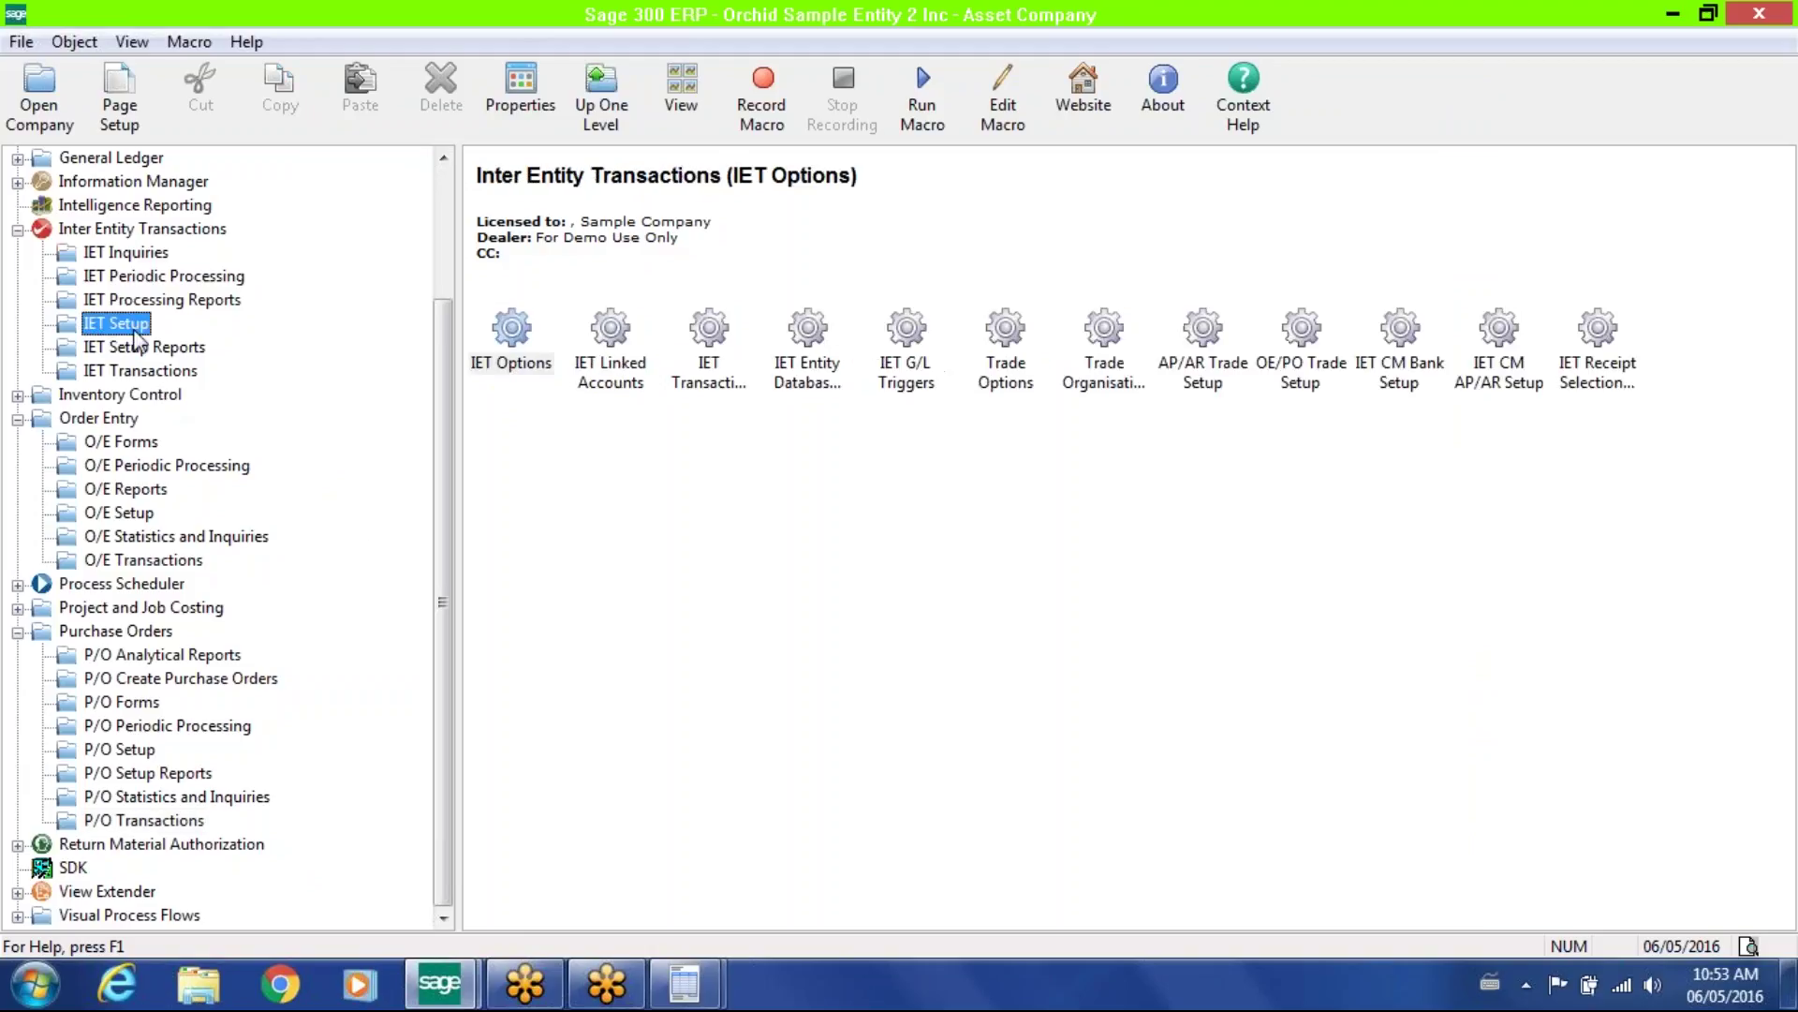
double_click(1006, 337)
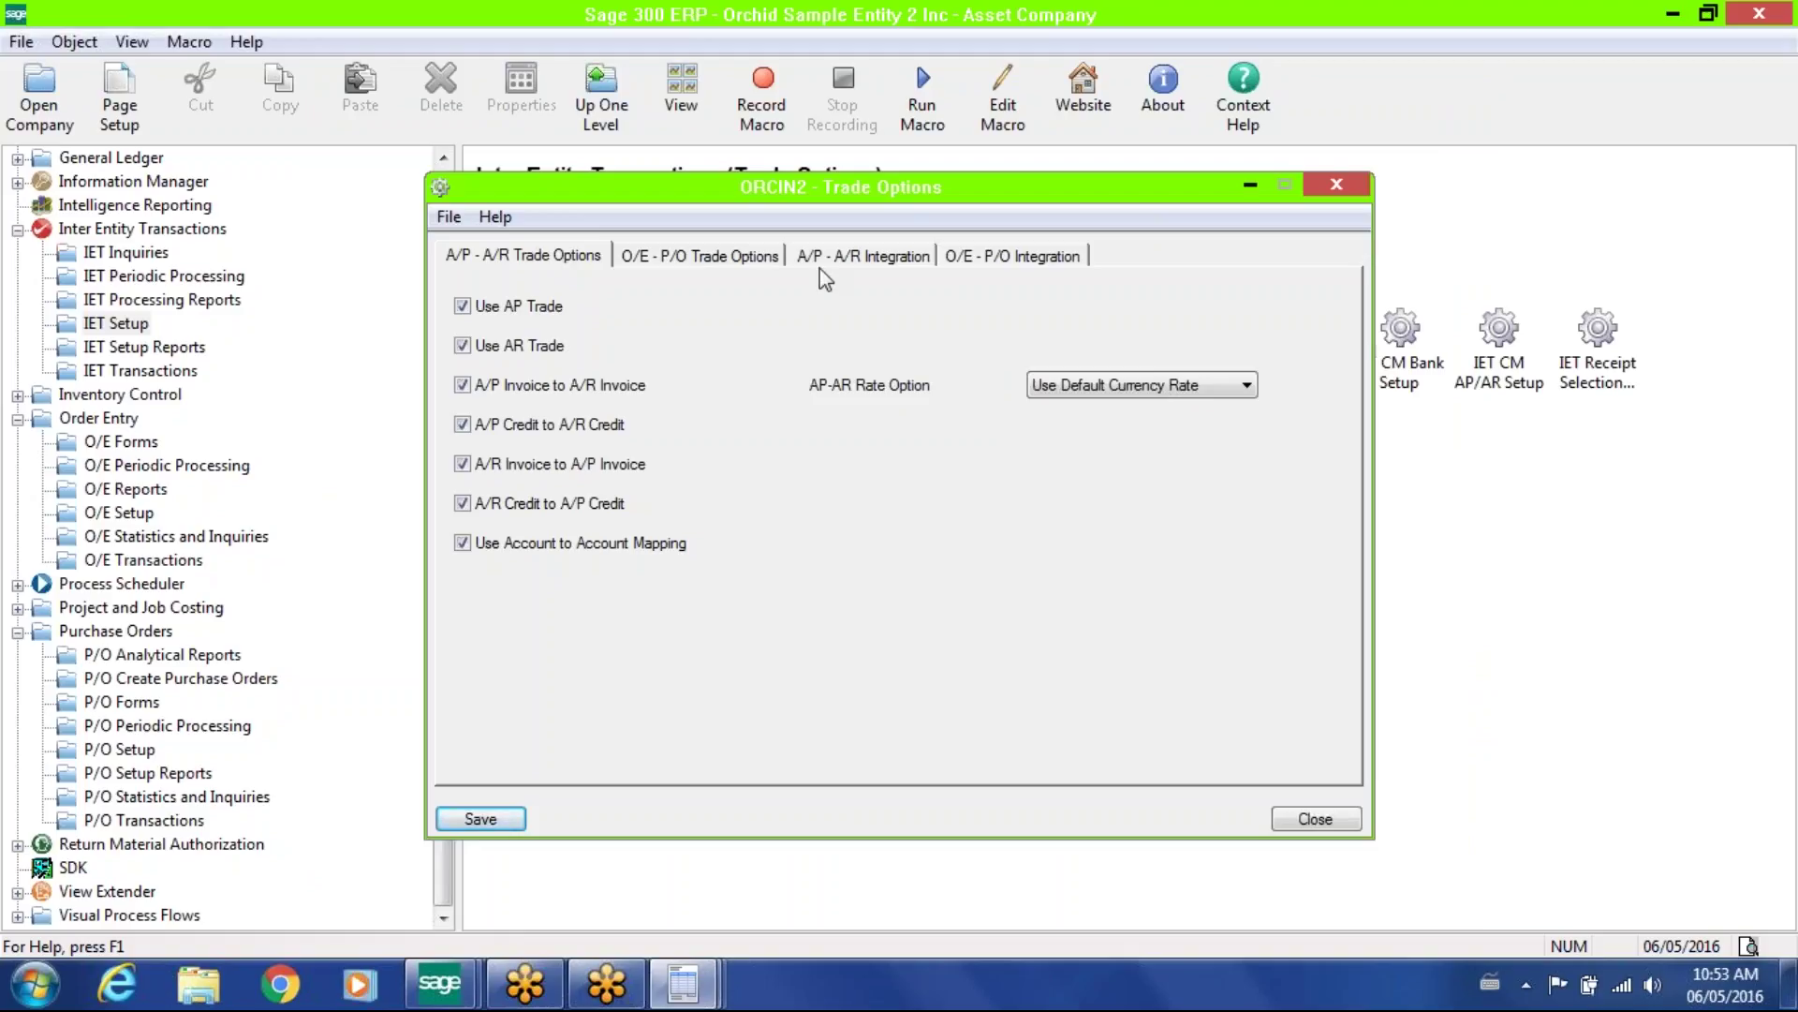
left_click(750, 256)
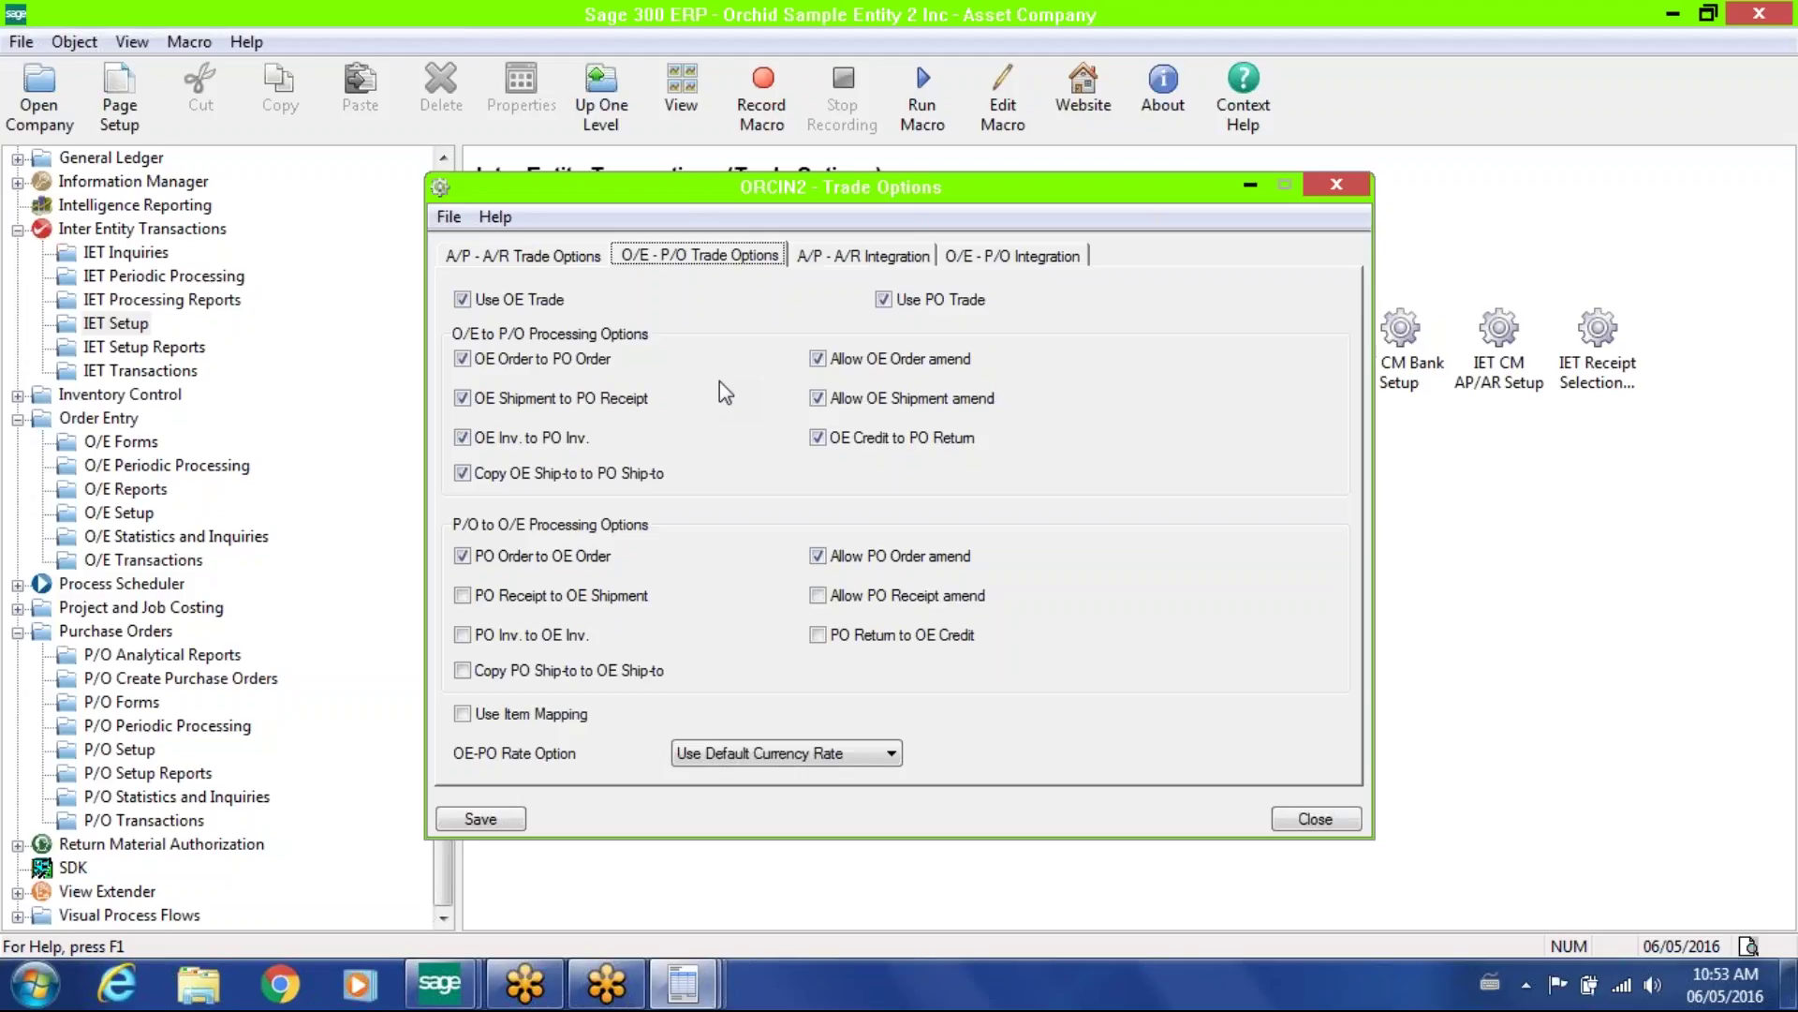
left_click_drag(962, 192, 1097, 228)
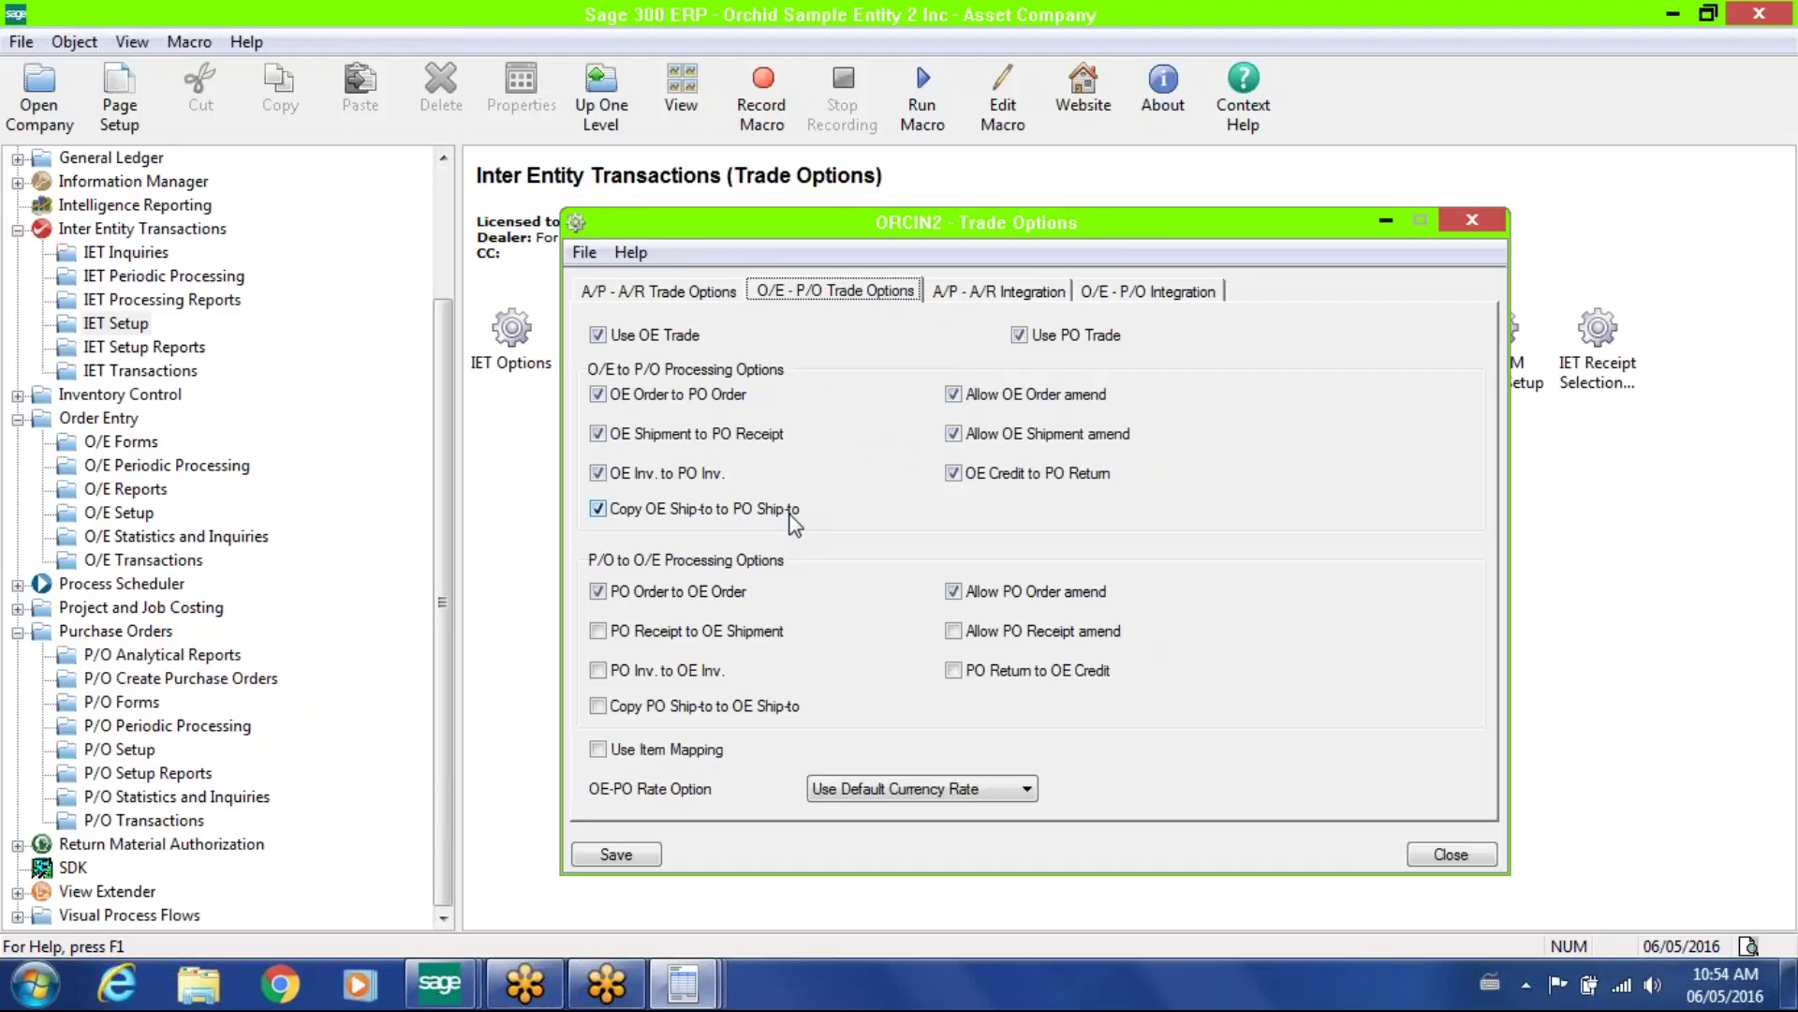
left_click(1450, 854)
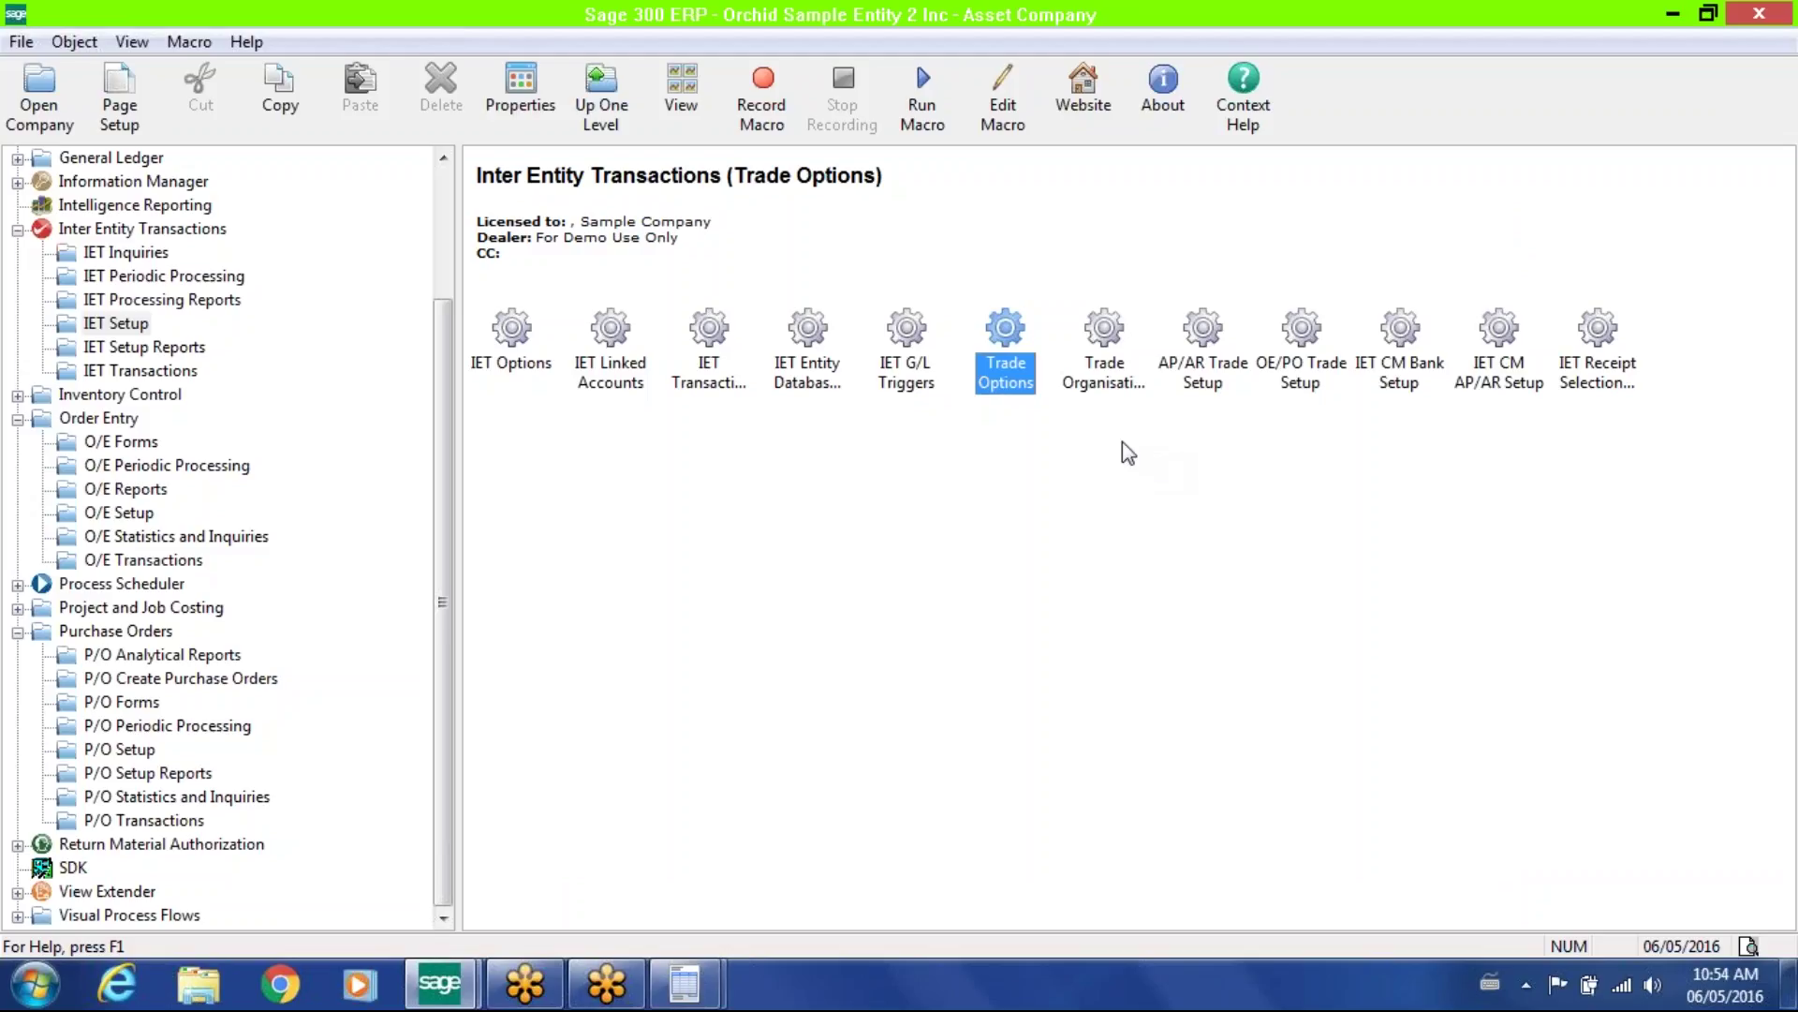
Collapse the Order Entry and Purchase Orders modules in the company tree, and check View Extender's contents before collapsing it too.
left_click_drag(445, 433, 444, 317)
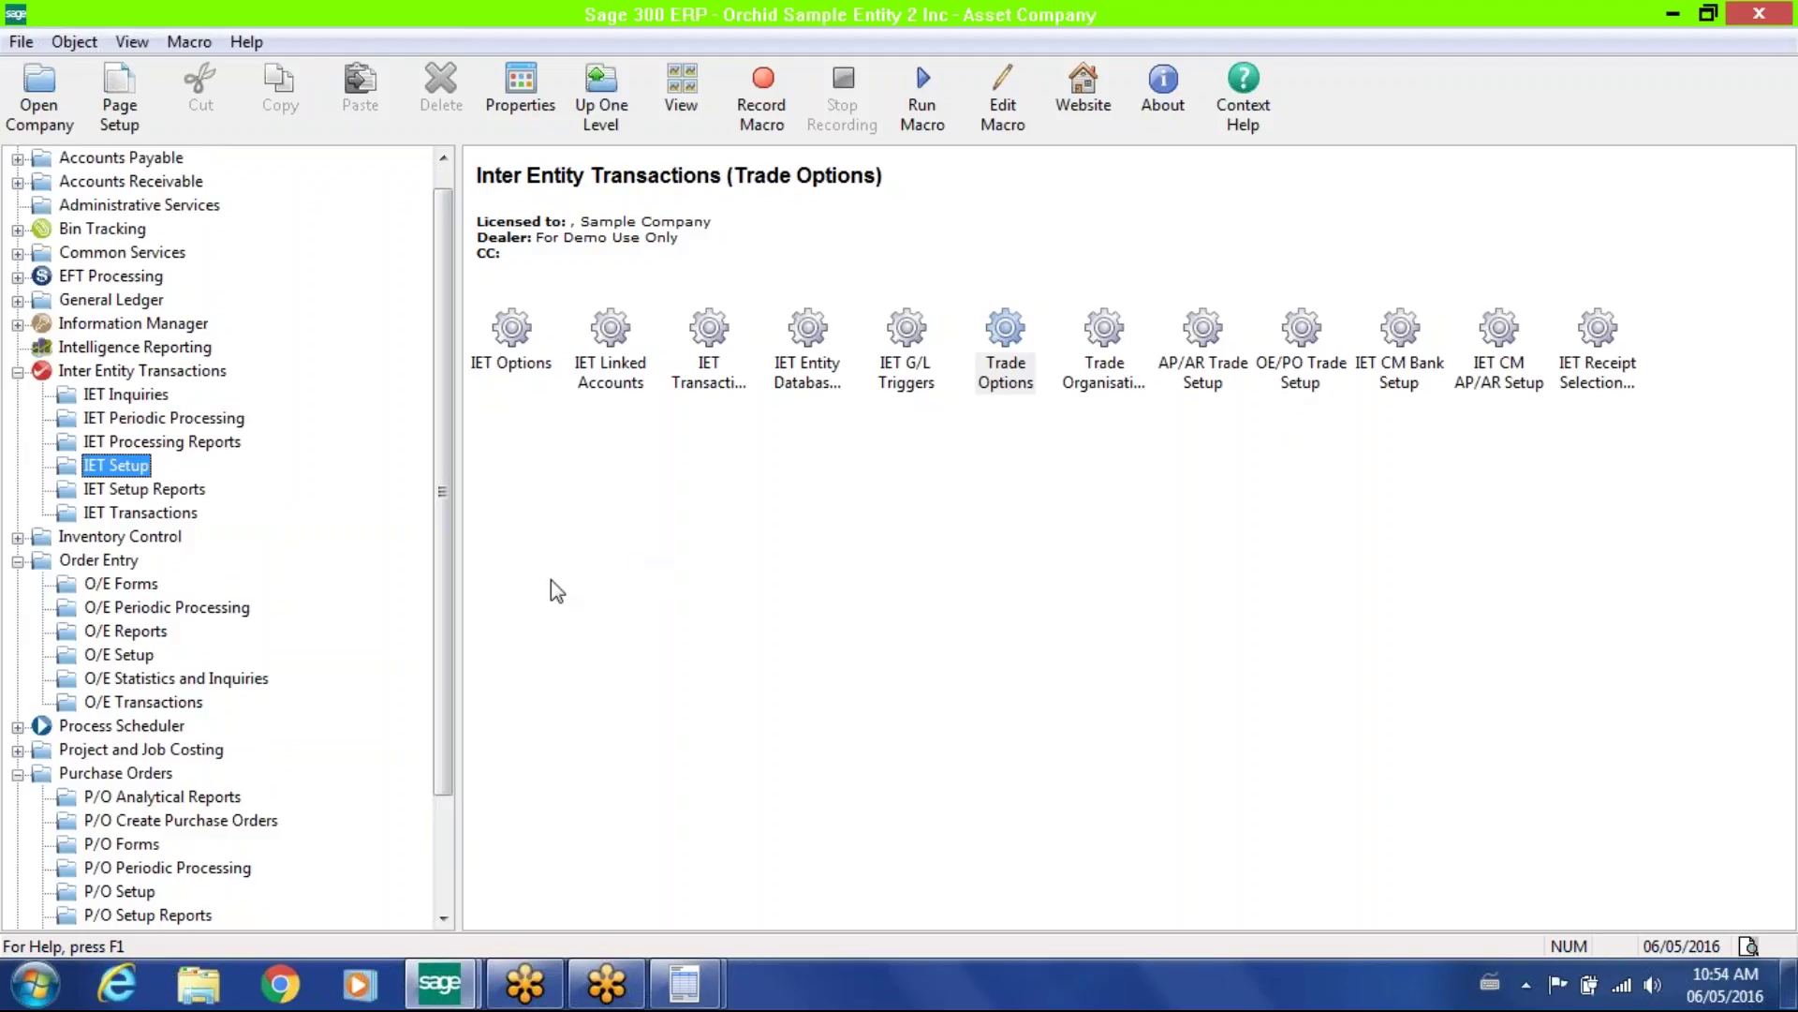
mouse_move(441, 627)
left_mouse_down()
mouse_move(438, 721)
mouse_move(440, 634)
left_mouse_up()
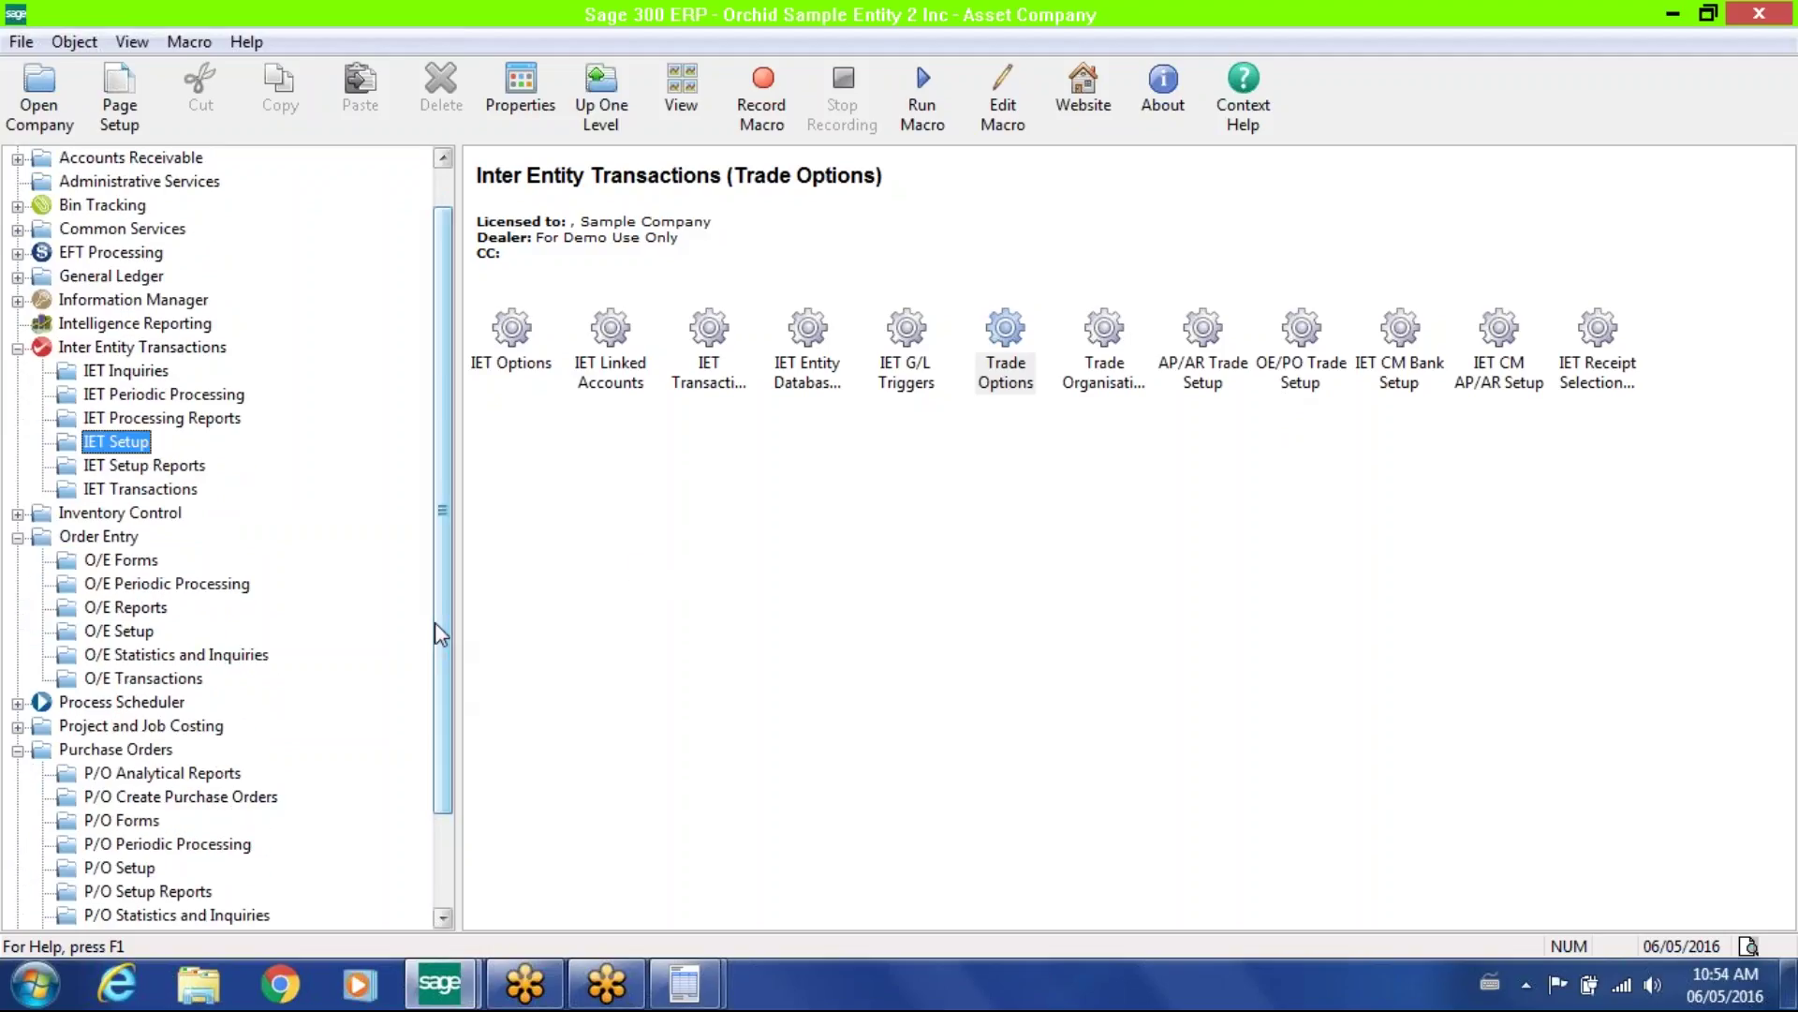
left_click(18, 538)
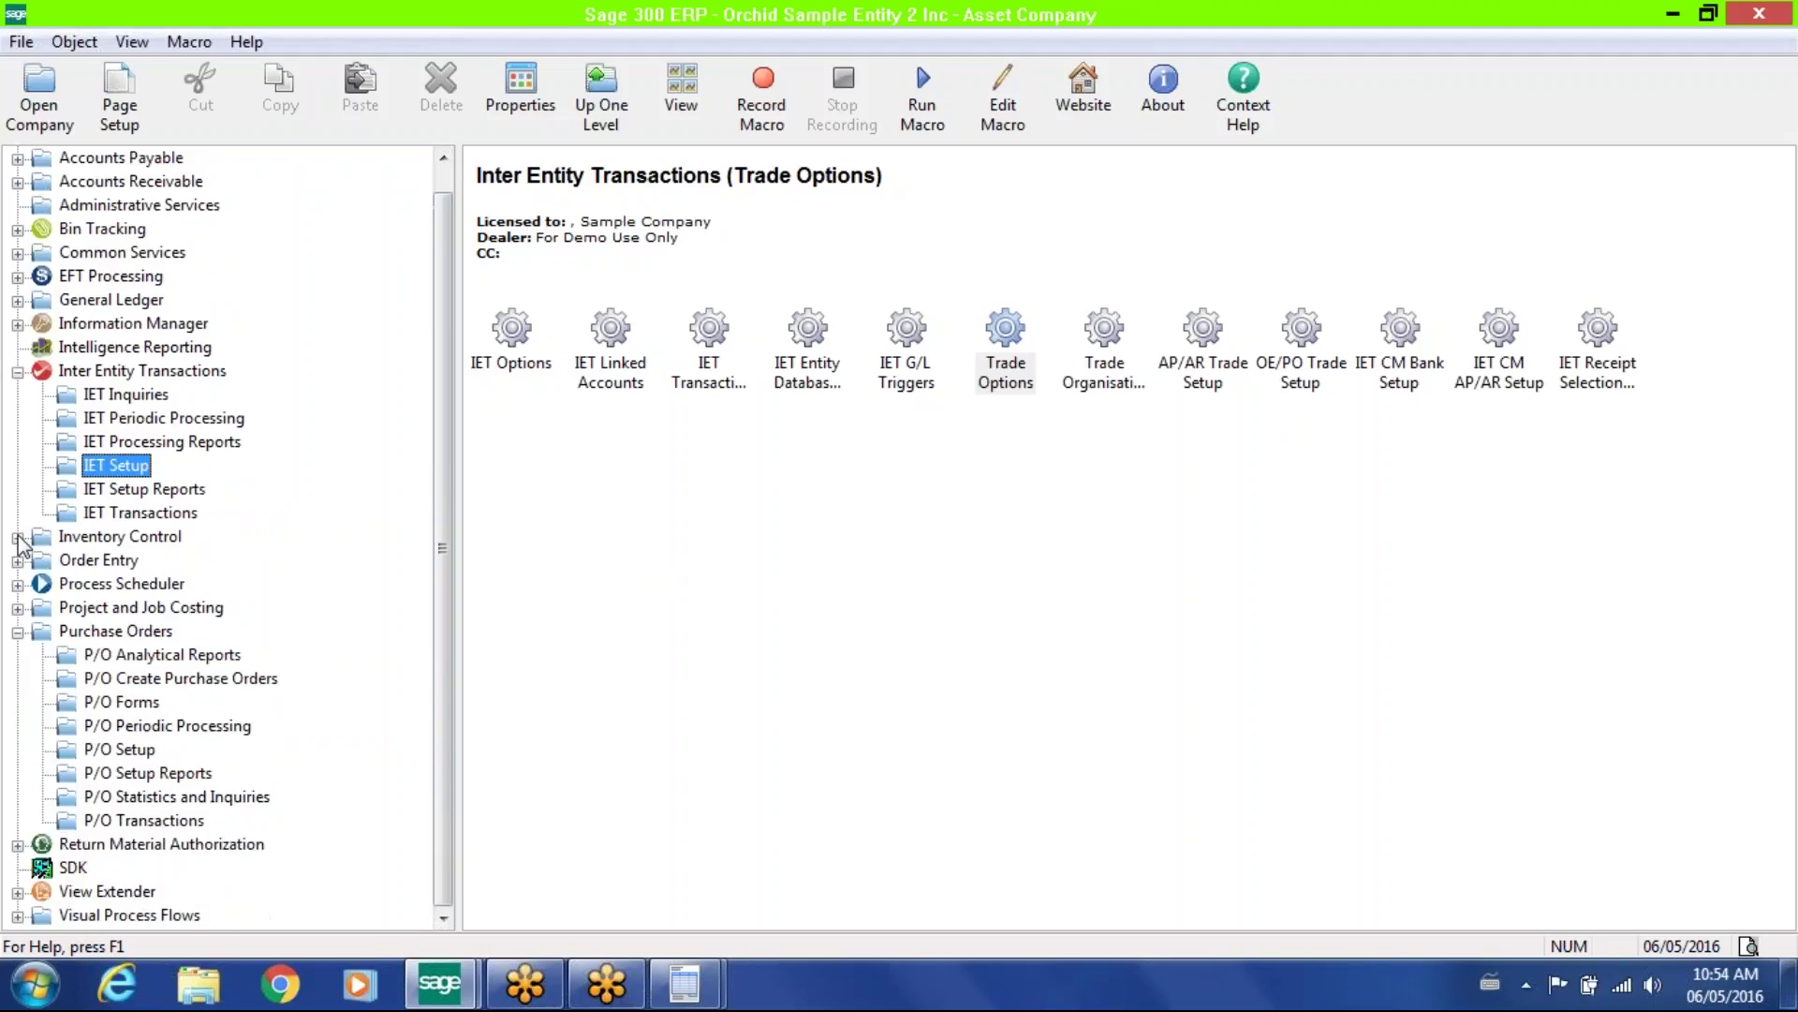
left_click(18, 632)
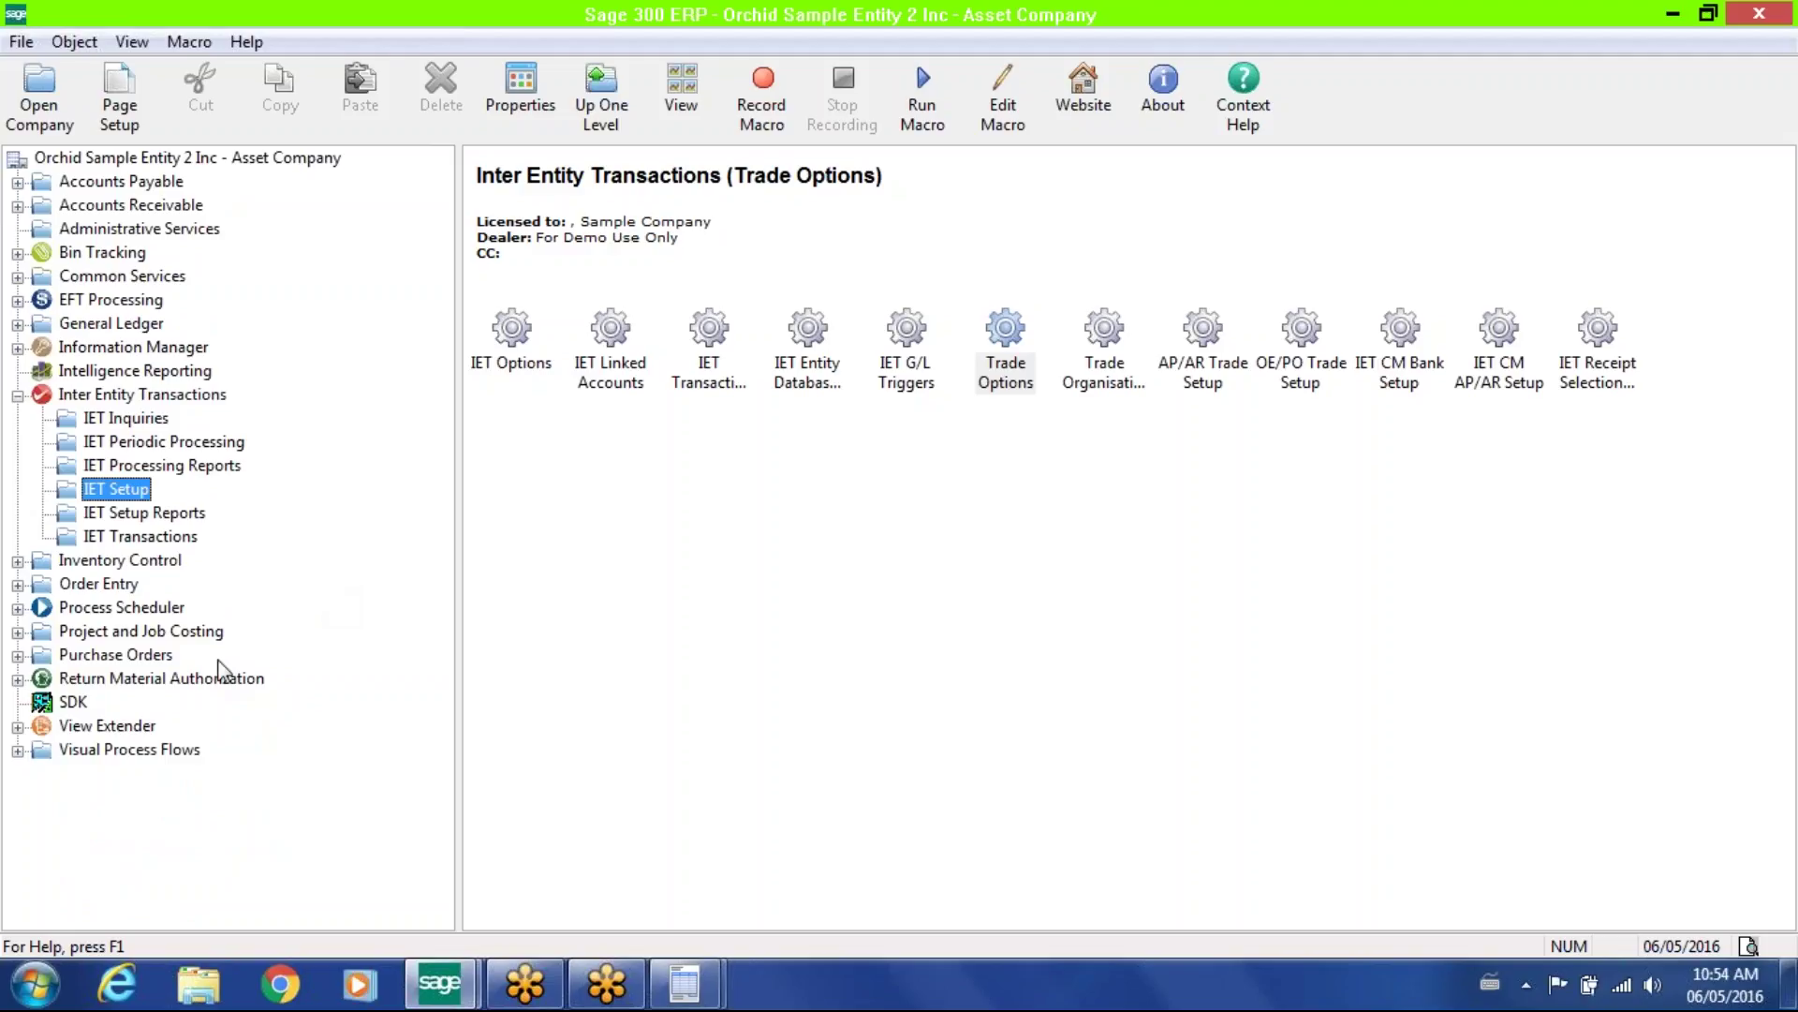
left_click(18, 727)
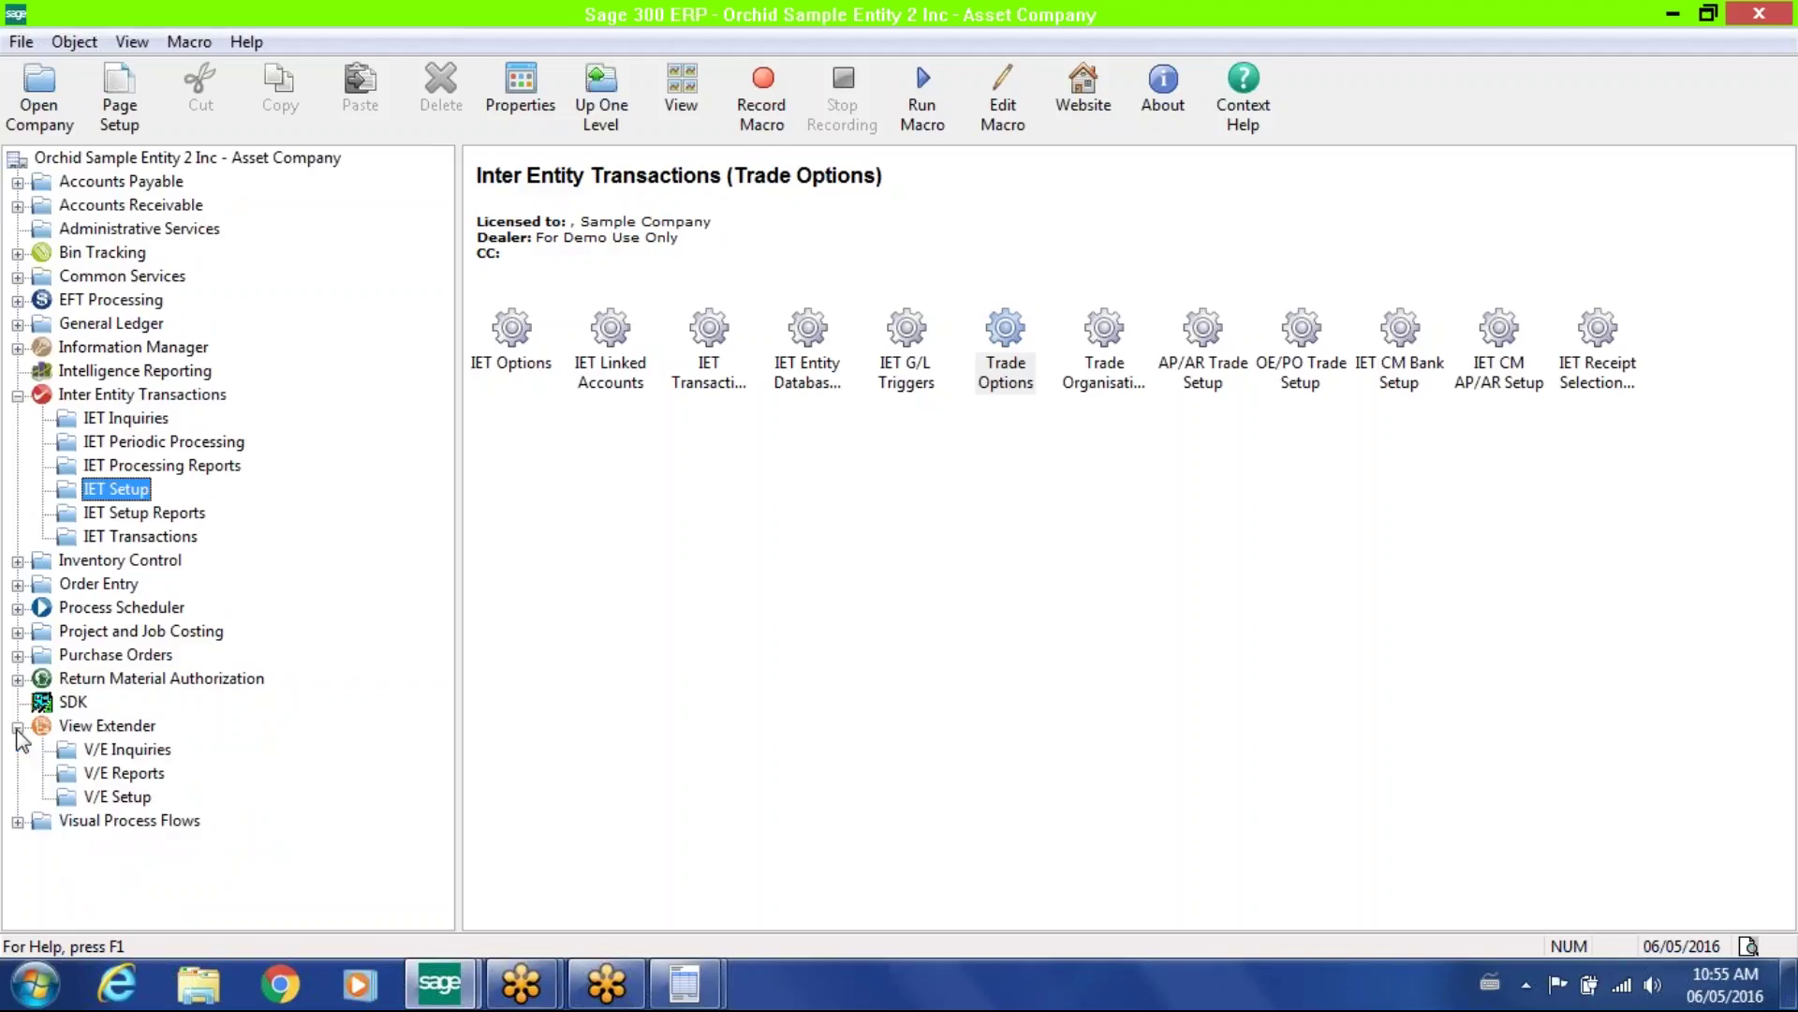
left_click(18, 728)
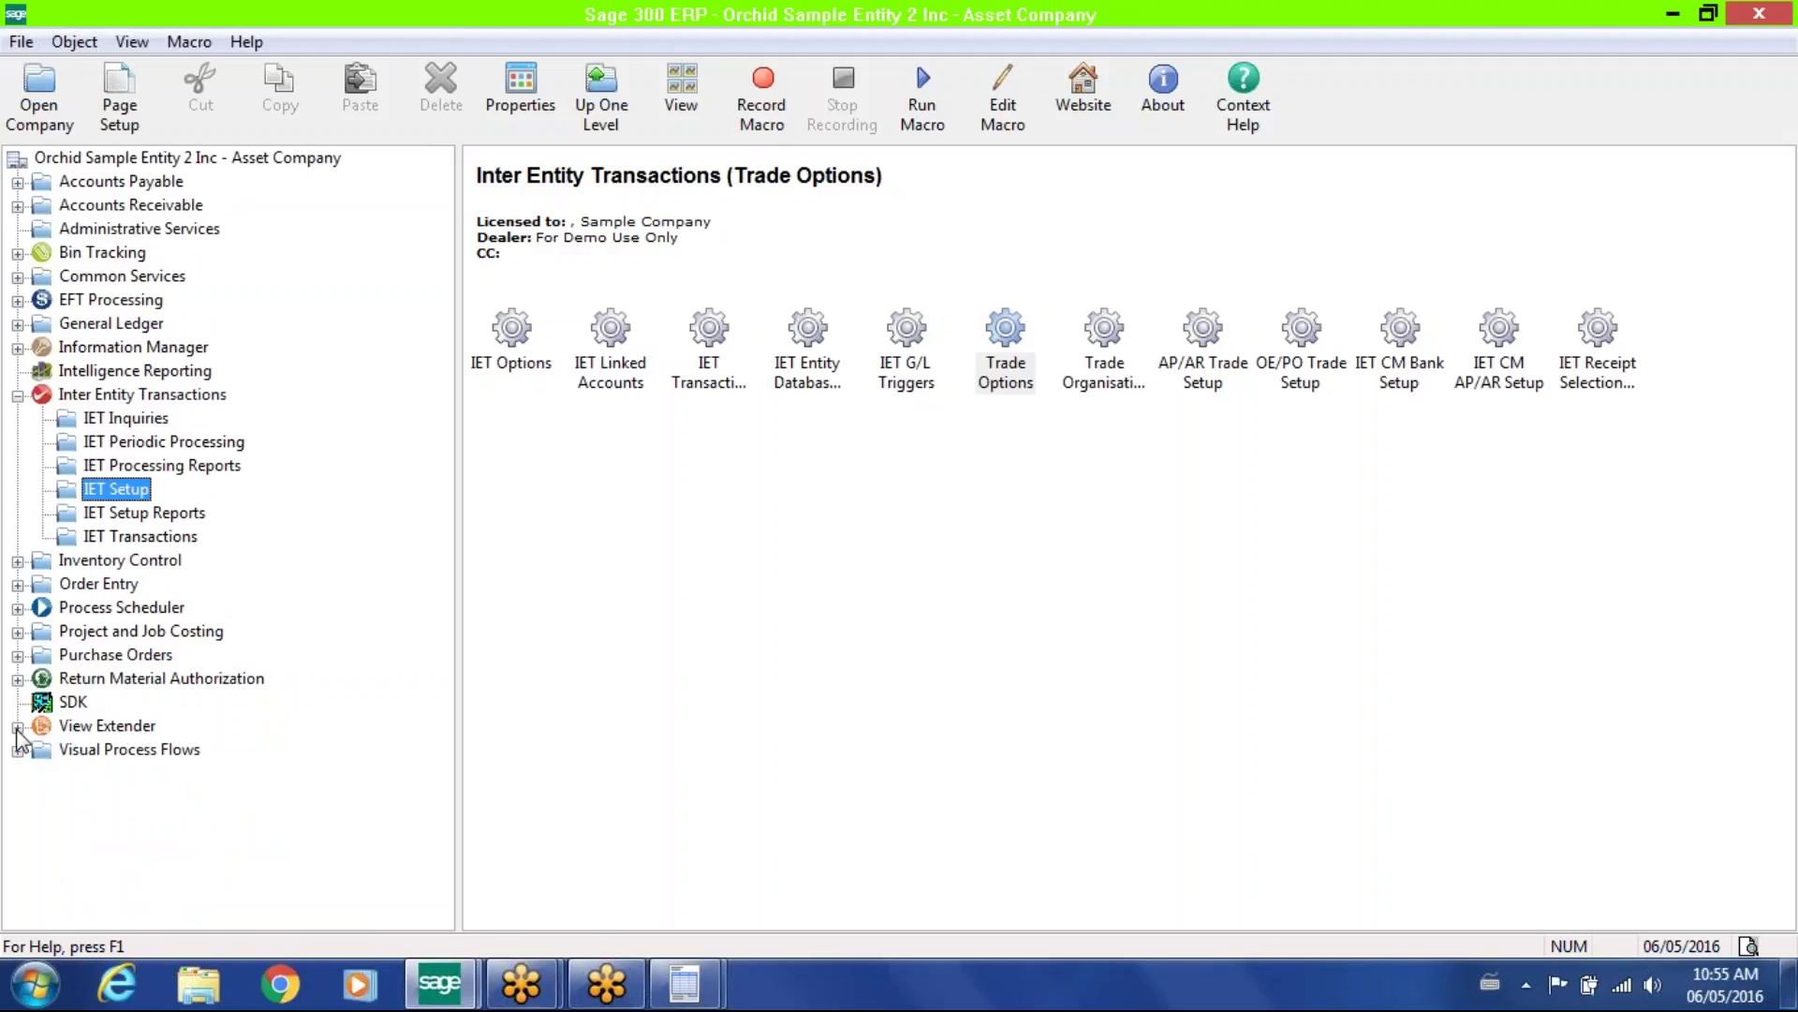